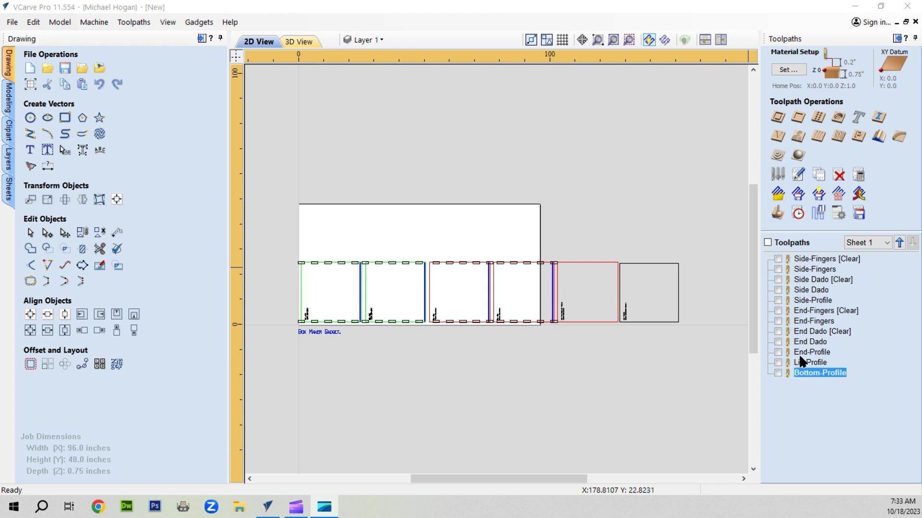
Step: Review the vector selection options of the Side-Fingers [Clear] toolpath, close it, and toggle the toolpath's visibility on and off
double_click(819, 258)
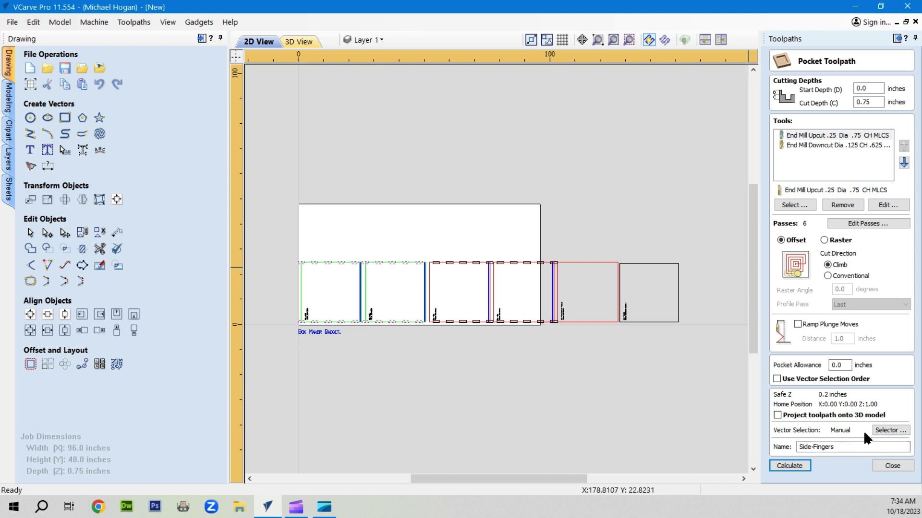
left_click(891, 430)
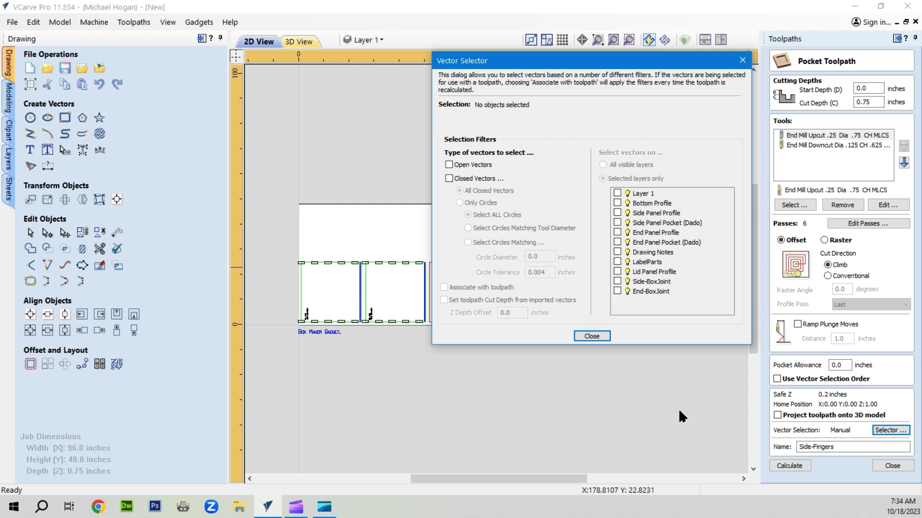
left_click(593, 336)
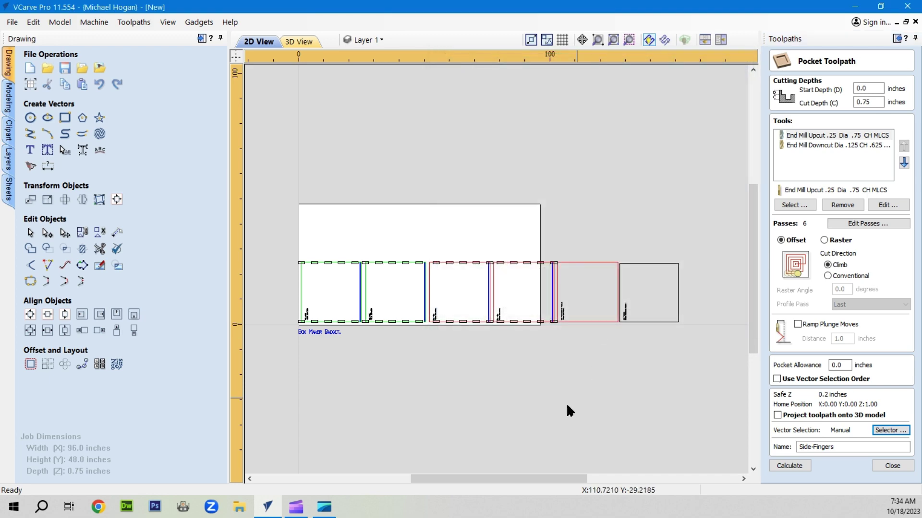
left_click(906, 464)
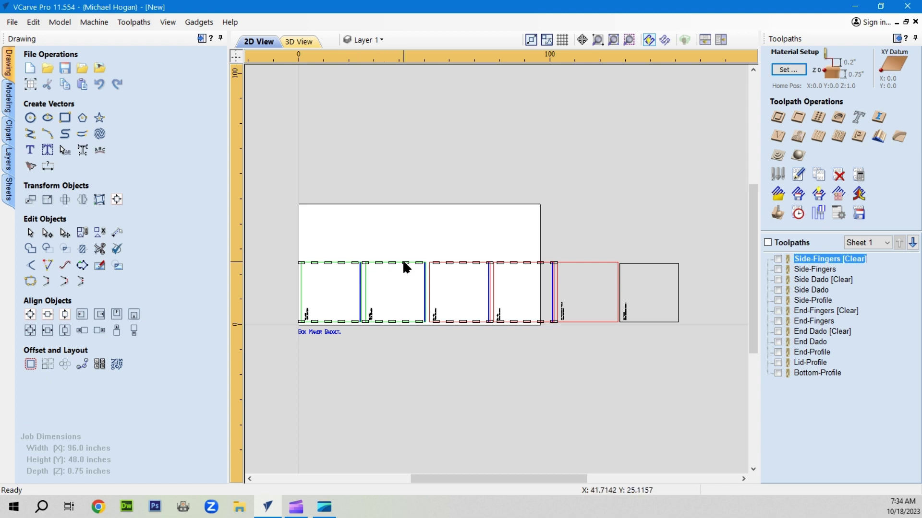
left_click(778, 259)
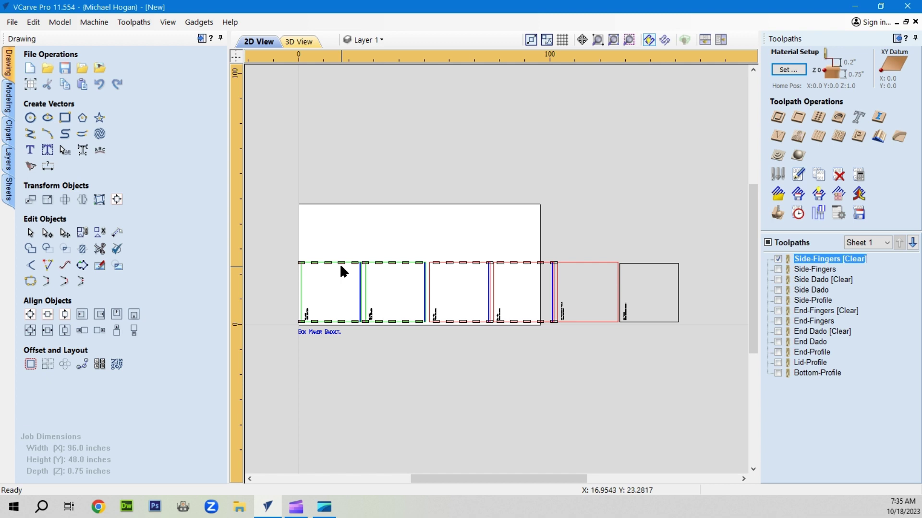
left_click(778, 259)
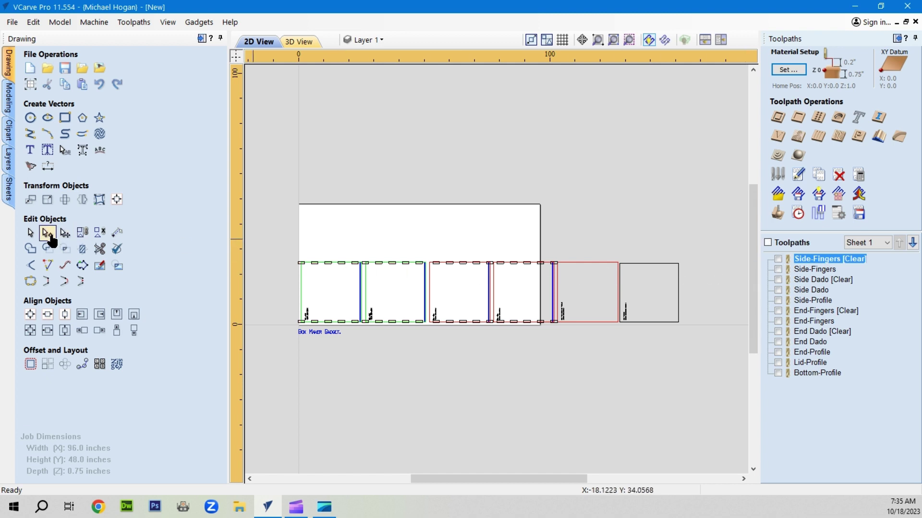
Step: Hide all layers in the layer list and delete the empty layers
left_click(8, 160)
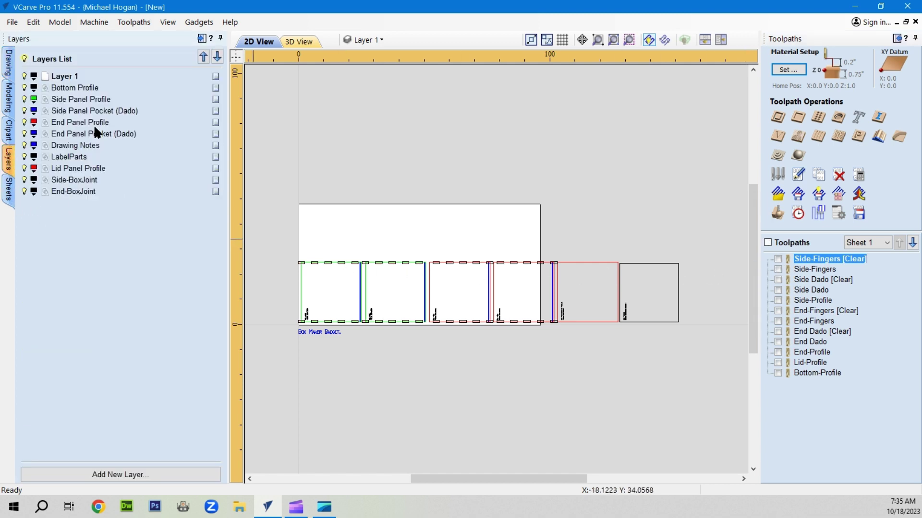
left_click(24, 59)
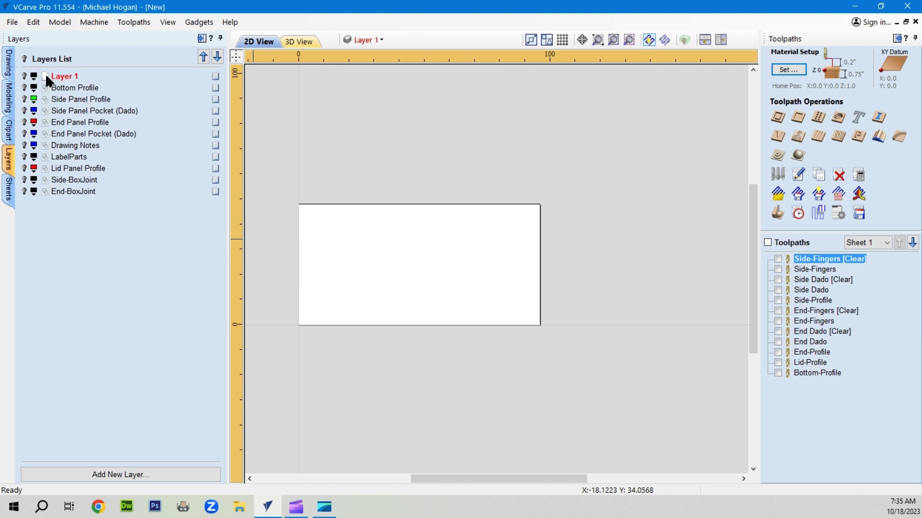
right_click(215, 76)
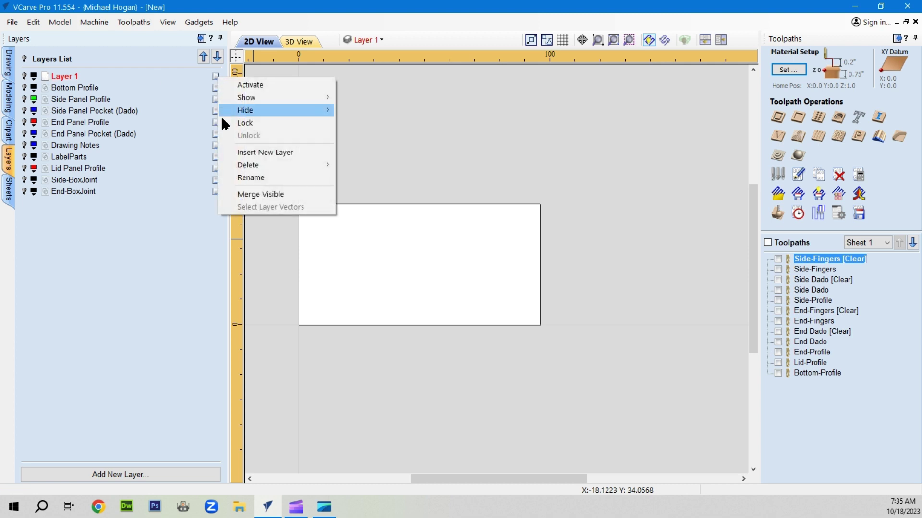
mouse_move(248, 167)
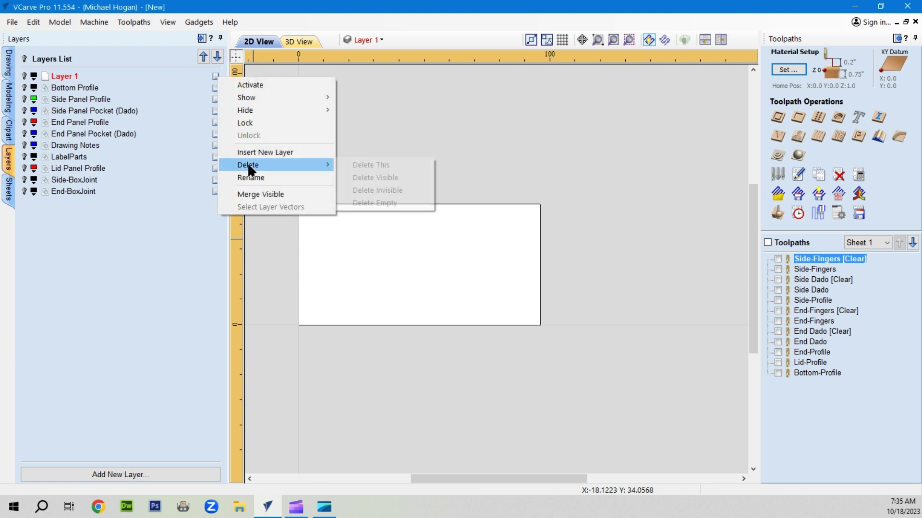
left_click(377, 204)
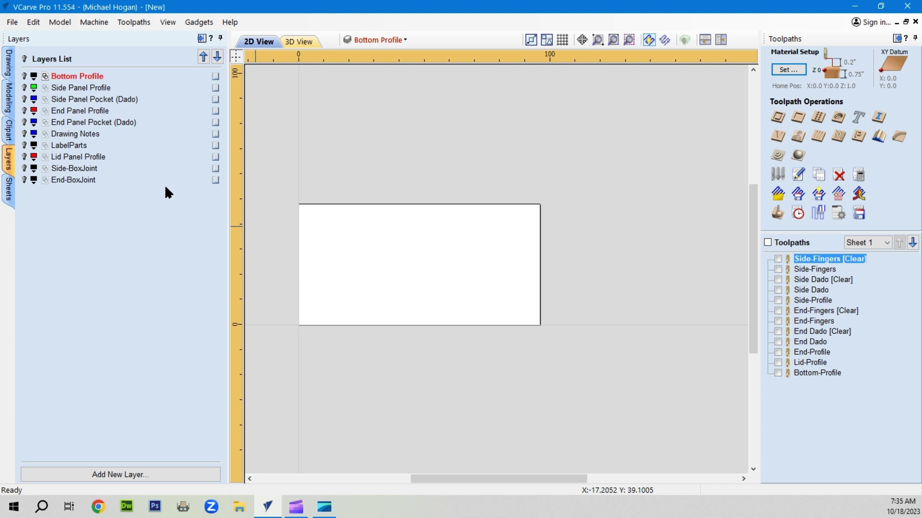
Step: Undo the deletion of the empty layers and redo it
left_click(45, 76)
left_click(45, 76)
left_click(33, 23)
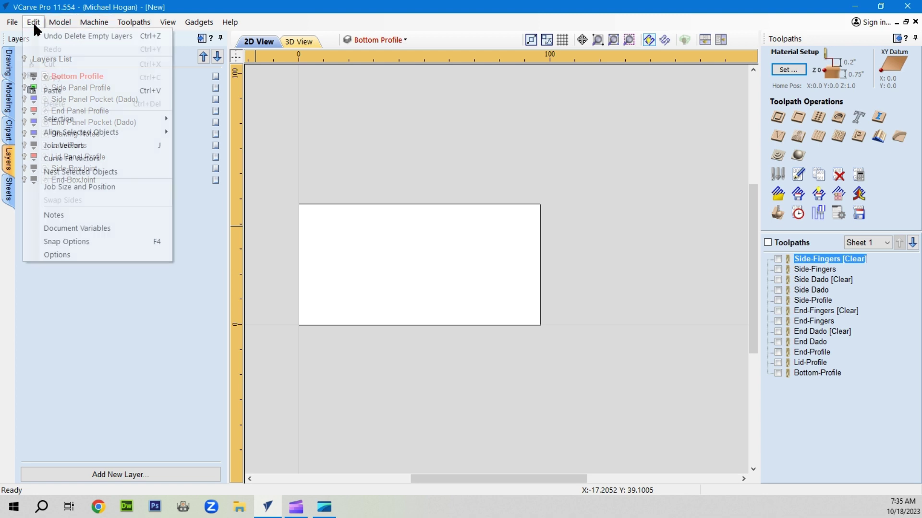
left_click(49, 33)
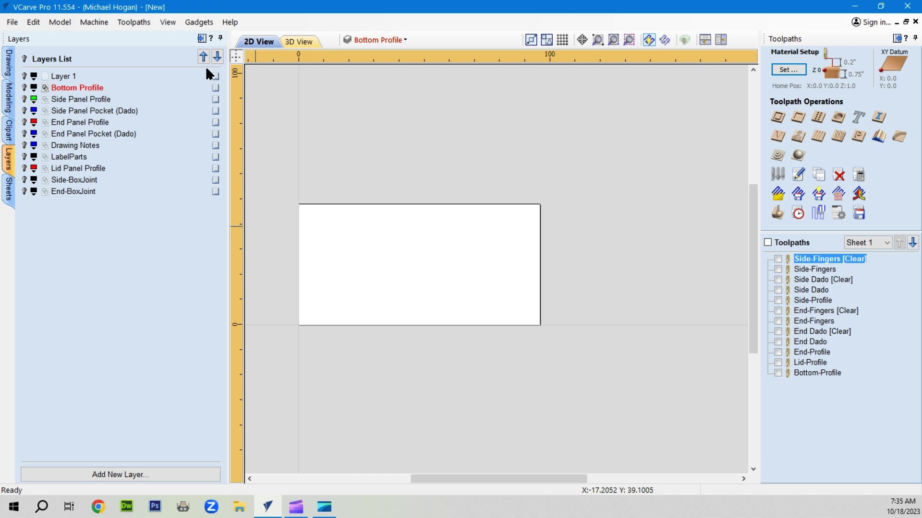
left_click(33, 22)
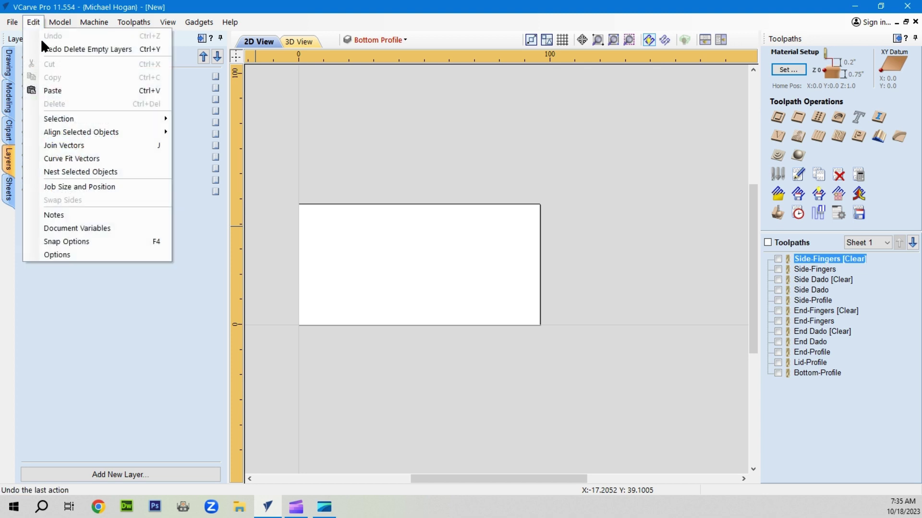
left_click(60, 50)
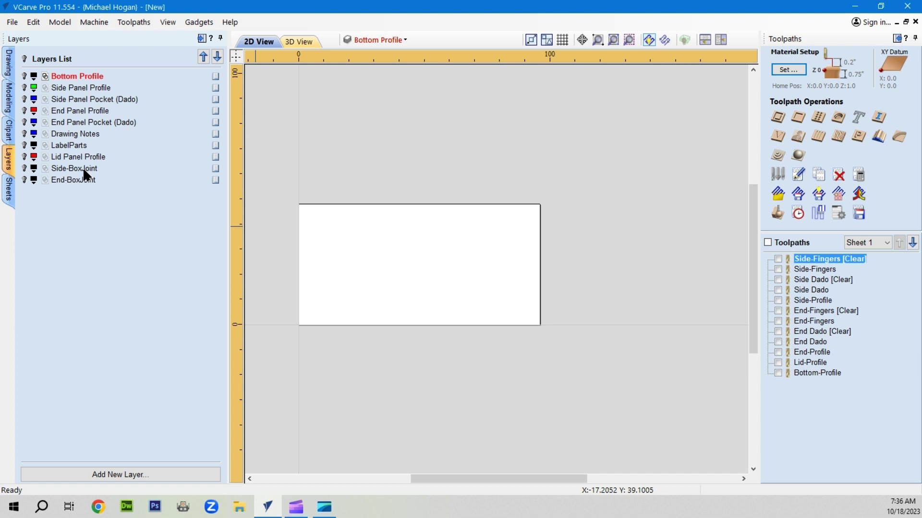
Step: Check the vectors on the Side-BoxJoint and End-BoxJoint layers by showing and hiding them, and make all layers visible again
left_click(24, 168)
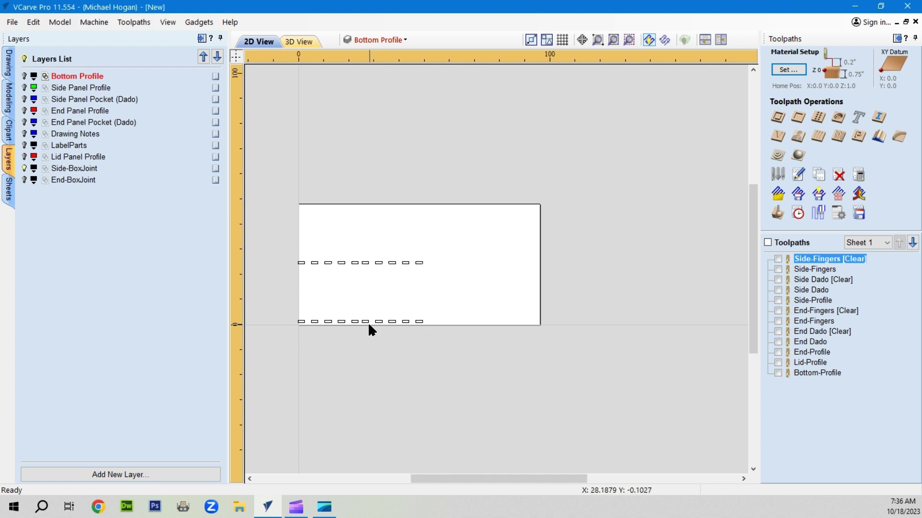
left_click(24, 179)
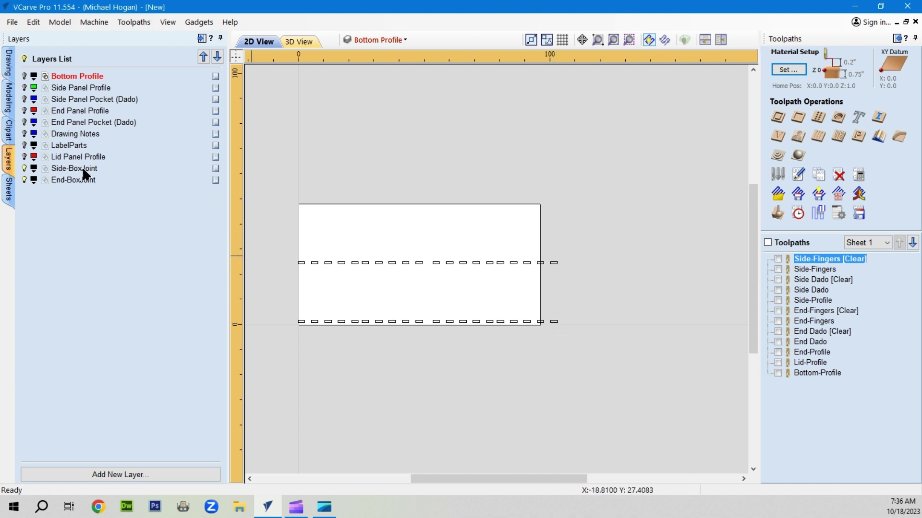
left_click(25, 168)
left_click(24, 180)
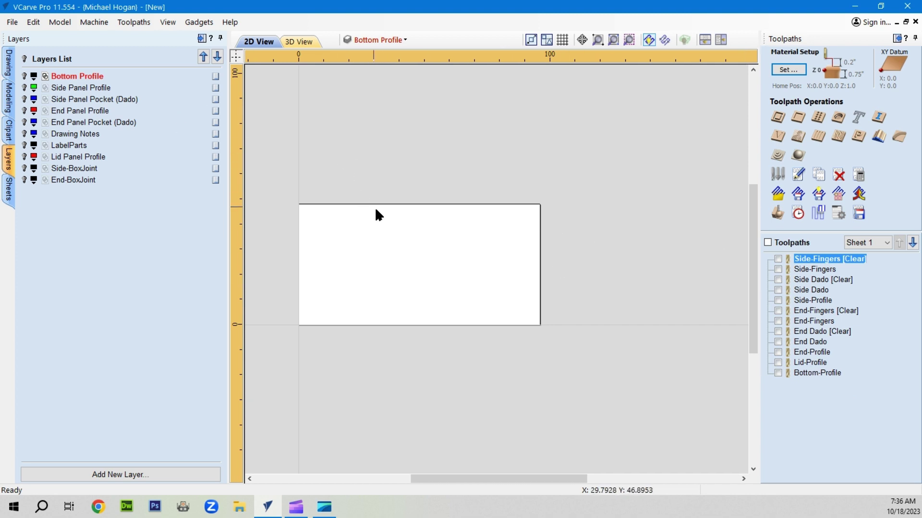
left_click(25, 58)
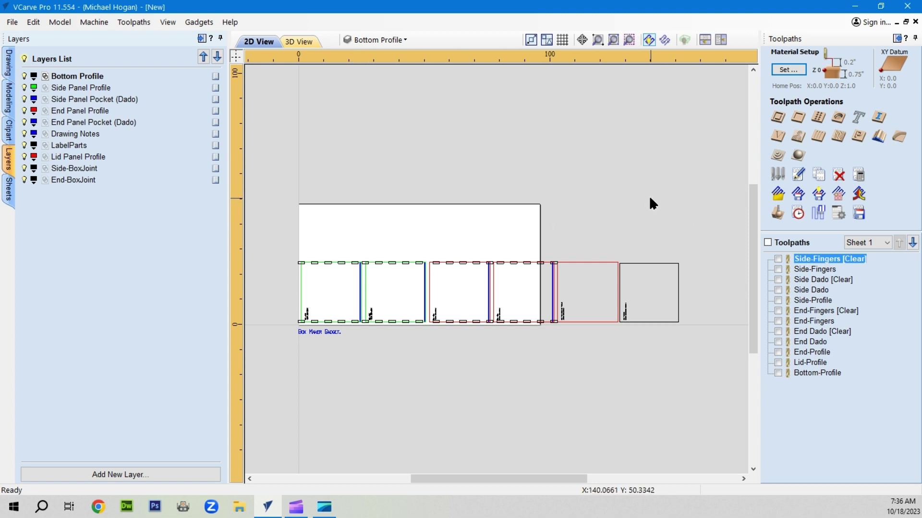
Step: Associate the Side-Fingers [Clear] toolpath with all closed vectors on the Side-BoxJoint layer and recalculate it
mouse_move(824, 259)
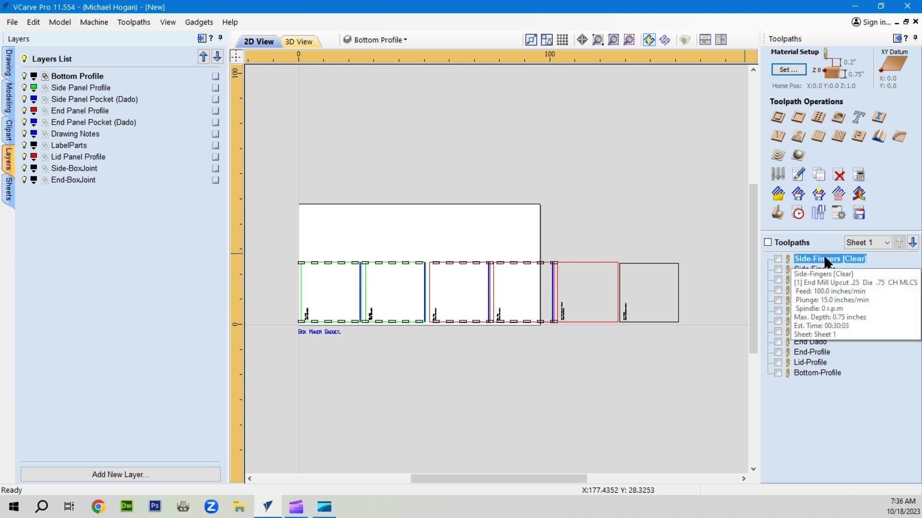
double_click(823, 258)
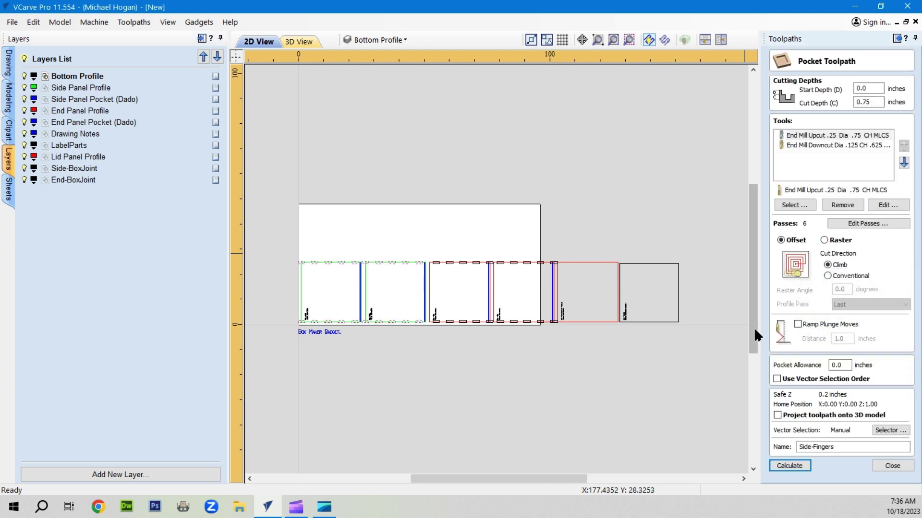
left_click(891, 430)
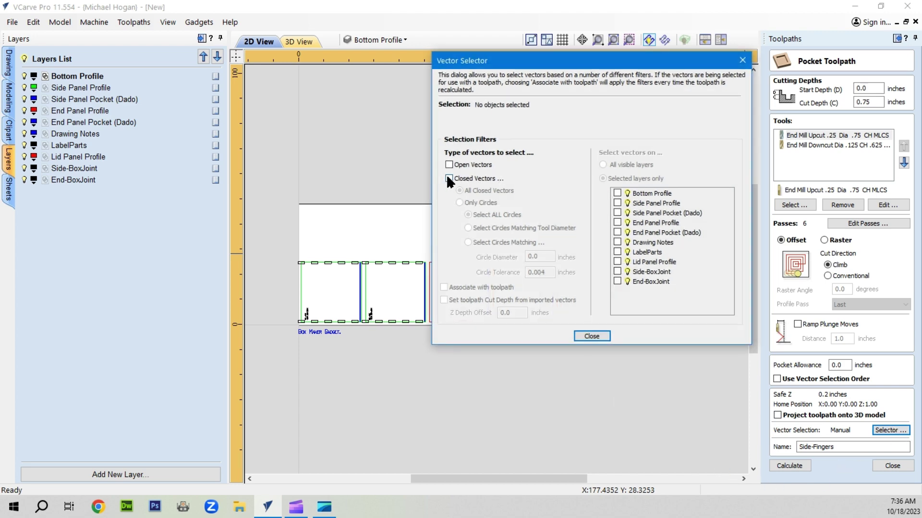
left_click_drag(545, 65, 554, 102)
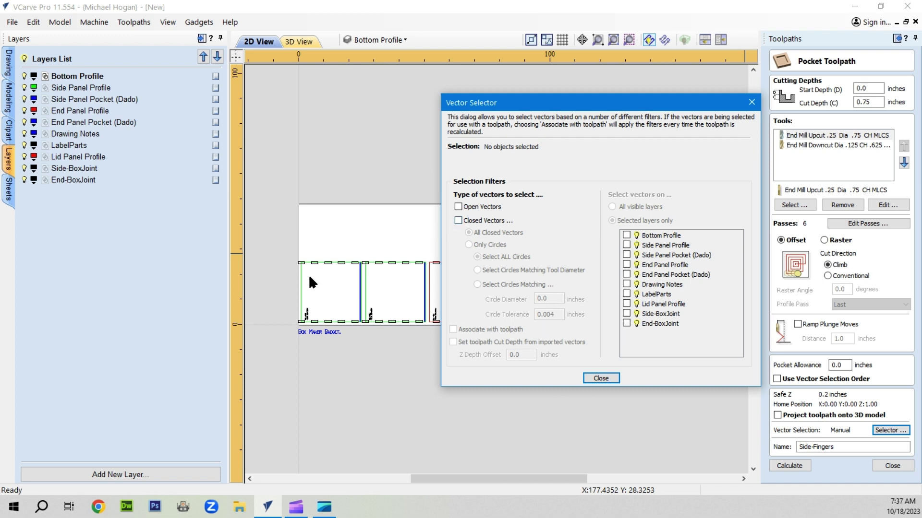
left_click(458, 220)
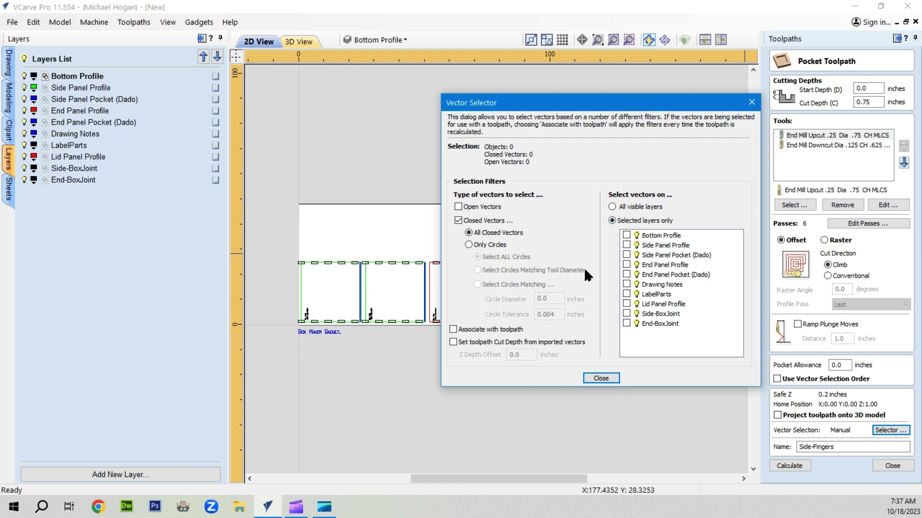
left_click(626, 314)
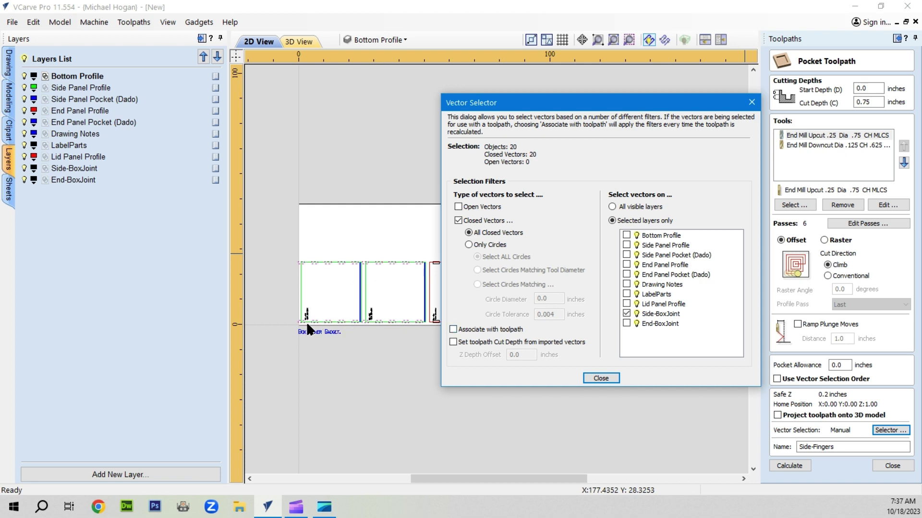
left_click(453, 329)
left_click(601, 377)
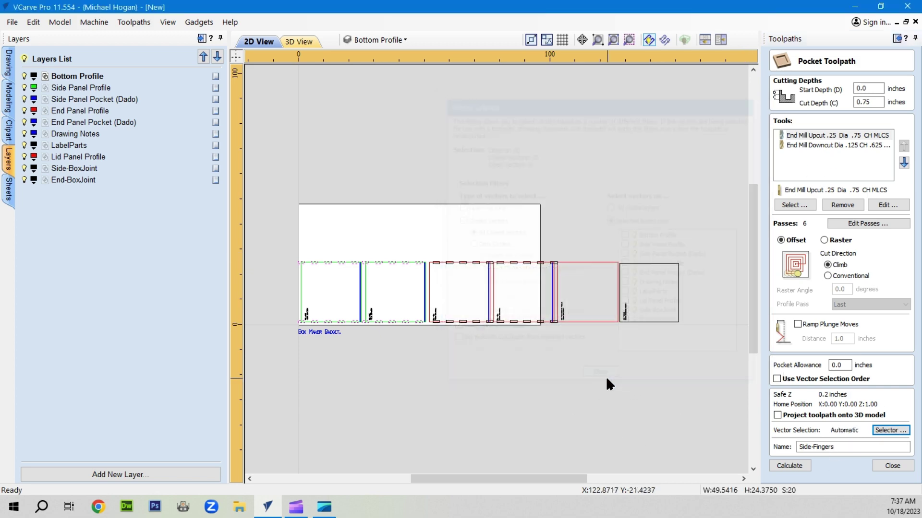
left_click(790, 465)
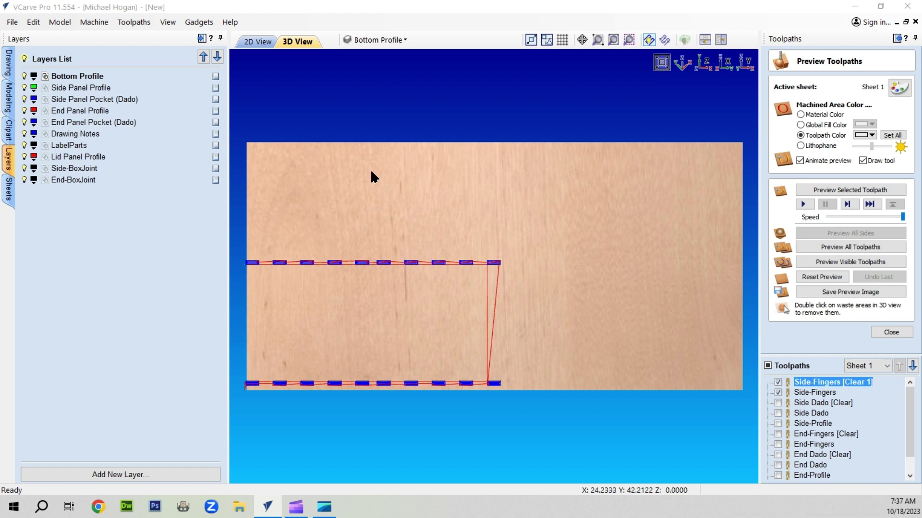
Step: Return to the 2D view and hide the Side-Fingers [Clear 1] and Side-Fingers toolpaths
left_click(258, 42)
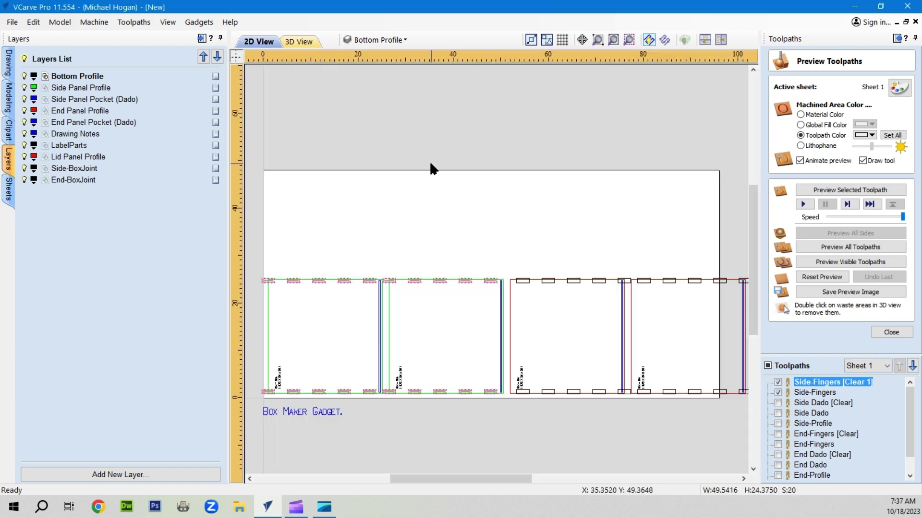
left_click(811, 401)
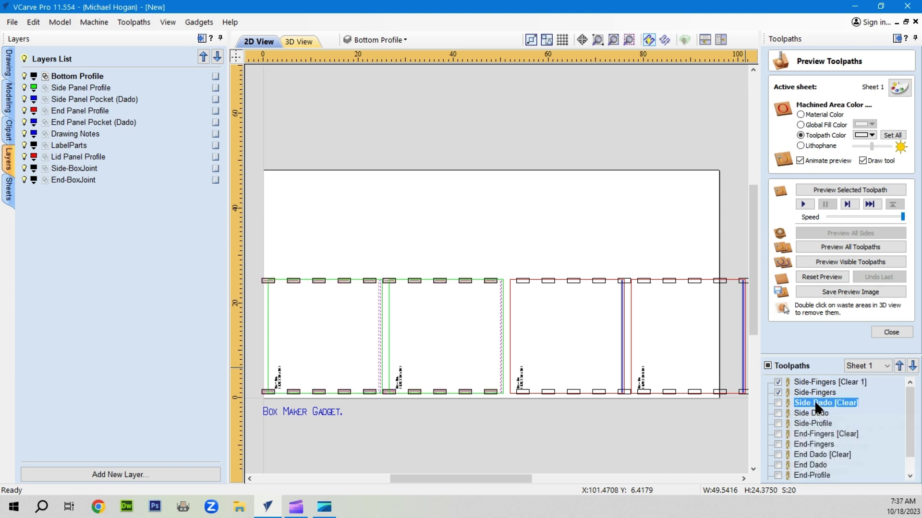
left_click(778, 382)
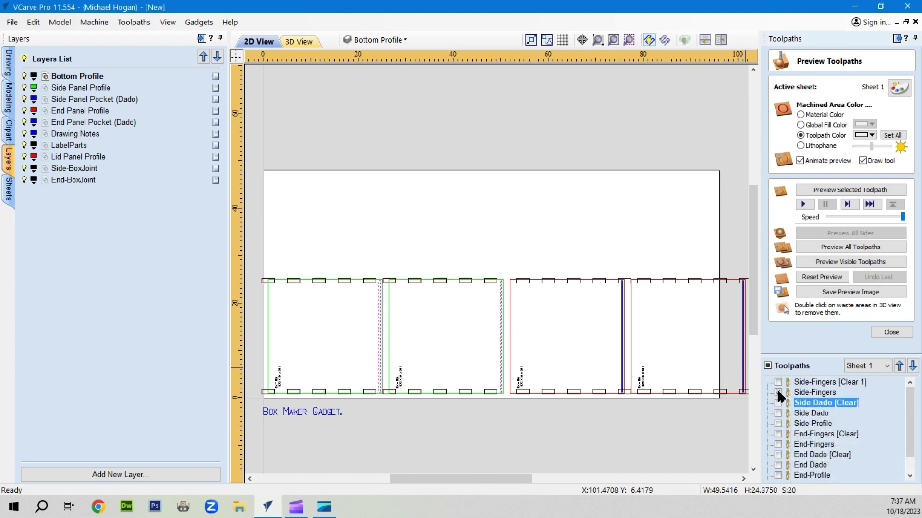
left_click(777, 392)
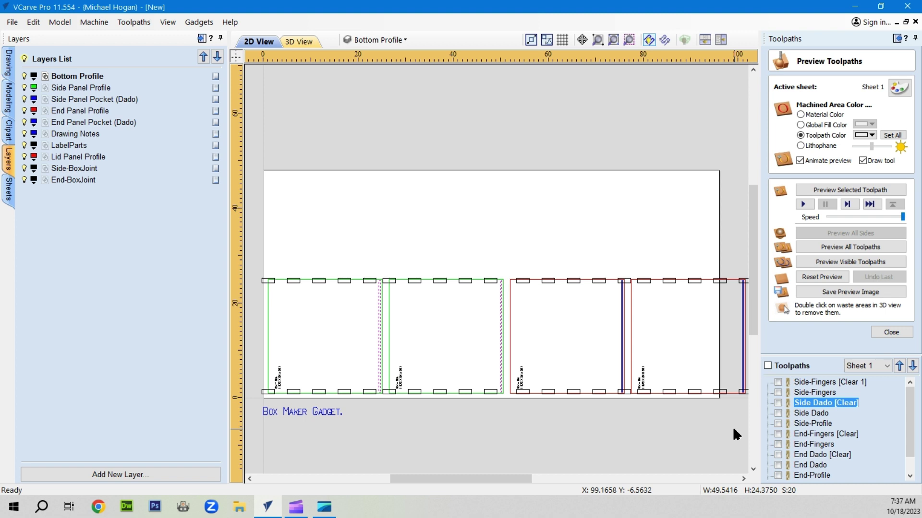
Step: Associate the Side Dado [Clear] toolpath with all closed vectors on the Side Panel Pocket (Dado) layer and recalculate it
double_click(817, 403)
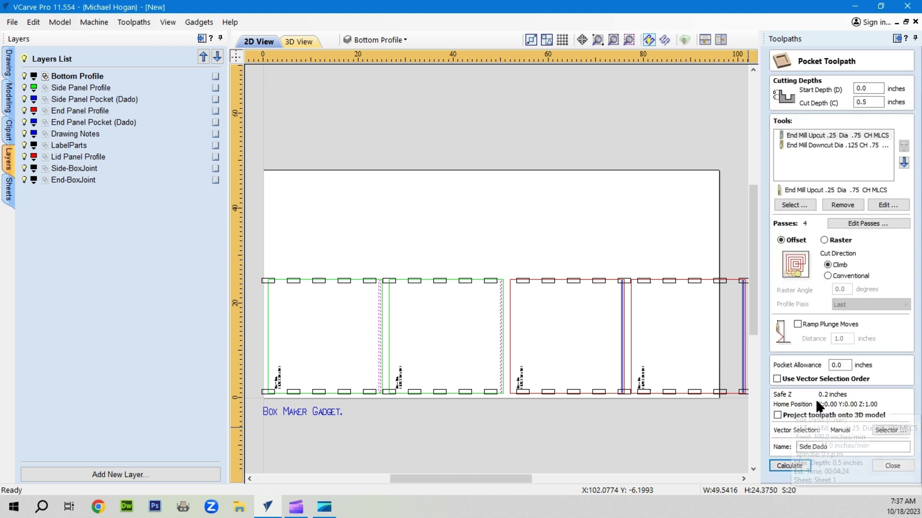
left_click(888, 431)
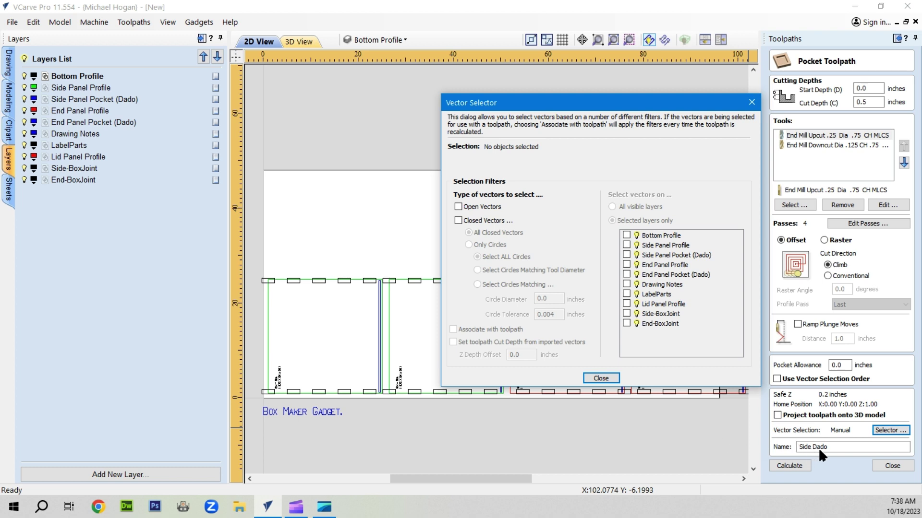
left_click(457, 220)
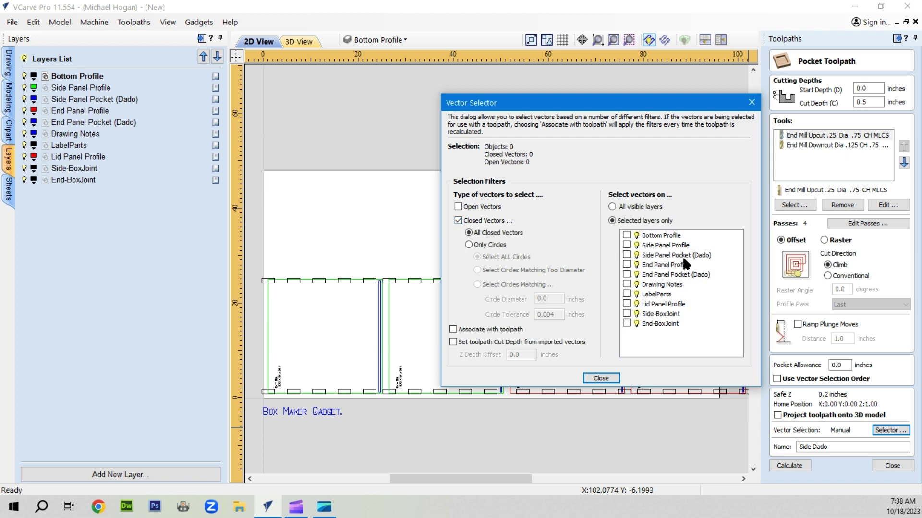
left_click(626, 255)
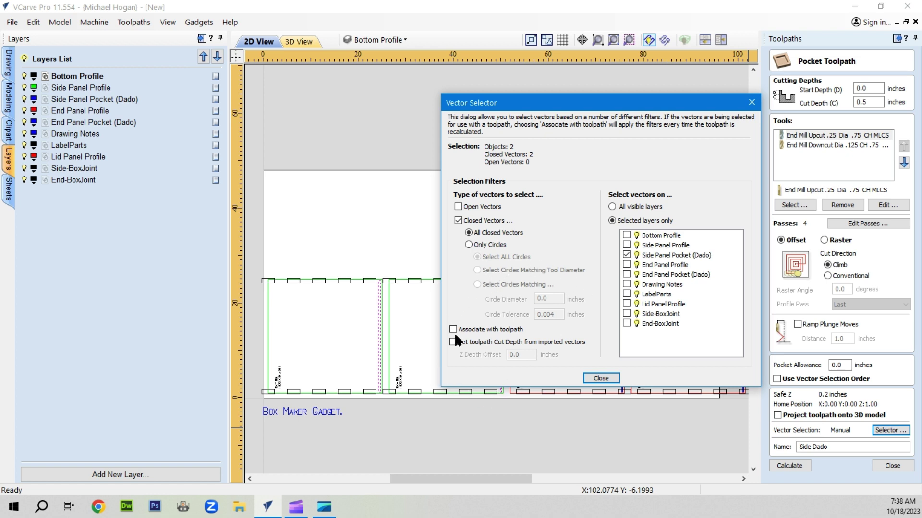
left_click(600, 378)
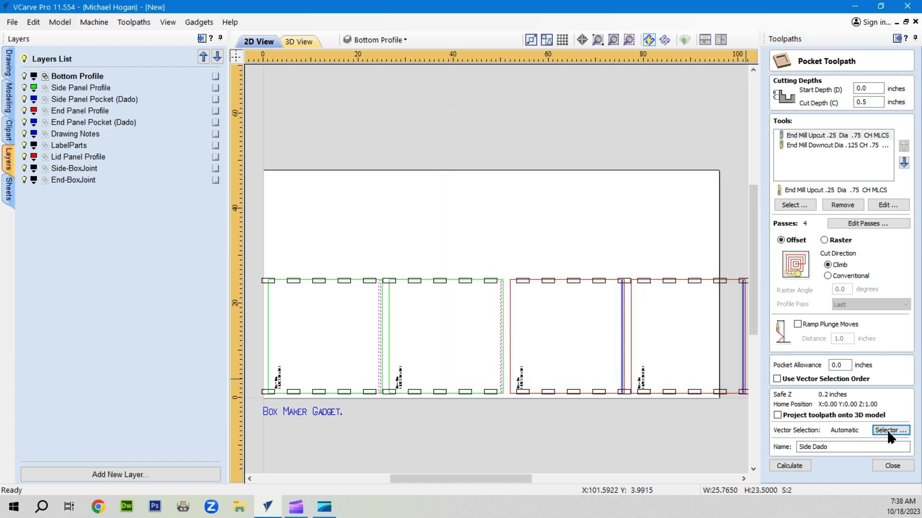
left_click(789, 465)
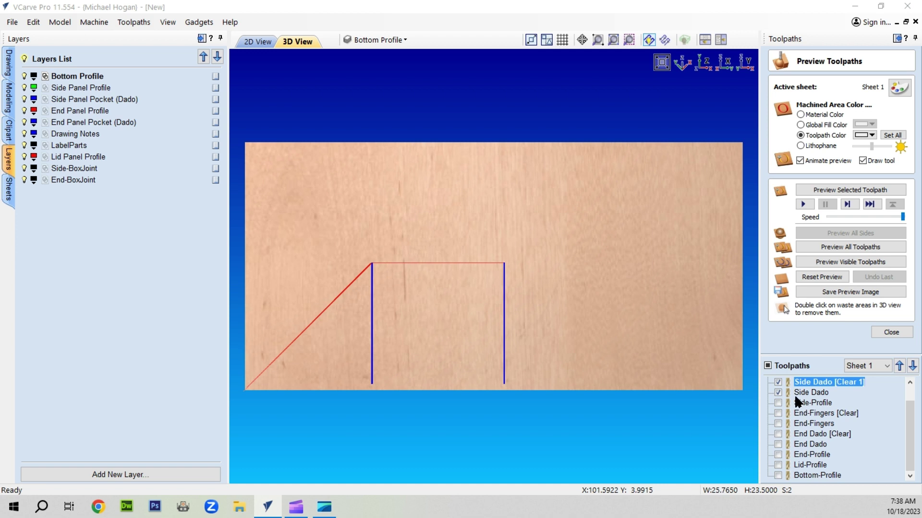
Step: Hide the Side Dado [Clear 1] and Side Dado toolpaths and select the Side-Profile toolpath
left_click(807, 404)
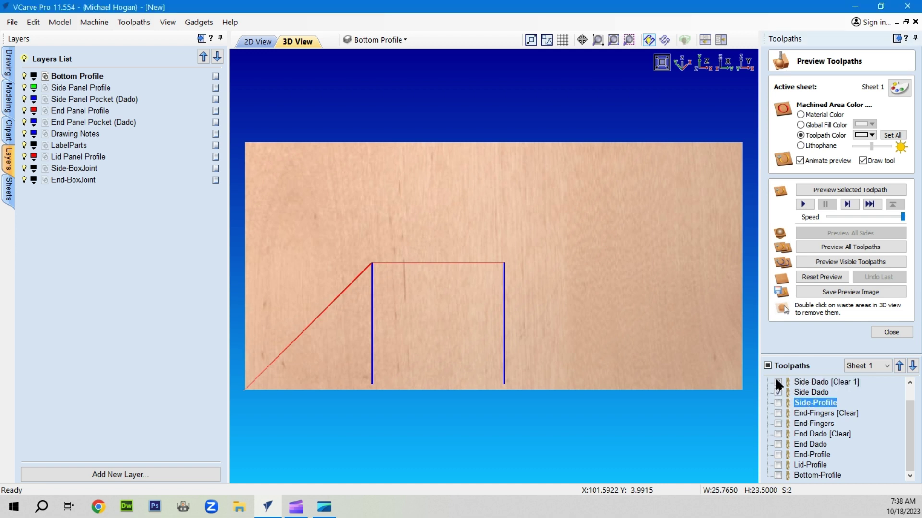
left_click(778, 382)
left_click(778, 392)
left_click(778, 392)
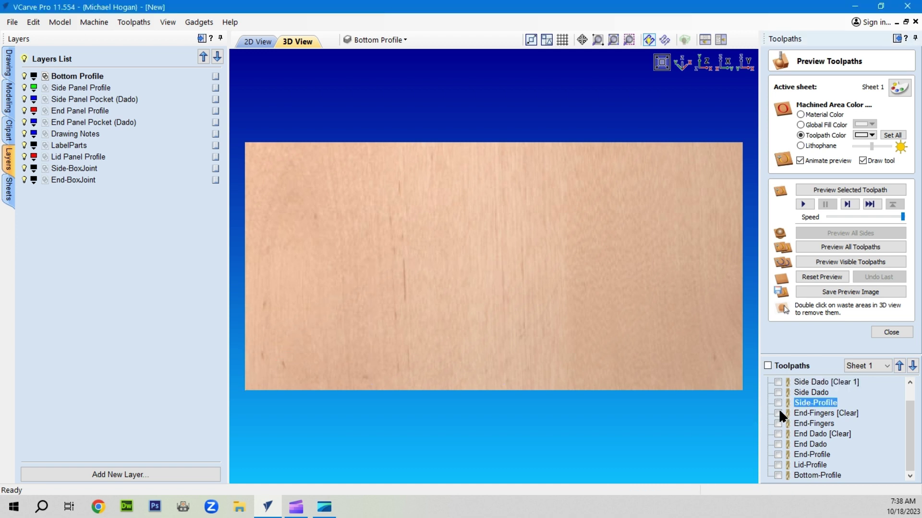
Step: Associate the Side-Profile toolpath with all closed vectors on the Side Panel Profile layer and recalculate it, accepting the cut through the material
double_click(810, 401)
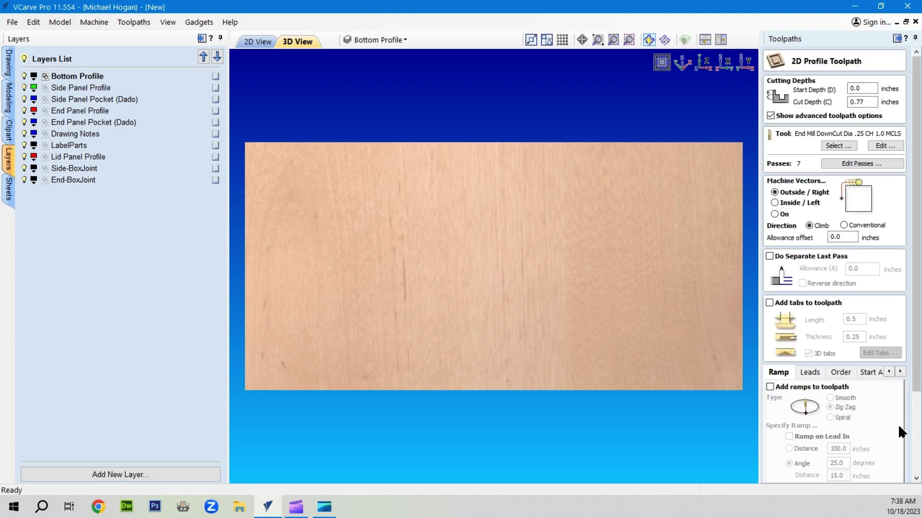
scroll(864, 427, "down", 5)
scroll(876, 435, "down", 2)
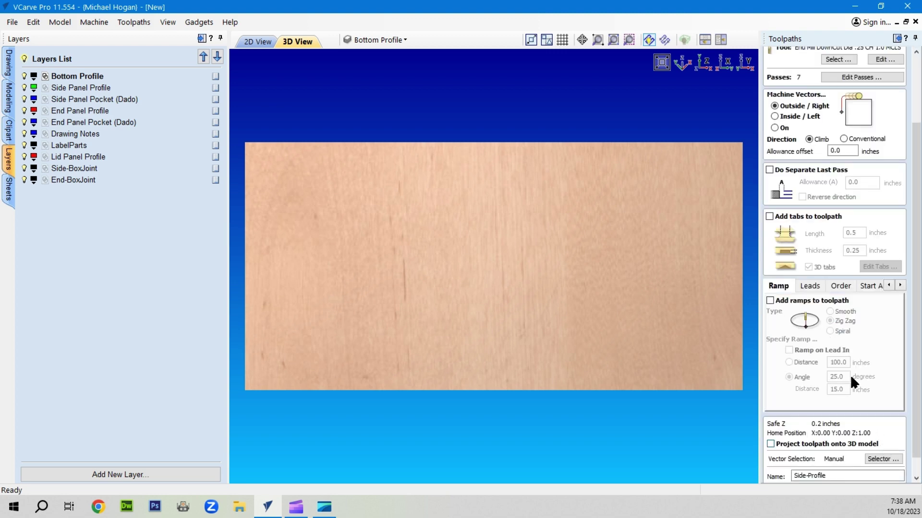
left_click(263, 41)
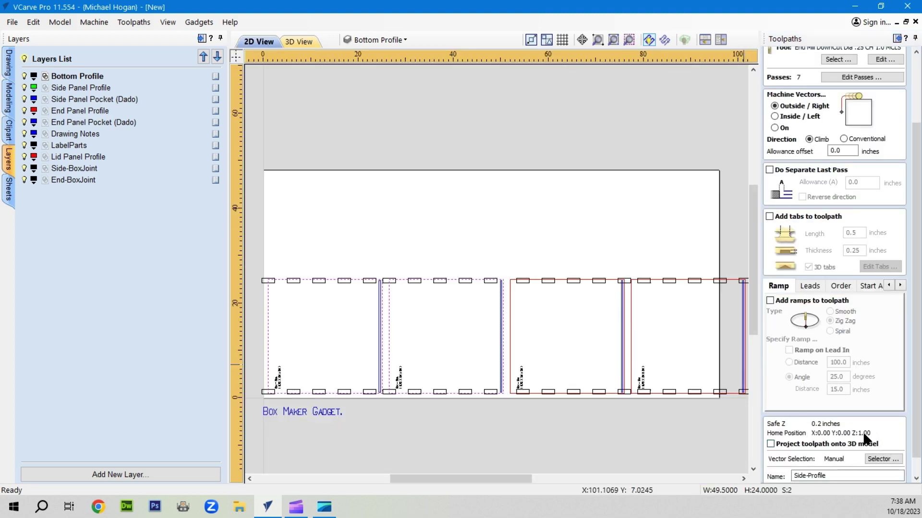
left_click(881, 457)
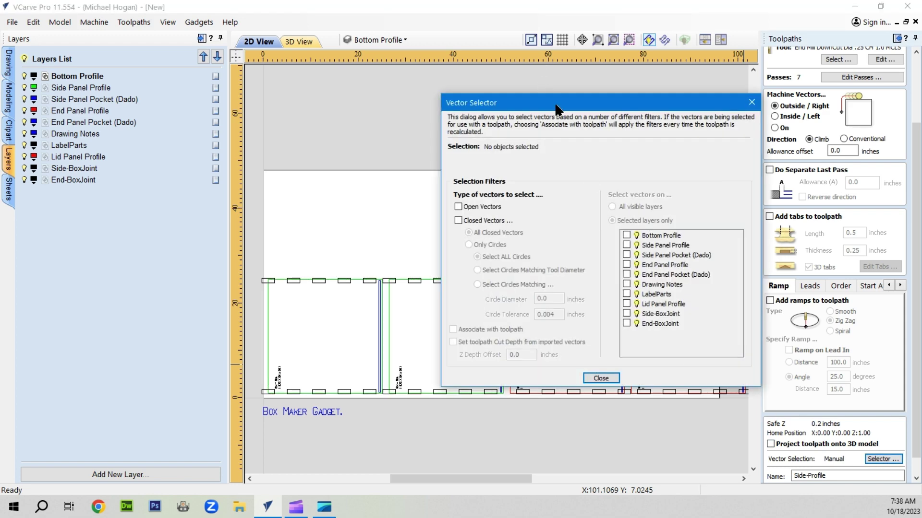
left_click_drag(555, 109, 396, 41)
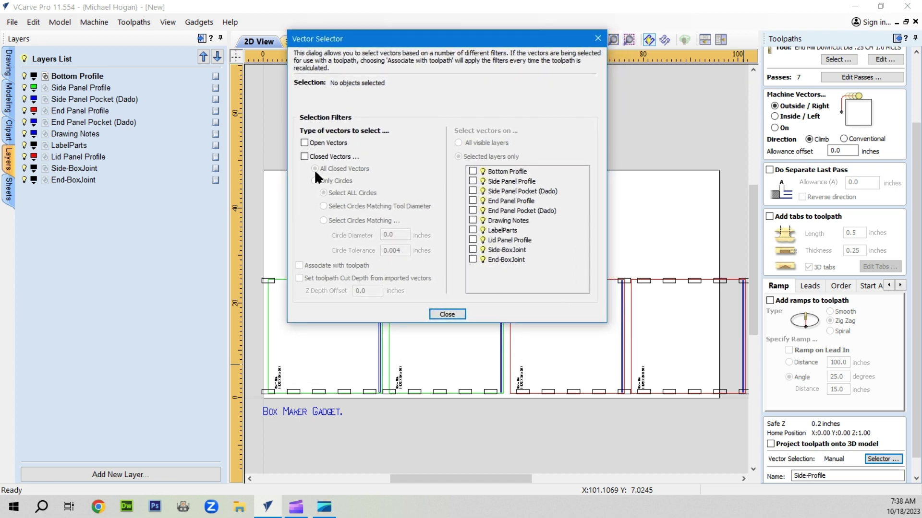
left_click(304, 156)
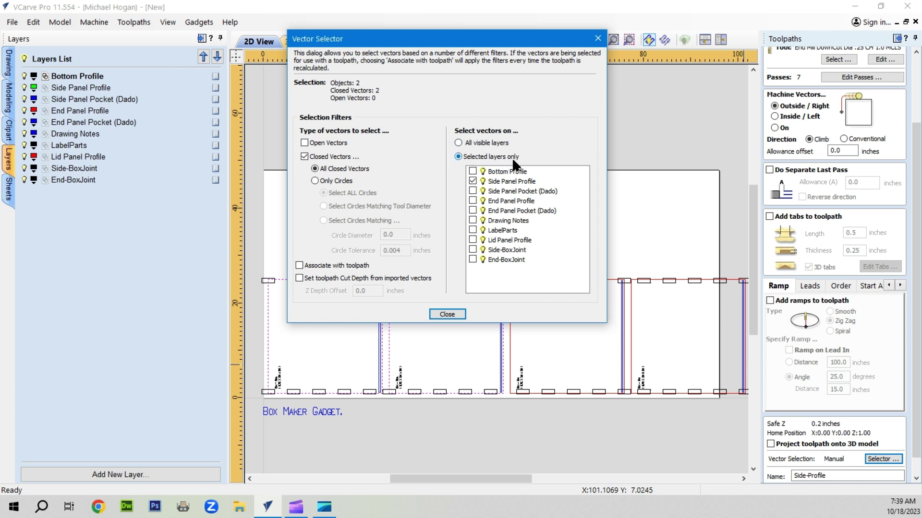
left_click(299, 266)
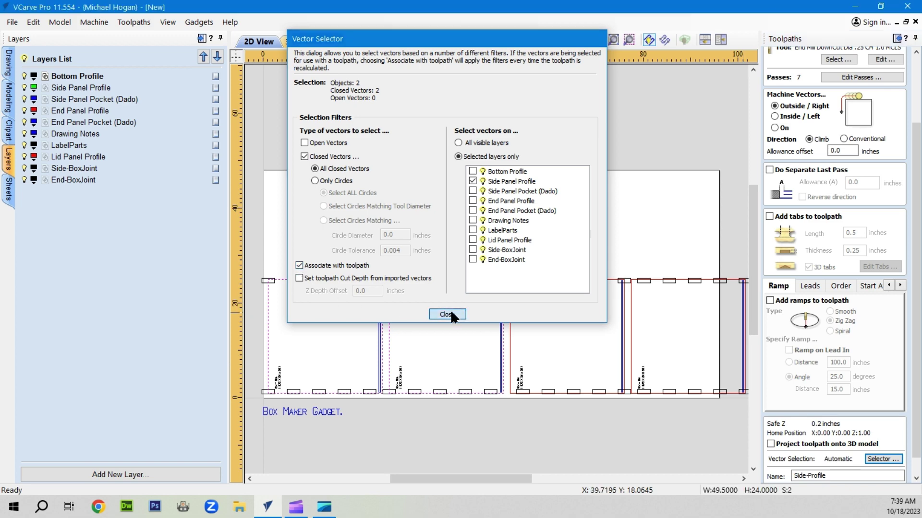
left_click(446, 315)
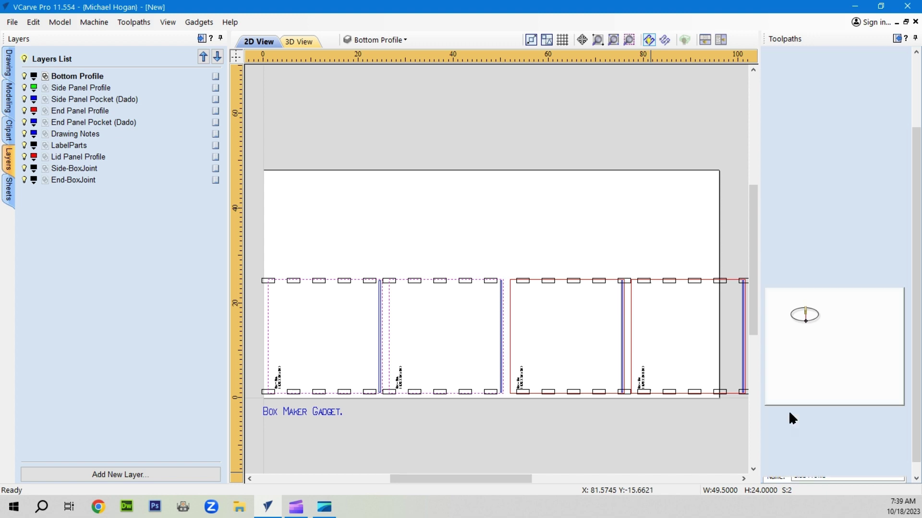
left_click(787, 476)
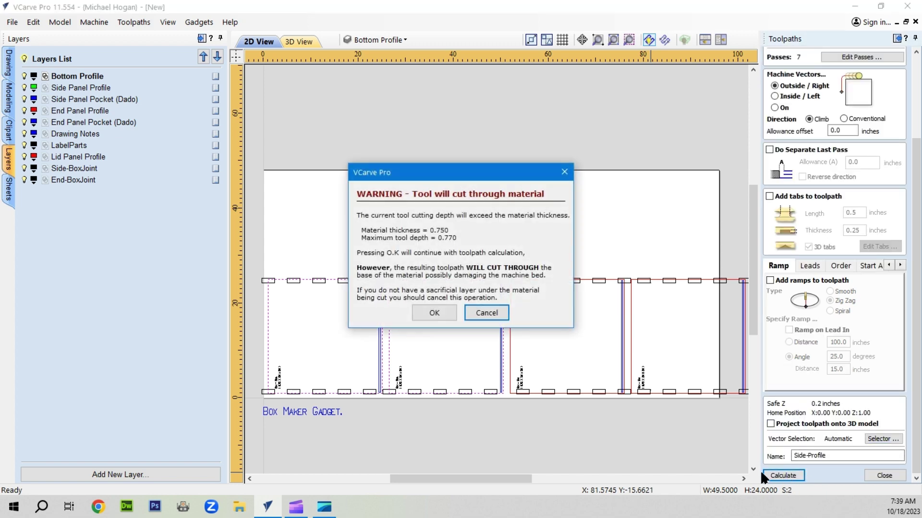
left_click(437, 312)
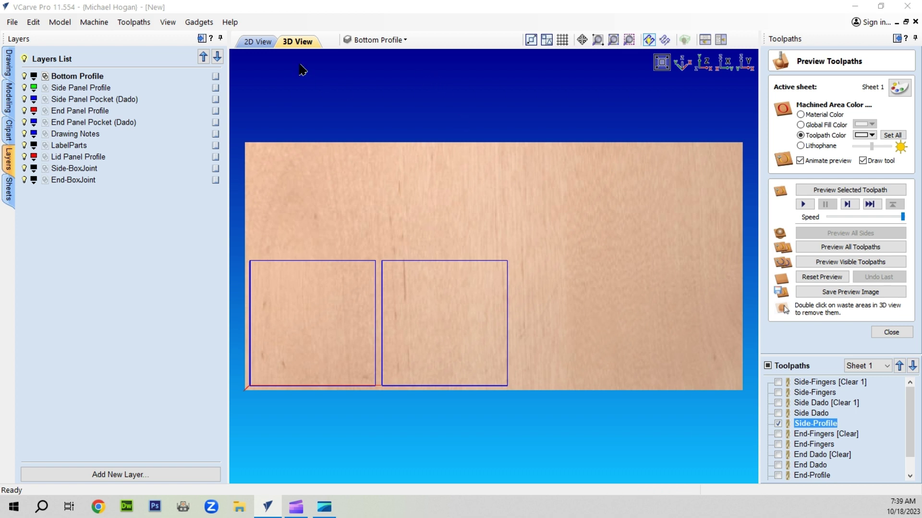
Step: Return to the 2D view, select the End-Fingers [Clear] toolpath and hide the Side-Profile toolpath
left_click(263, 42)
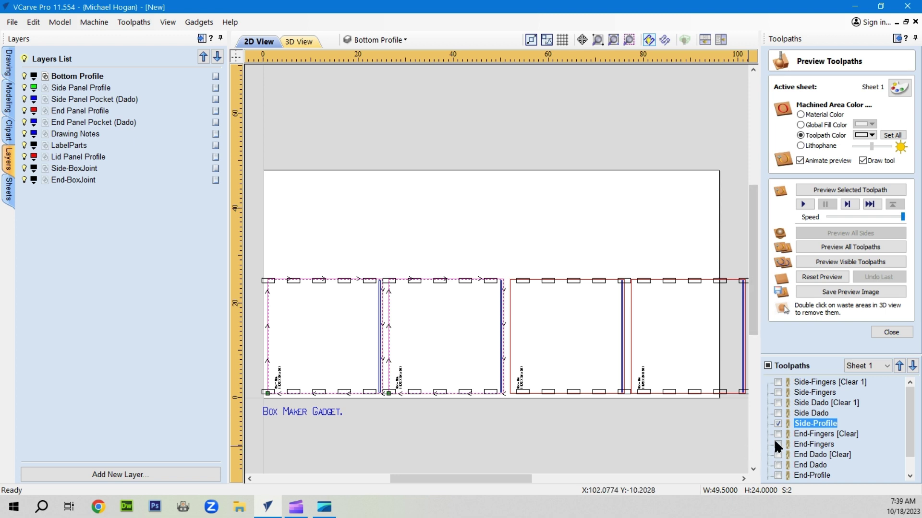
left_click(807, 433)
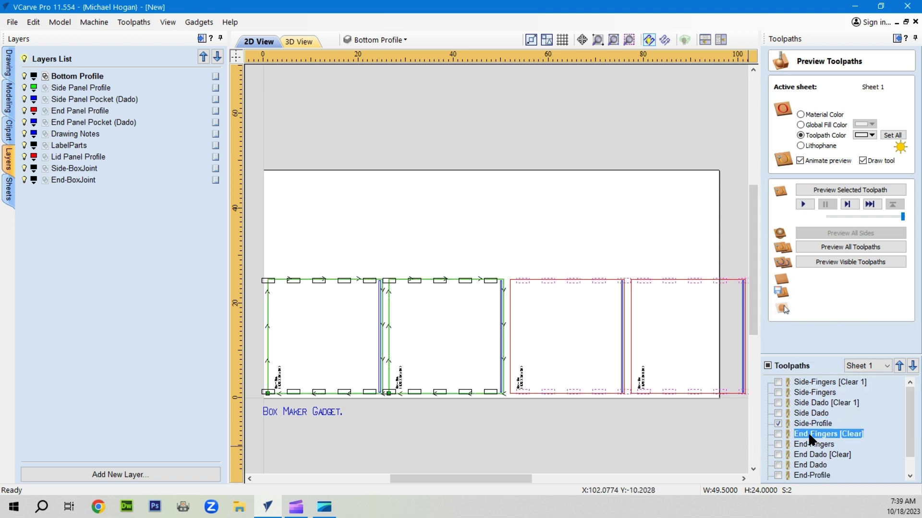
left_click(778, 423)
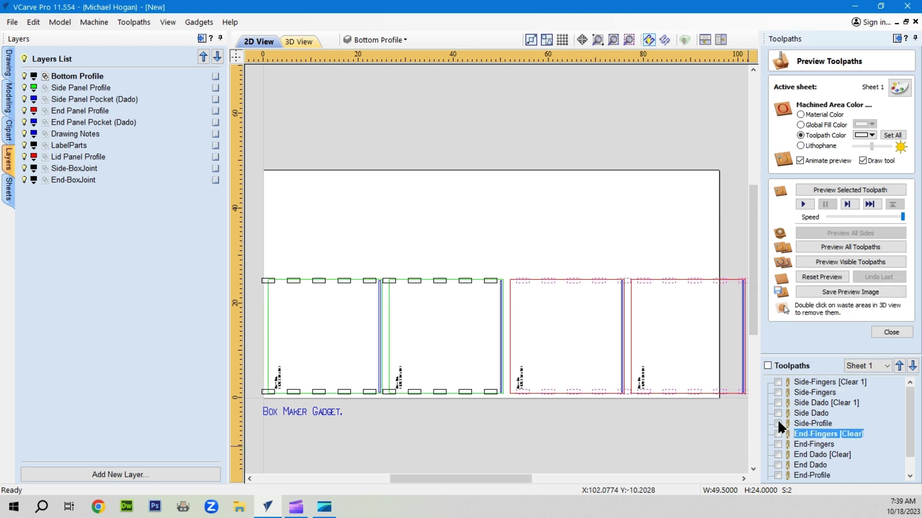
Step: Associate the End-Fingers [Clear] toolpath with all closed vectors on the End-BoxJoint layer and recalculate it
double_click(819, 433)
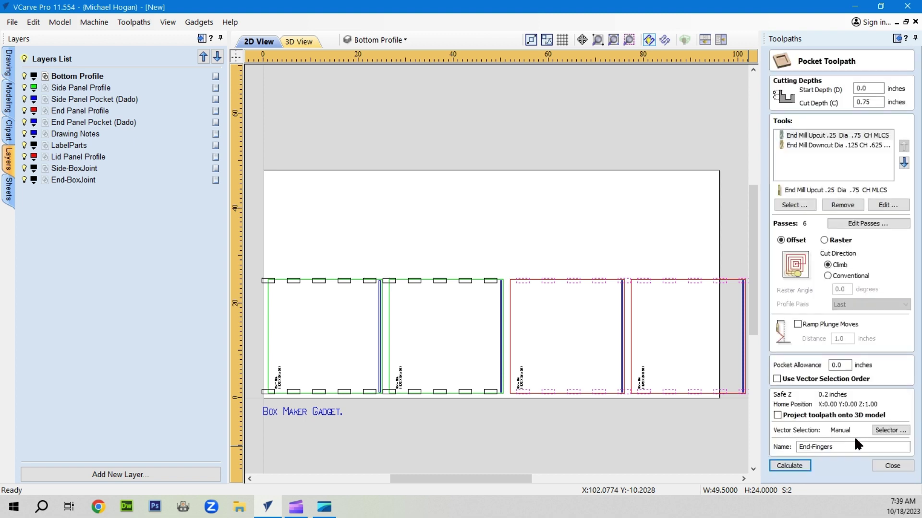
left_click(893, 430)
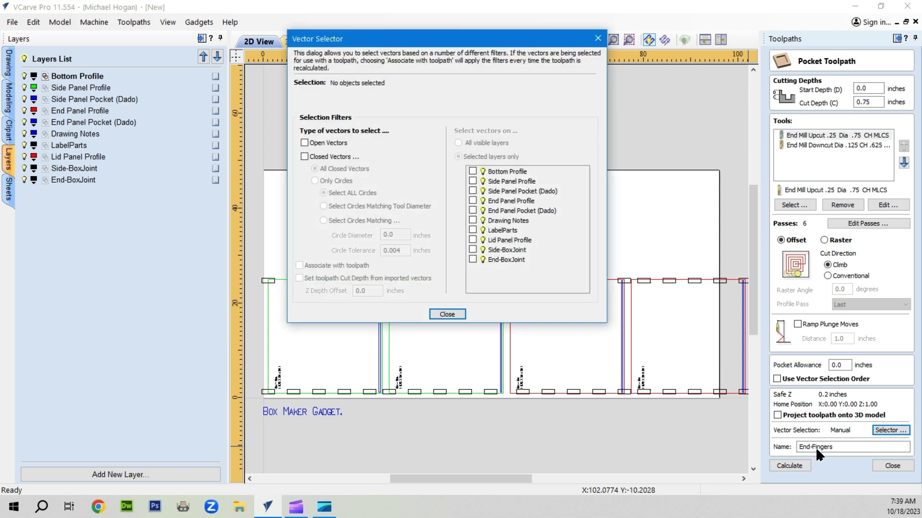
left_click_drag(480, 41, 368, 37)
left_click(567, 324)
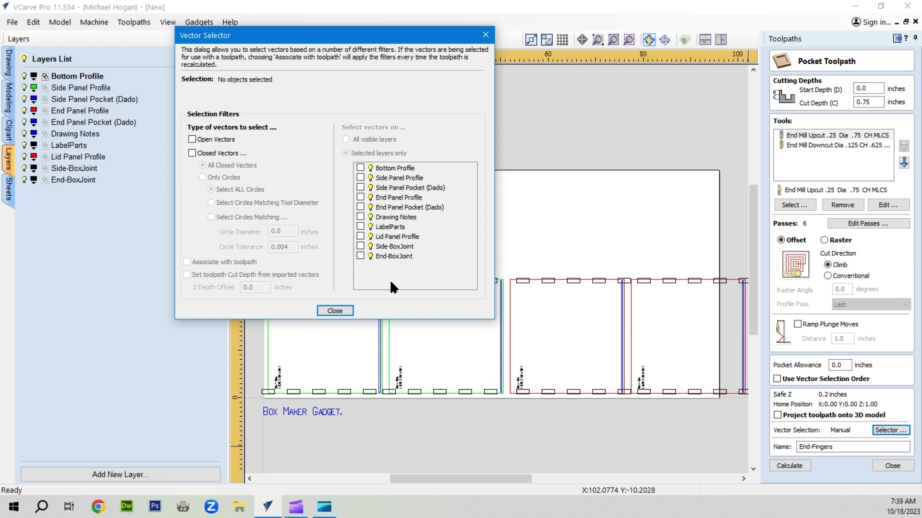
left_click(192, 153)
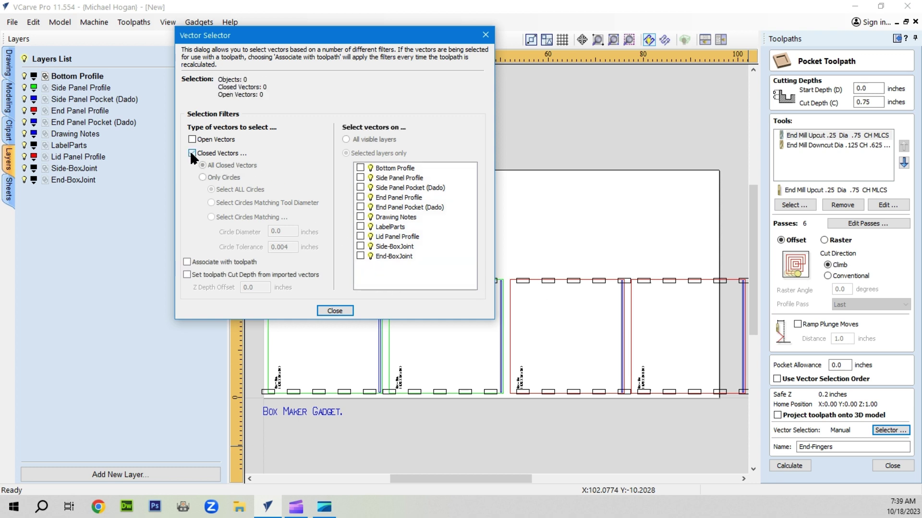
left_click(360, 256)
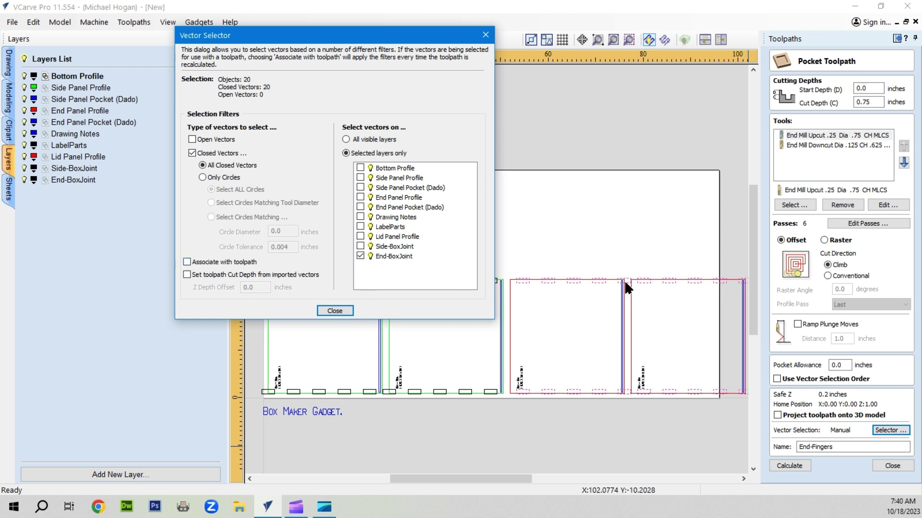
left_click(187, 262)
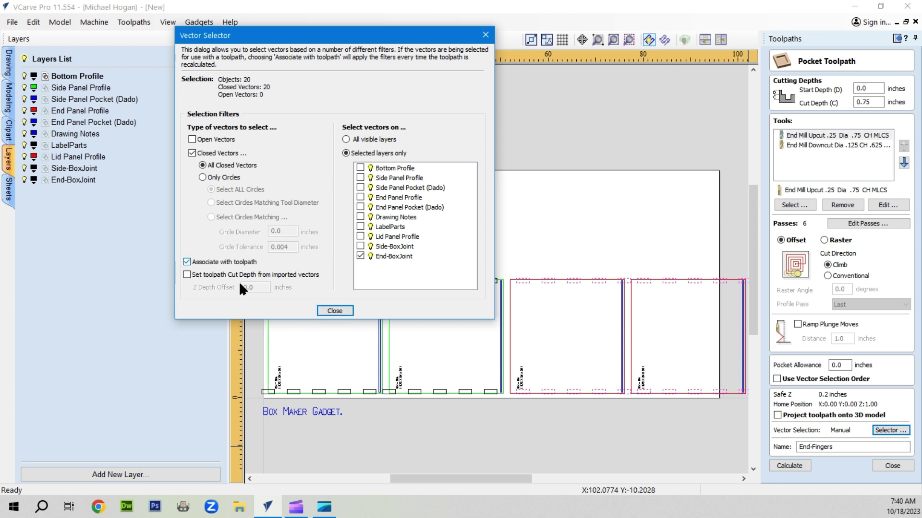
left_click(336, 311)
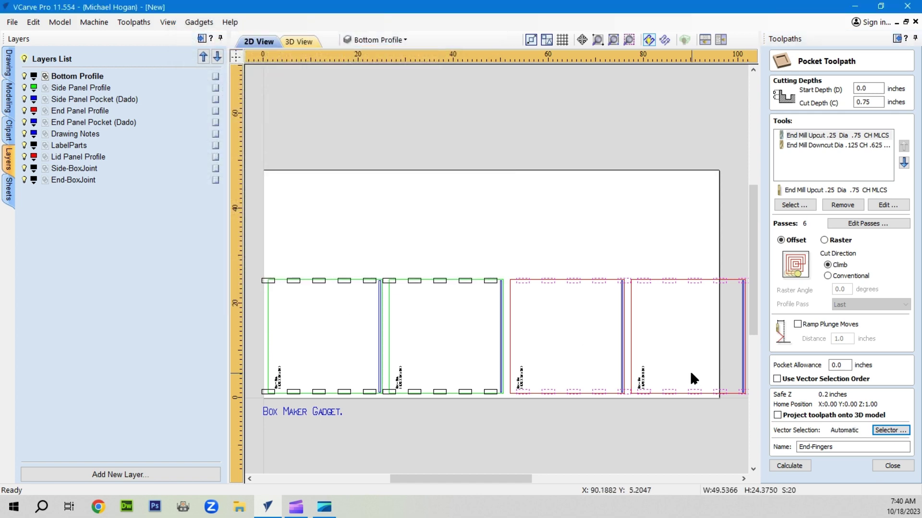
left_click(782, 464)
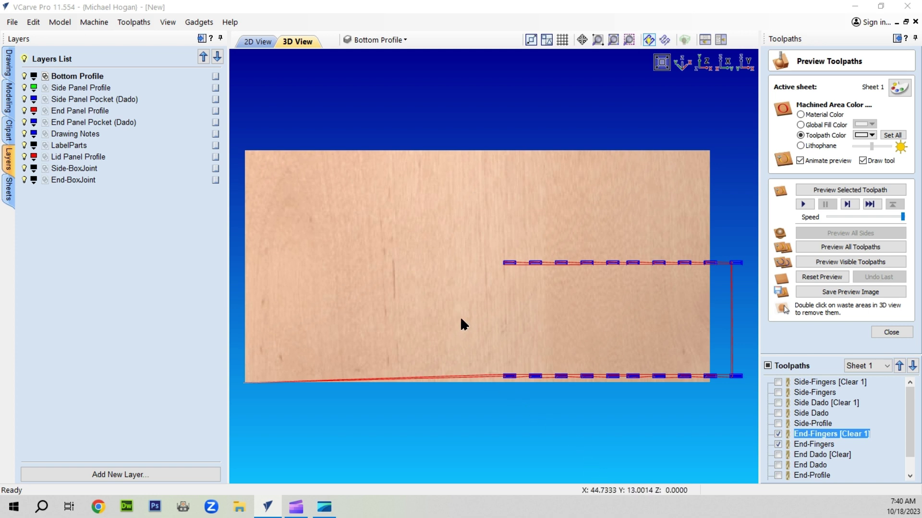
Step: Return to the 2D view, select the End Dado [Clear] toolpath and hide the End-Fingers [Clear 1] and End-Fingers toolpaths
left_click(249, 43)
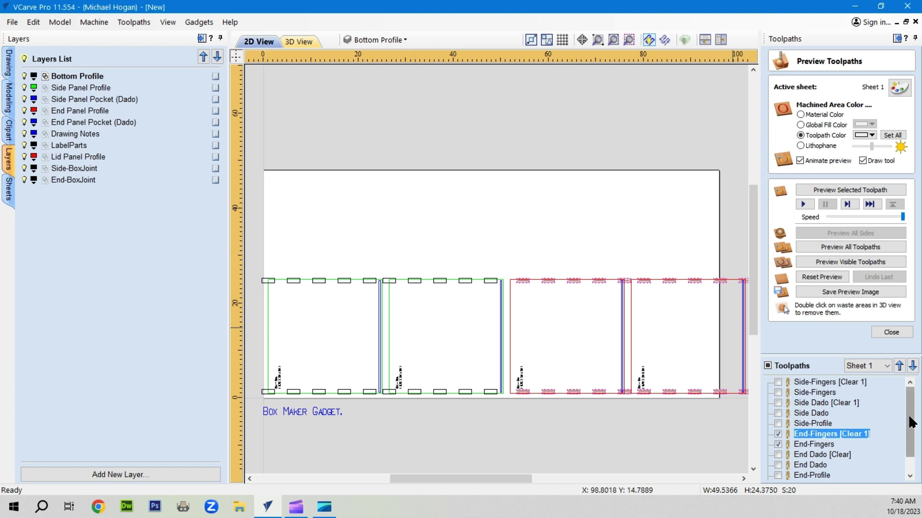
left_click_drag(912, 423, 912, 436)
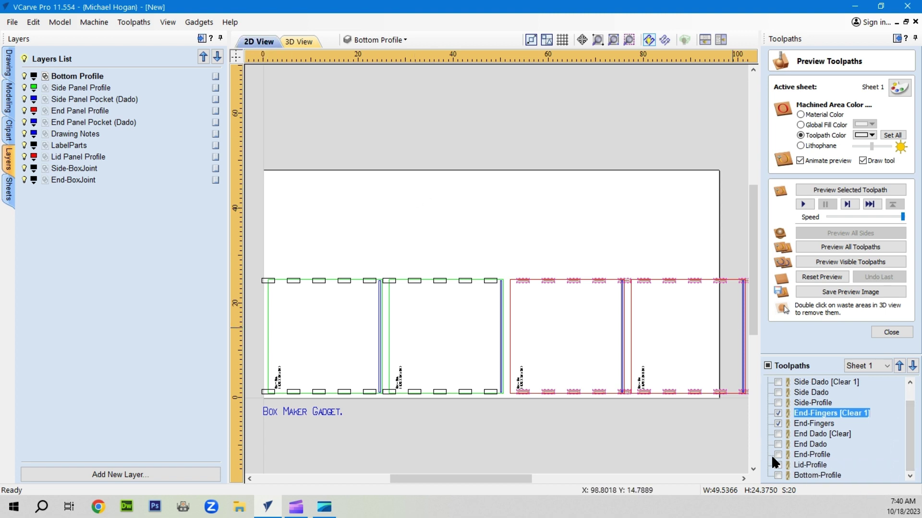
left_click(812, 434)
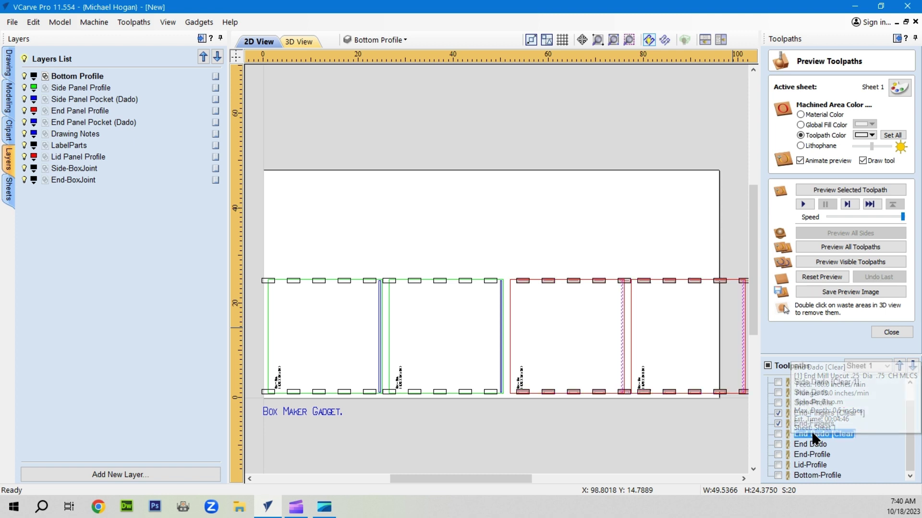
left_click(777, 423)
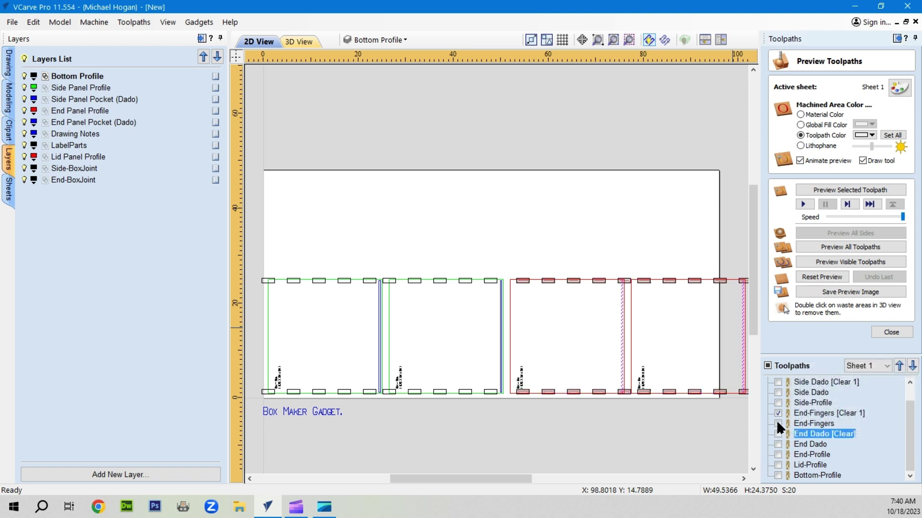
left_click(777, 412)
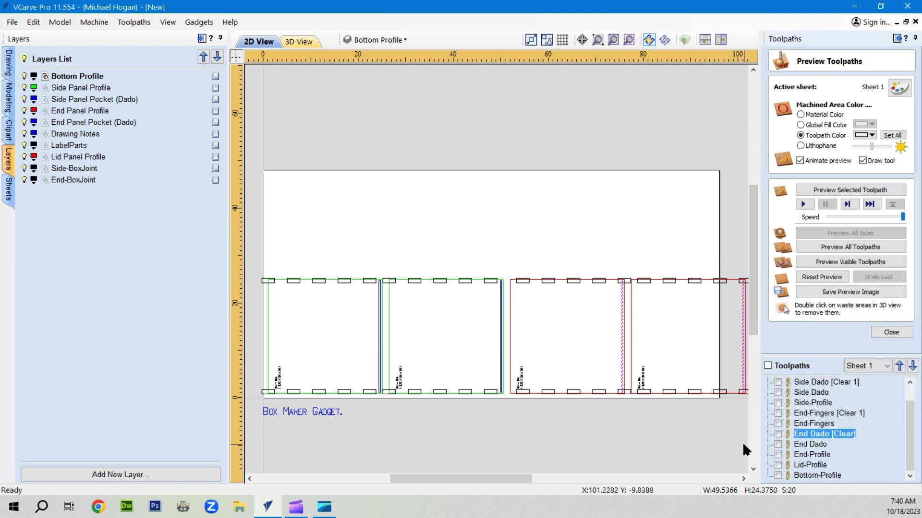
mouse_move(813, 437)
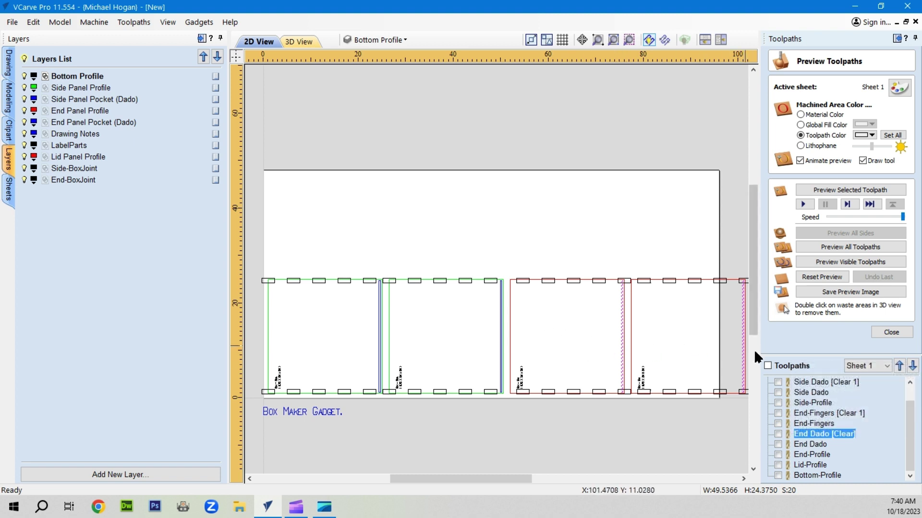
Step: Associate the End Dado [Clear] toolpath with all closed vectors on the End Panel Pocket (Dado) layer and recalculate it
double_click(823, 434)
left_click(897, 430)
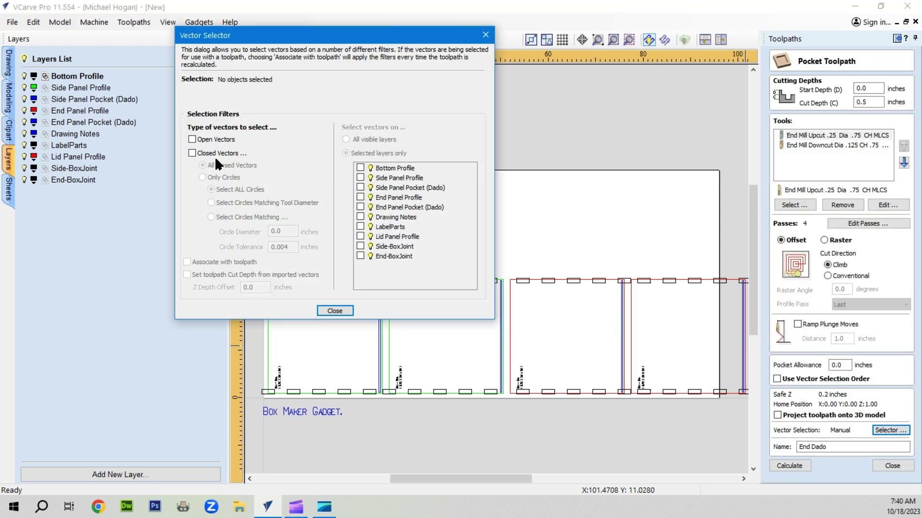
left_click(190, 152)
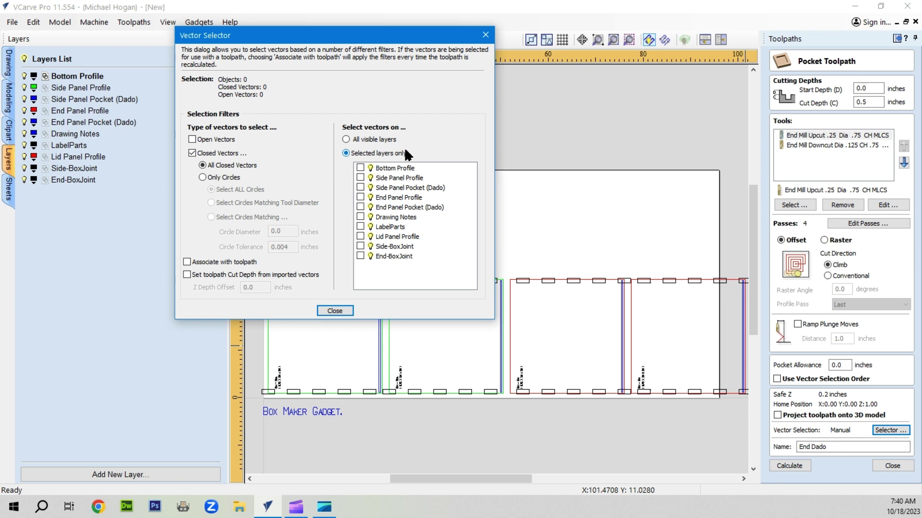
left_click(361, 207)
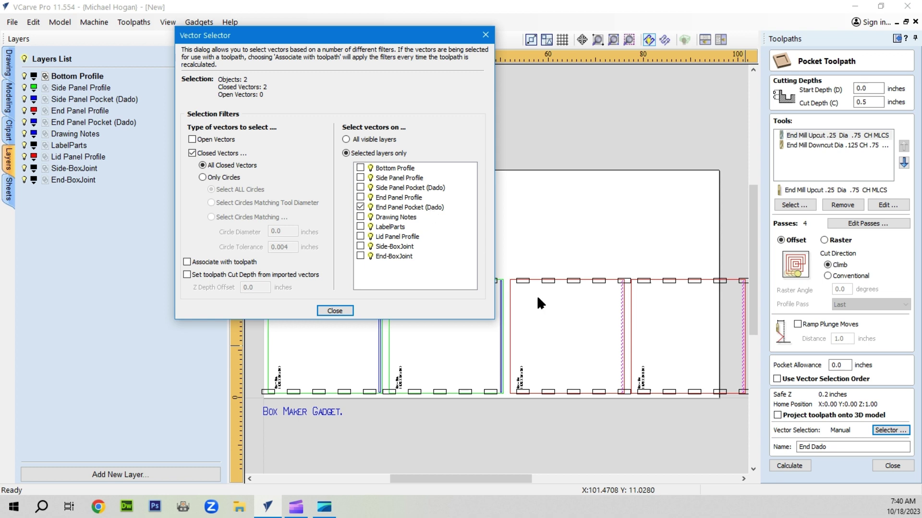
left_click(185, 260)
left_click(335, 311)
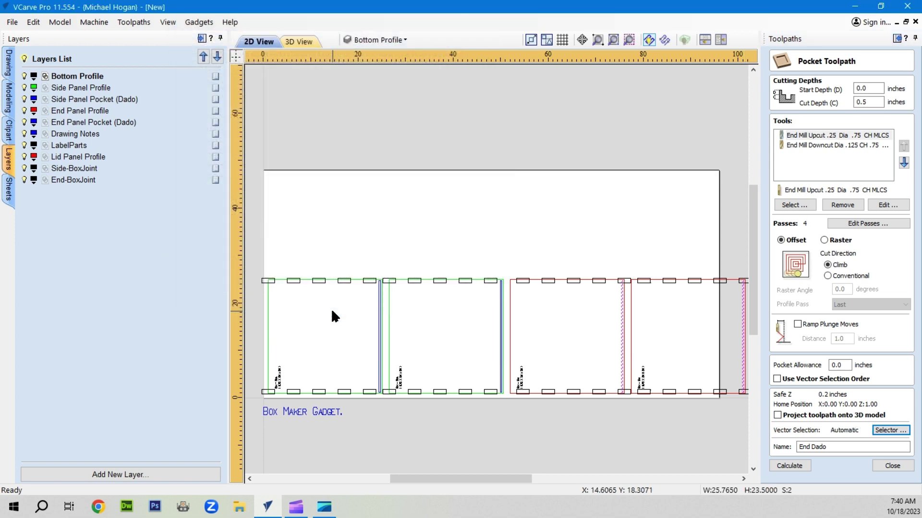
left_click(790, 464)
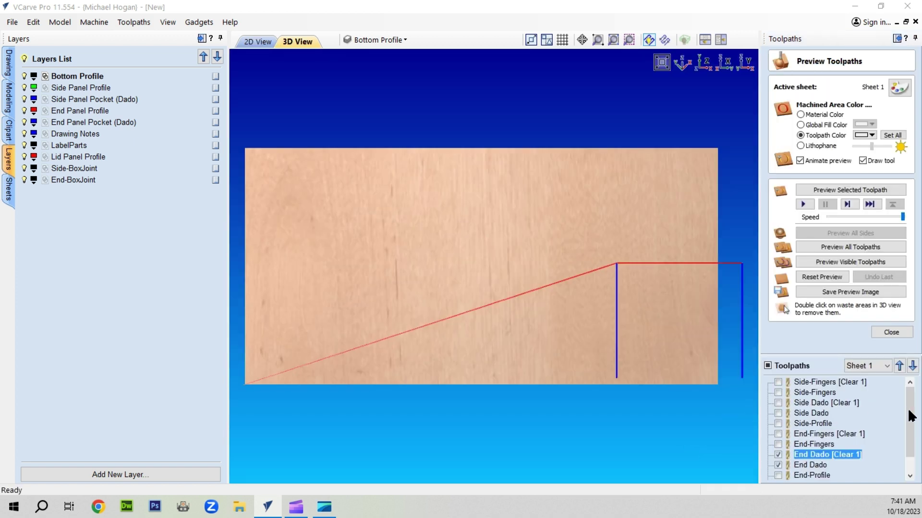
Step: Select the End-Profile toolpath and hide the End Dado [Clear 1] and End Dado toolpaths
left_click_drag(910, 417, 914, 464)
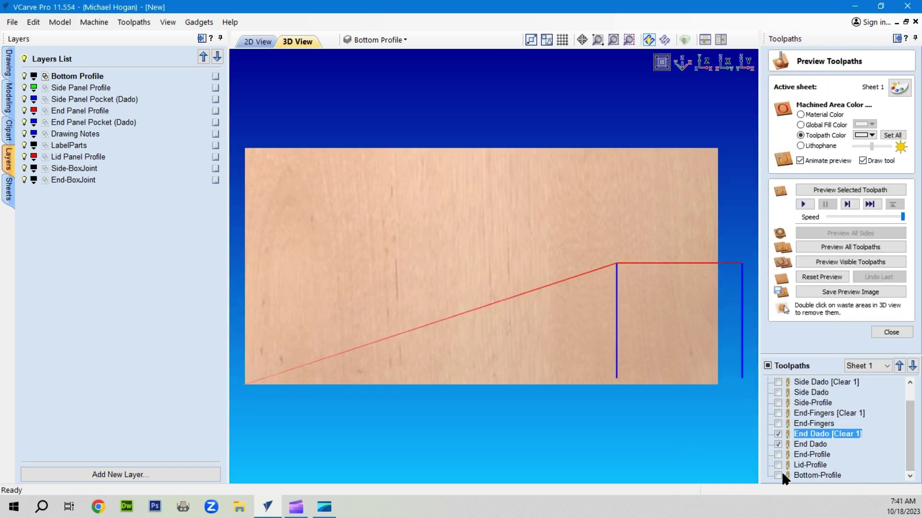
left_click(811, 456)
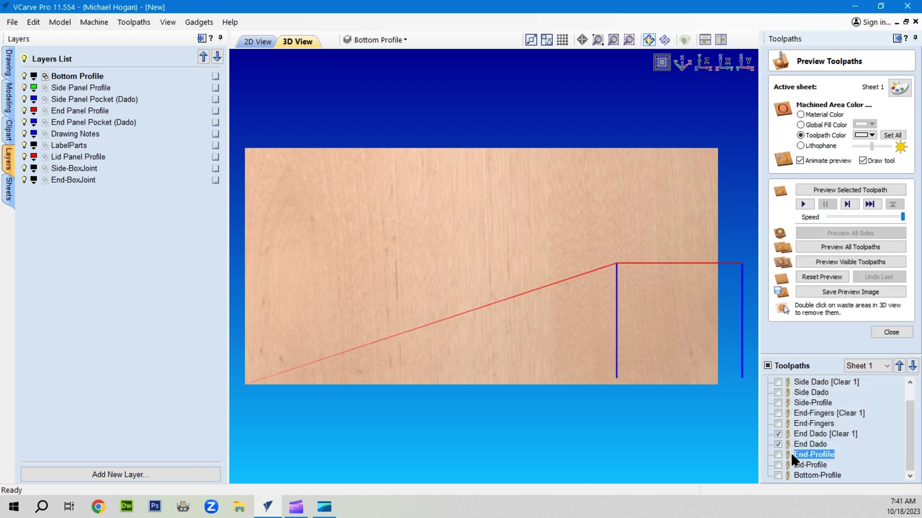
left_click(778, 431)
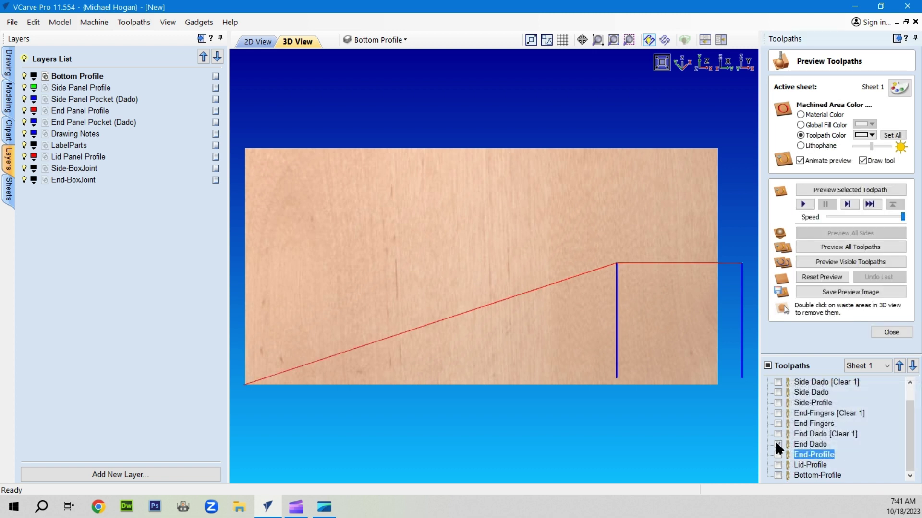
left_click(777, 444)
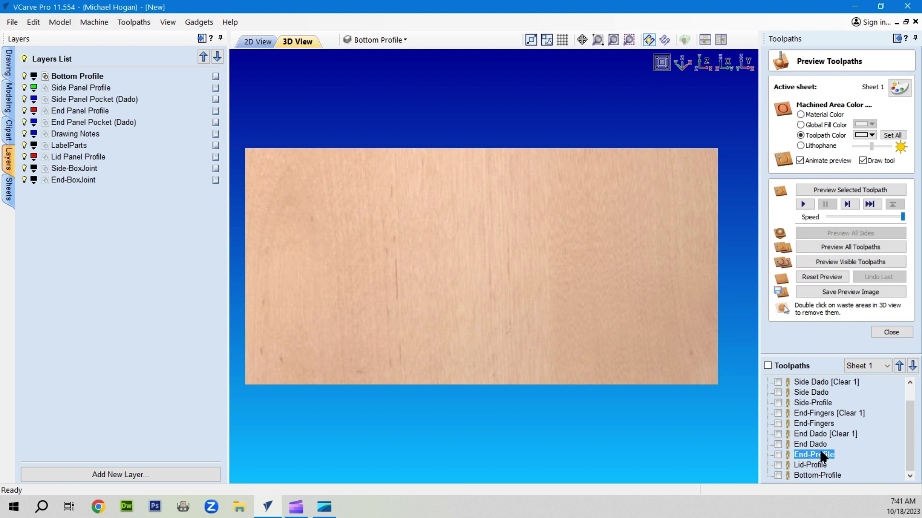
Step: Associate the End-Profile toolpath with all closed vectors on the End Panel Profile layer and recalculate it, accepting the cut through the material
mouse_move(820, 454)
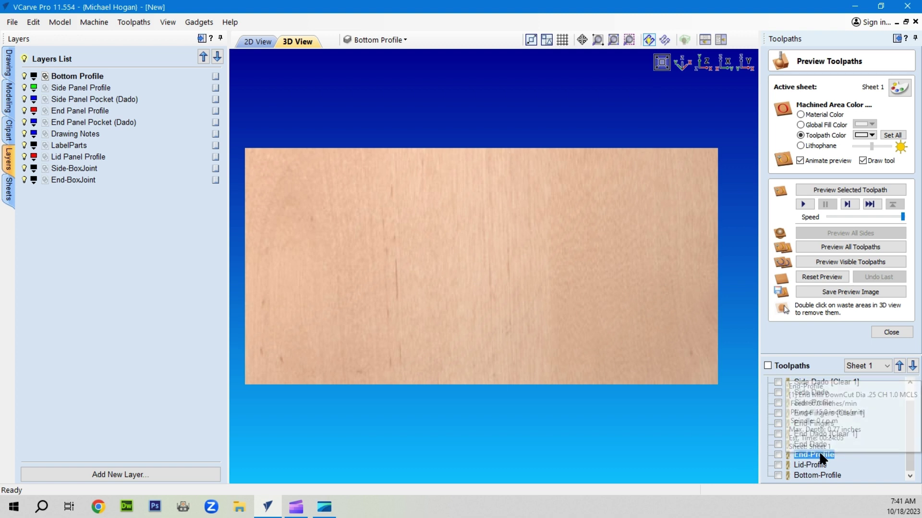
double_click(820, 454)
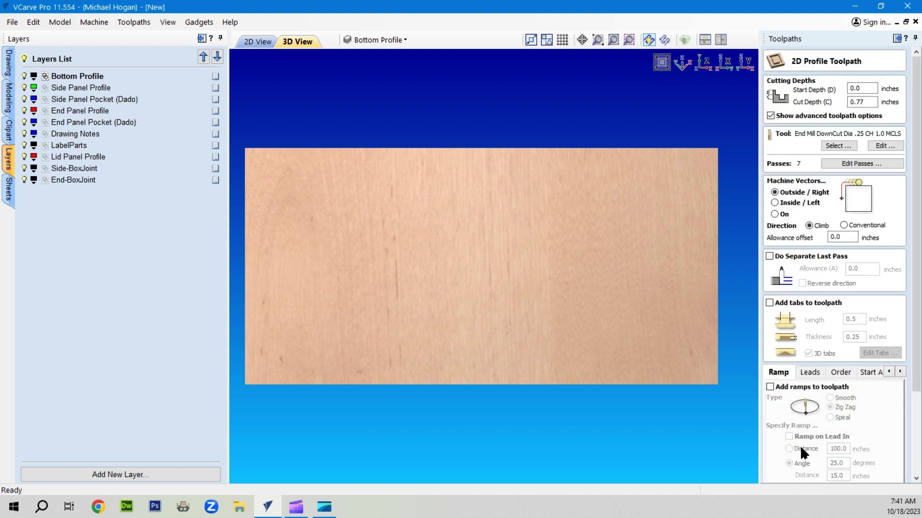
left_click(250, 41)
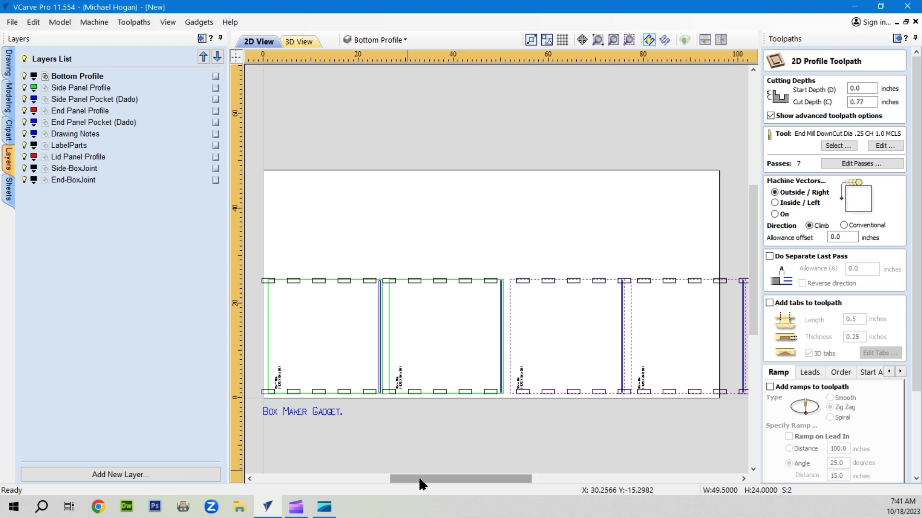
left_click_drag(418, 477, 508, 422)
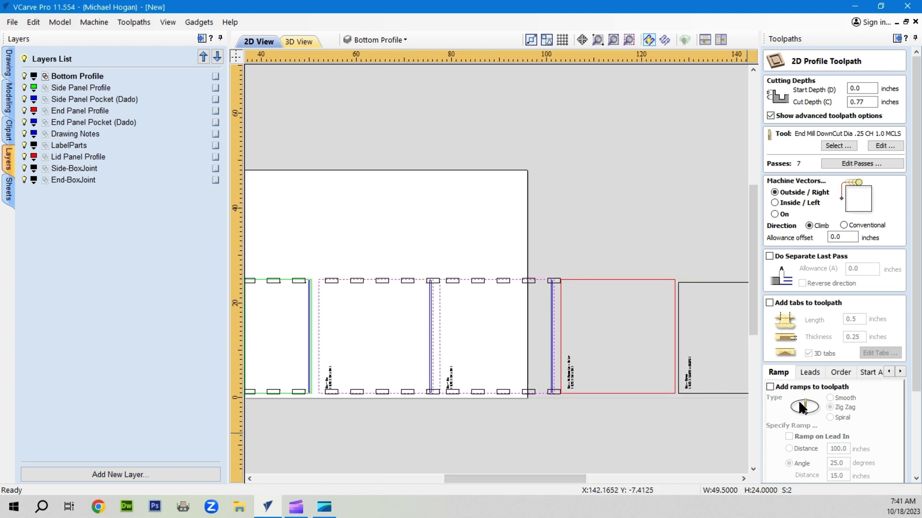
scroll(865, 396, "down", 4)
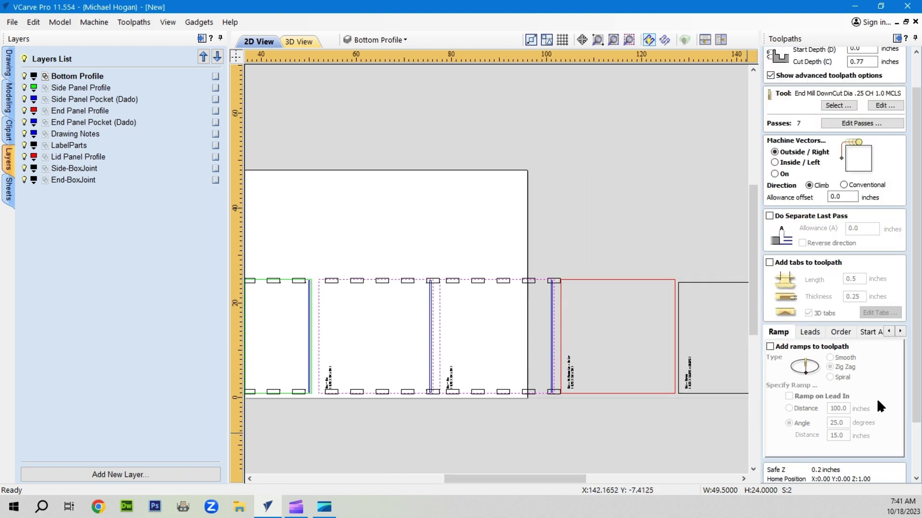
left_click(882, 458)
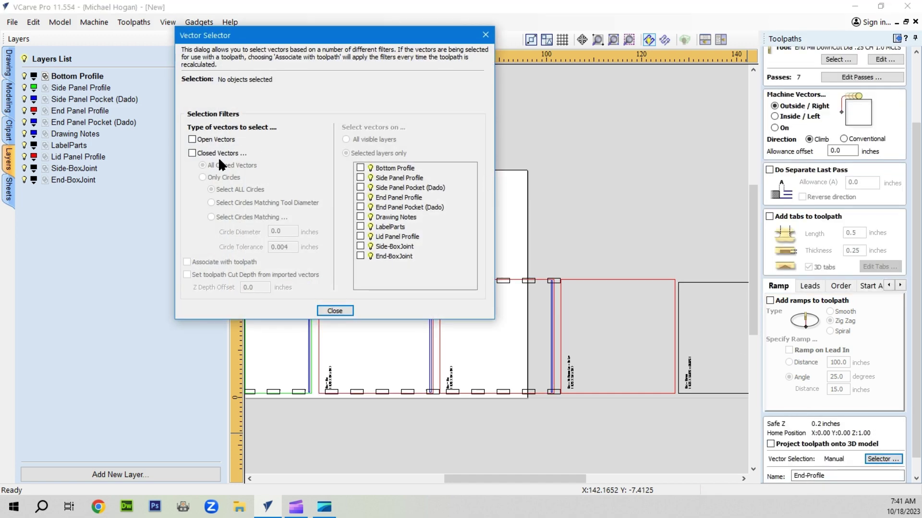
left_click(192, 153)
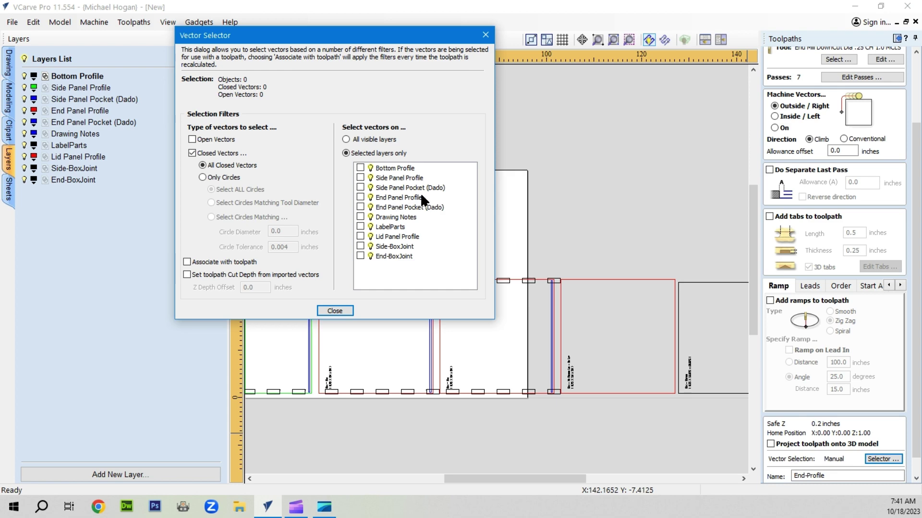
left_click(360, 197)
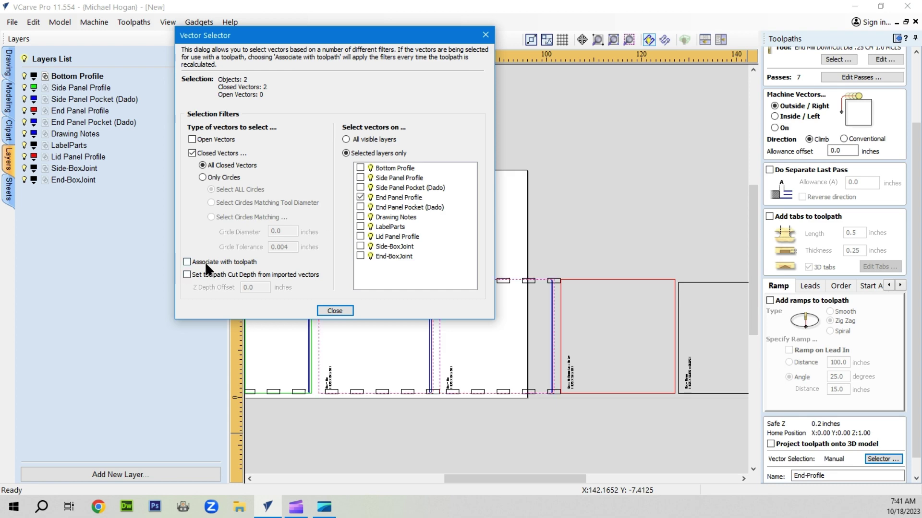
left_click(188, 262)
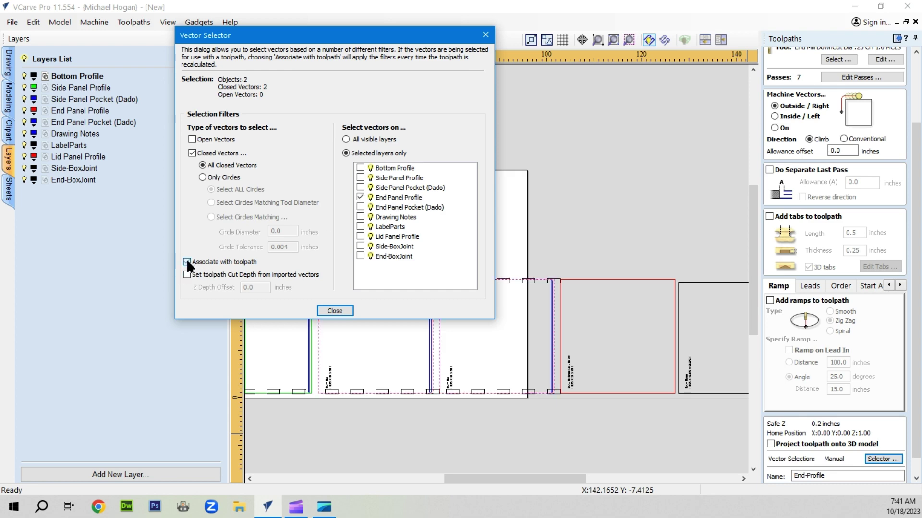
left_click(334, 311)
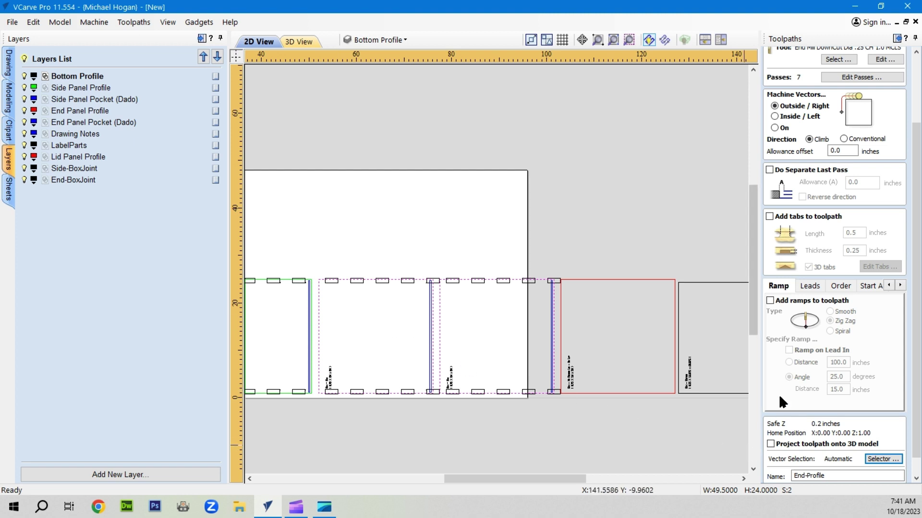
scroll(774, 382, "down", 2)
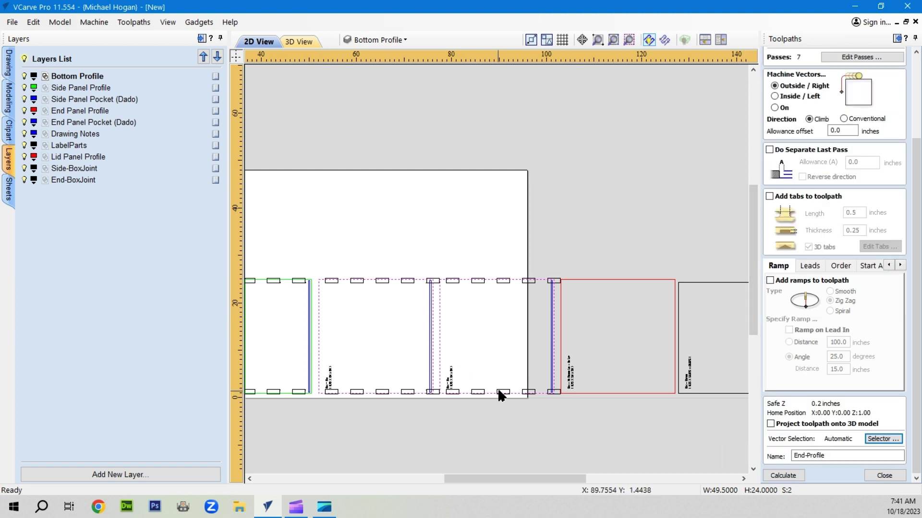
left_click(783, 476)
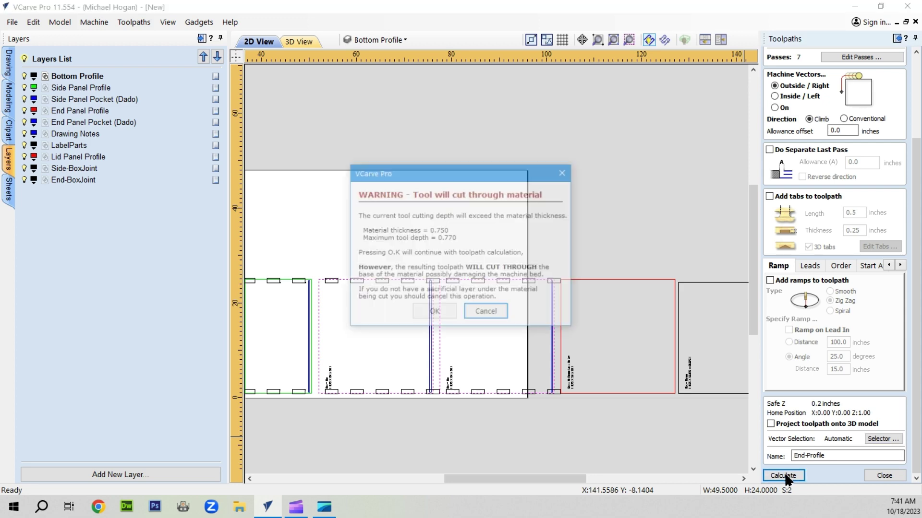
left_click(428, 313)
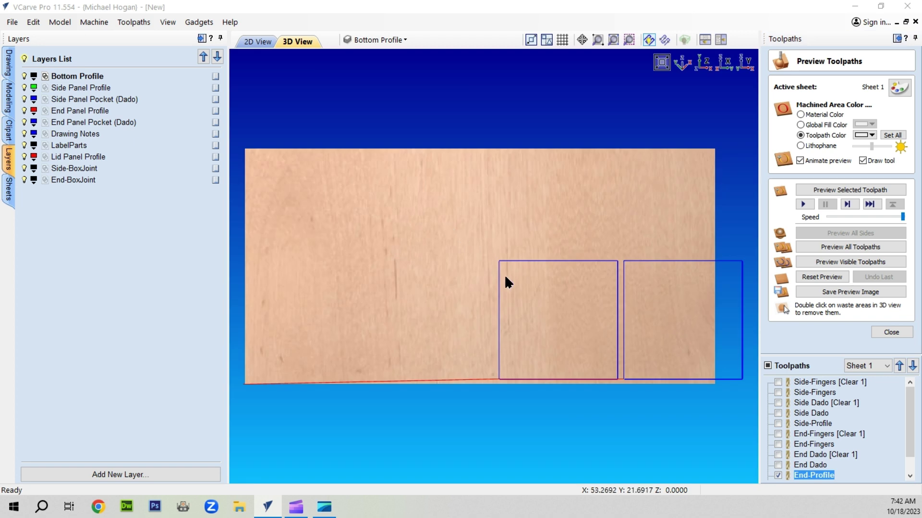
Step: Select the Lid-Profile toolpath and hide the End-Profile toolpath
left_click_drag(912, 400, 913, 413)
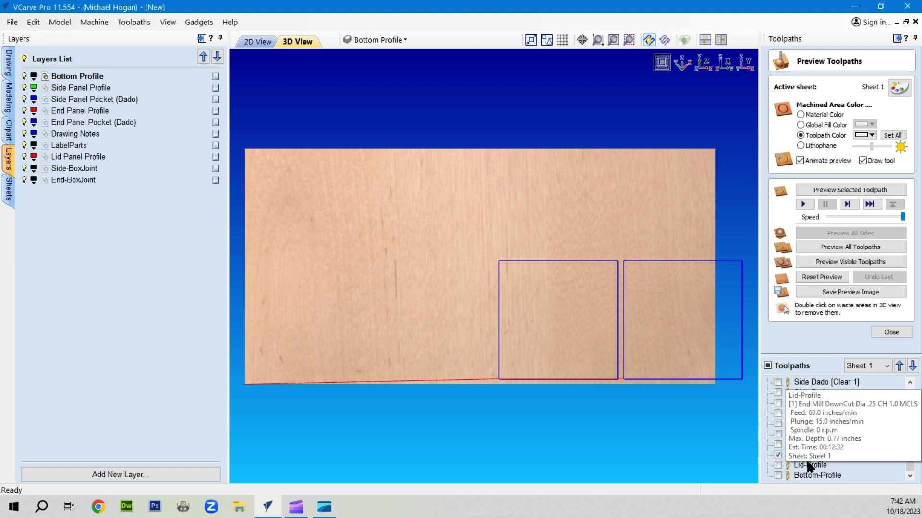
left_click(791, 467)
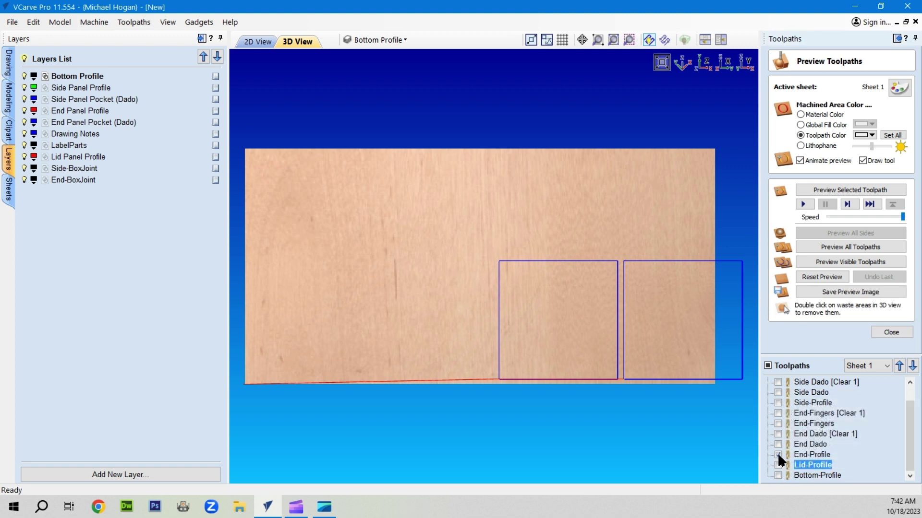
left_click(778, 454)
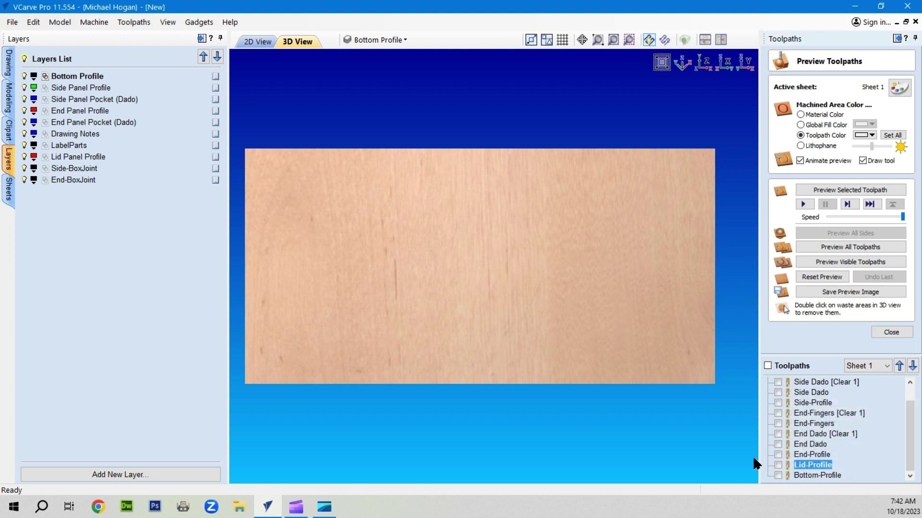
Step: Associate the Lid-Profile toolpath with all closed vectors on the Lid Panel Profile layer and recalculate it, accepting the cut through the material
double_click(811, 463)
scroll(865, 422, "down", 3)
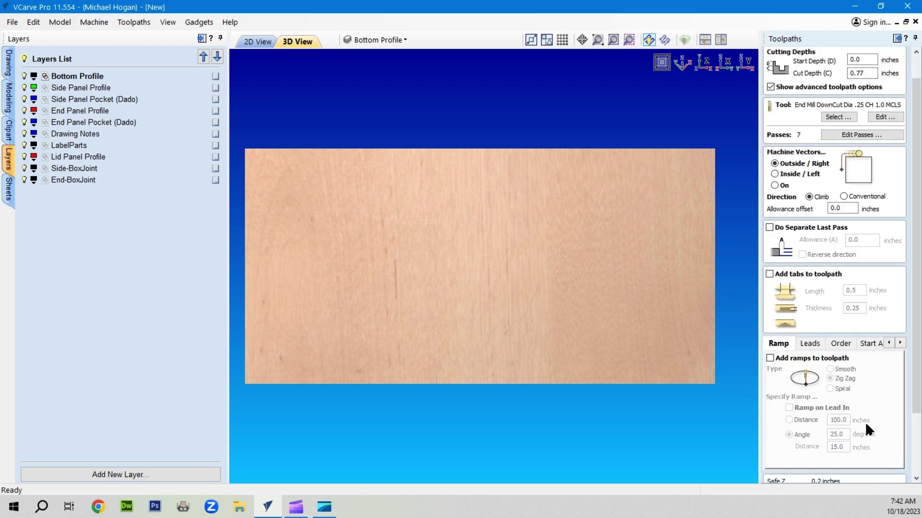
scroll(869, 433, "down", 1)
left_click(881, 459)
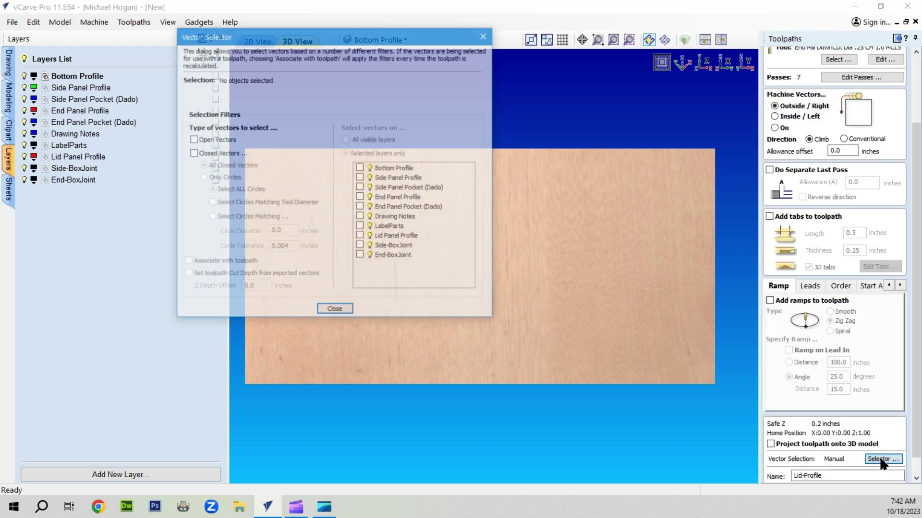
left_click(192, 154)
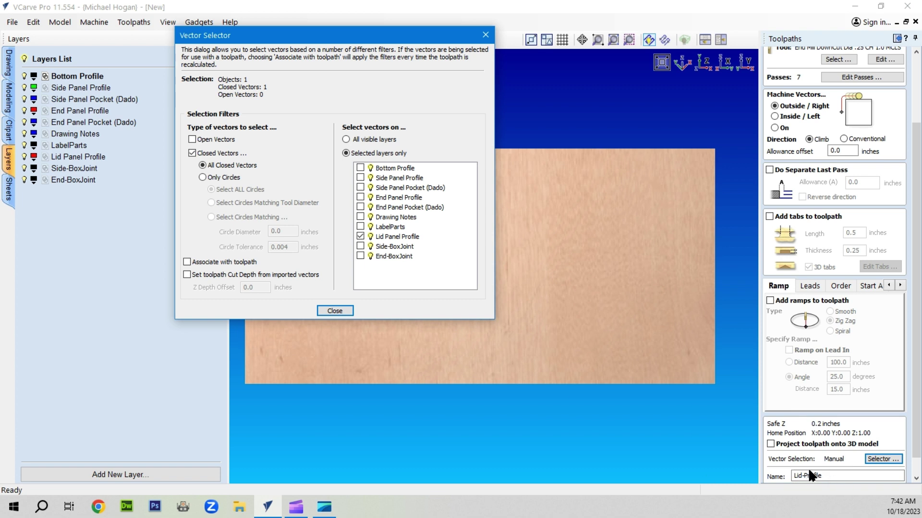
left_click(186, 262)
left_click(334, 310)
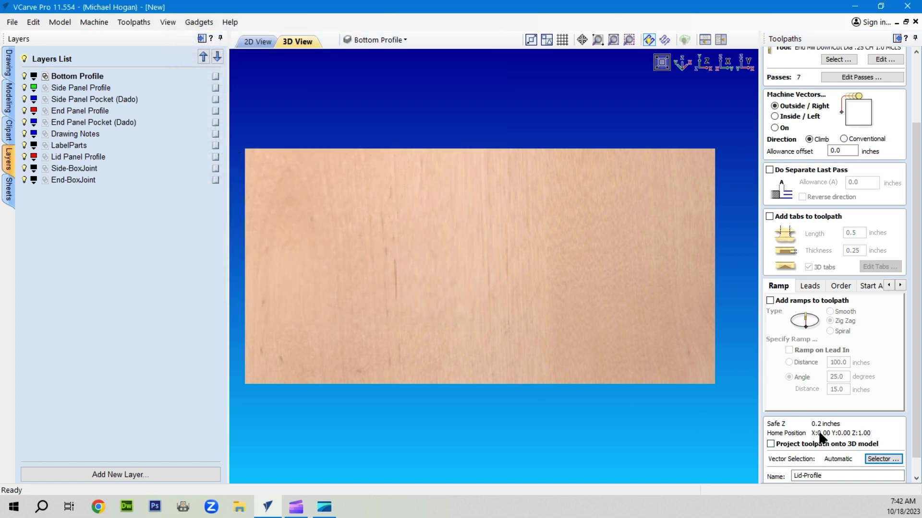
scroll(836, 439, "down", 1)
left_click(783, 475)
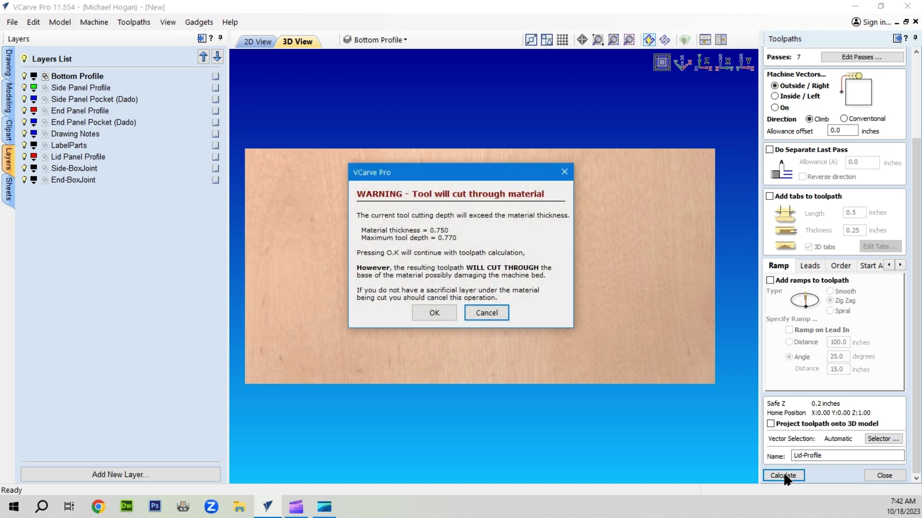
left_click(417, 312)
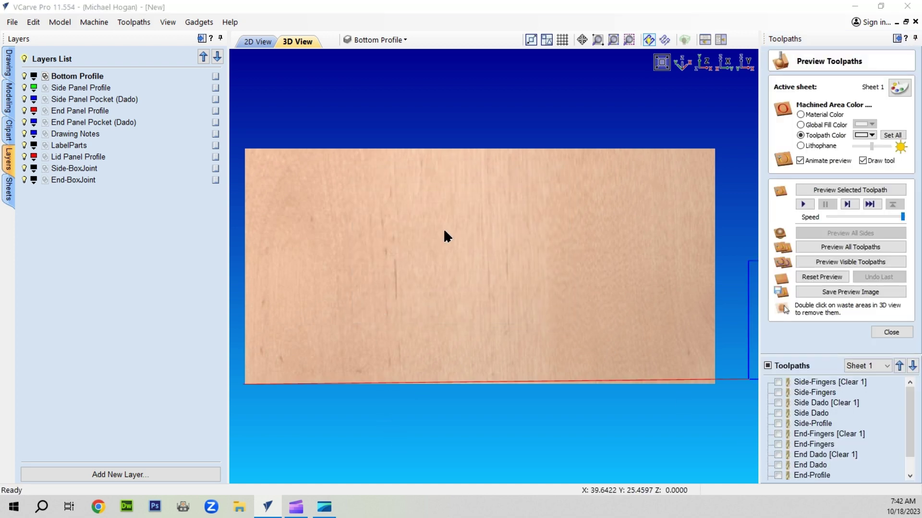
Step: Return to the 2D view, bring the lid and bottom panels into view and select the Bottom-Profile toolpath
left_click(260, 41)
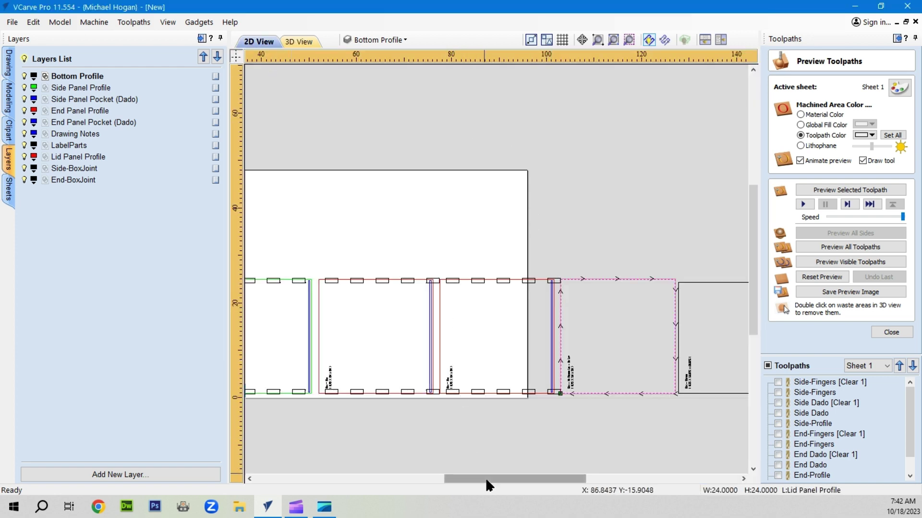
left_click_drag(485, 477, 544, 477)
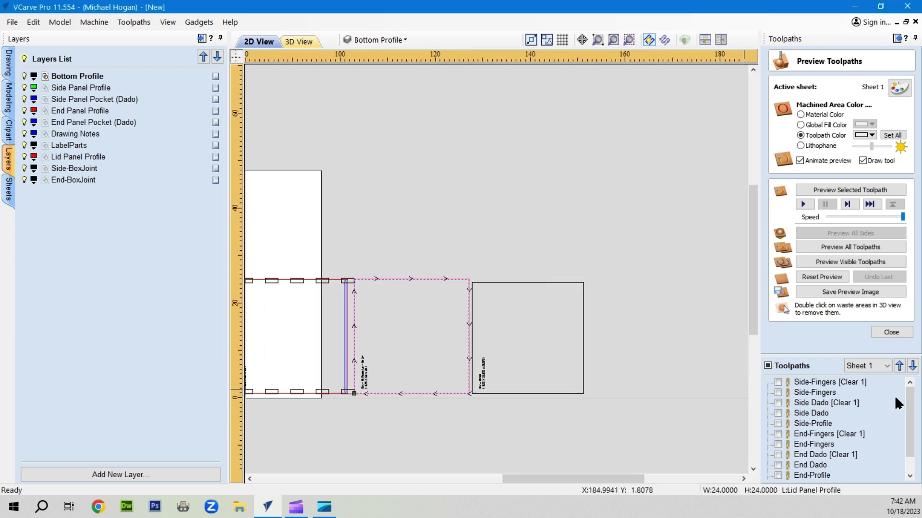
scroll(911, 409, "down", 1)
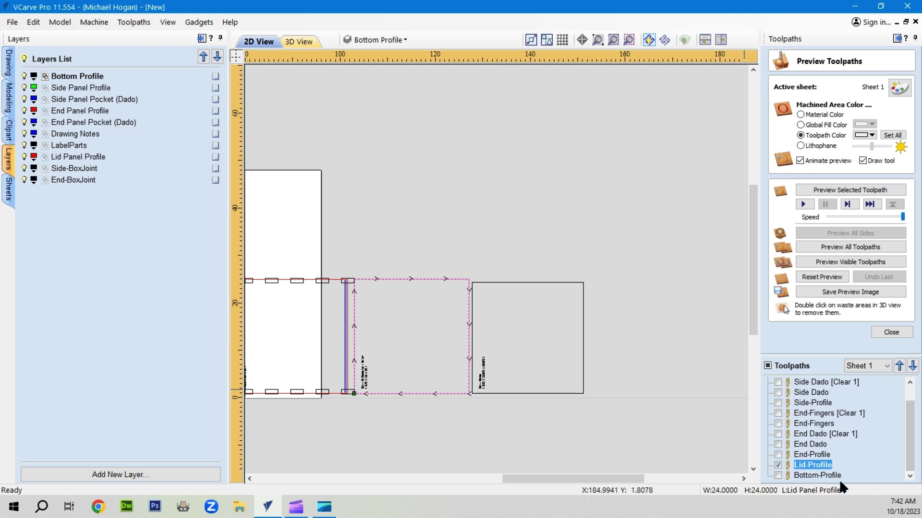
left_click(812, 475)
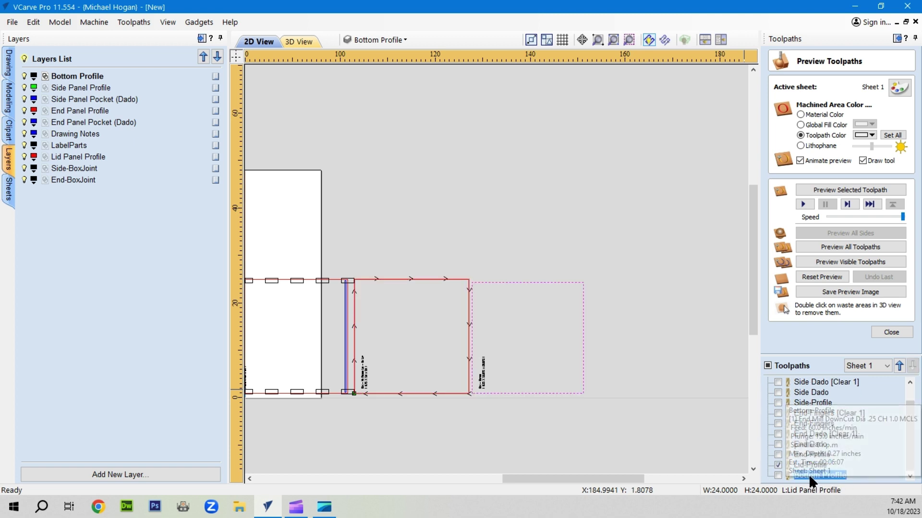
Step: Hide the Lid-Profile toolpath, and associate the Bottom-Profile toolpath with all closed vectors on the Bottom Profile layer and recalculate it
left_click(777, 465)
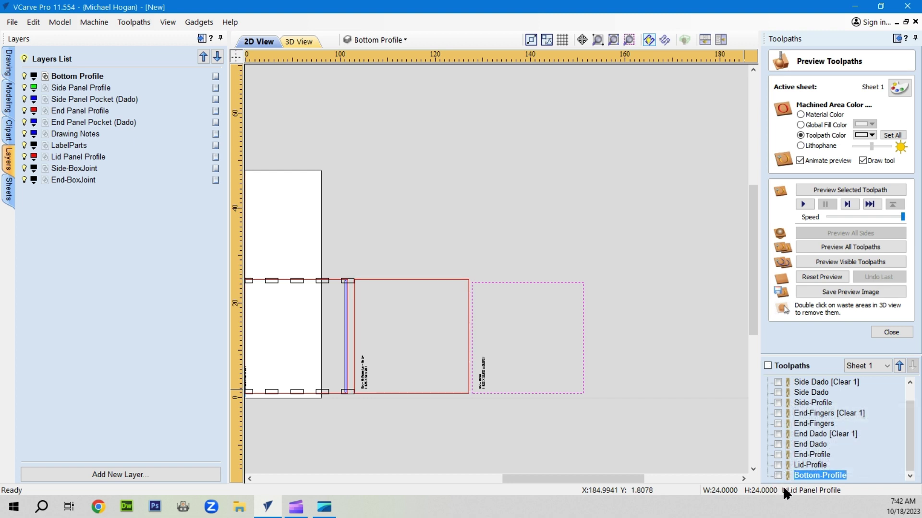
mouse_move(814, 472)
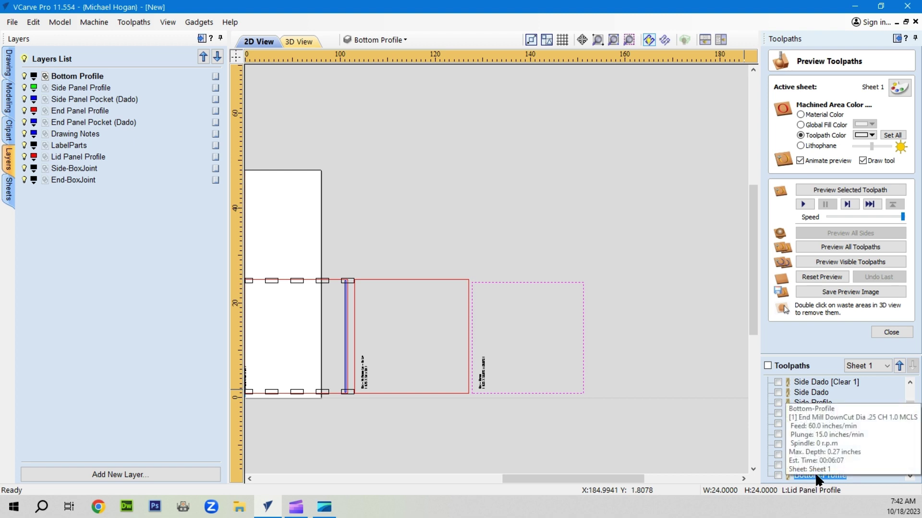
double_click(817, 475)
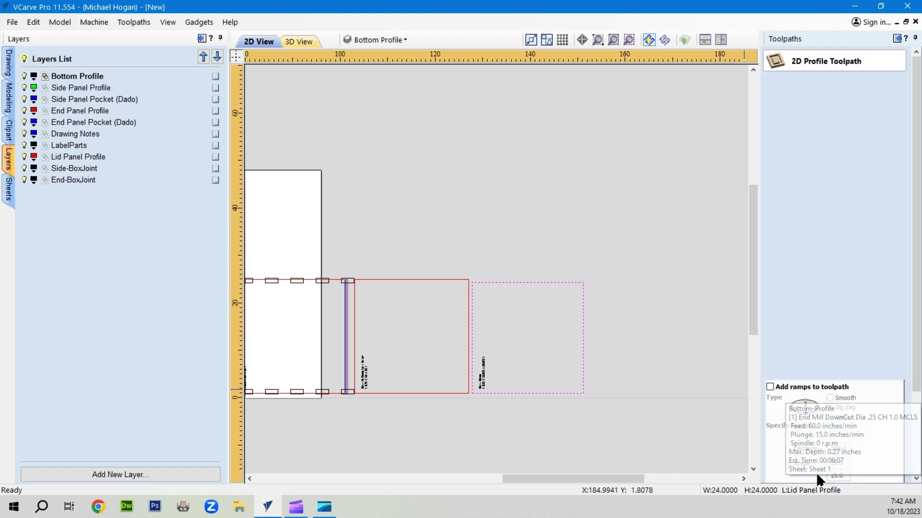
scroll(866, 408, "down", 5)
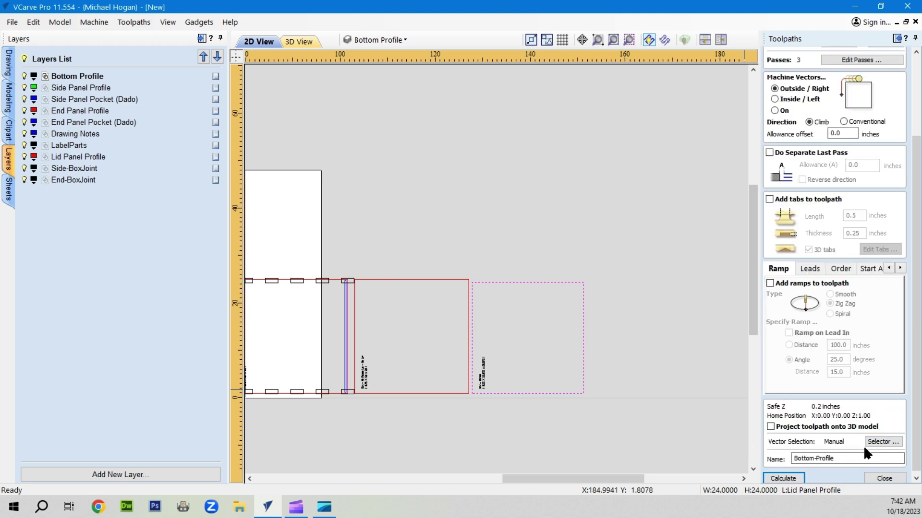
left_click(881, 441)
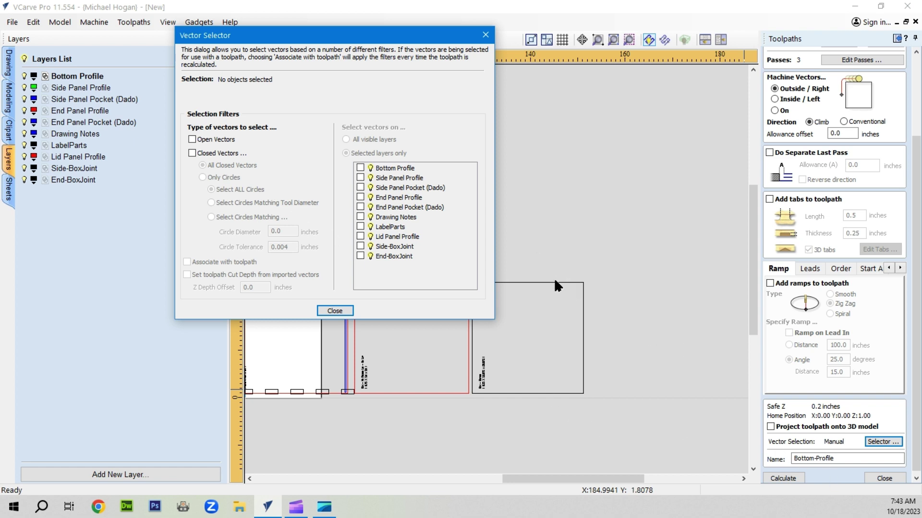
left_click(192, 153)
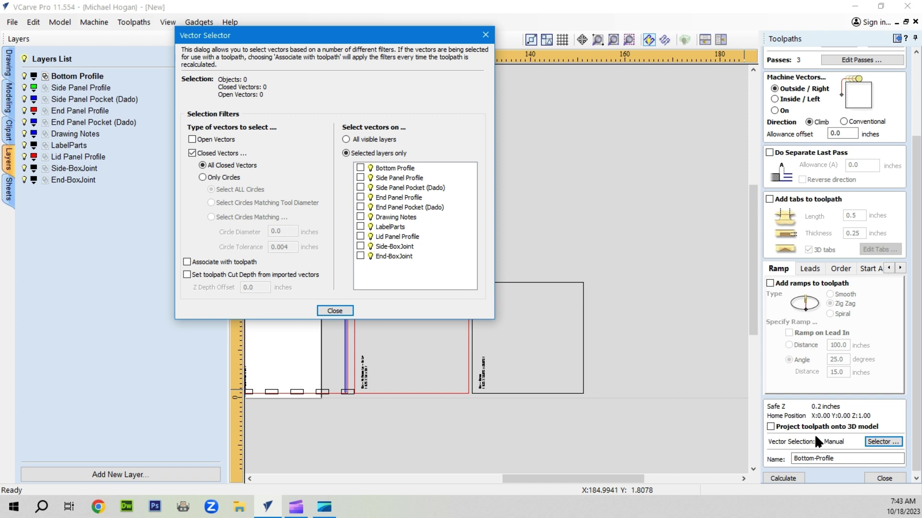
left_click(360, 168)
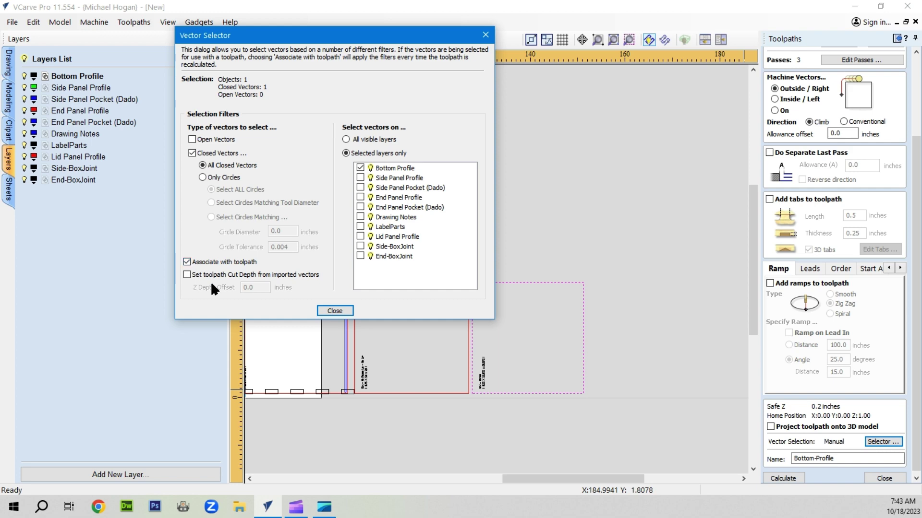
left_click(335, 311)
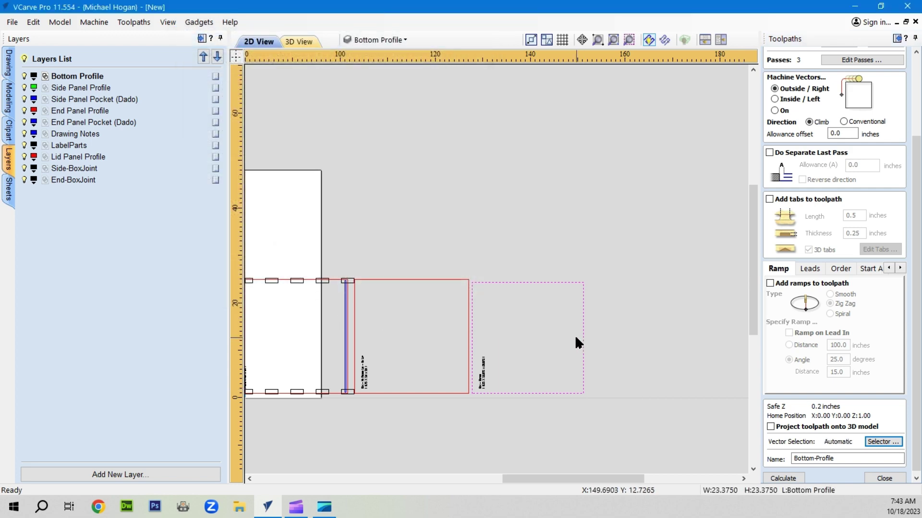
left_click(784, 477)
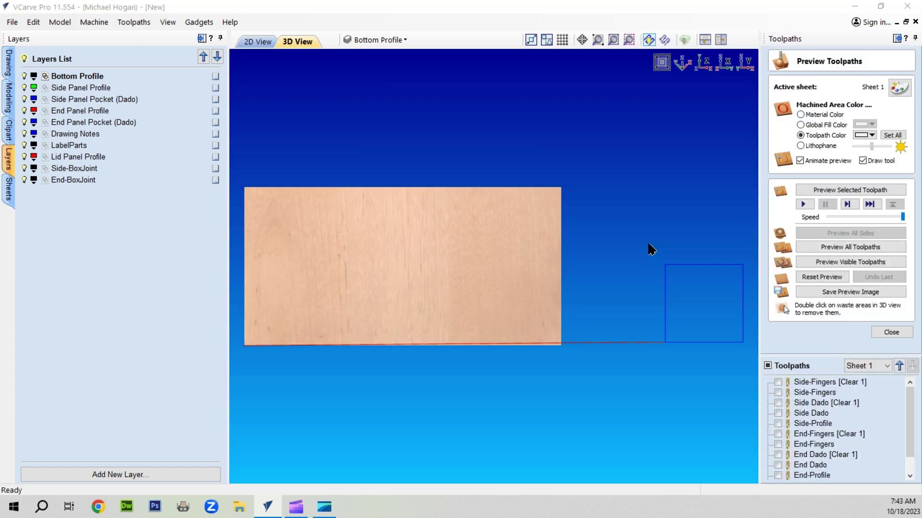
Step: Return to the 2D view of the whole panel layout and hide the Bottom-Profile toolpath
left_click(259, 41)
scroll(434, 190, "down", 5)
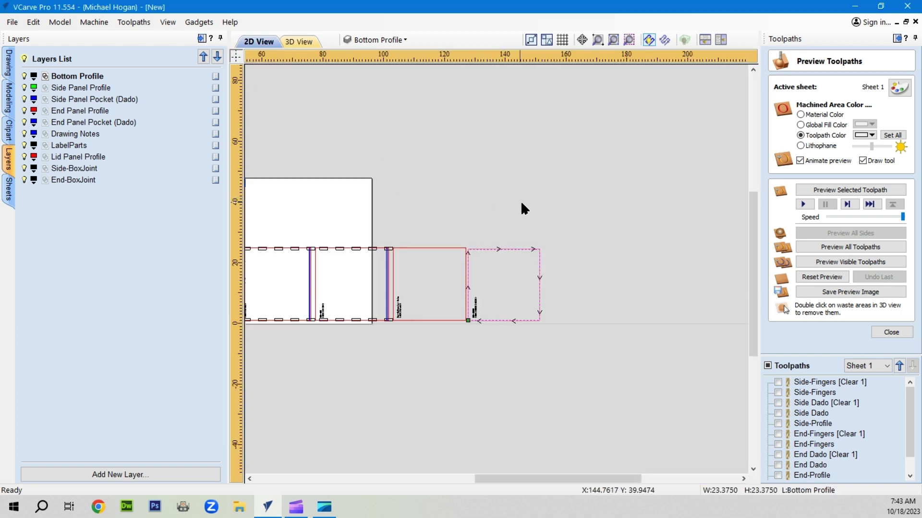
scroll(371, 353, "up", 1)
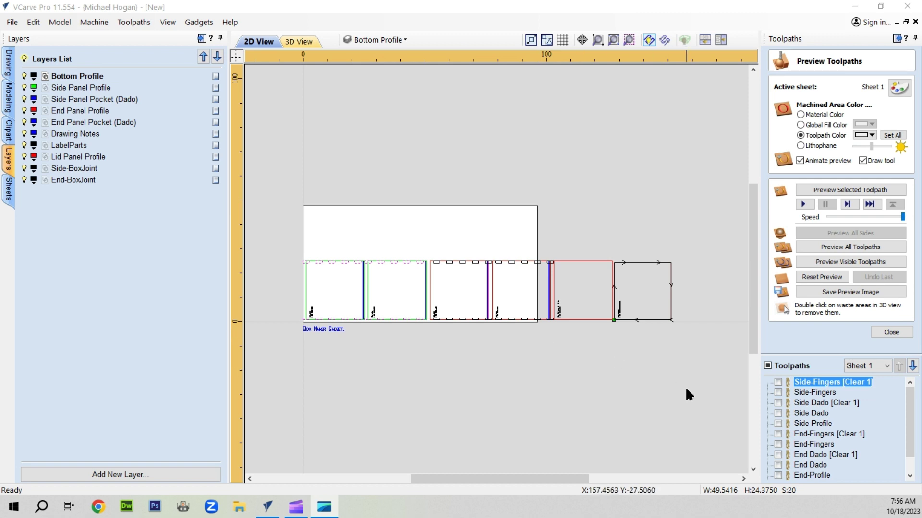
scroll(696, 391, "down", 1)
scroll(871, 441, "down", 1)
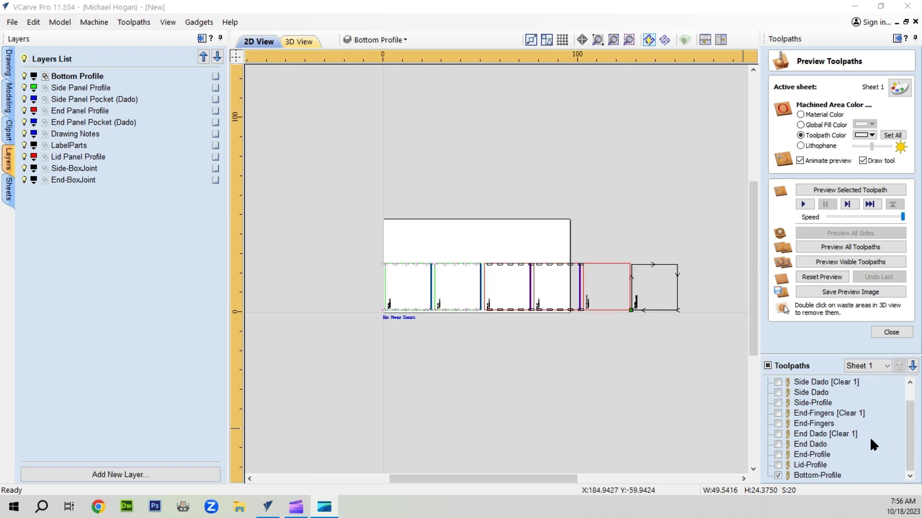
left_click(777, 474)
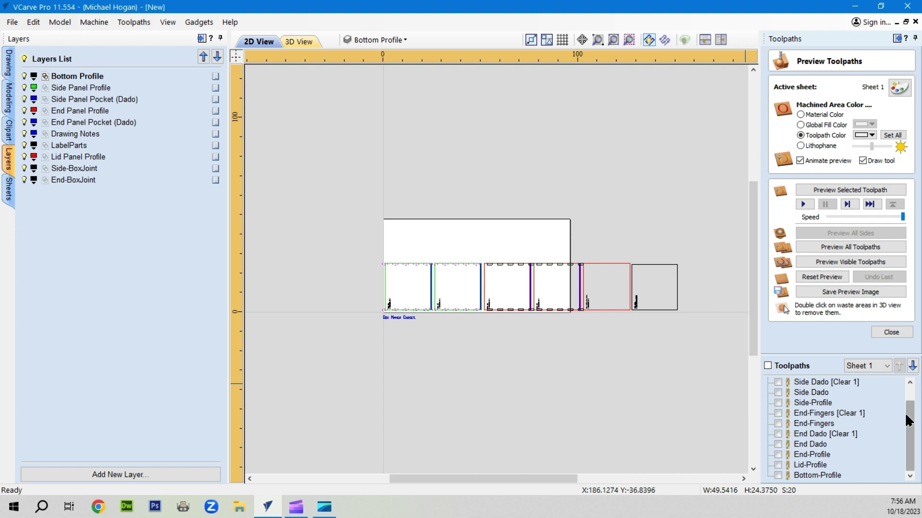
Step: Show all five side-panel toolpaths, from Side-Fingers [Clear 1] through Side-Profile, and close the toolpath preview
scroll(909, 416, "up", 1)
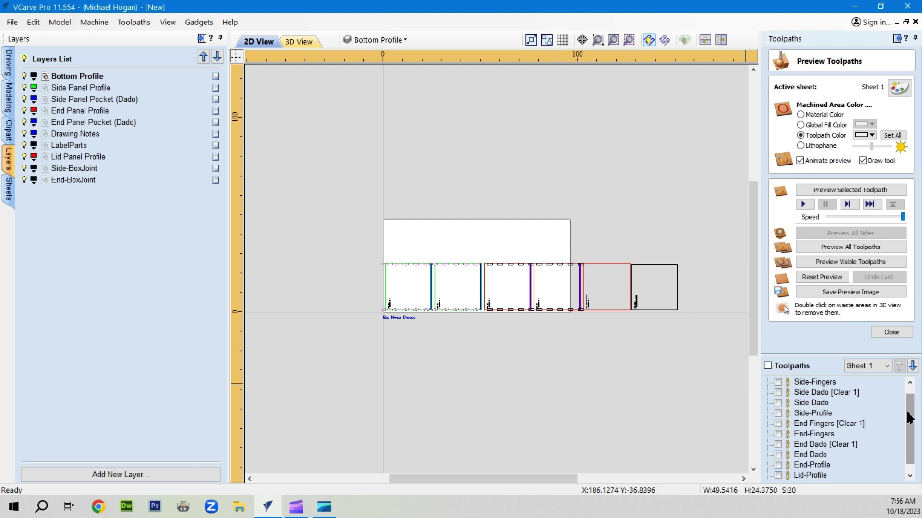
left_click(778, 403)
left_click(777, 413)
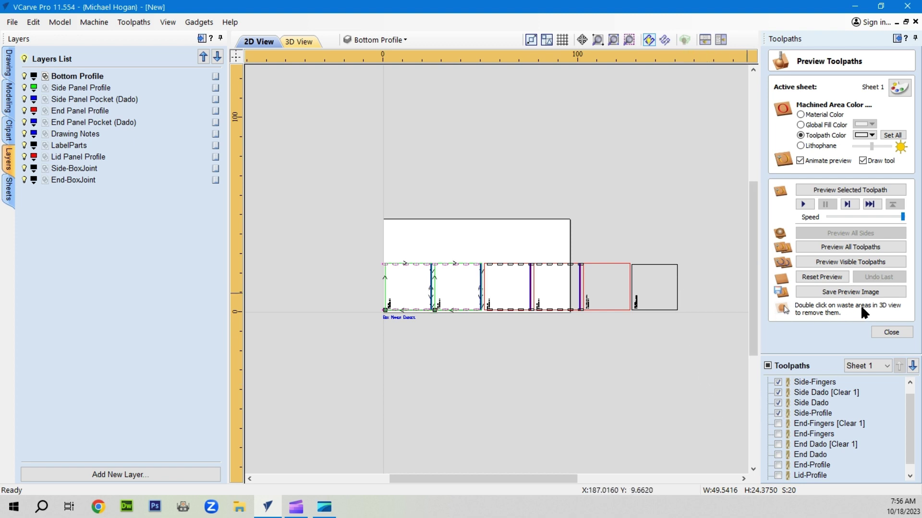
left_click(891, 334)
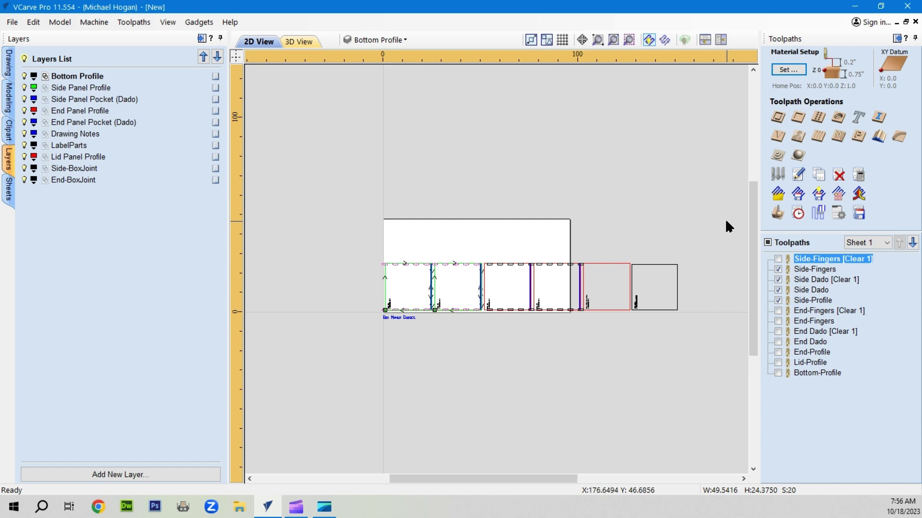
left_click(819, 196)
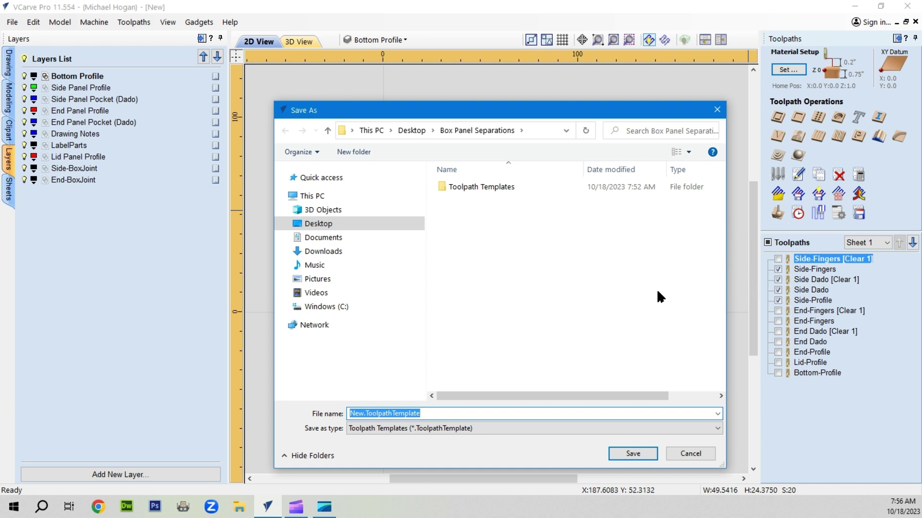
left_click(683, 454)
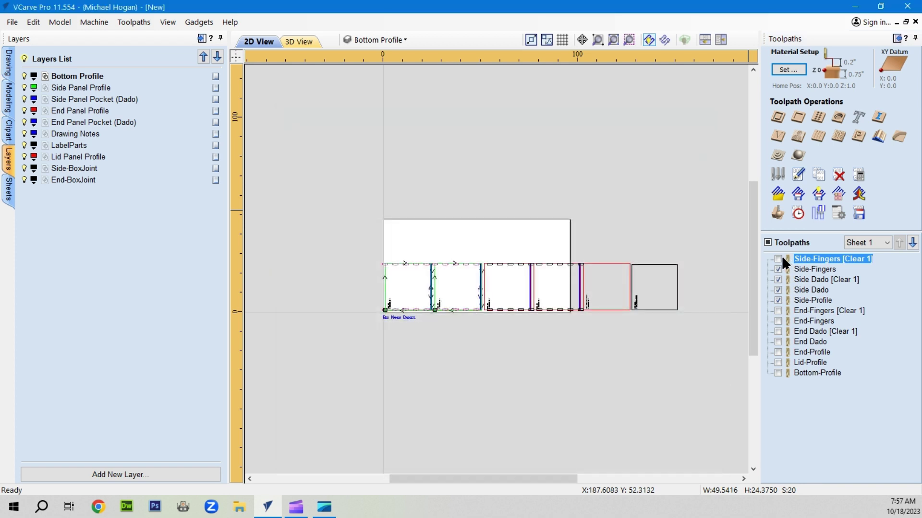
left_click(779, 259)
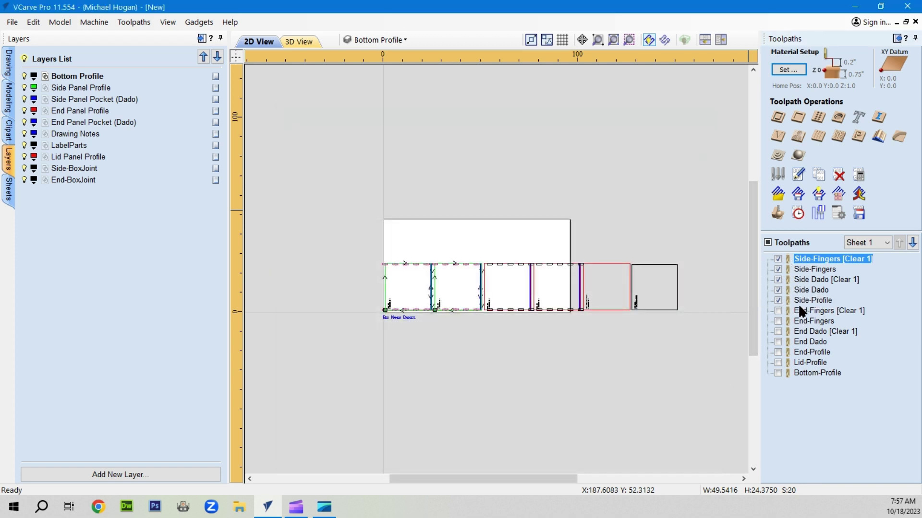
Step: Save the visible side toolpaths as a toolpath template named Sides in the Toolpath Templates folder
left_click(819, 194)
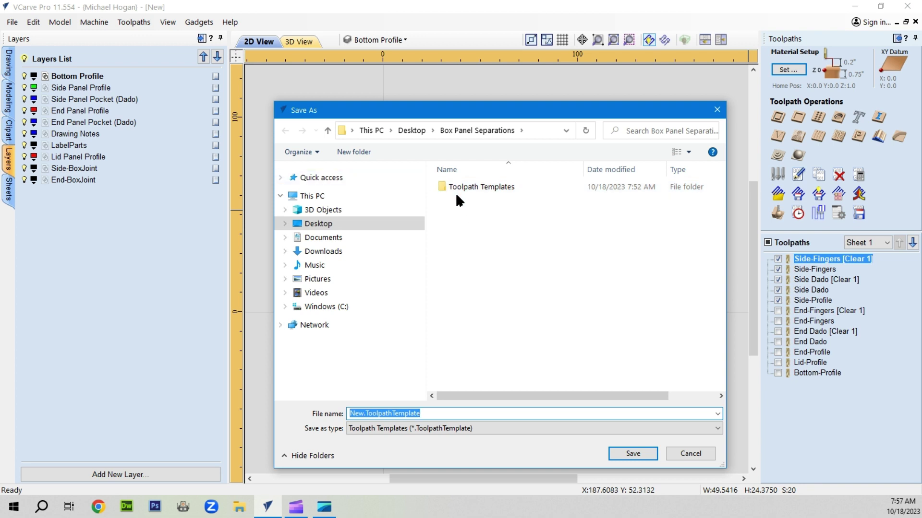
double_click(470, 188)
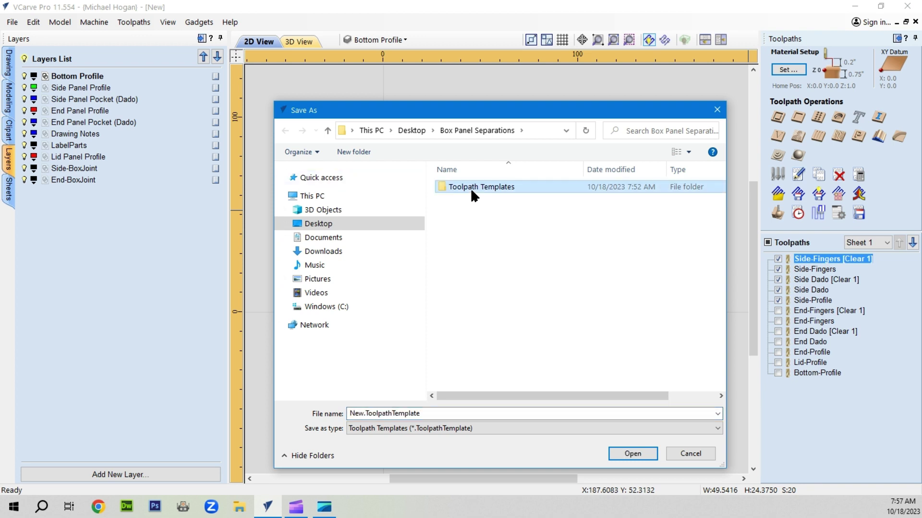
double_click(362, 413)
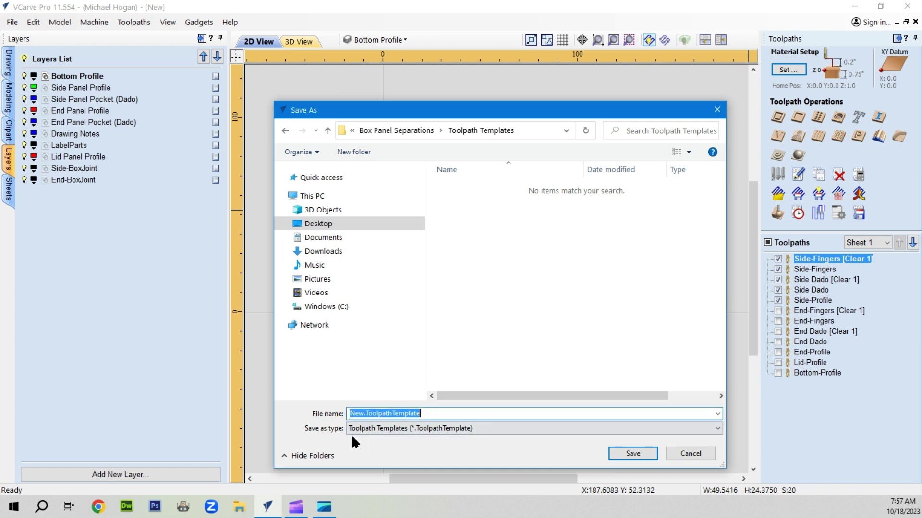
left_click(355, 413)
double_click(361, 414)
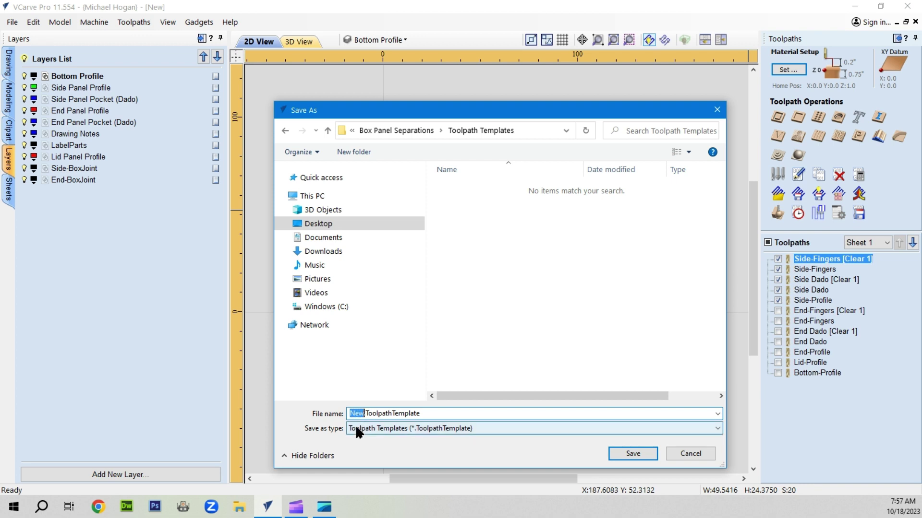
type("Sides")
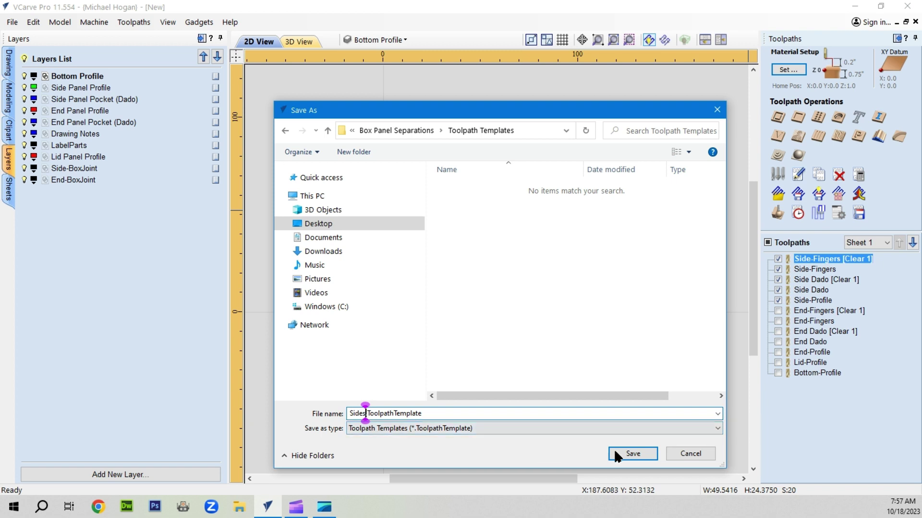
left_click(629, 454)
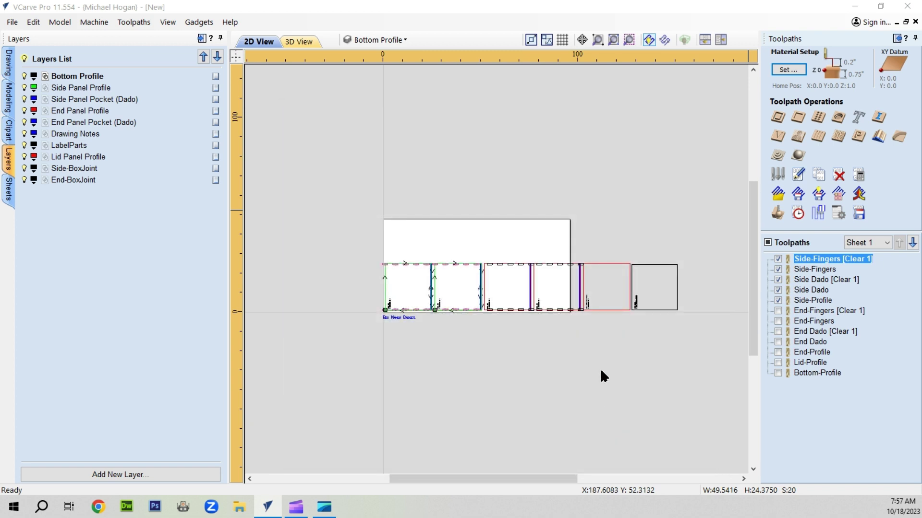
Step: Hide the side toolpaths and show the five end-panel toolpaths, from End-Fingers [Clear 1] through End-Profile
left_click(777, 258)
left_click(778, 269)
left_click(777, 280)
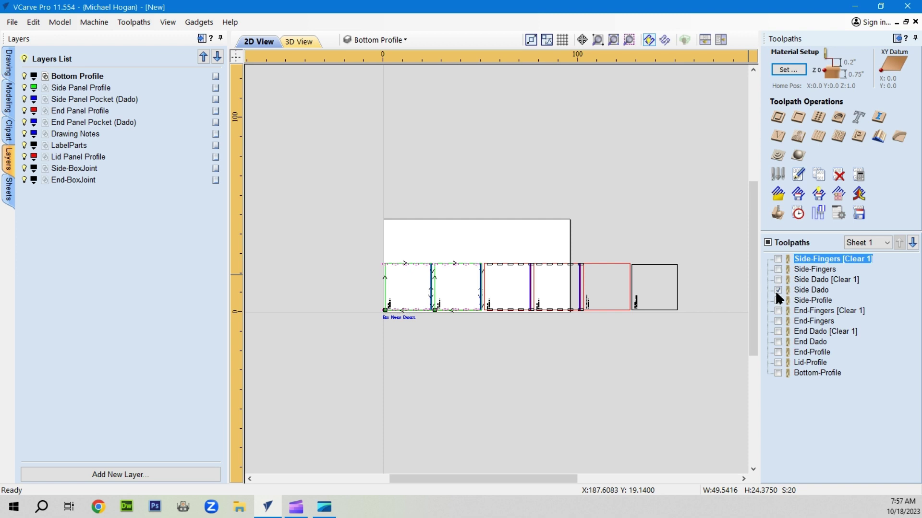
left_click(777, 300)
left_click(778, 310)
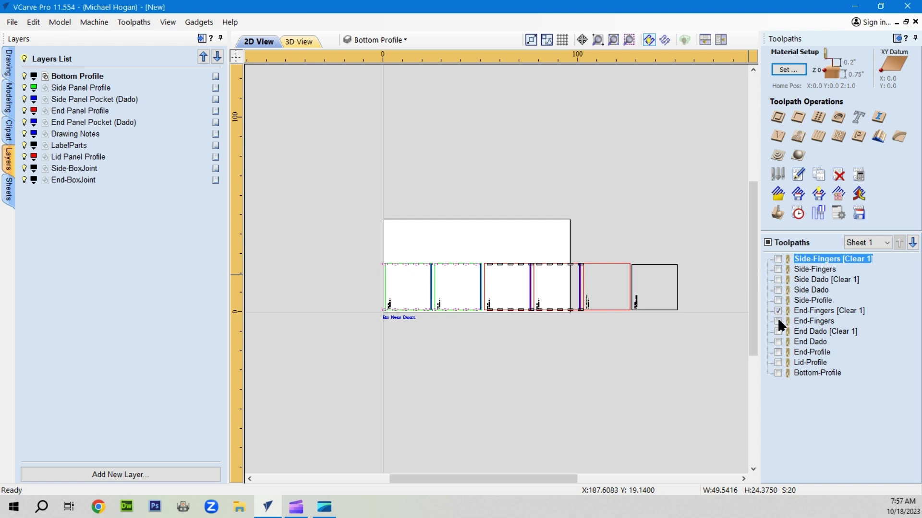
left_click(777, 352)
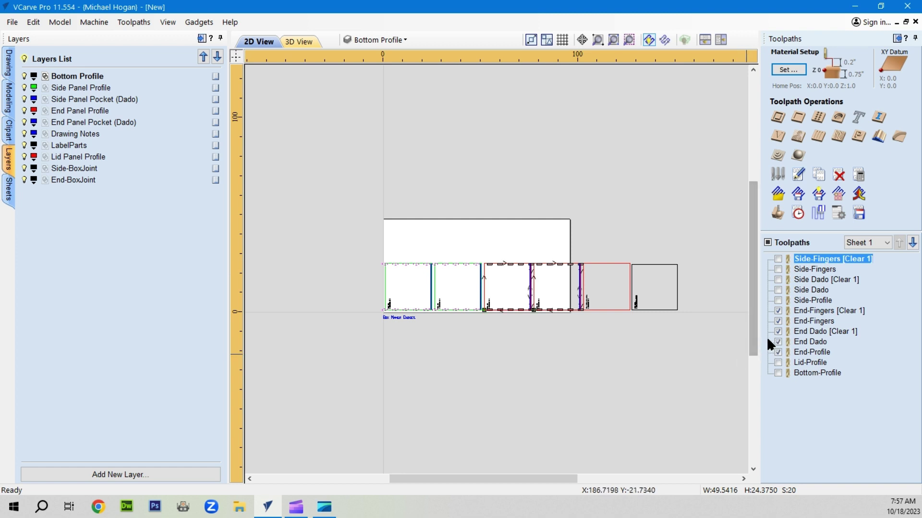
Step: Save the visible end toolpaths as a toolpath template named Ends in the Toolpath Templates folder
left_click(817, 194)
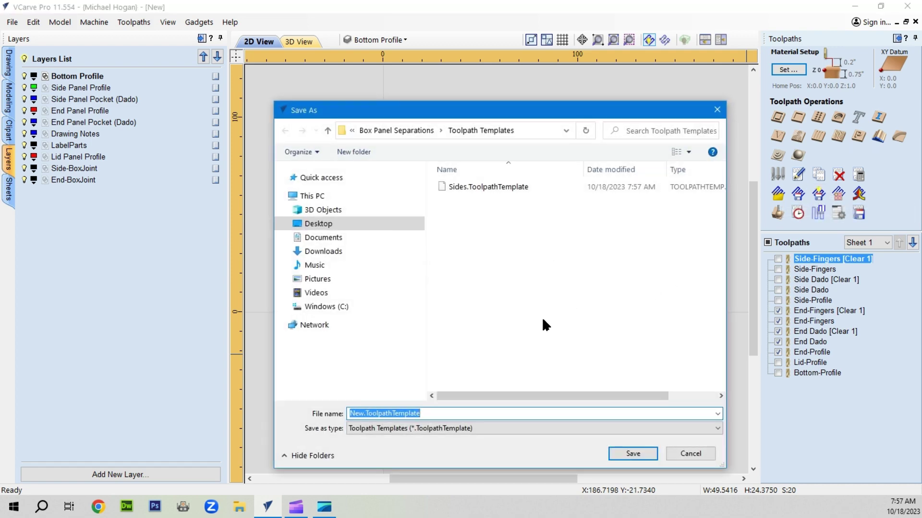
left_click(350, 414)
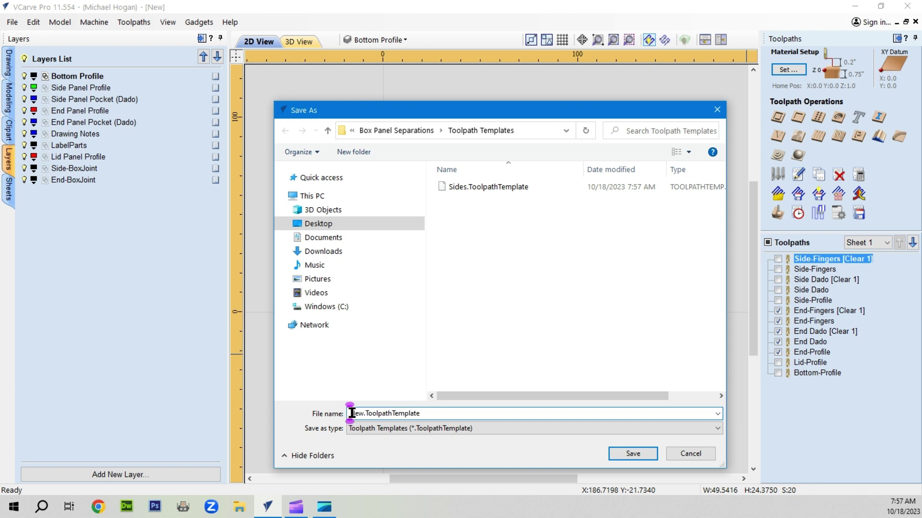
left_click_drag(351, 413, 365, 413)
type("Ends")
left_click(624, 454)
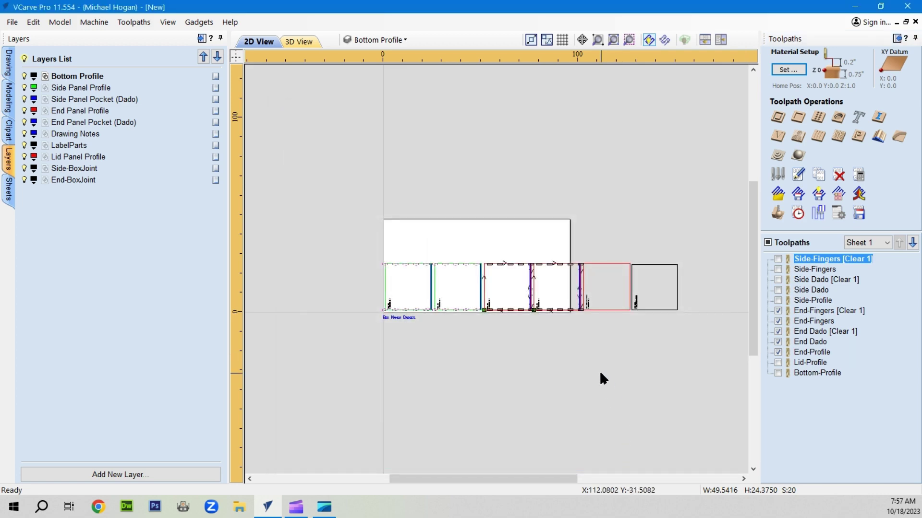
Step: Hide all the end-panel toolpaths and show the Lid-Profile toolpath
left_click(778, 310)
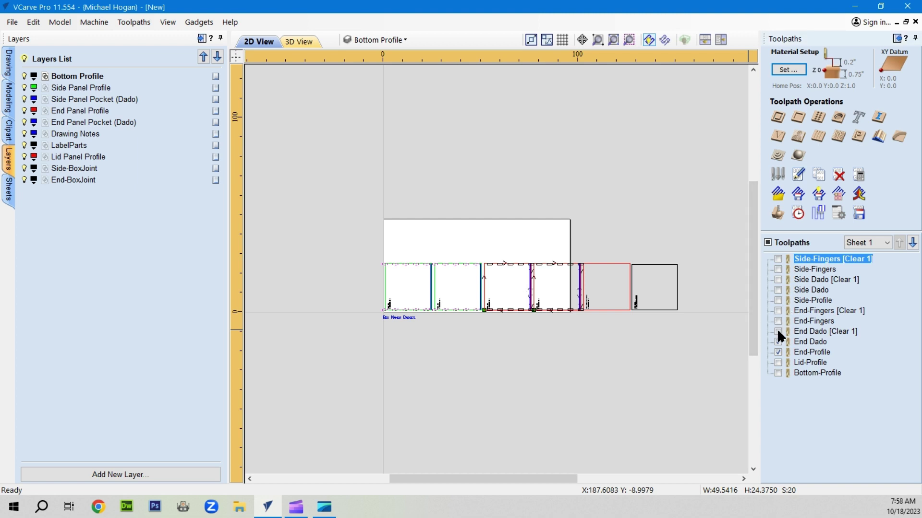
left_click(778, 341)
left_click(777, 352)
left_click(778, 362)
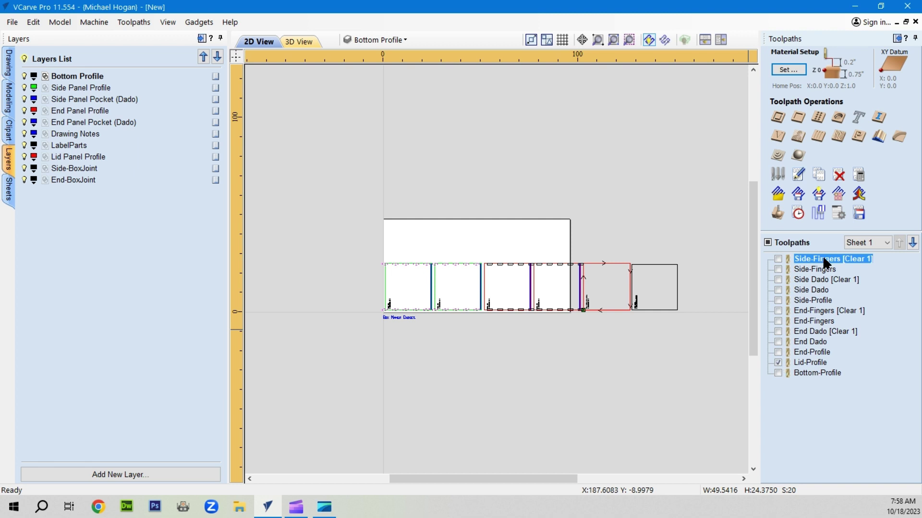
Step: Save the visible Lid-Profile toolpath as a toolpath template named Lid in the Toolpath Templates folder
left_click(816, 193)
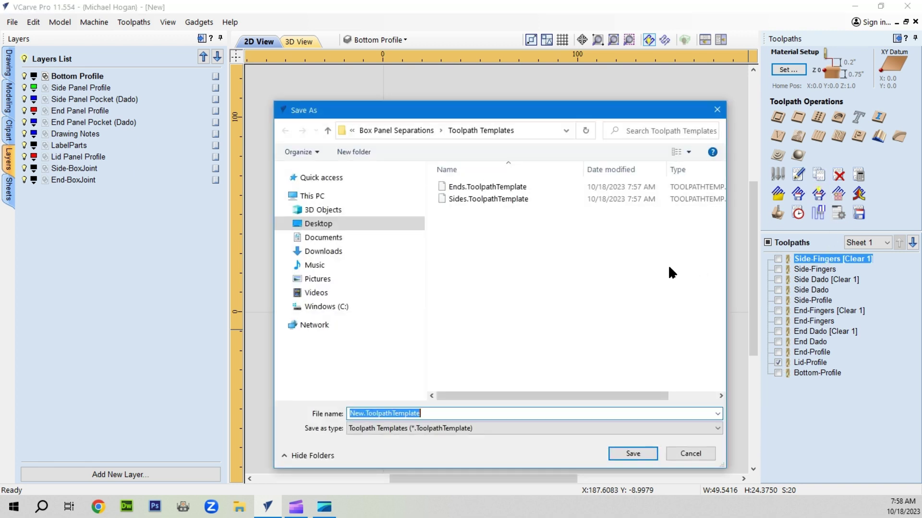
left_click_drag(351, 412, 361, 411)
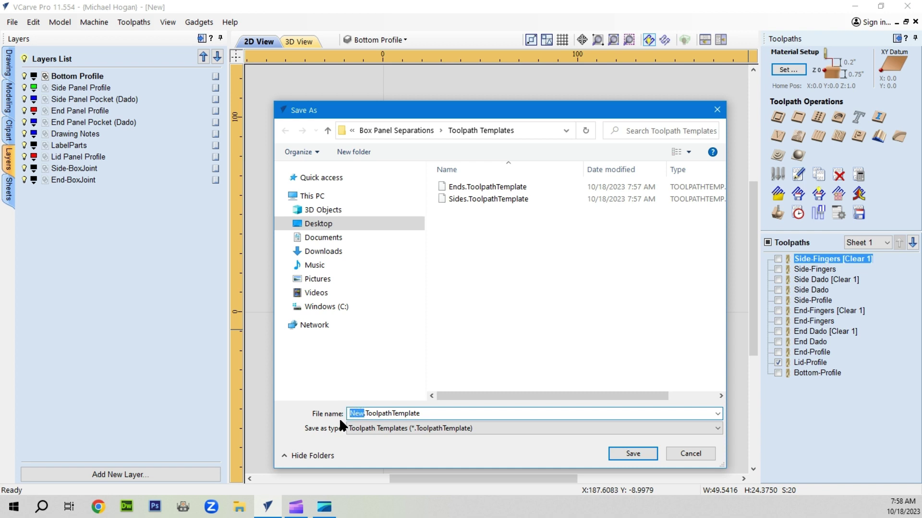
type("Lid")
left_click(629, 454)
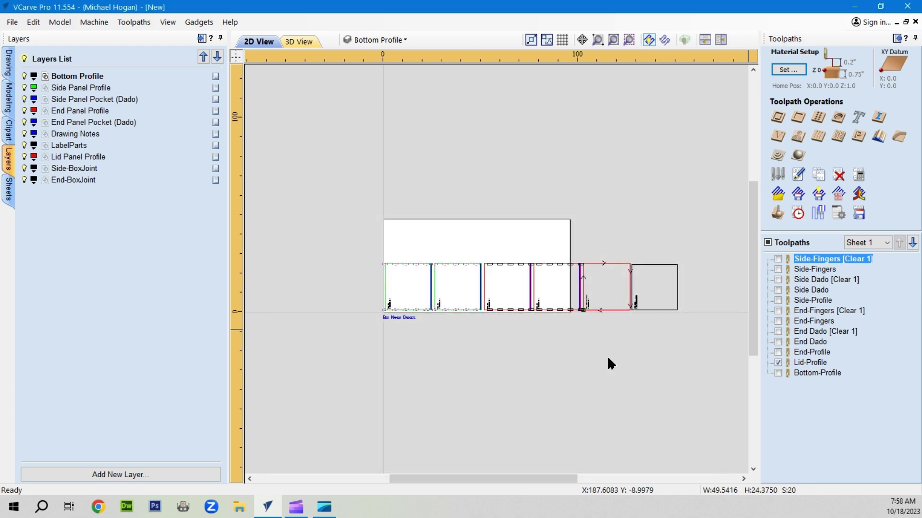
Step: Show only the Bottom-Profile toolpath, save it as a toolpath template named Bottom, and hide it again
left_click(777, 362)
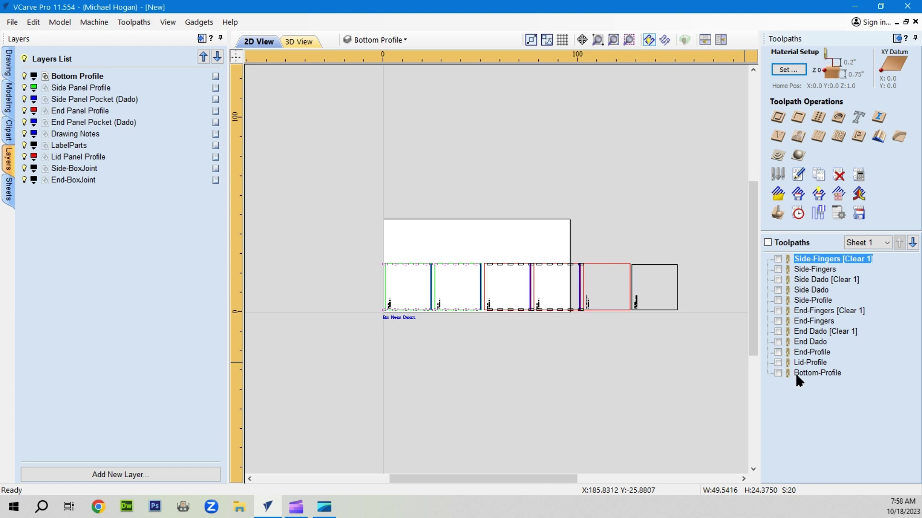
left_click(778, 373)
left_click(819, 193)
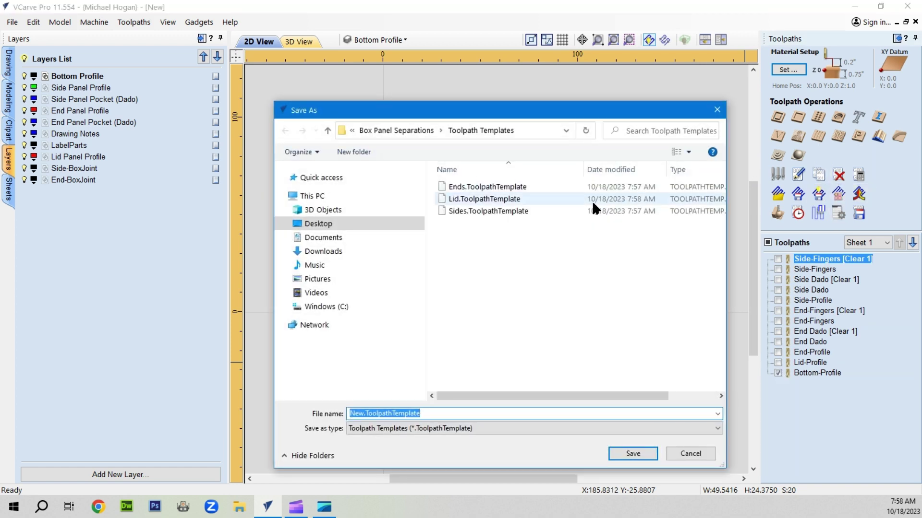
left_click(350, 414)
left_click_drag(349, 414, 360, 413)
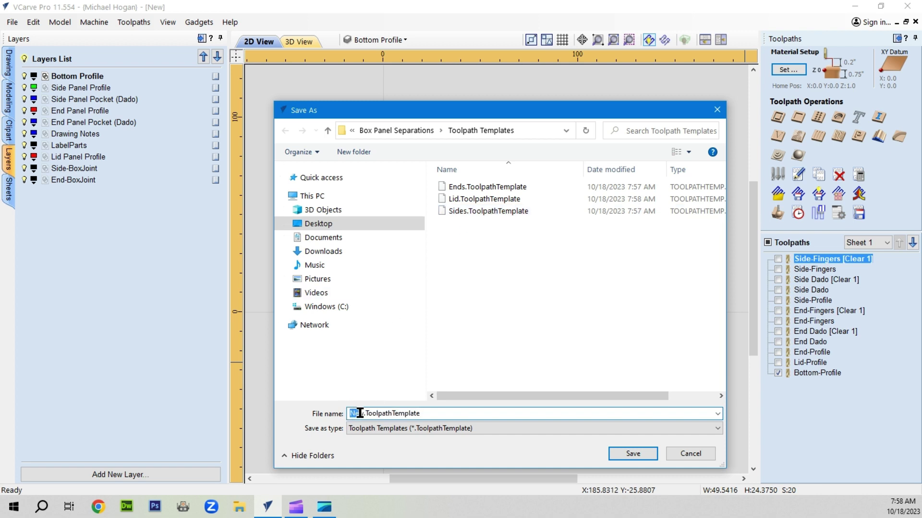
key("Delete")
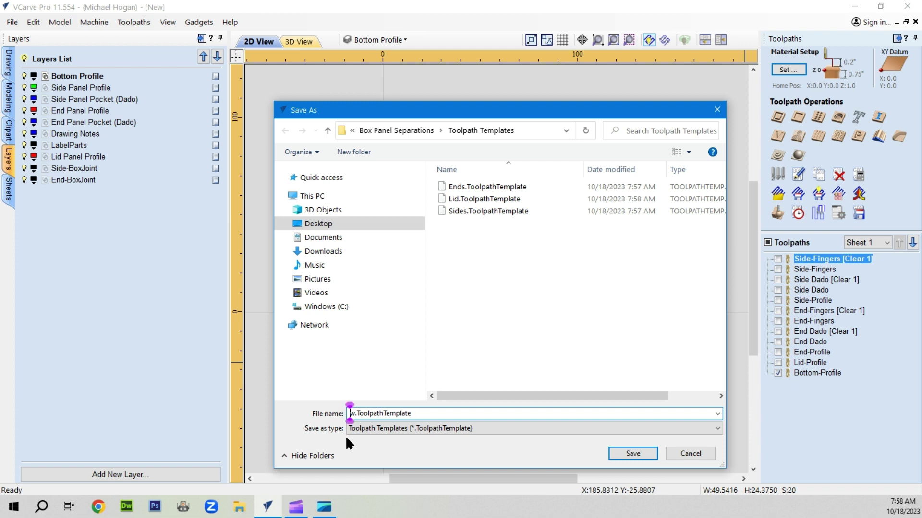
key("Delete")
type("Bottom")
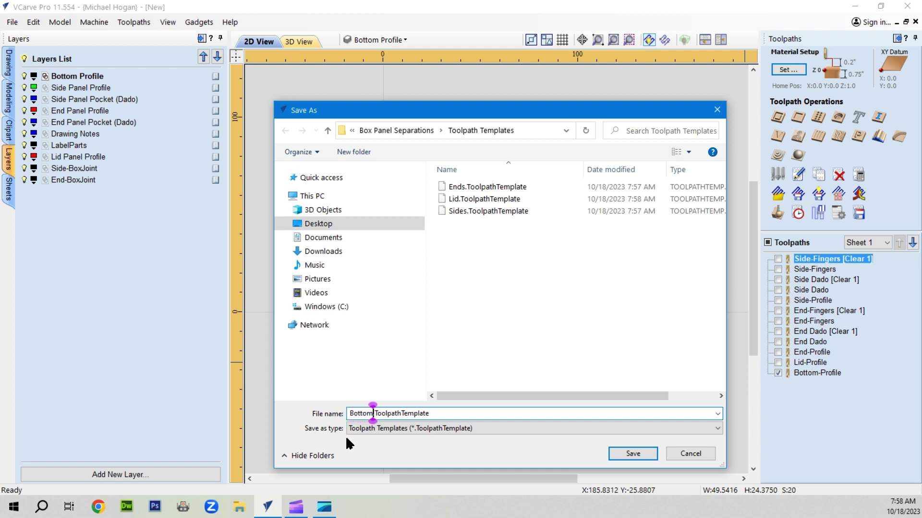
left_click(633, 454)
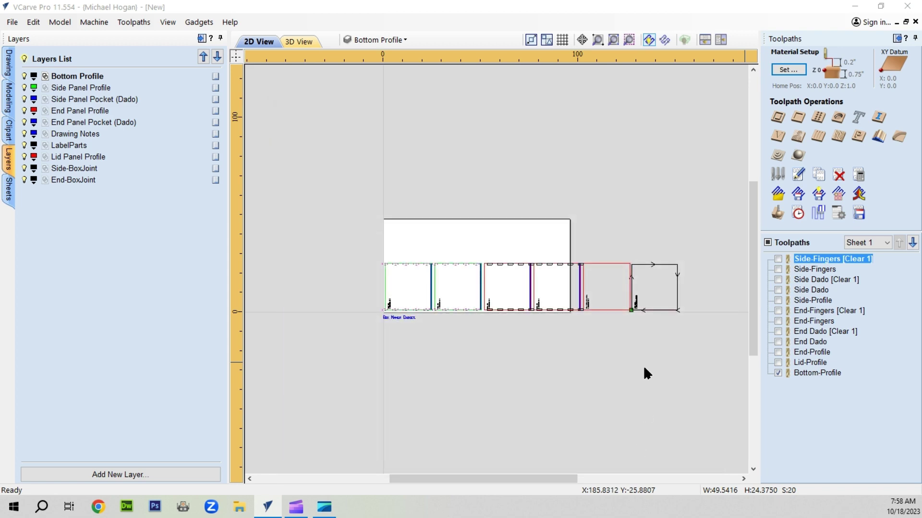
left_click(777, 373)
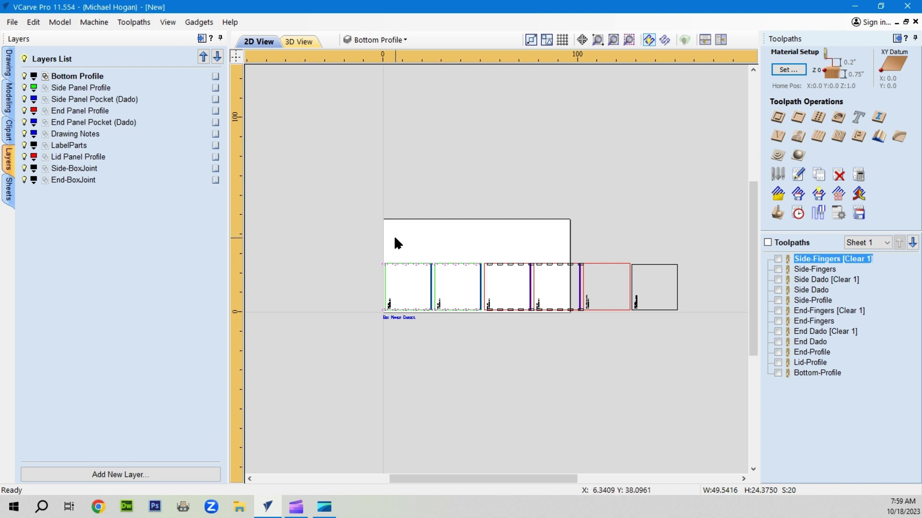
Step: Set the job size to 26 inches wide and 26 inches high, accepting the cut-through warning
left_click(9, 61)
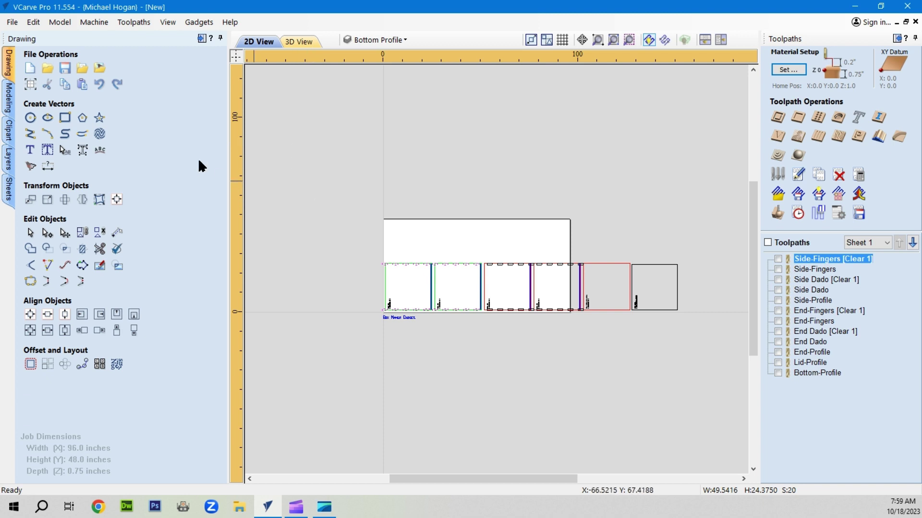
left_click(30, 87)
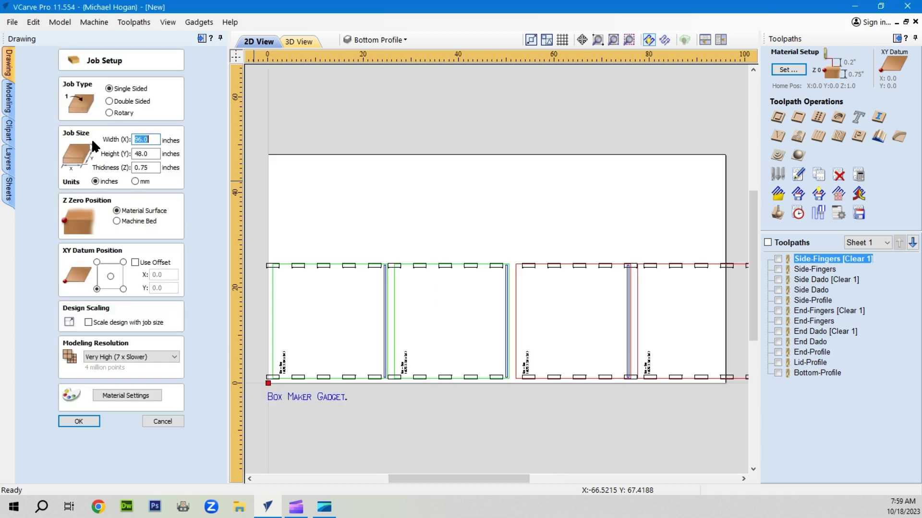
type("30.0")
left_click(148, 153)
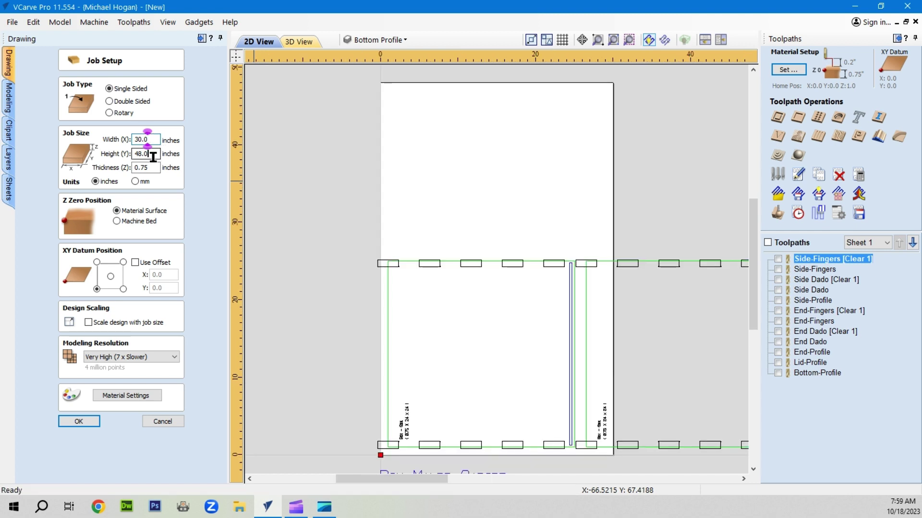
double_click(142, 139)
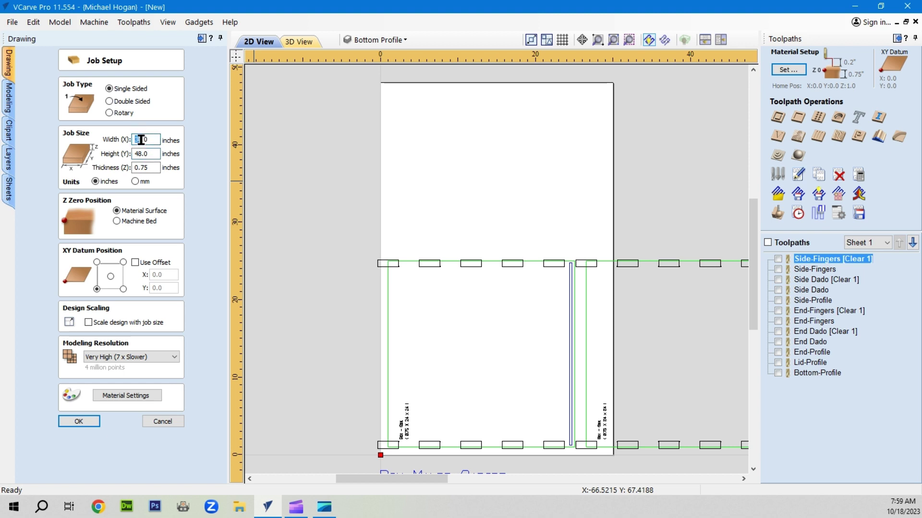
type("26.0")
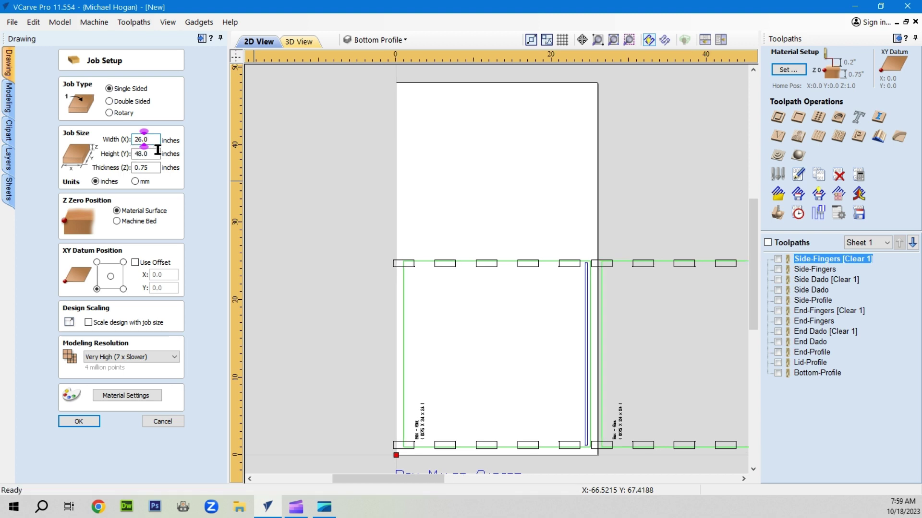
key("Tab")
type("26.0")
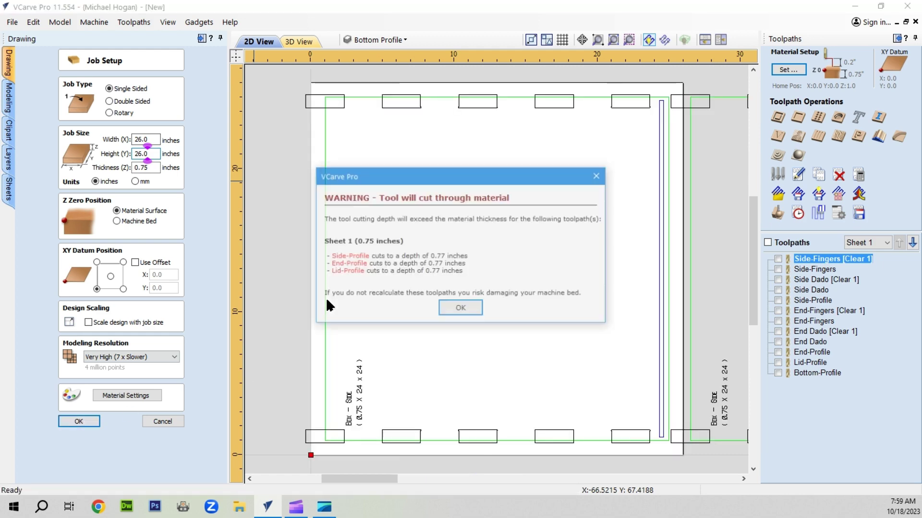
left_click(458, 311)
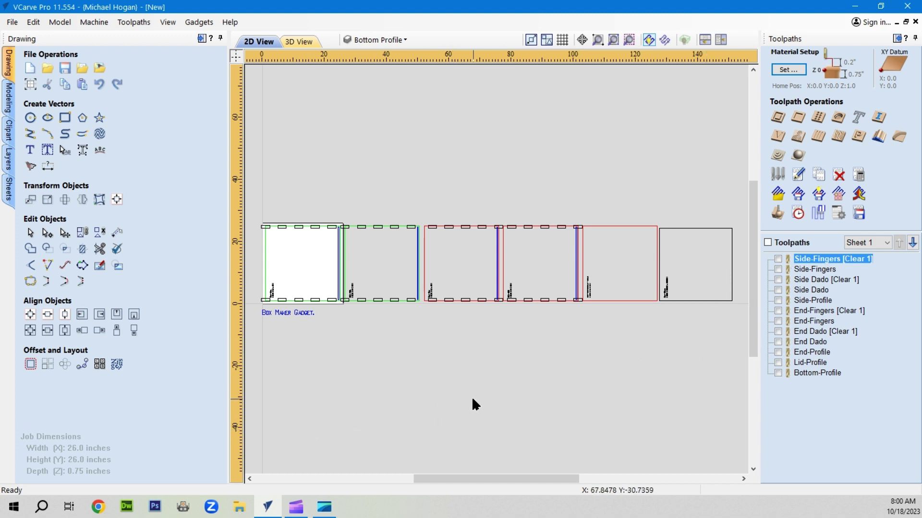
Step: Add five new sheets to the job, Sheet 2 through Sheet 6
scroll(557, 336, "down", 2)
scroll(370, 344, "up", 2)
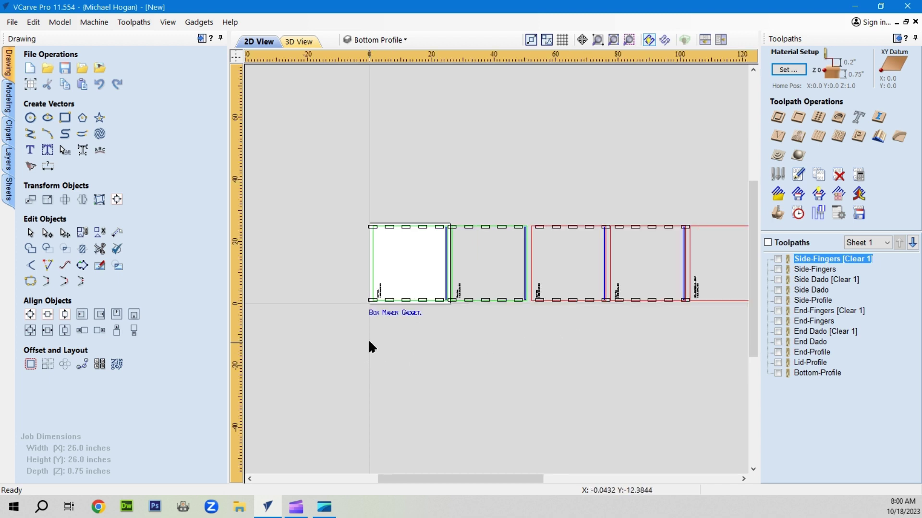
scroll(369, 352, "down", 3)
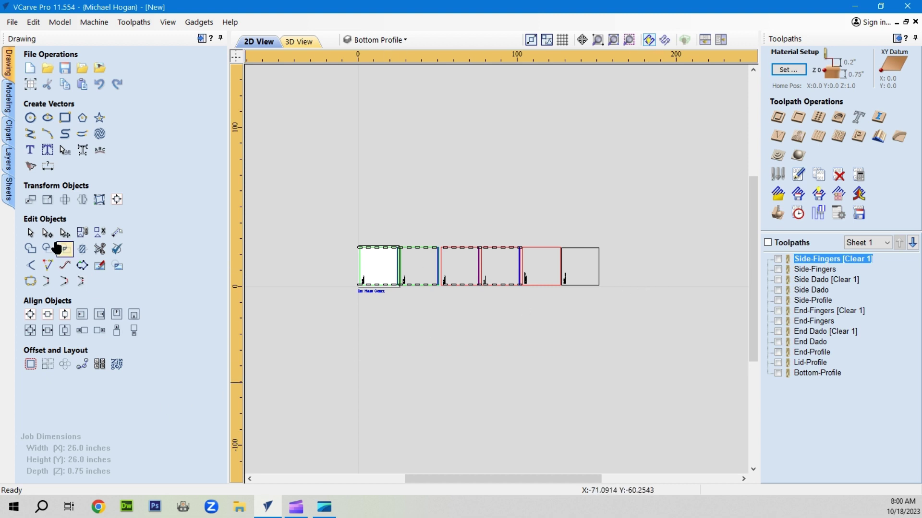
left_click(9, 195)
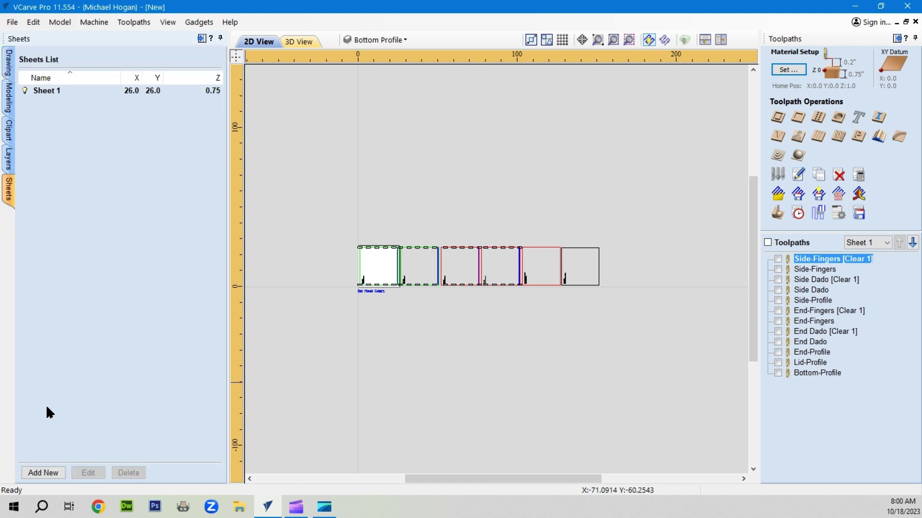
left_click(42, 472)
left_click(42, 472)
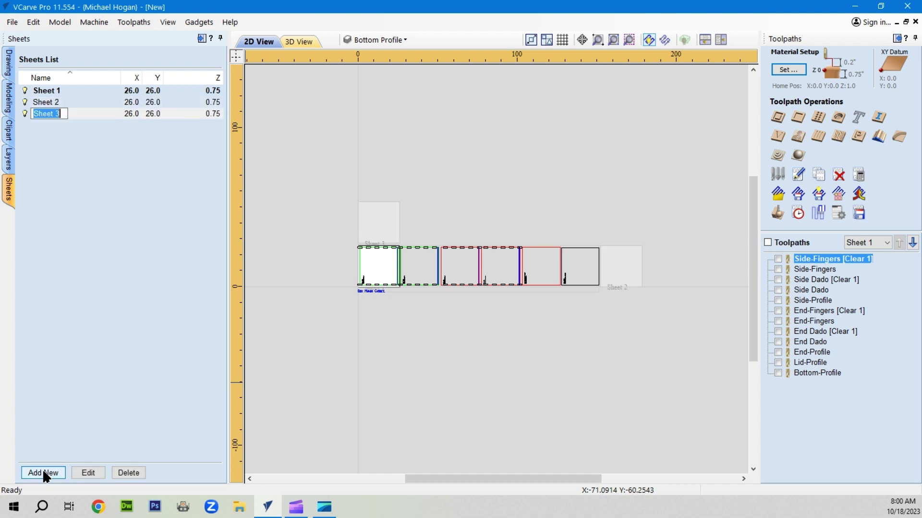
left_click(42, 469)
left_click(42, 470)
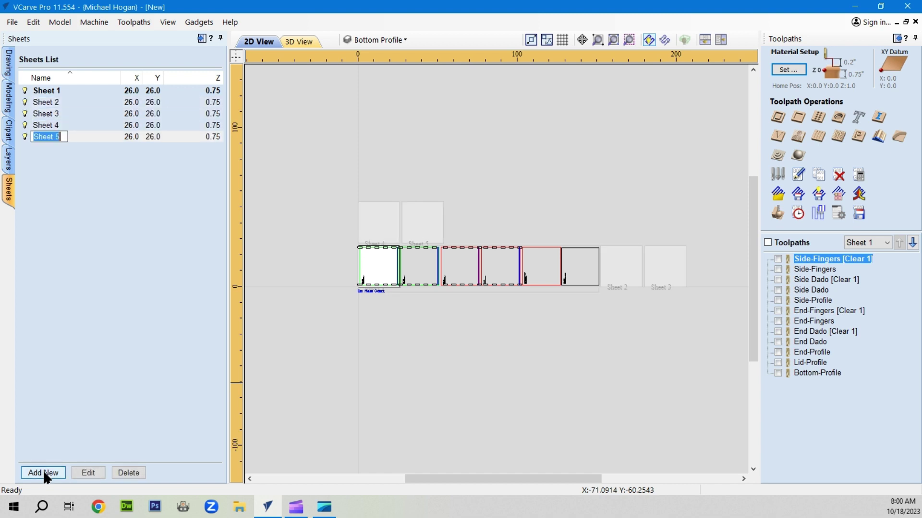
left_click(43, 471)
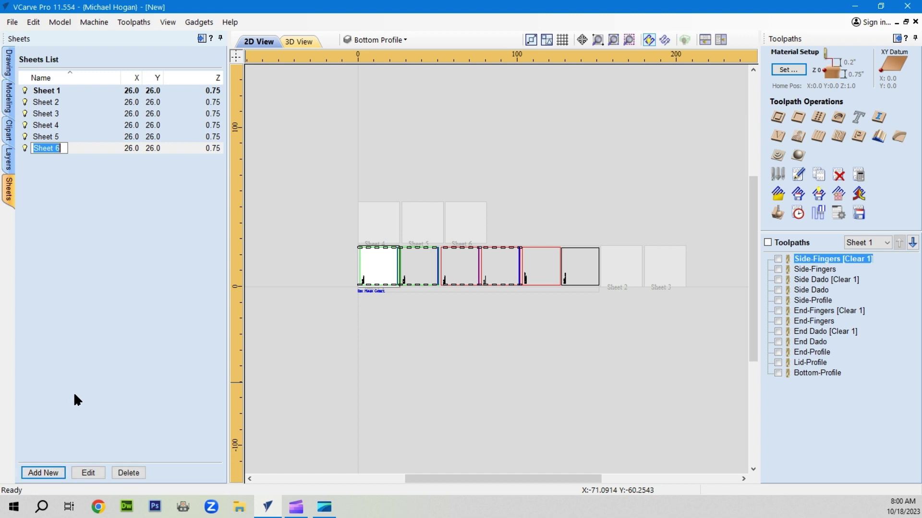
Step: Examine how the sheets are laid out by making Sheet 6 active and returning to Sheet 1
left_click(59, 90)
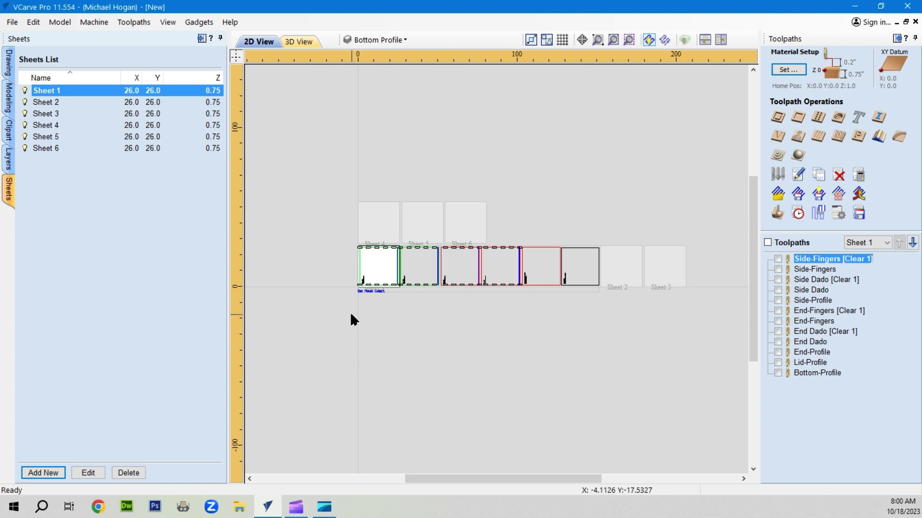
scroll(348, 315, "up", 4)
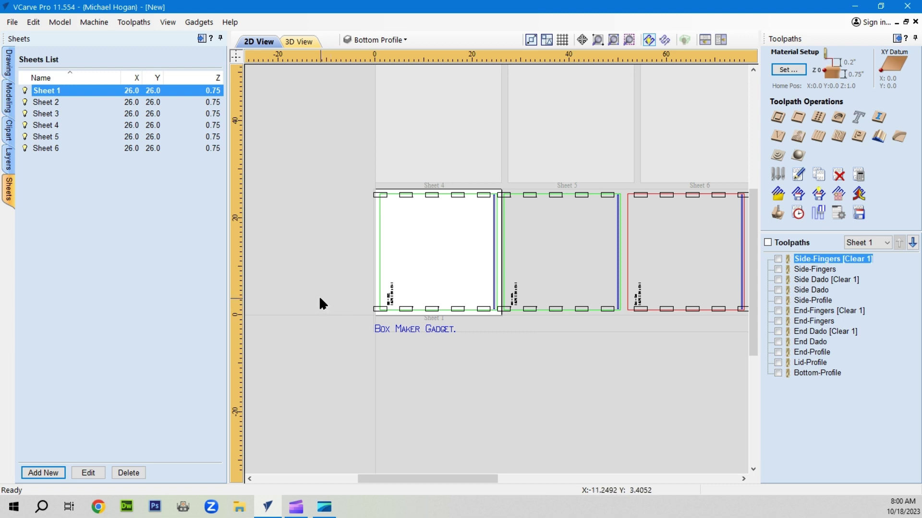
scroll(321, 303, "down", 2)
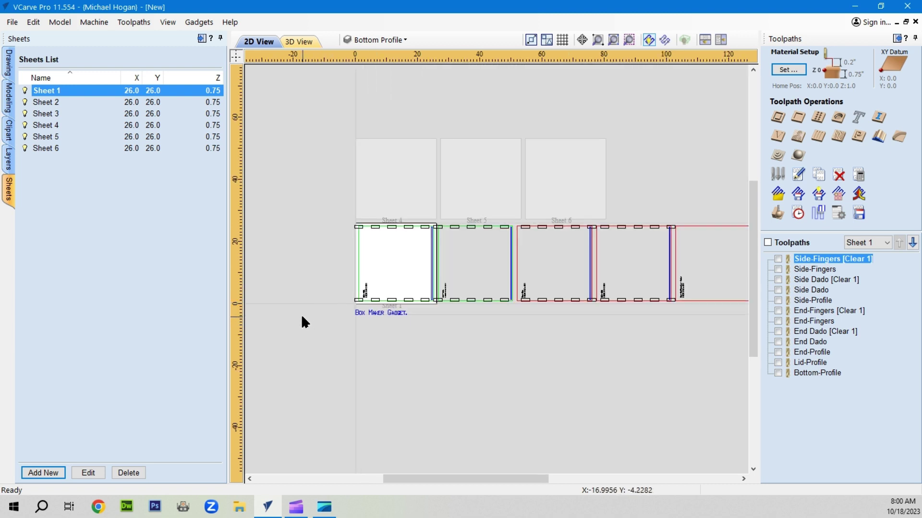
left_click(54, 150)
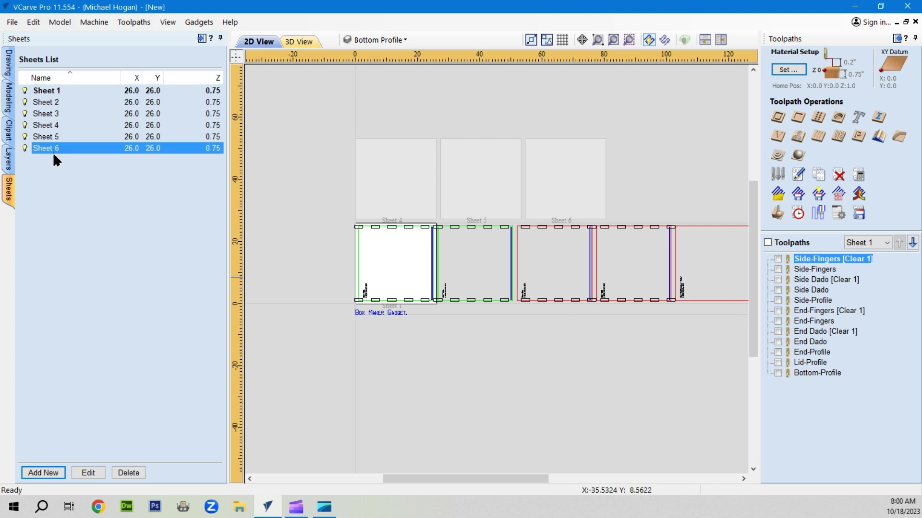
left_click(862, 237)
left_click(868, 309)
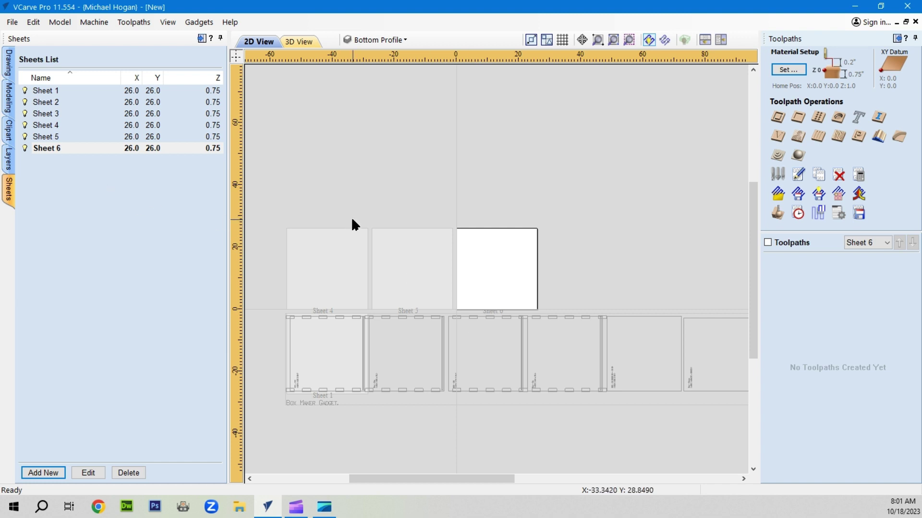
left_click(883, 243)
left_click(859, 264)
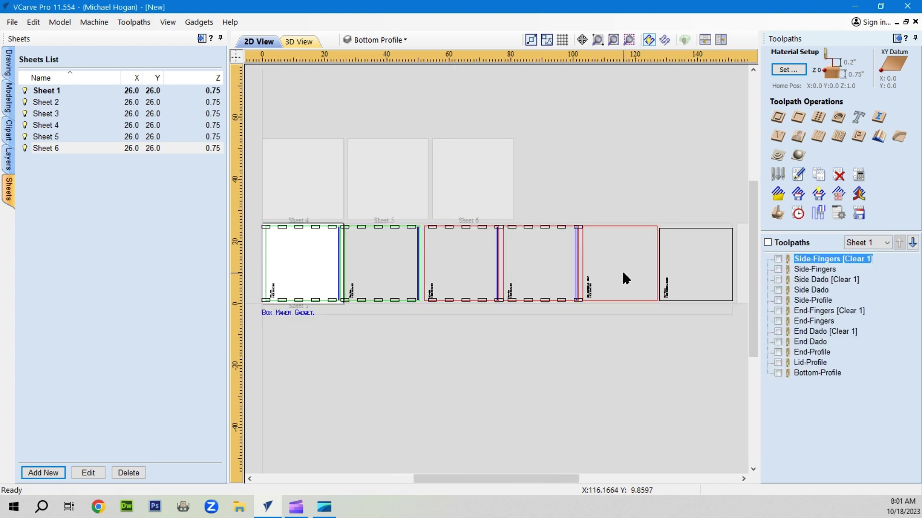
Step: Cut the bottom panel outline and its label from Sheet 1
scroll(615, 230, "down", 1)
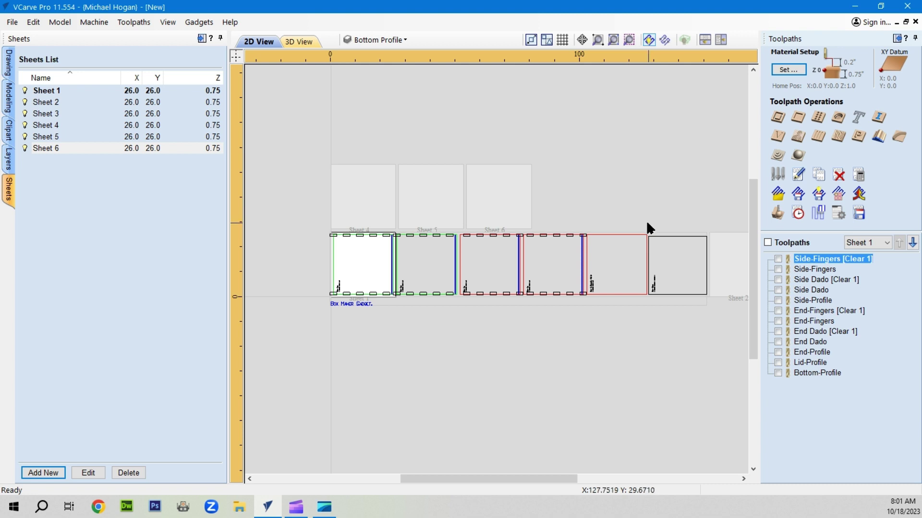
left_click_drag(647, 222, 712, 311)
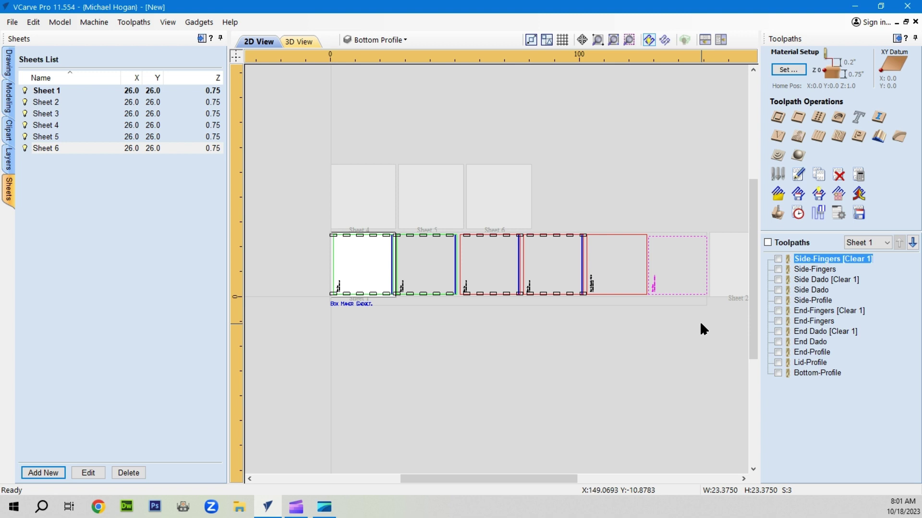
right_click(679, 292)
left_click(711, 223)
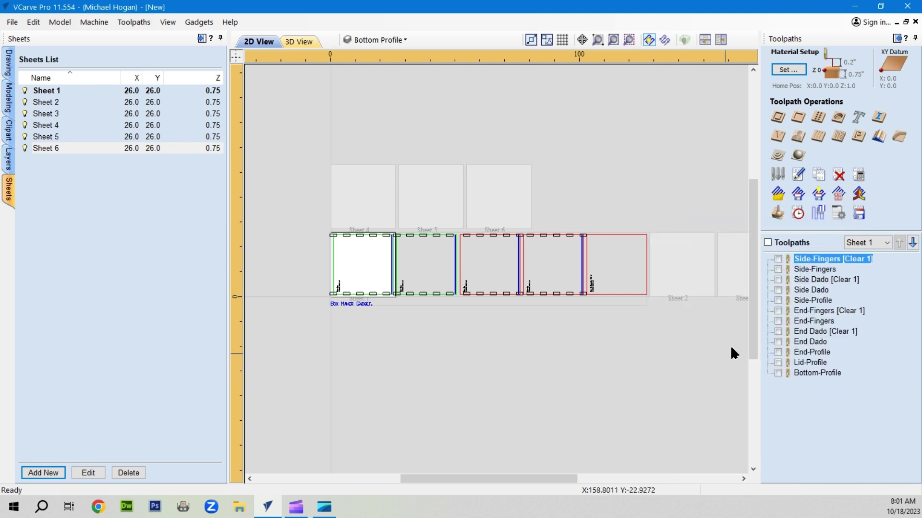
Step: Make Sheet 6 active, paste the cut bottom panel and its label there, and center them on the sheet
left_click(885, 243)
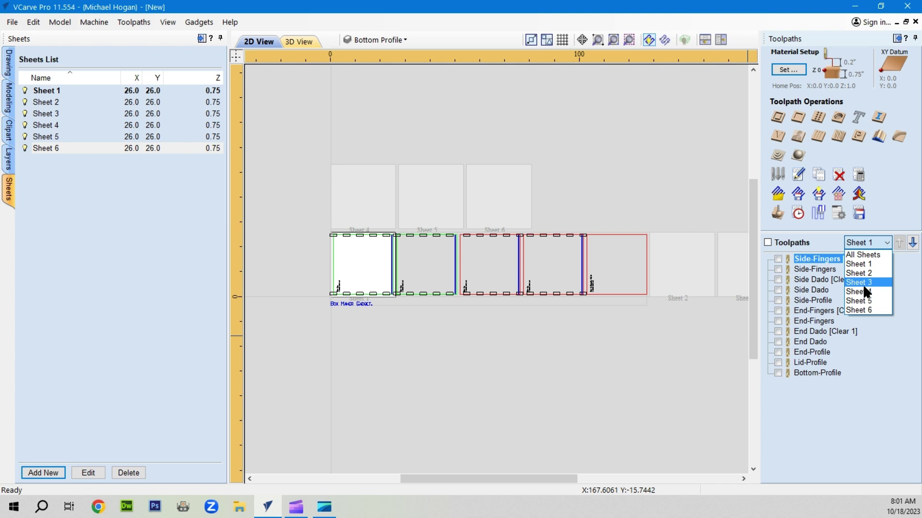
left_click(867, 311)
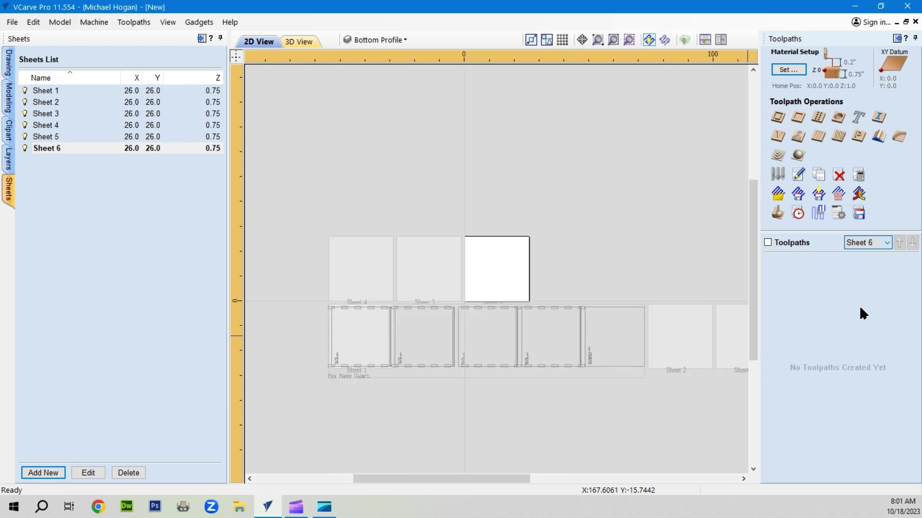
right_click(496, 267)
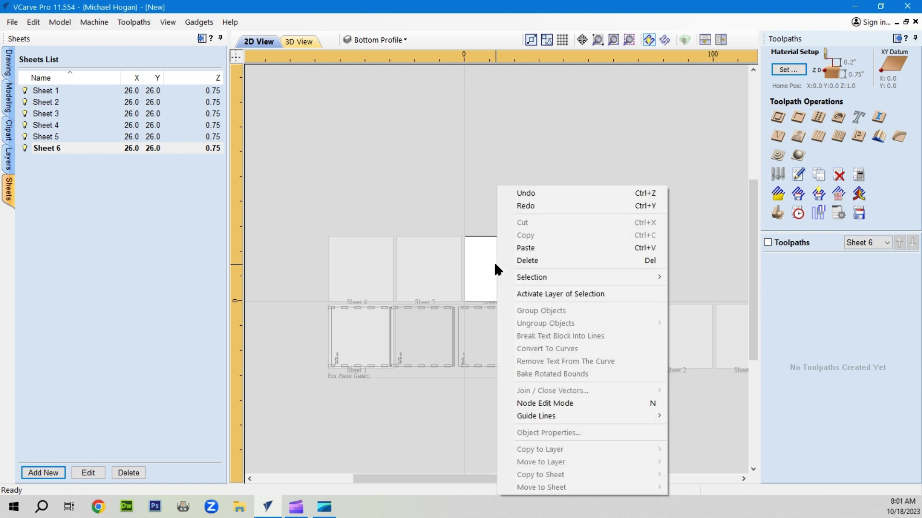
left_click(521, 249)
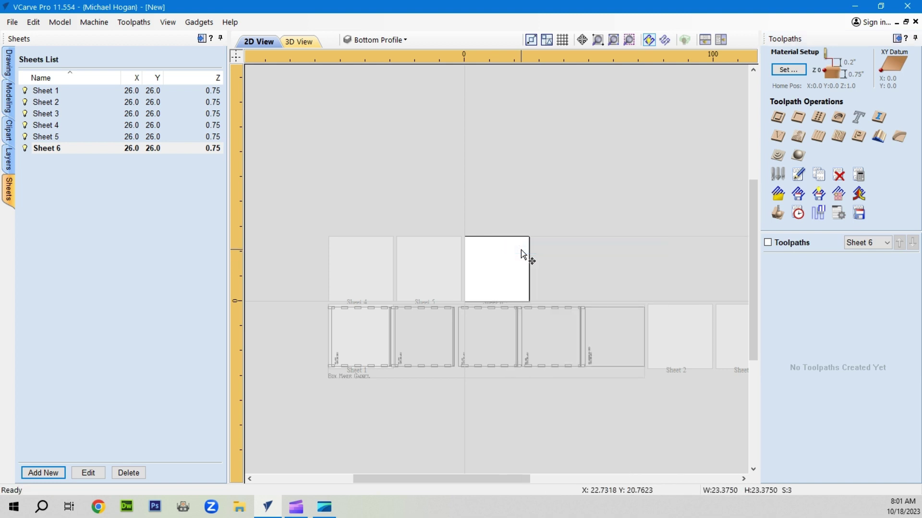
scroll(504, 267, "down", 2)
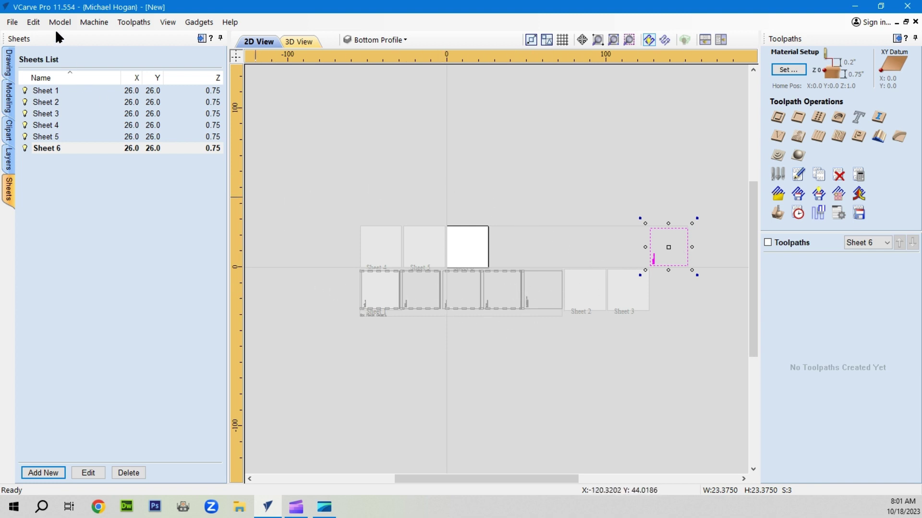
left_click(9, 63)
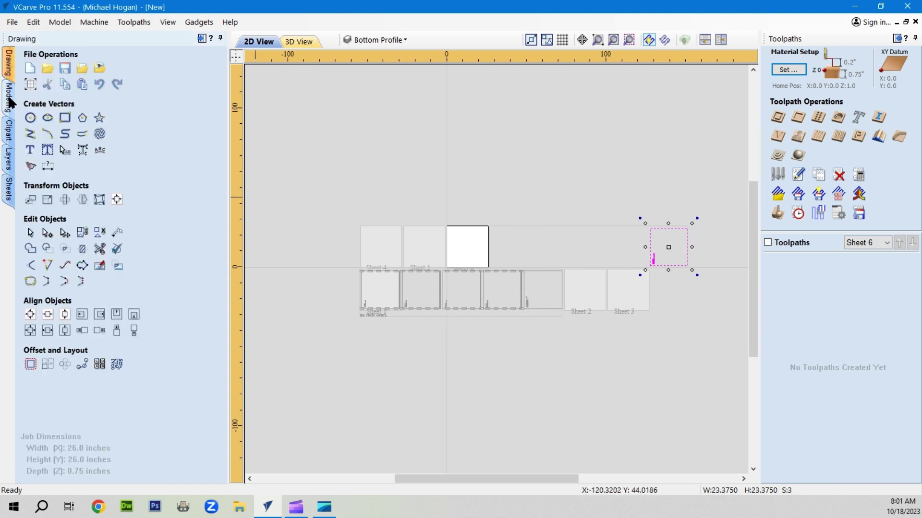
left_click(30, 315)
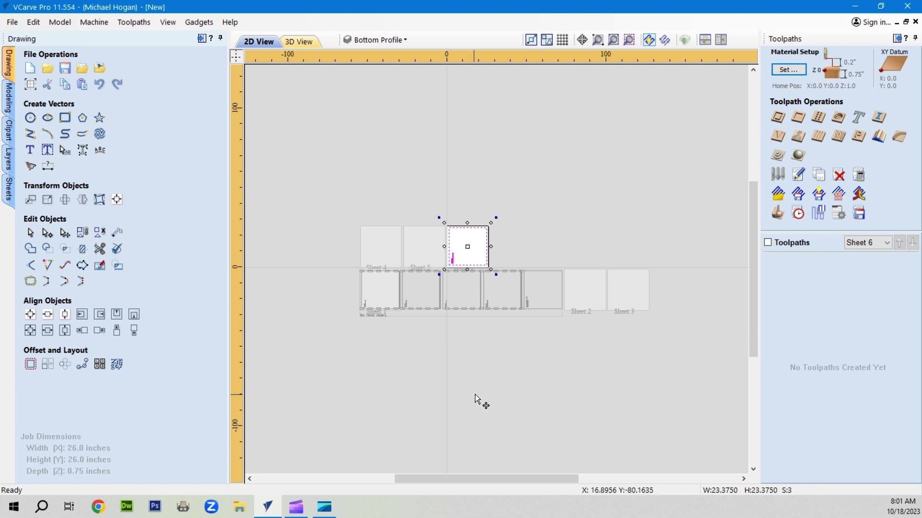
Step: Return to Sheet 1 and cut the 24 by 24 inch lid panel outline together with its label
left_click(881, 244)
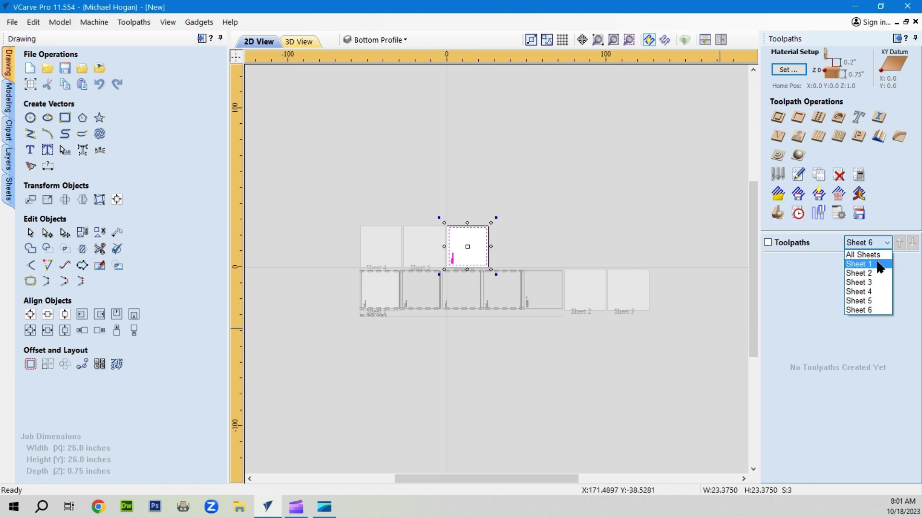
left_click(877, 264)
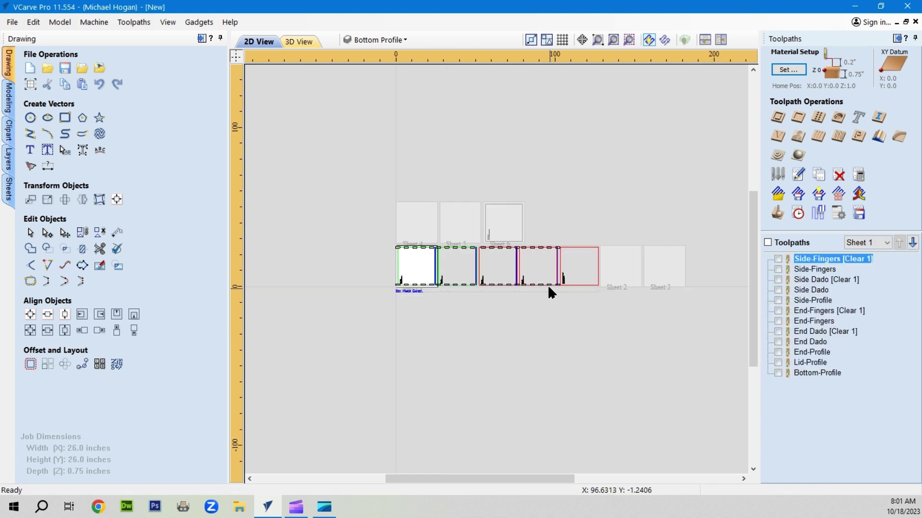
scroll(559, 263, "up", 2)
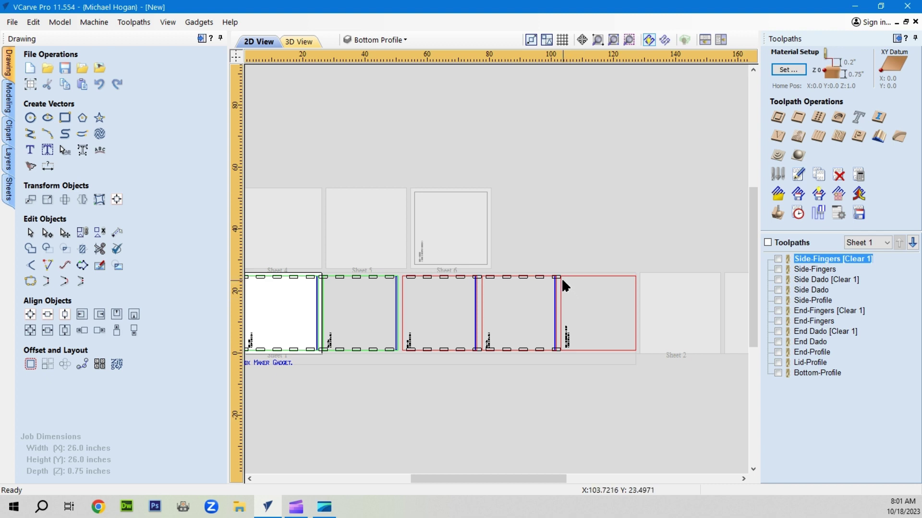
left_click_drag(557, 269, 638, 353)
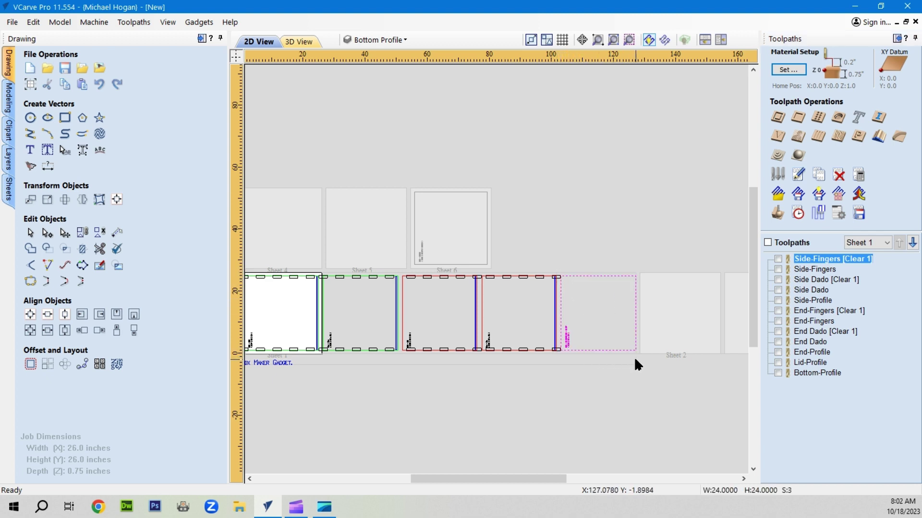
right_click(607, 353)
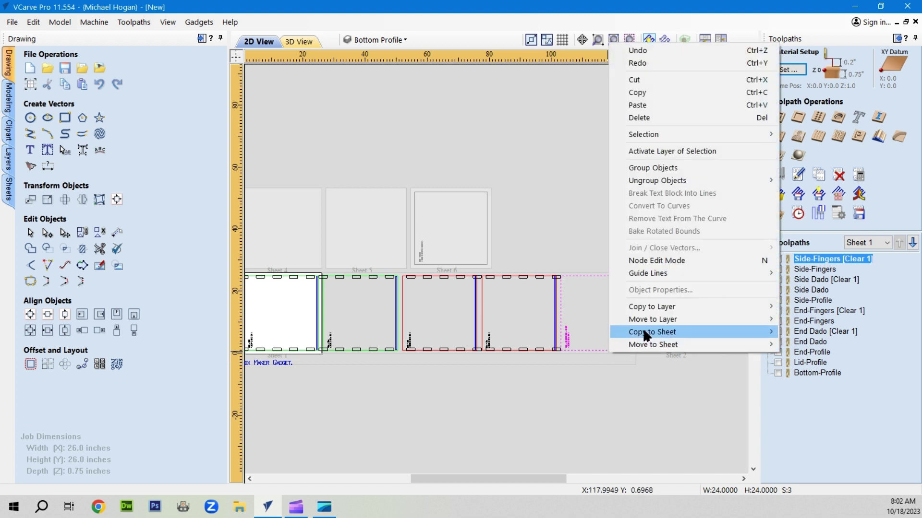
mouse_move(638, 318)
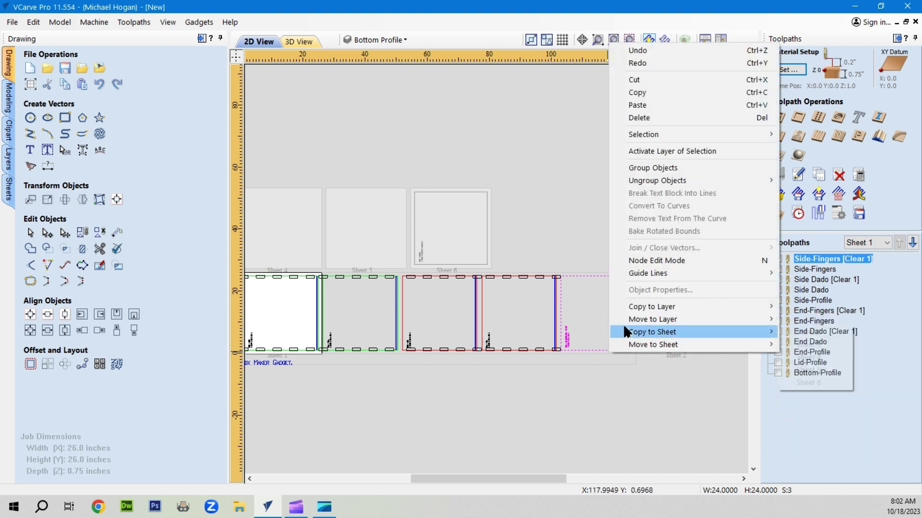
left_click(632, 80)
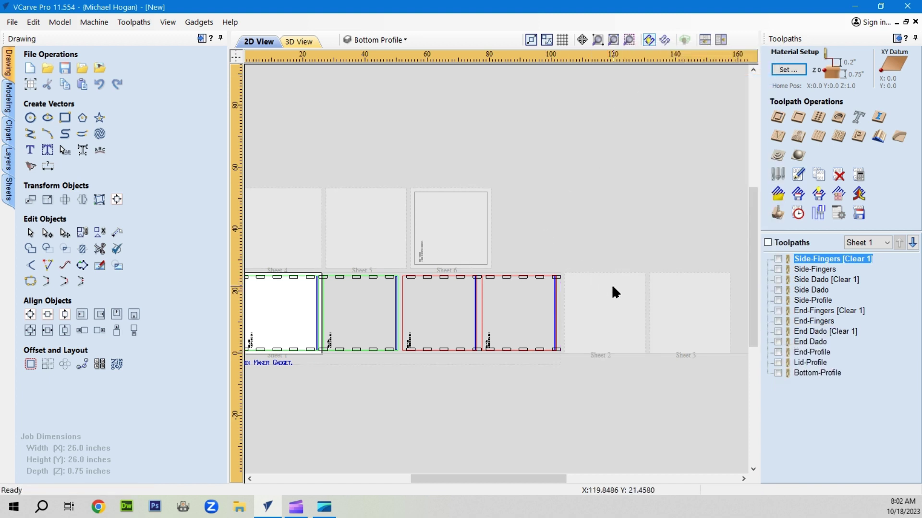
Step: Make Sheet 5 active, paste the lid panel and its label there, and center them on the sheet
left_click(881, 242)
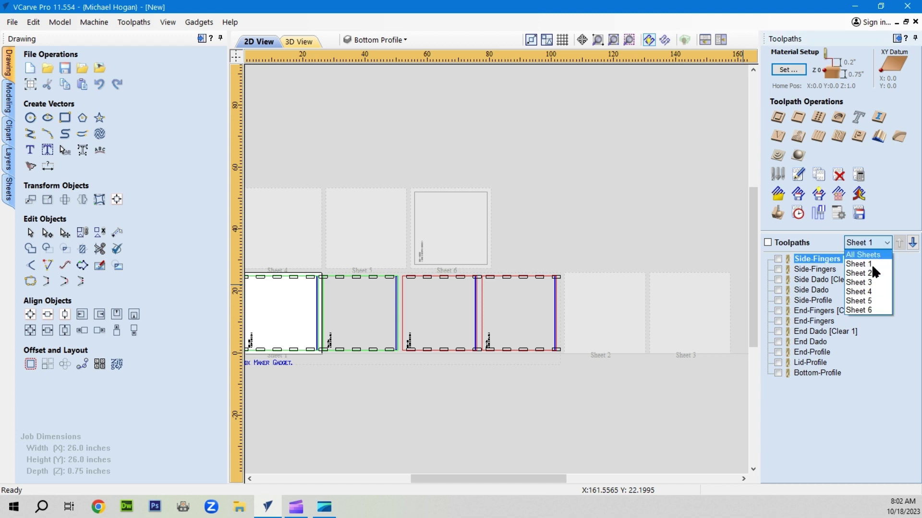
left_click(864, 301)
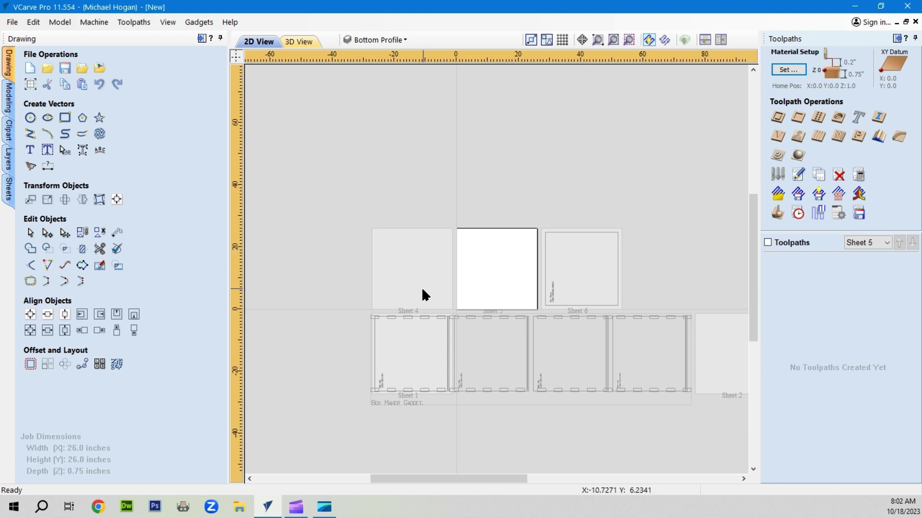
right_click(504, 261)
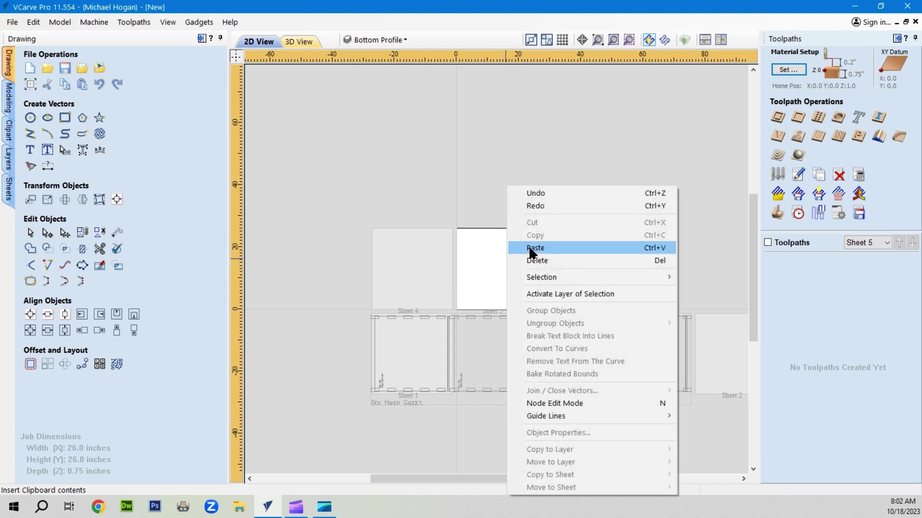
left_click(533, 248)
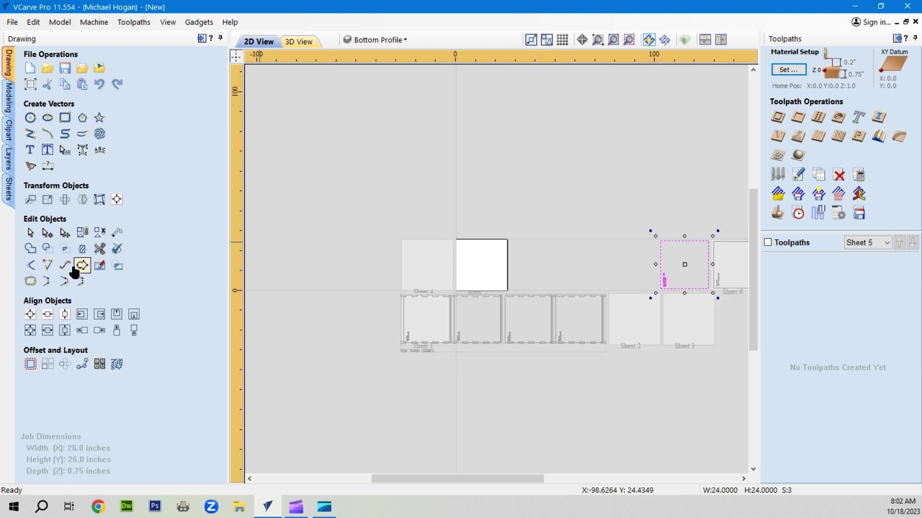
left_click(30, 315)
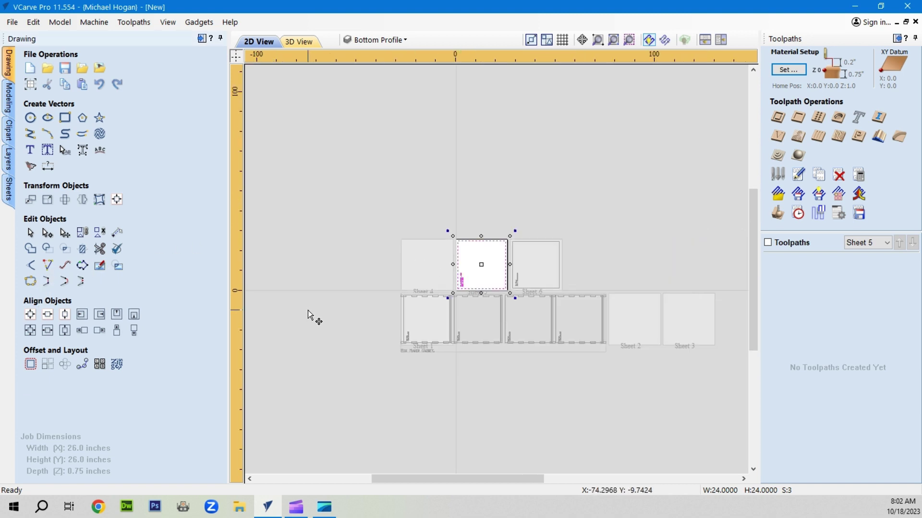
Step: Return to Sheet 1 and cut the rightmost end panel with its finger and dado vectors and its label
left_click(865, 243)
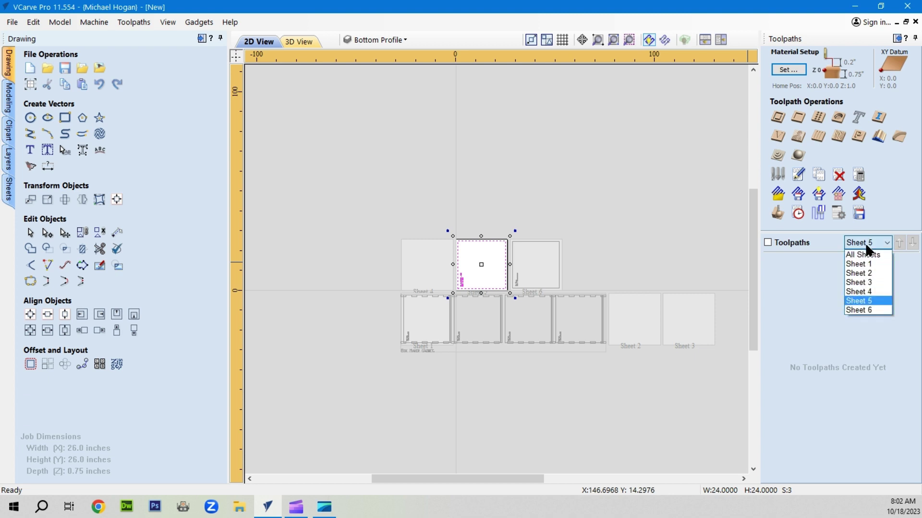
left_click(867, 265)
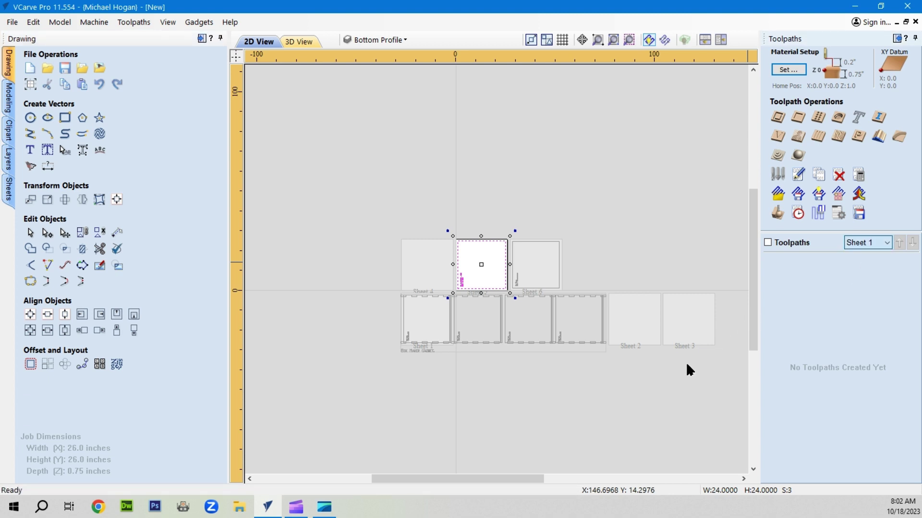
scroll(562, 279, "up", 5)
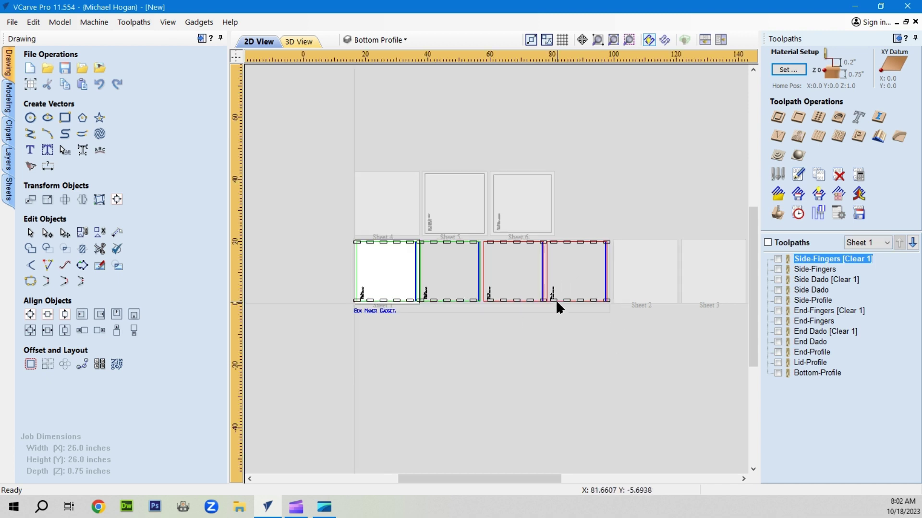
left_click_drag(537, 172, 668, 311)
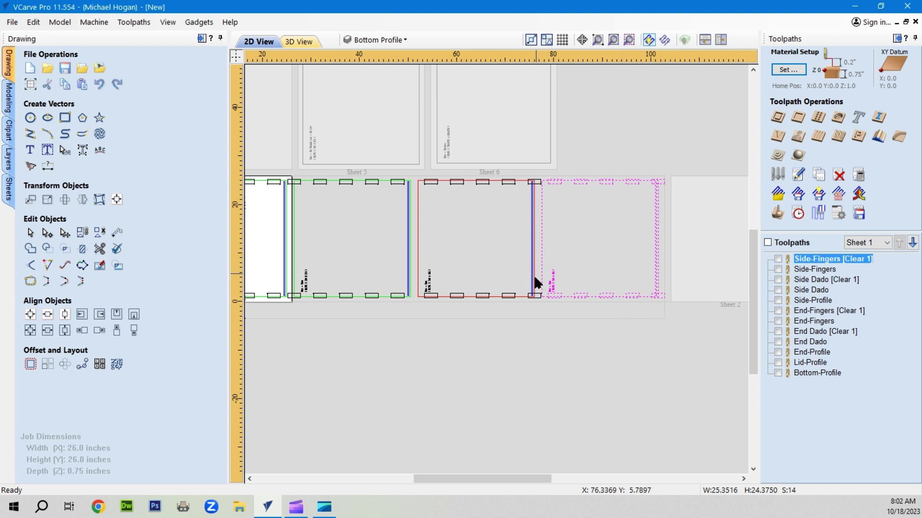
right_click(607, 294)
left_click(629, 223)
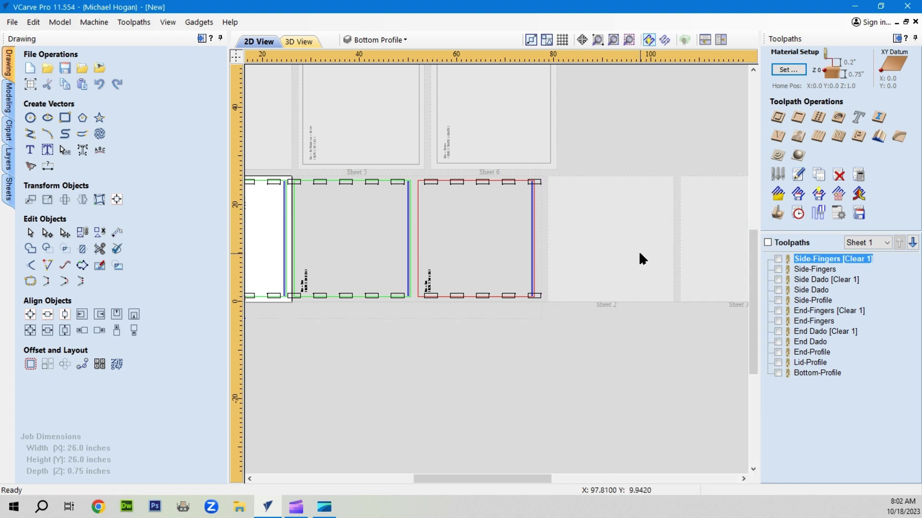
Step: Make Sheet 4 active, paste the end panel vectors and label there, and center them on the sheet
left_click(853, 241)
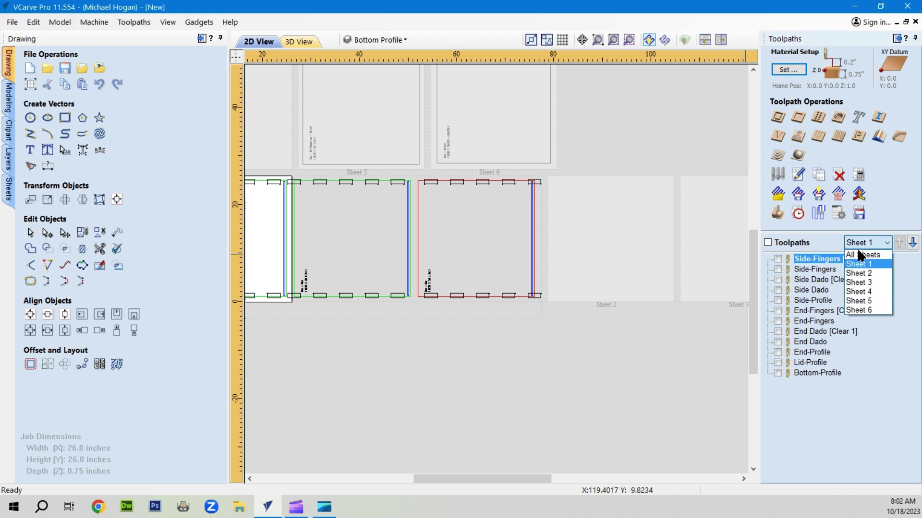
left_click(869, 291)
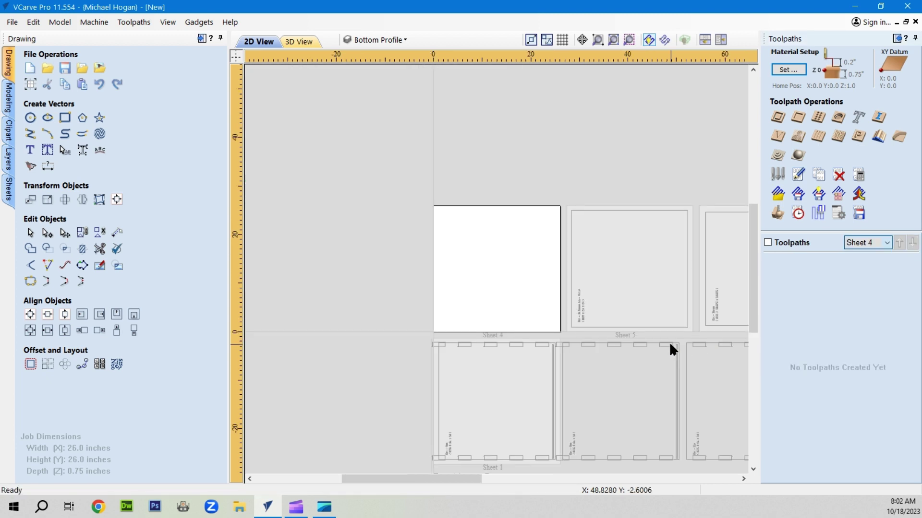
right_click(495, 279)
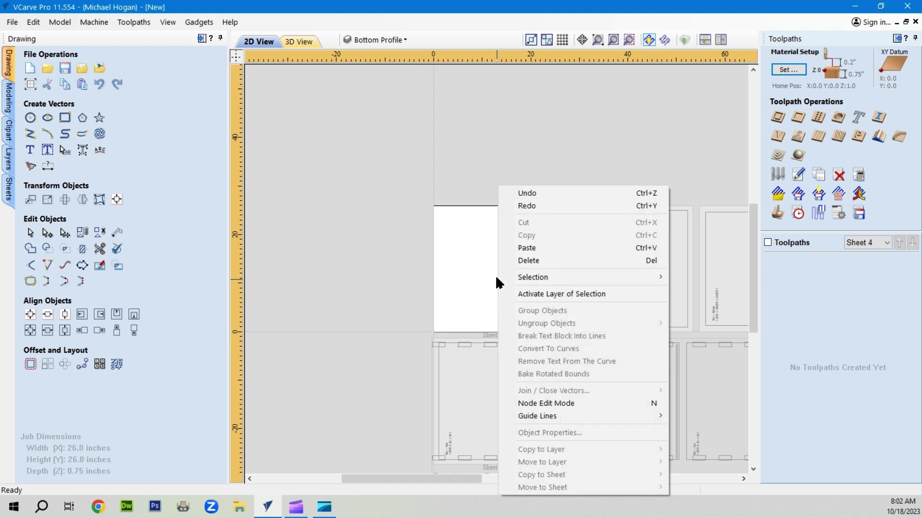
left_click(523, 249)
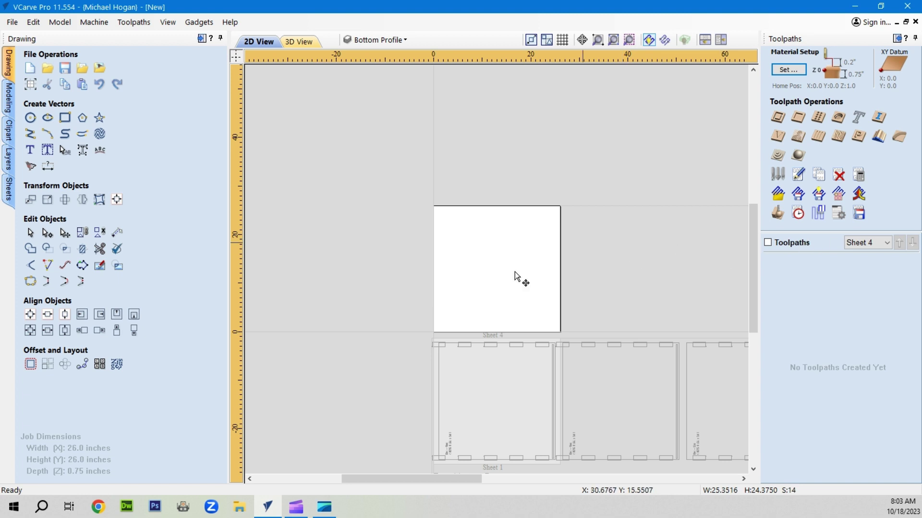
left_click(30, 315)
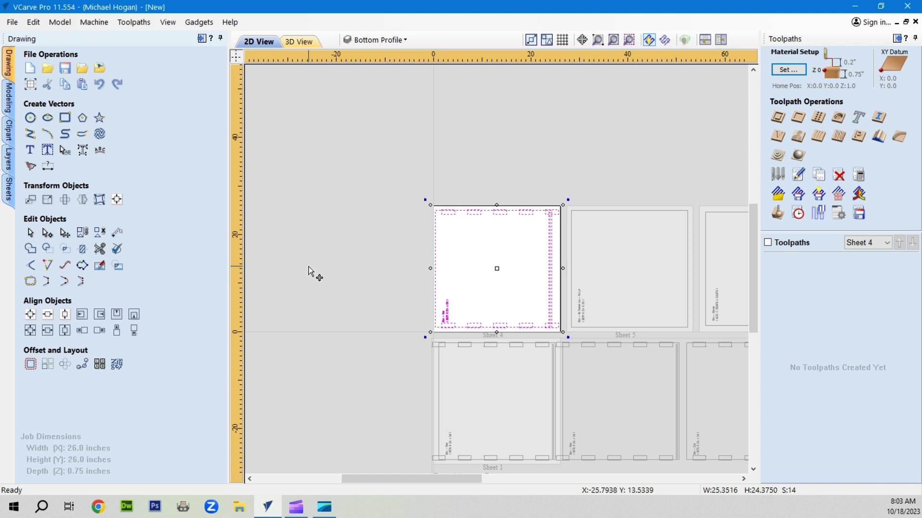
Step: Return to Sheet 1 and cut the remaining end panel, including its fingers, dado and label
left_click(867, 244)
left_click(864, 263)
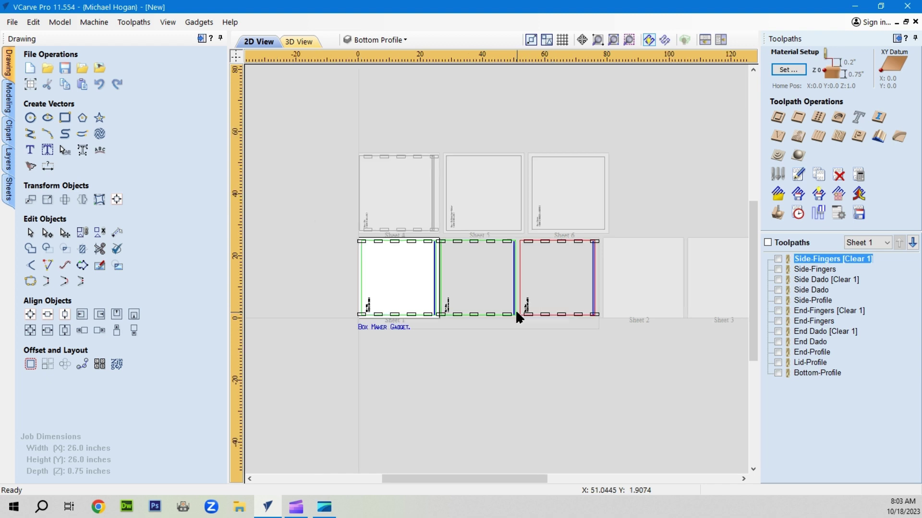
scroll(520, 313, "up", 2)
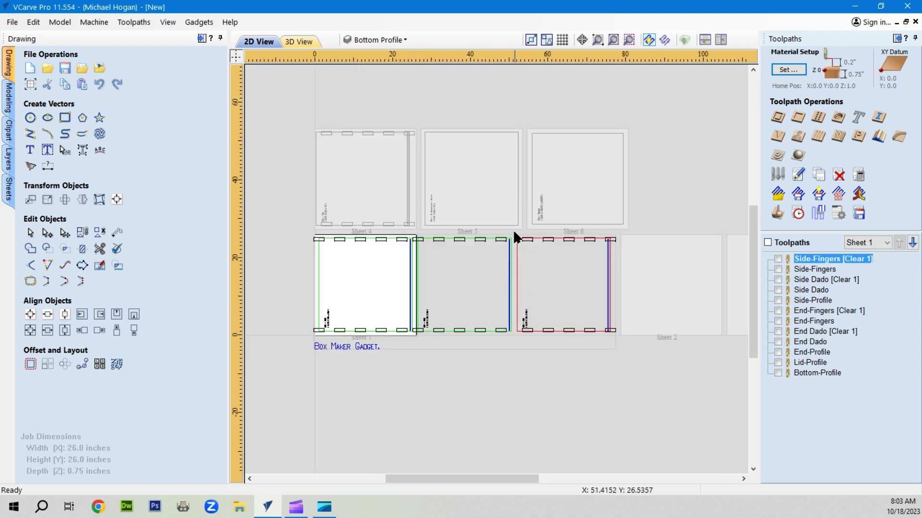
left_click_drag(514, 233, 622, 337)
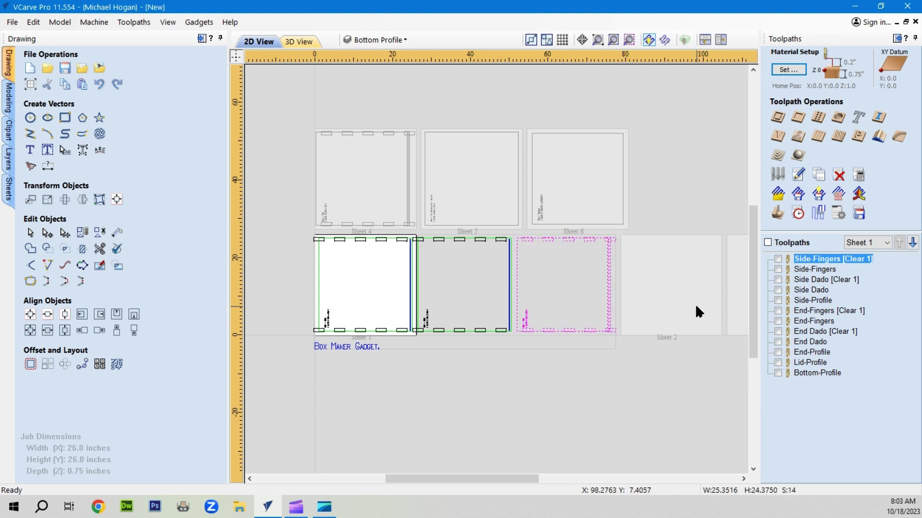
right_click(559, 331)
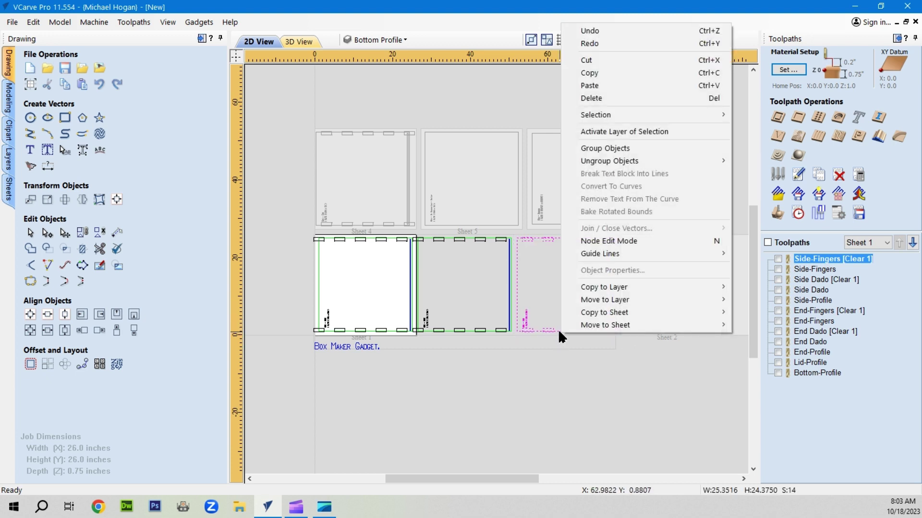
left_click(583, 59)
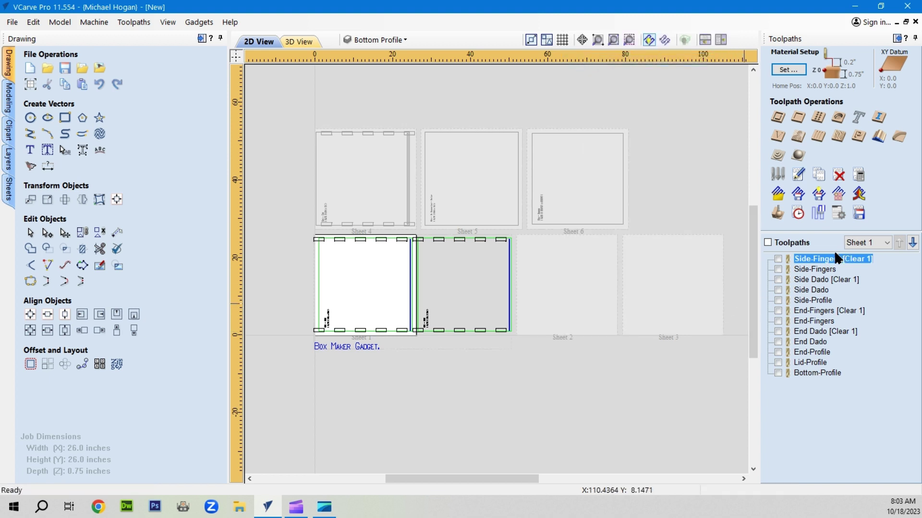
Step: Make Sheet 3 active, paste the end panel with its finger and dado vectors and label there, and center them on the sheet
left_click(854, 242)
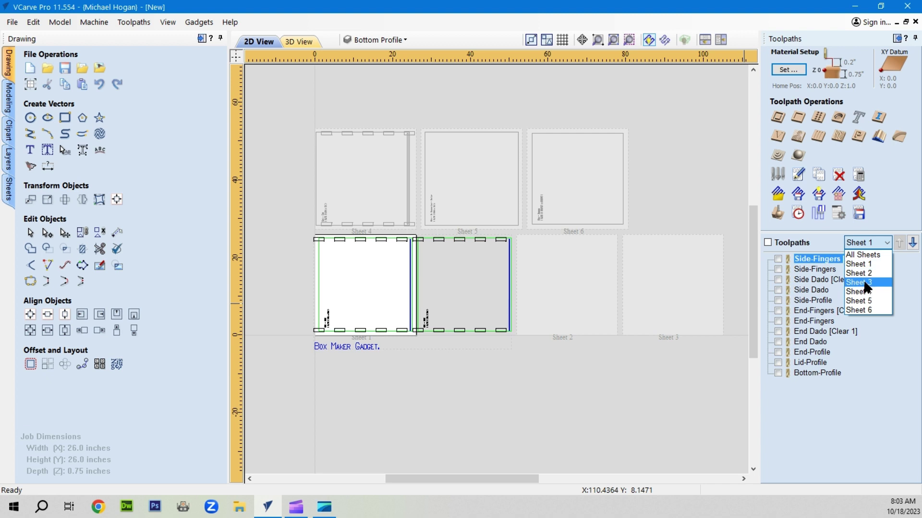
left_click(864, 283)
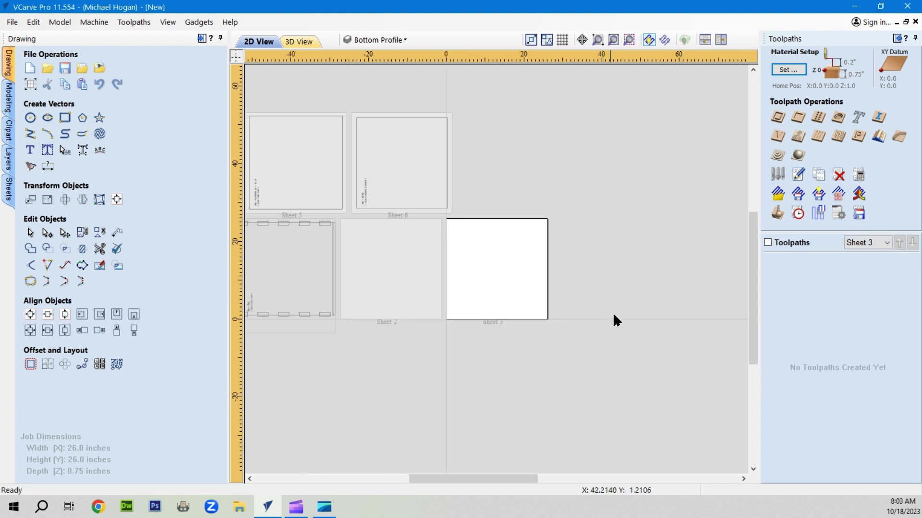
scroll(681, 339, "down", 1)
scroll(683, 339, "down", 1)
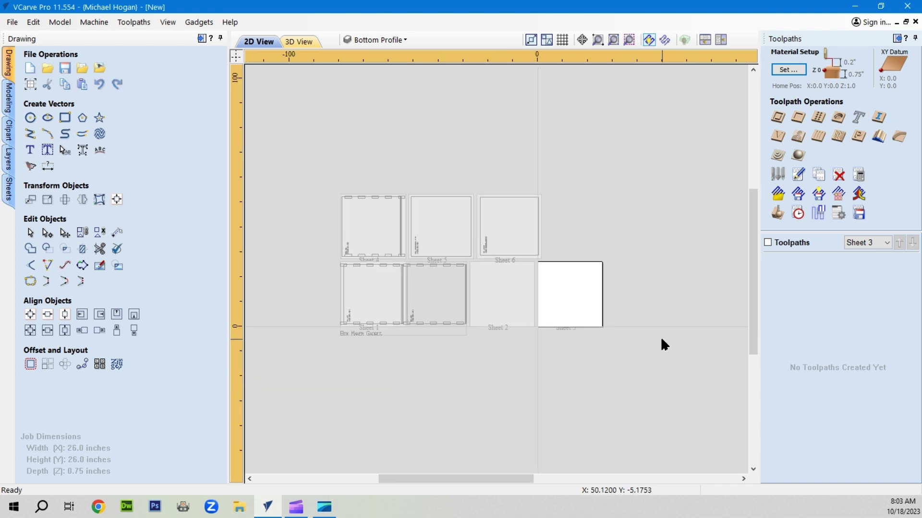
right_click(574, 291)
left_click(604, 248)
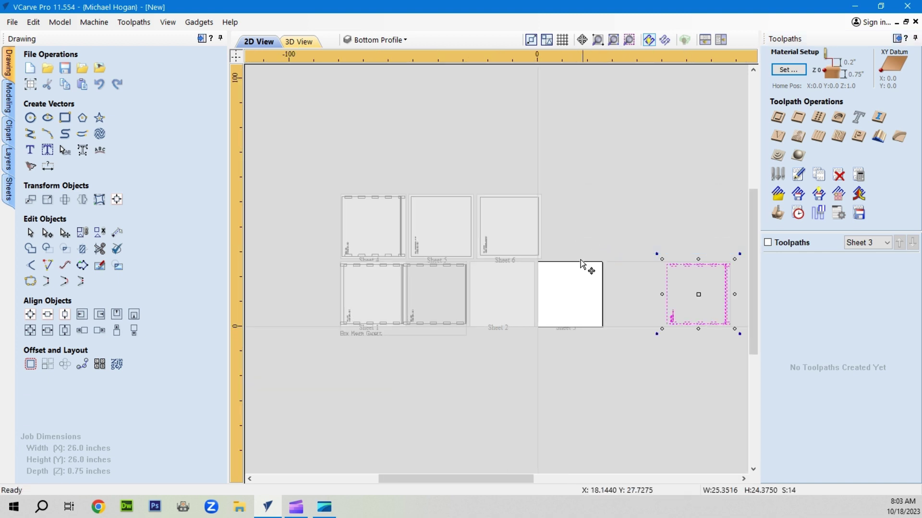
left_click(30, 317)
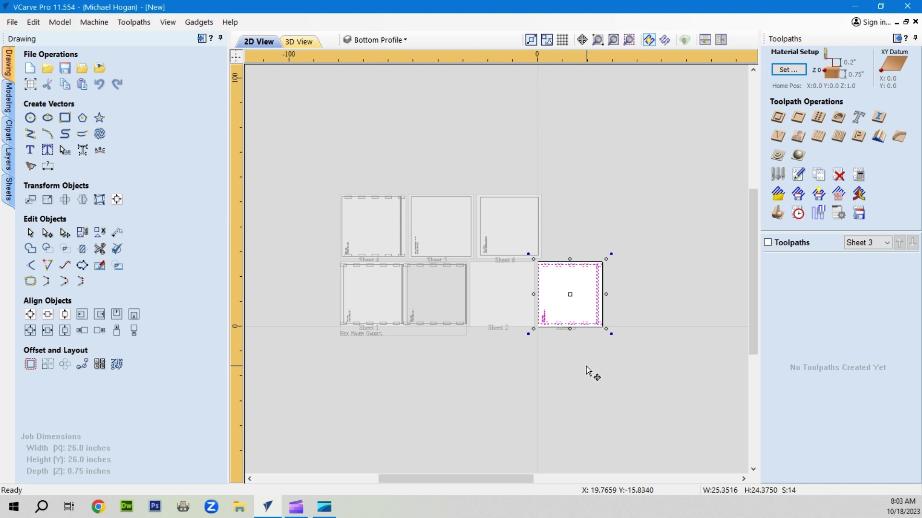
scroll(584, 374, "up", 2)
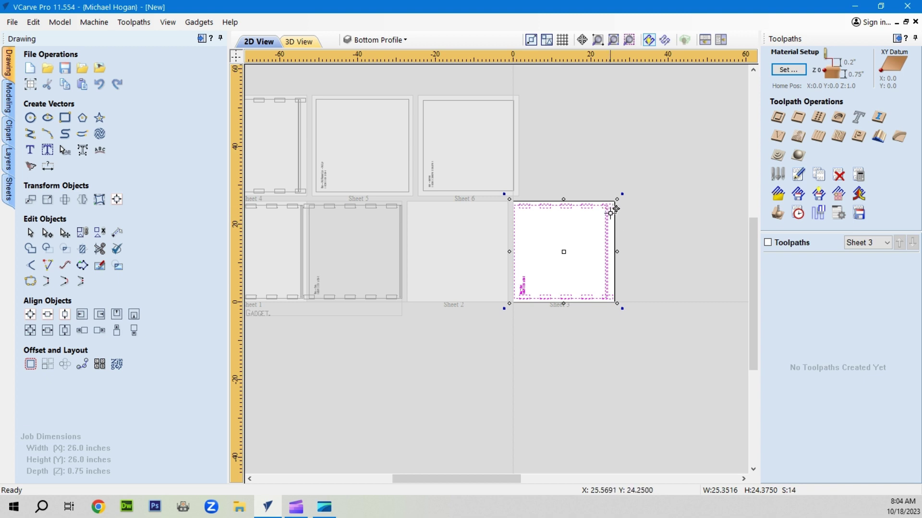
scroll(616, 209, "up", 2)
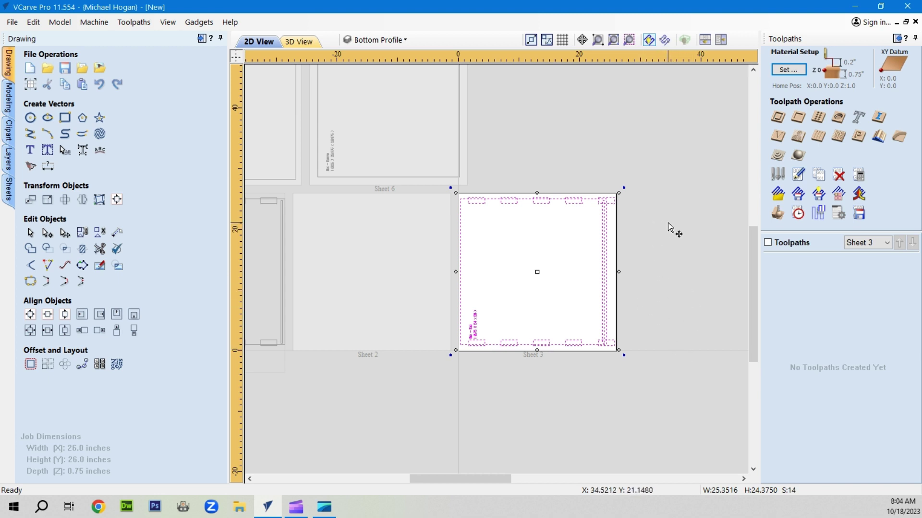
Step: Return to Sheet 1 and cut the side panel lying outside the sheet, including its fingers, dado and label
left_click(878, 241)
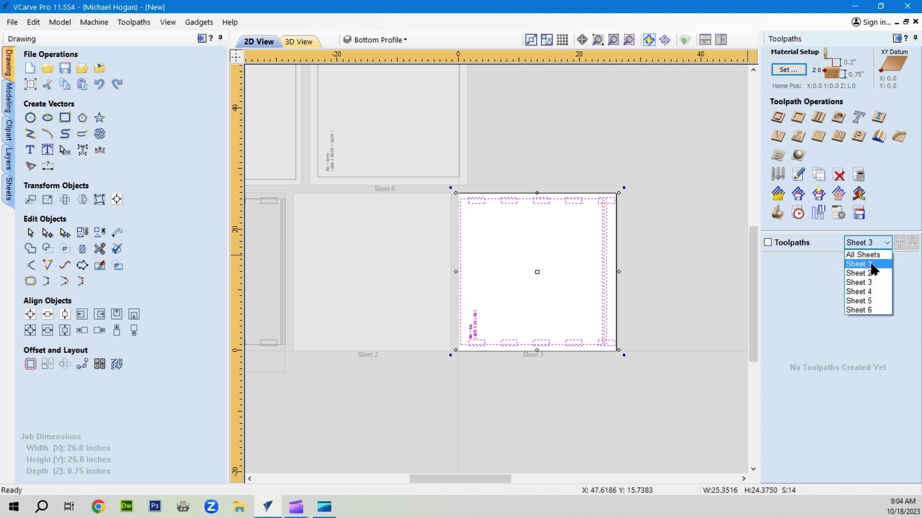
left_click(867, 263)
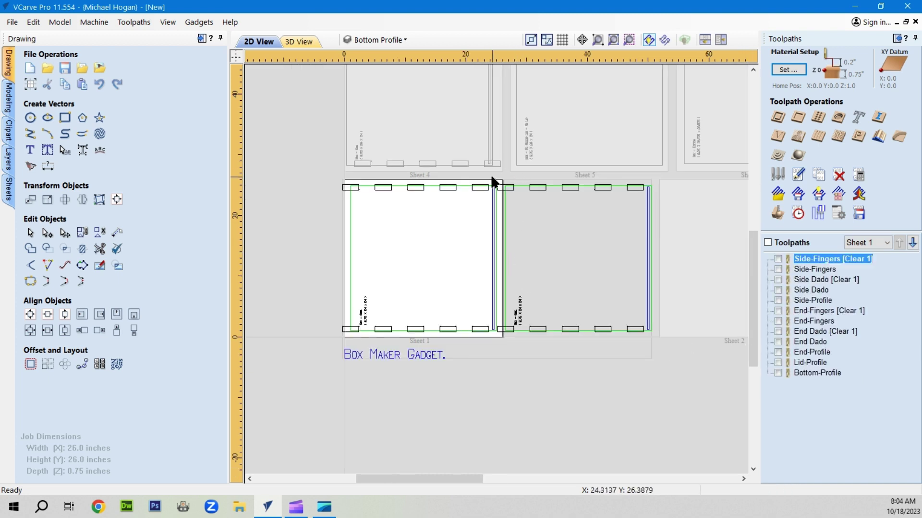
scroll(471, 238, "down", 2)
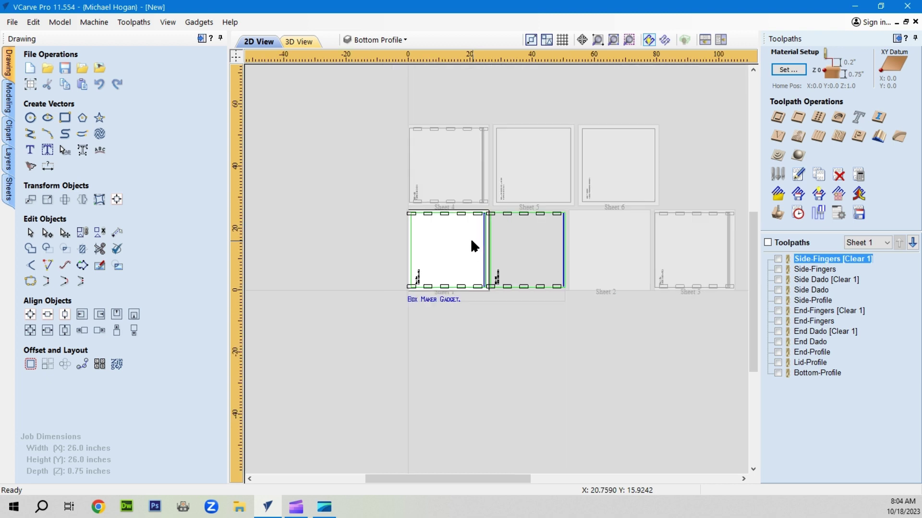
scroll(470, 238, "up", 2)
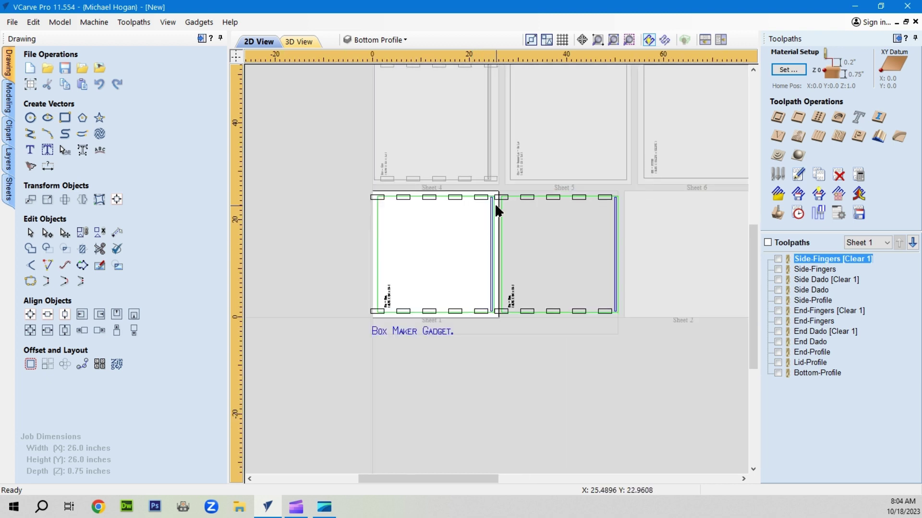
scroll(494, 206, "up", 2)
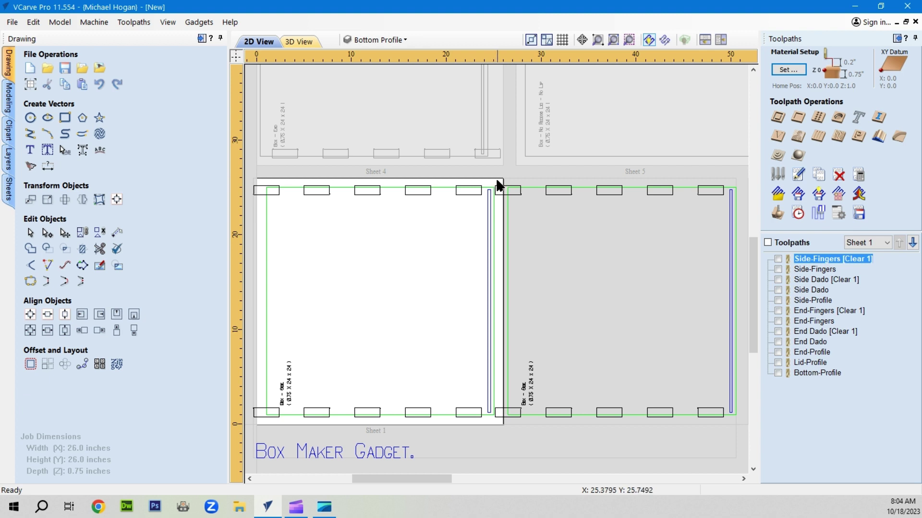
left_click_drag(493, 175, 742, 427)
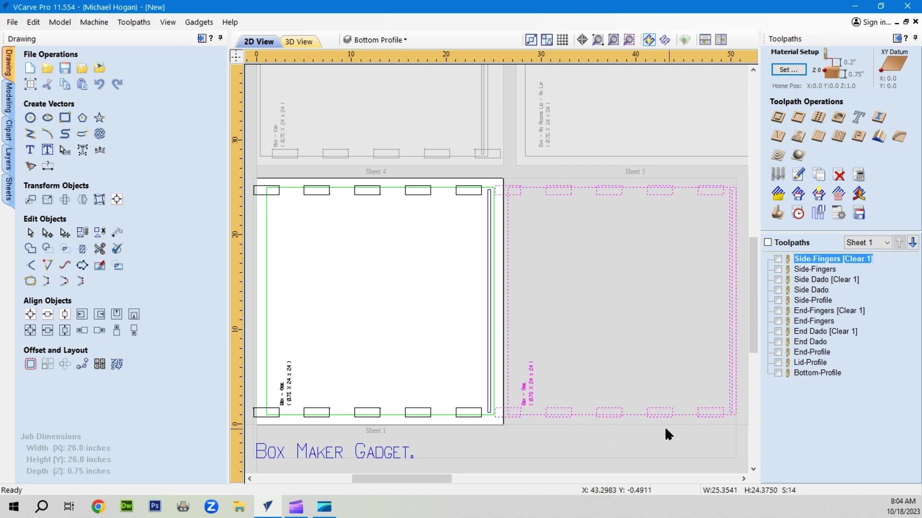
right_click(641, 414)
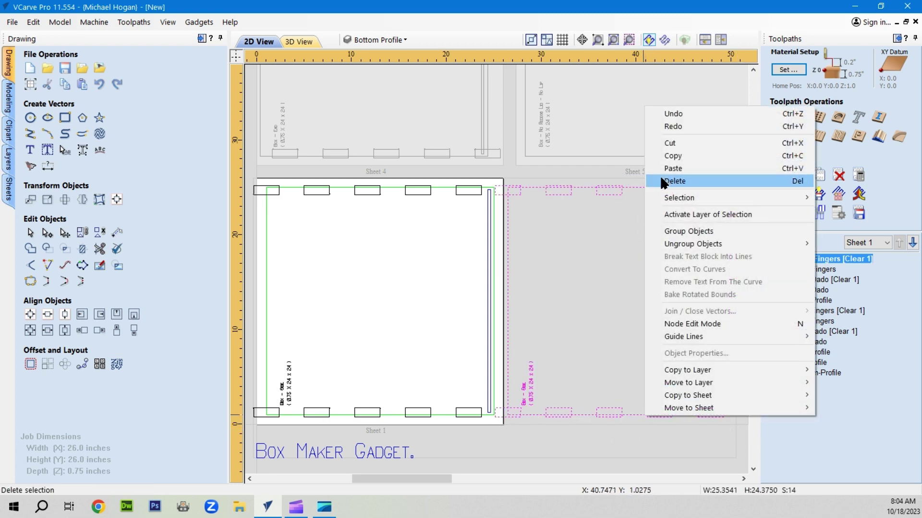
left_click(667, 142)
Step: Make Sheet 2 active and paste the side panel vectors and label there
scroll(566, 259, "down", 3)
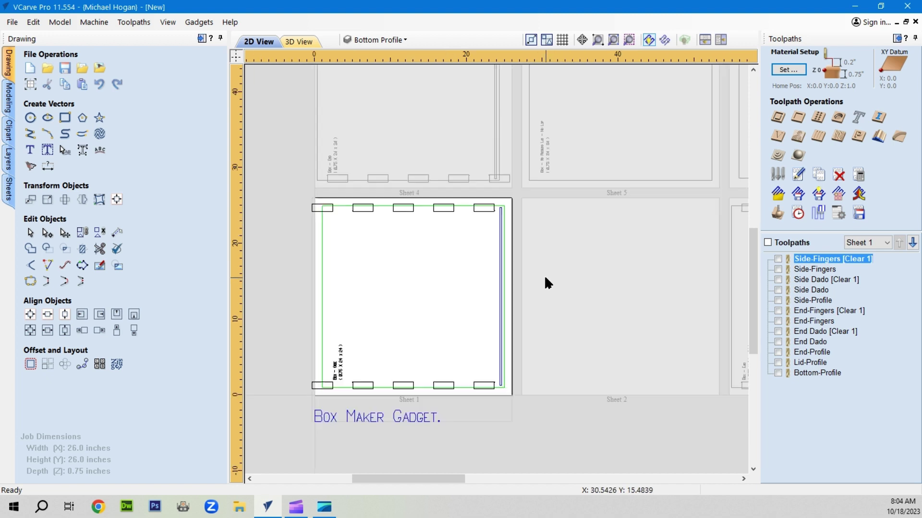
scroll(509, 309, "down", 2)
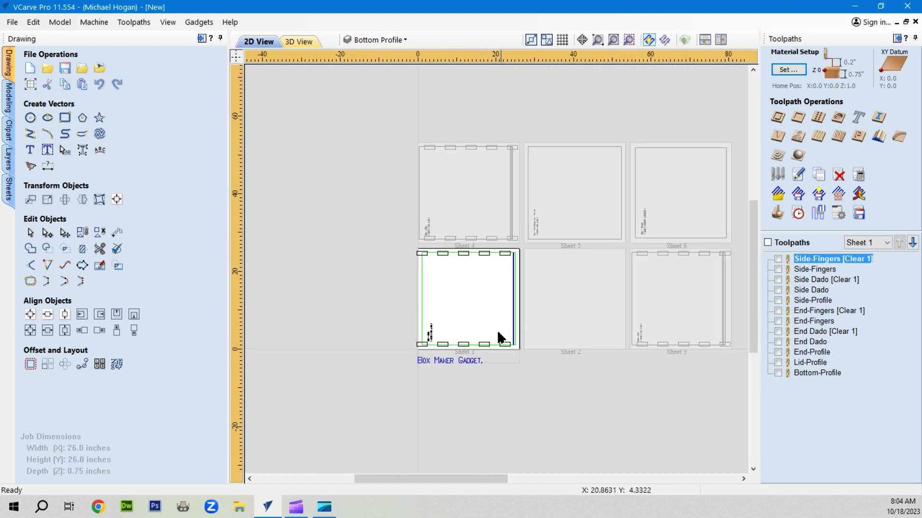
scroll(496, 331, "down", 1)
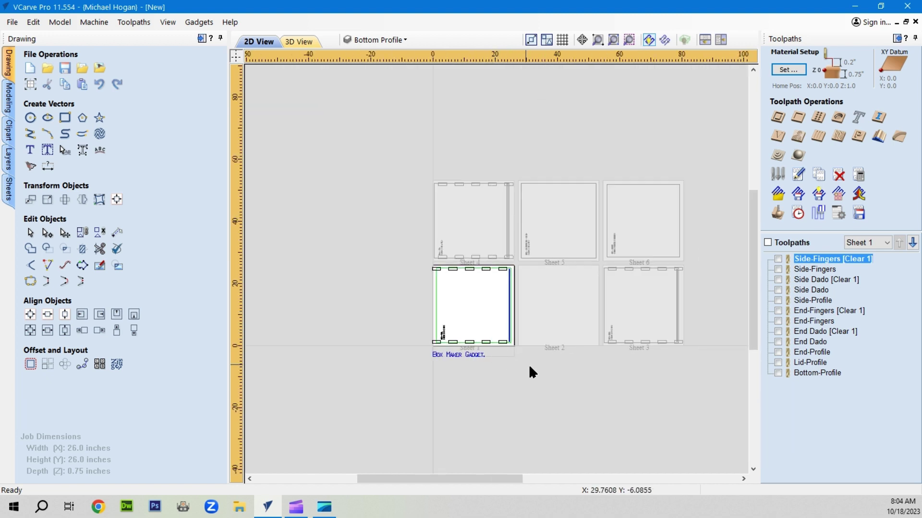
left_click(874, 239)
left_click(868, 269)
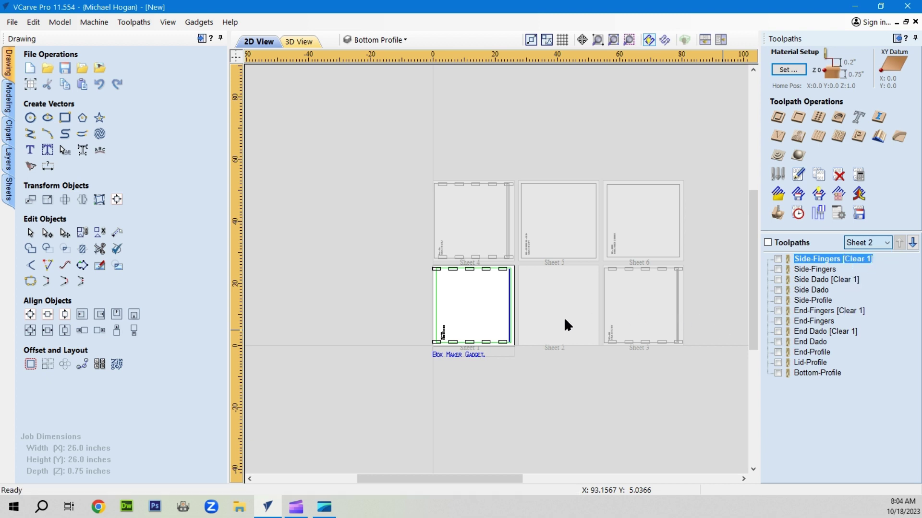
right_click(508, 264)
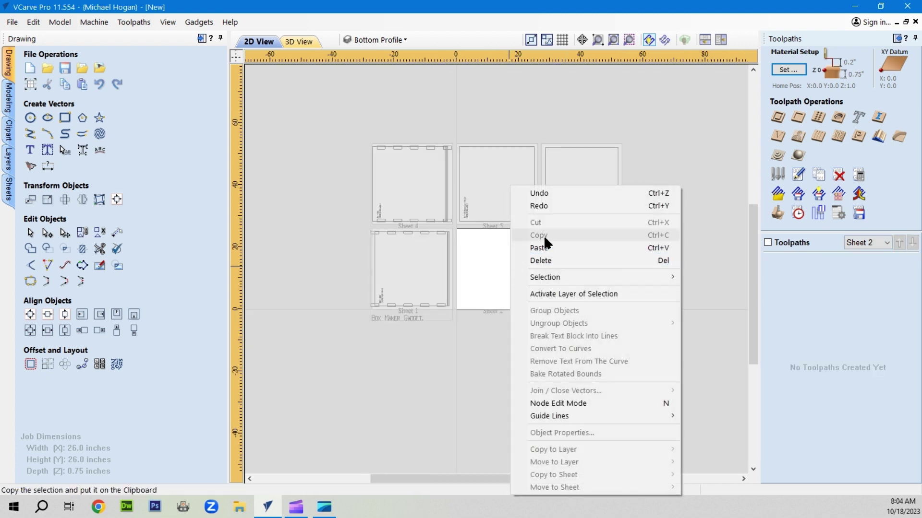
left_click(540, 247)
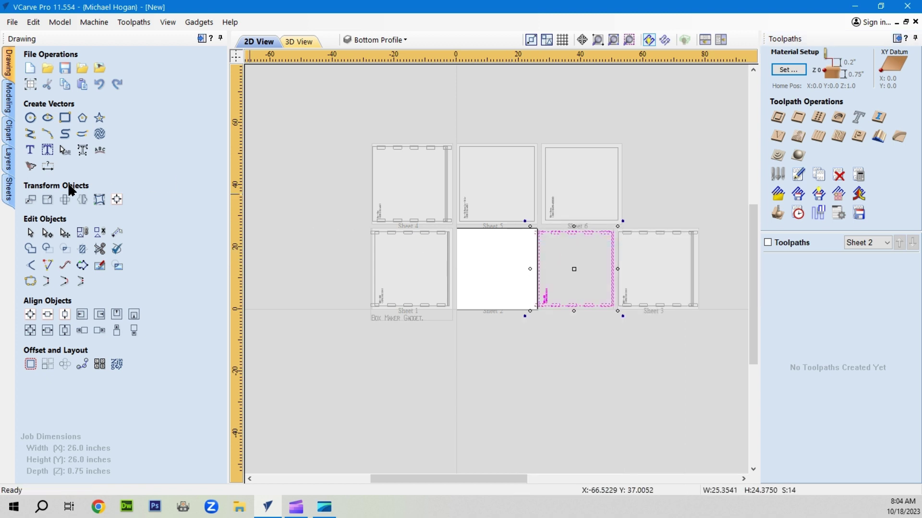
Step: Centre the selected box side vectors within the Sheet 2 material and clear the selection
left_click(31, 314)
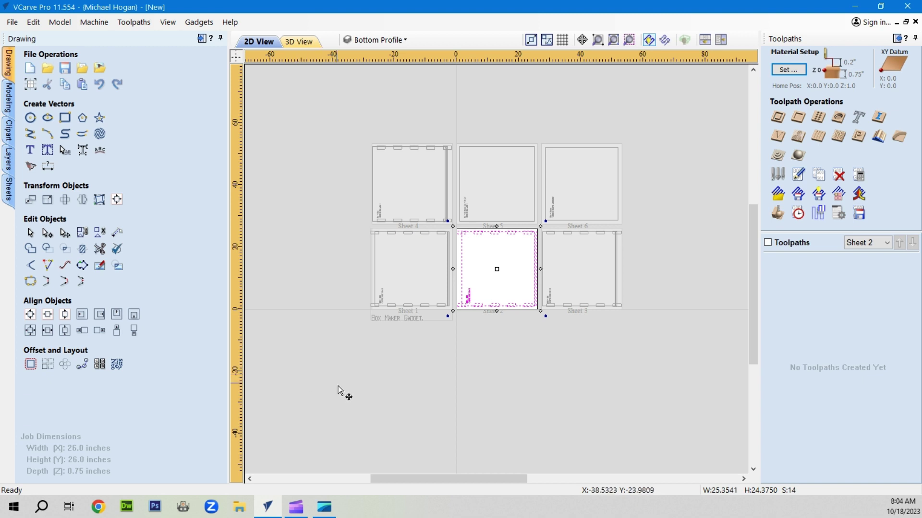
left_click(480, 391)
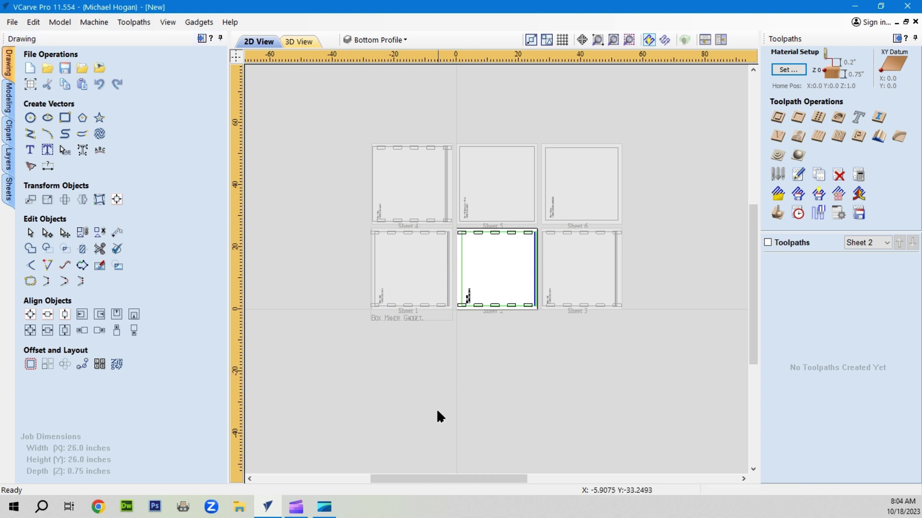
Step: Set the size of Sheet 6, which holds the box bottom, to 30.0 by 30.0 inches
left_click(30, 84)
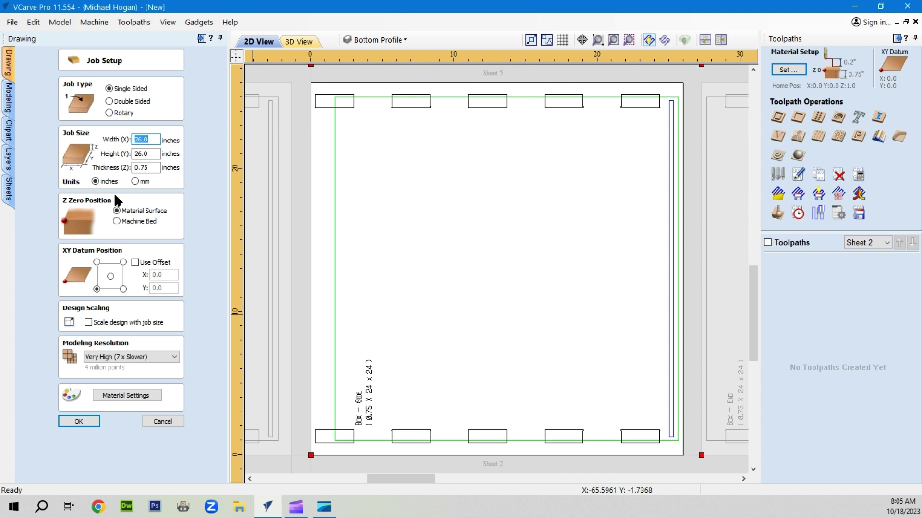
left_click(162, 423)
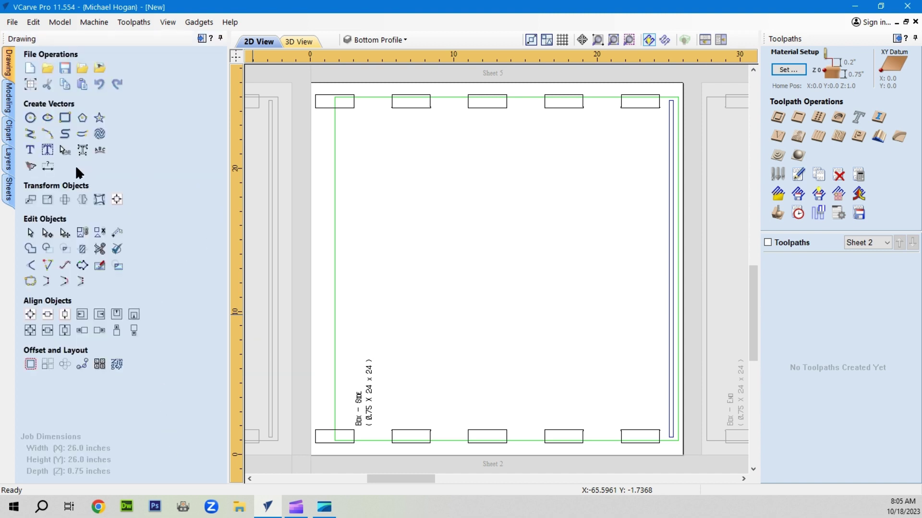
left_click(6, 197)
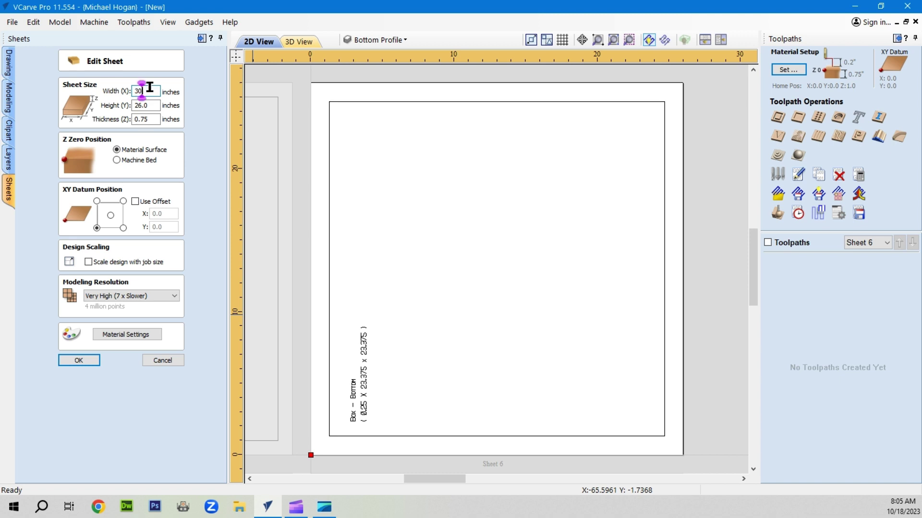
type(".0")
key("Tab")
type("30.0")
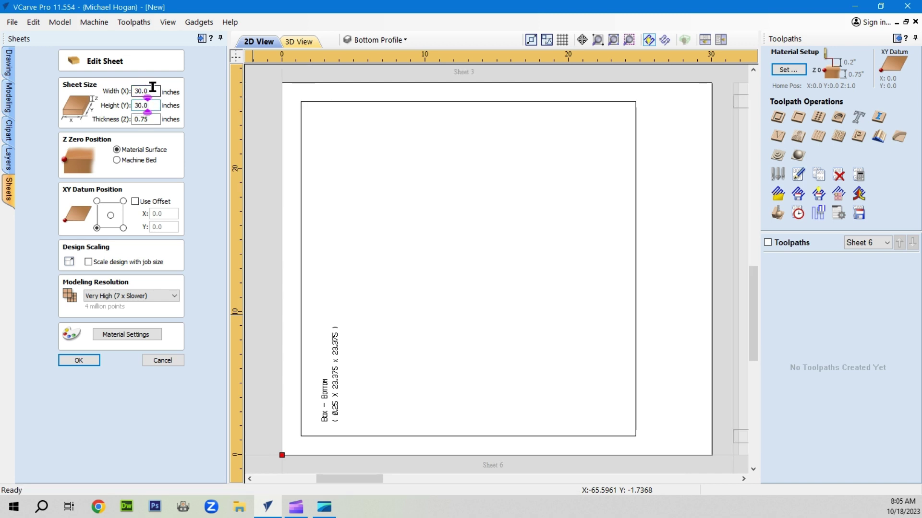
left_click(79, 360)
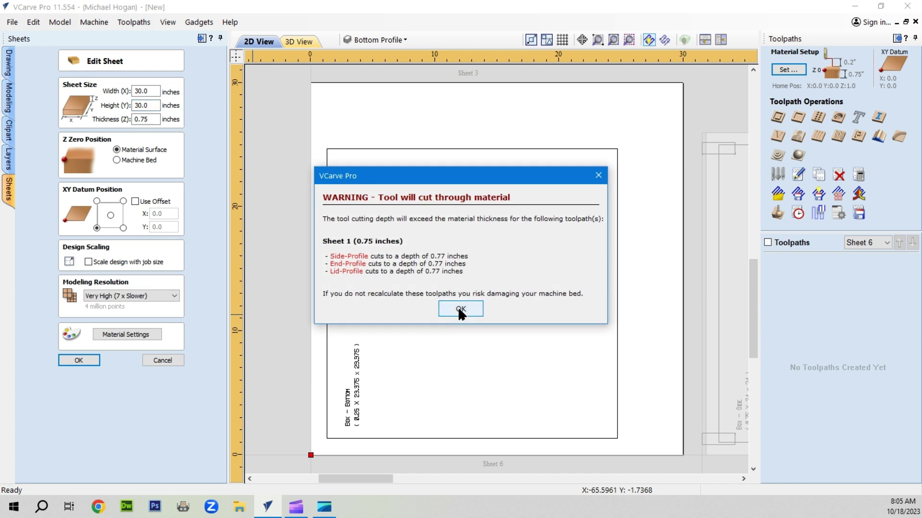
left_click(460, 312)
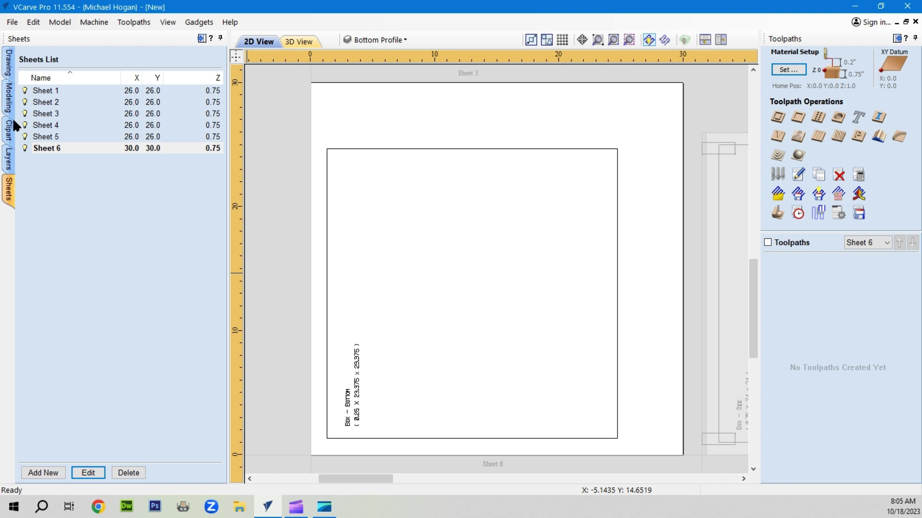
left_click(55, 139)
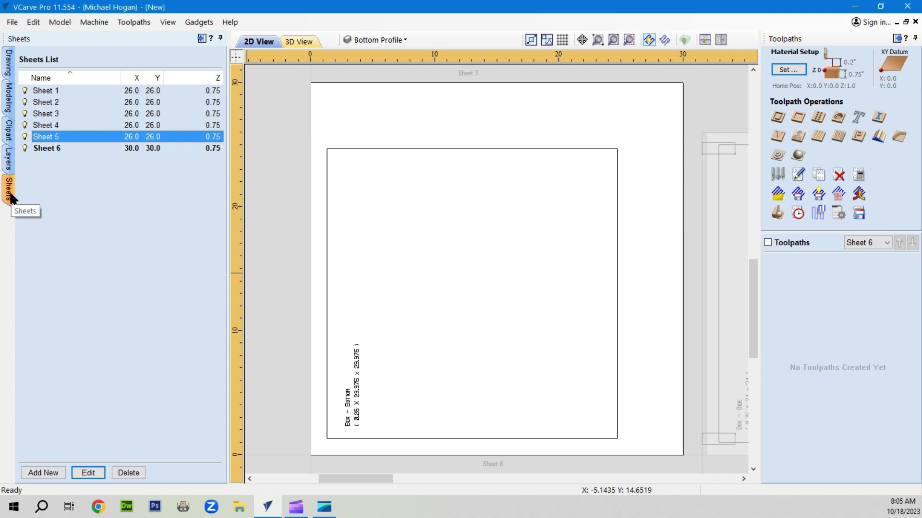
left_click(12, 62)
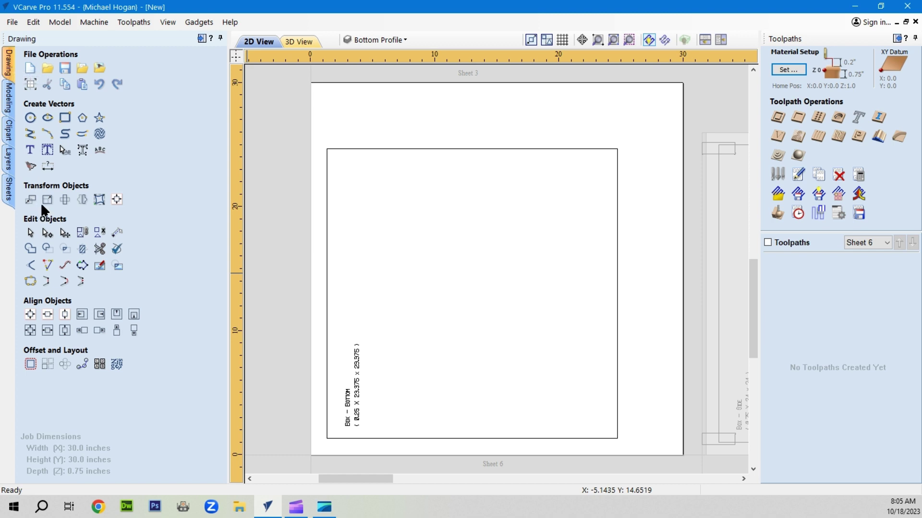
left_click(31, 87)
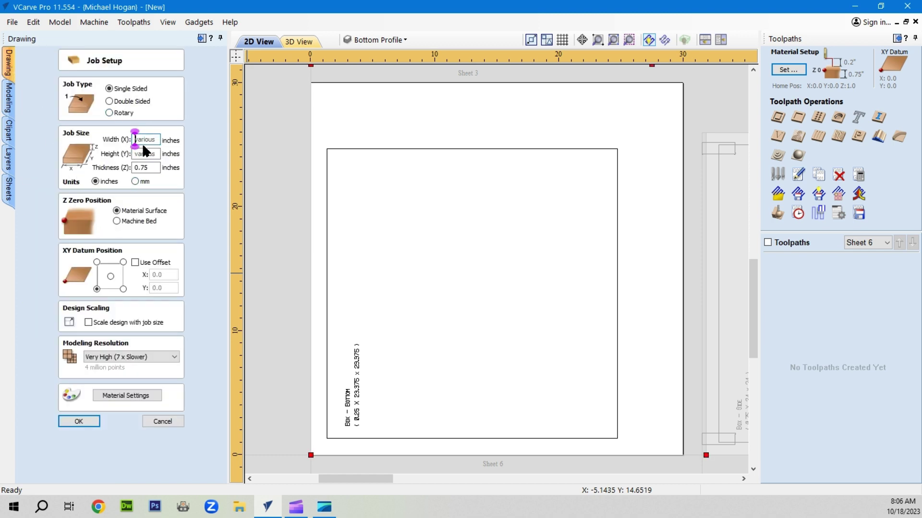
left_click(163, 423)
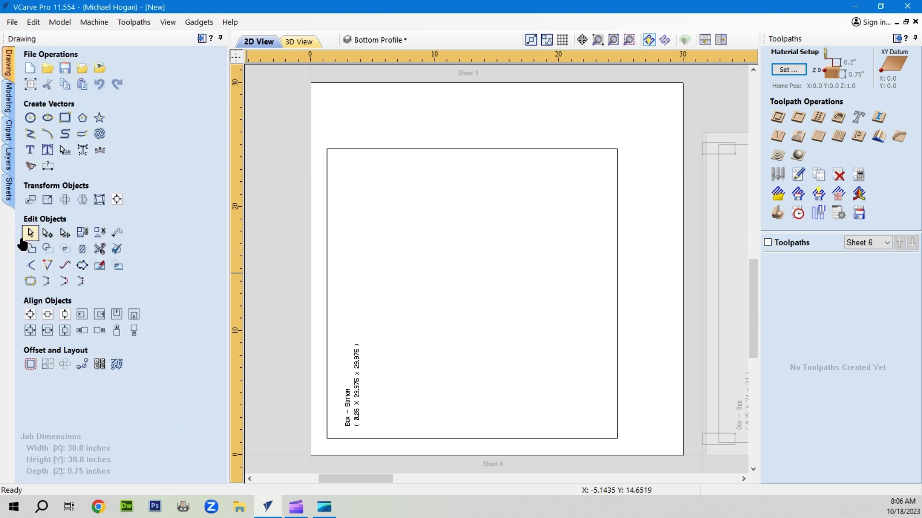
left_click(8, 198)
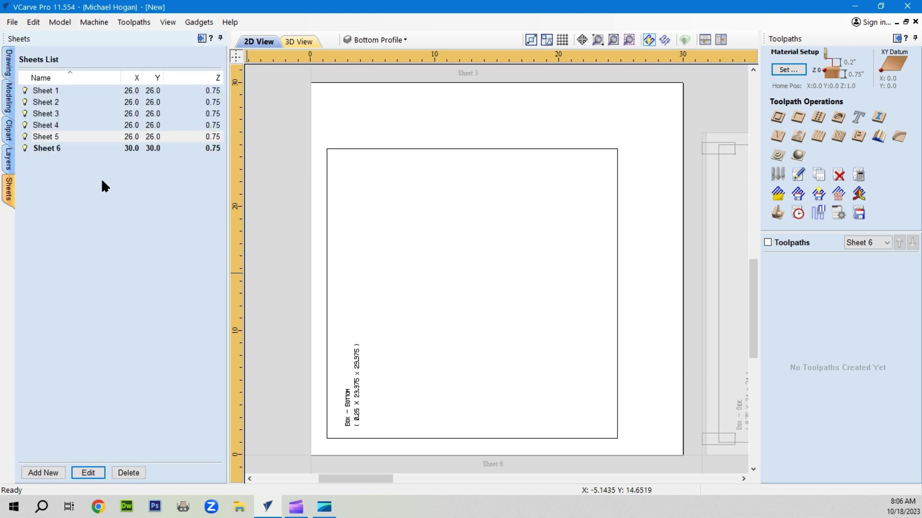
Step: Set the width and height of Sheet 5, which holds the box lid, to 30.0 inches each
left_click(130, 141)
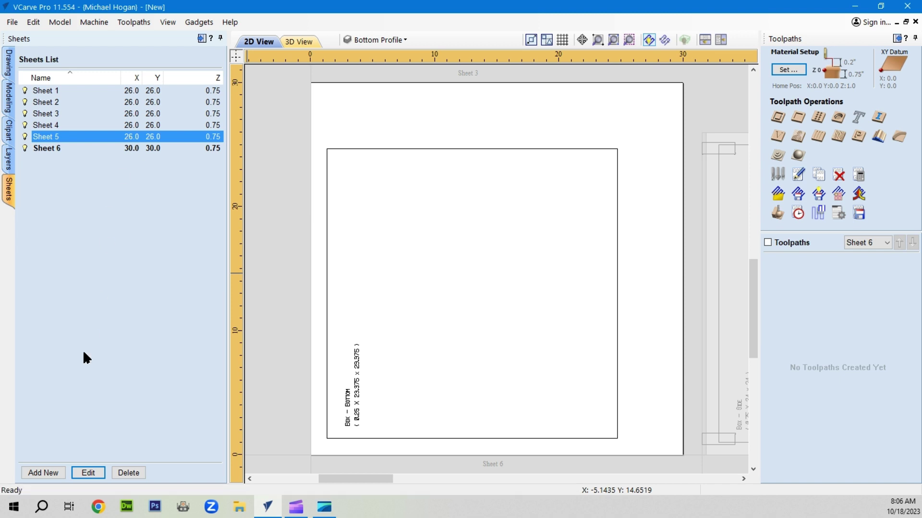
left_click(87, 473)
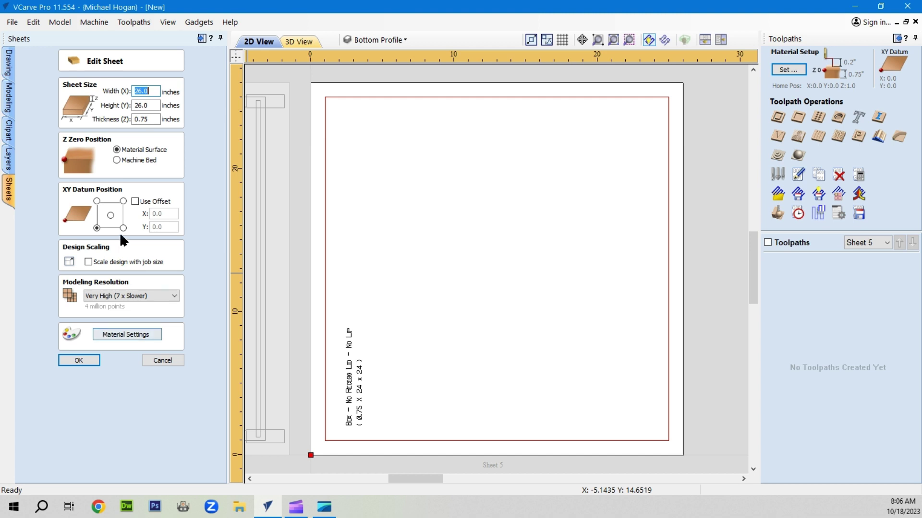
type("30.0")
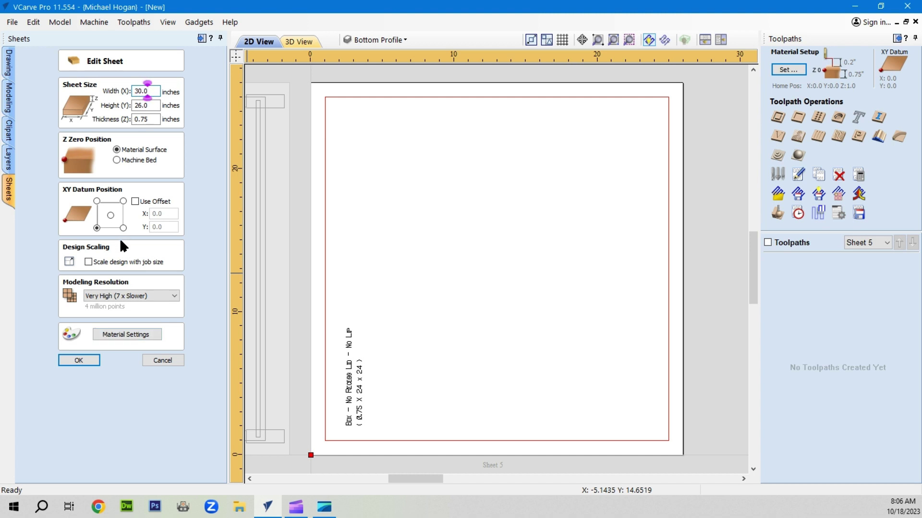
key("Tab")
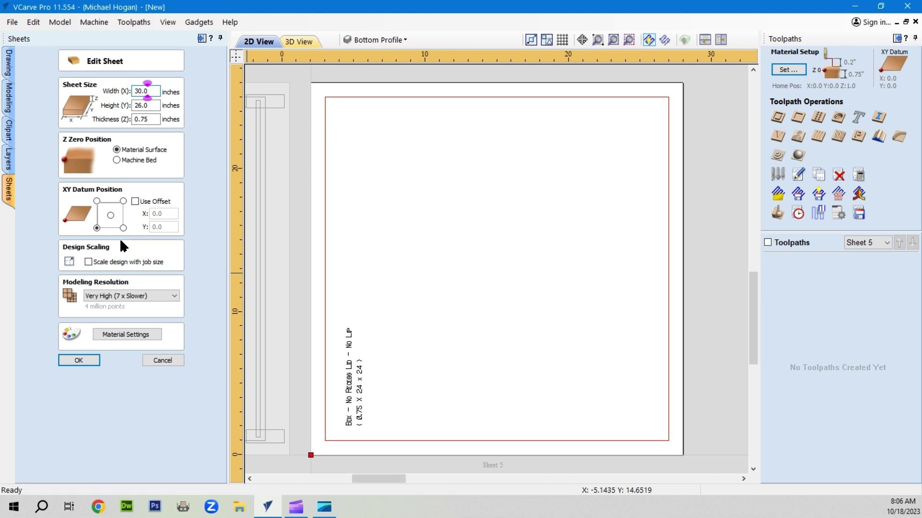
type("30.0")
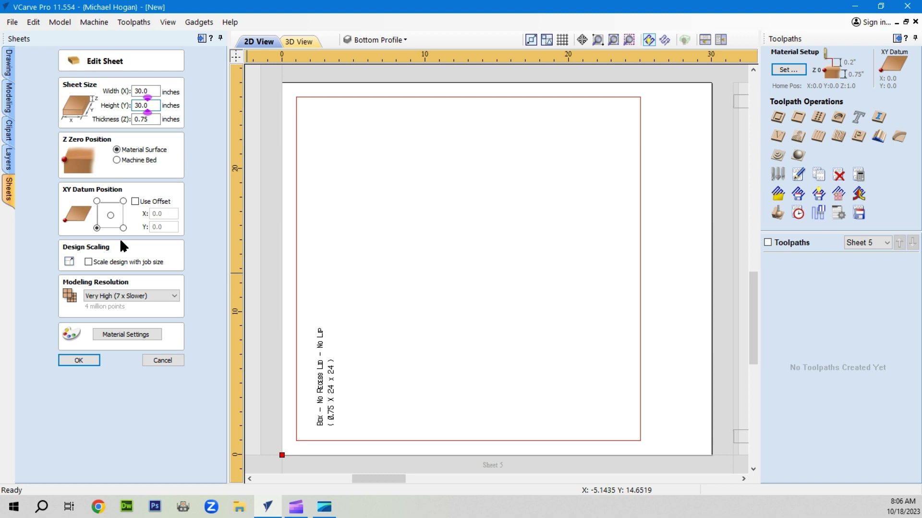
key("Return")
left_click(81, 360)
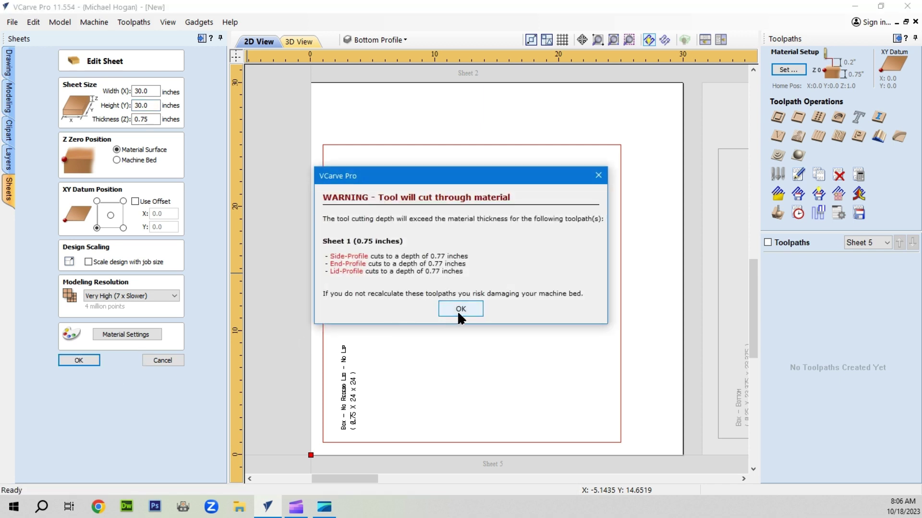
left_click(459, 309)
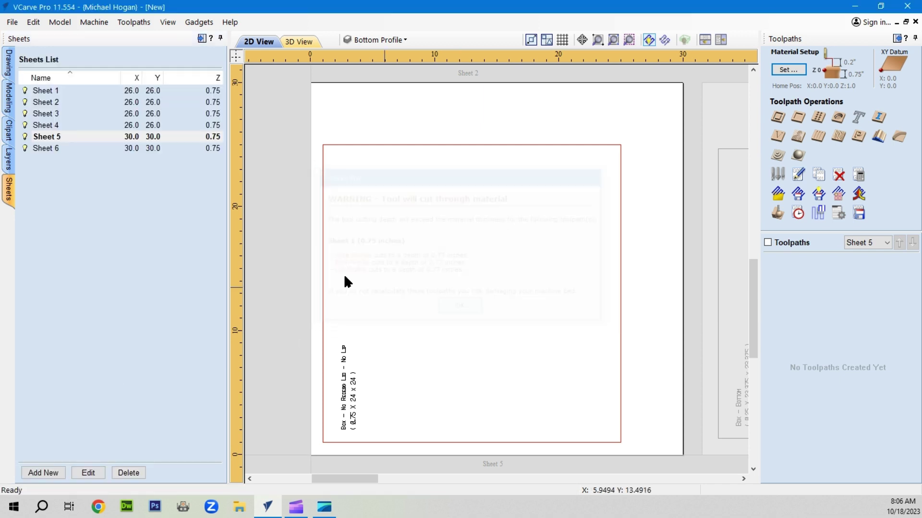
Step: Resize Sheet 4 to a width of 30.0 inches and a height of 30.0 inches
left_click(146, 126)
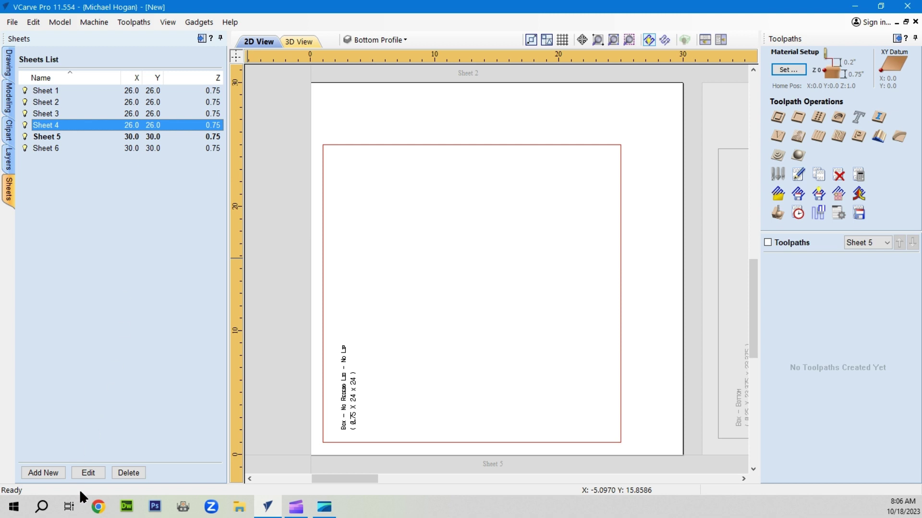
left_click(86, 472)
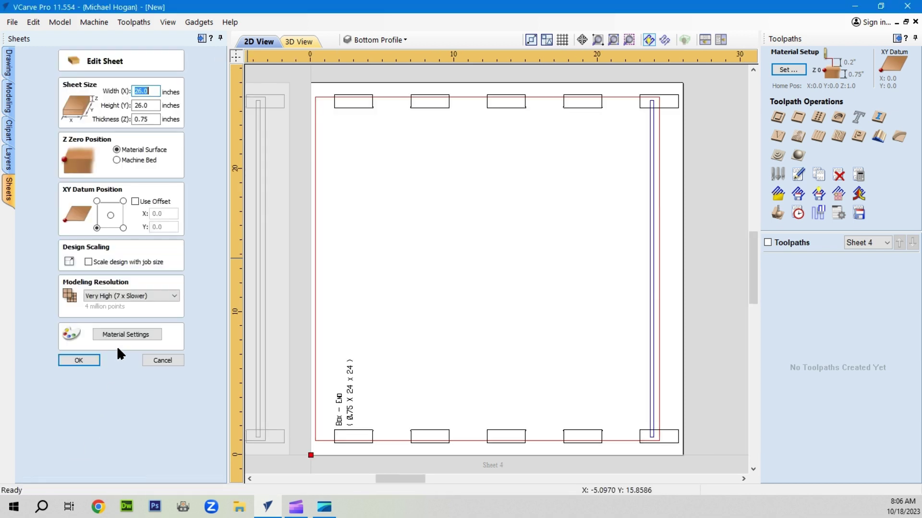
type("30.0")
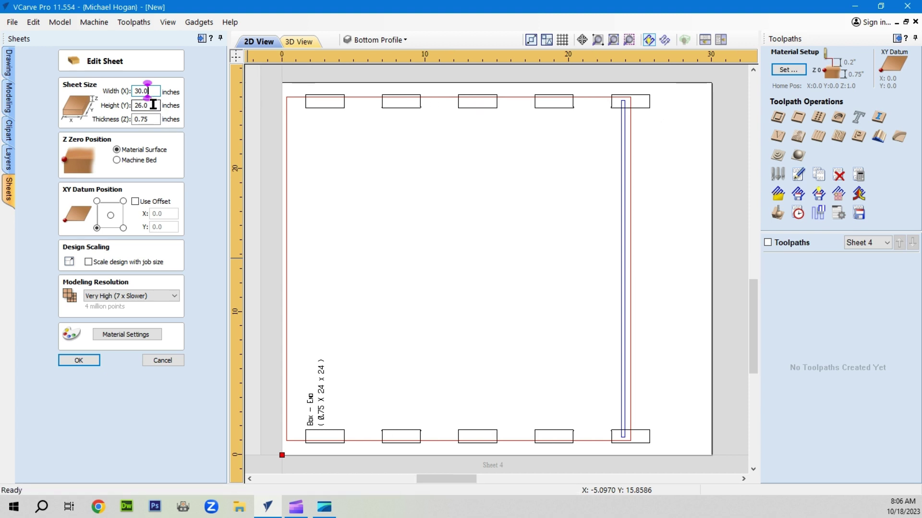
key("Tab")
type("30.0")
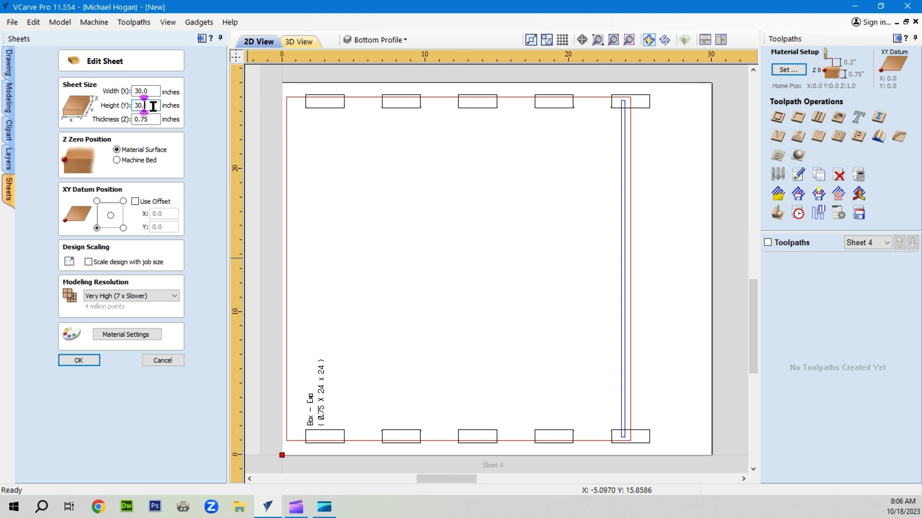
left_click(74, 359)
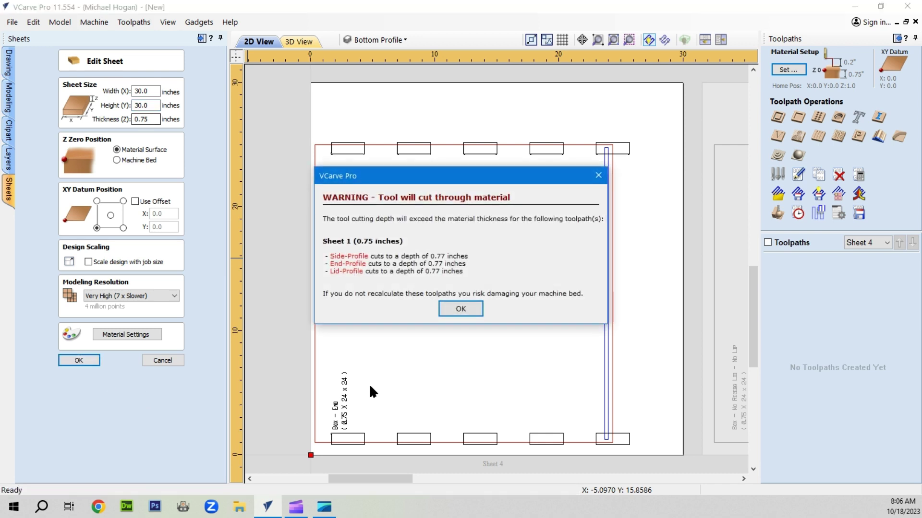
left_click(461, 308)
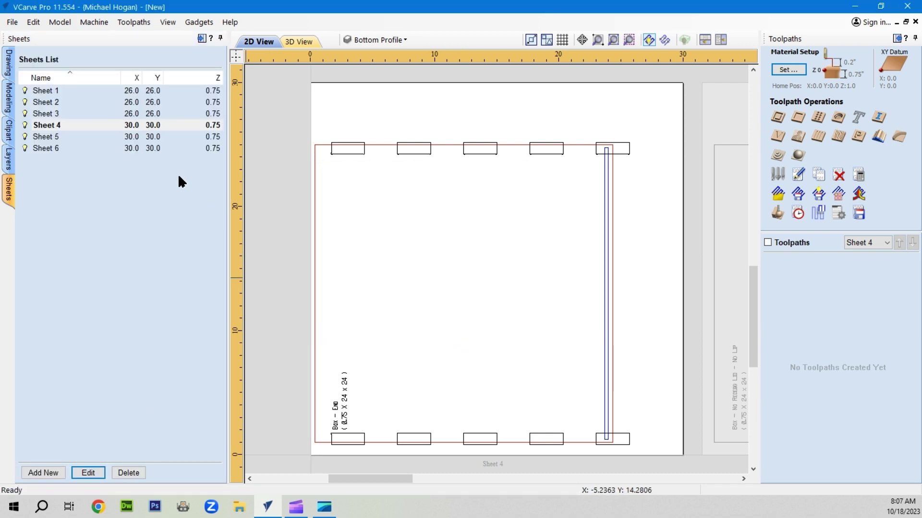
Step: Resize Sheet 3 to 30.0 inches wide and 30.0 inches high
left_click(105, 113)
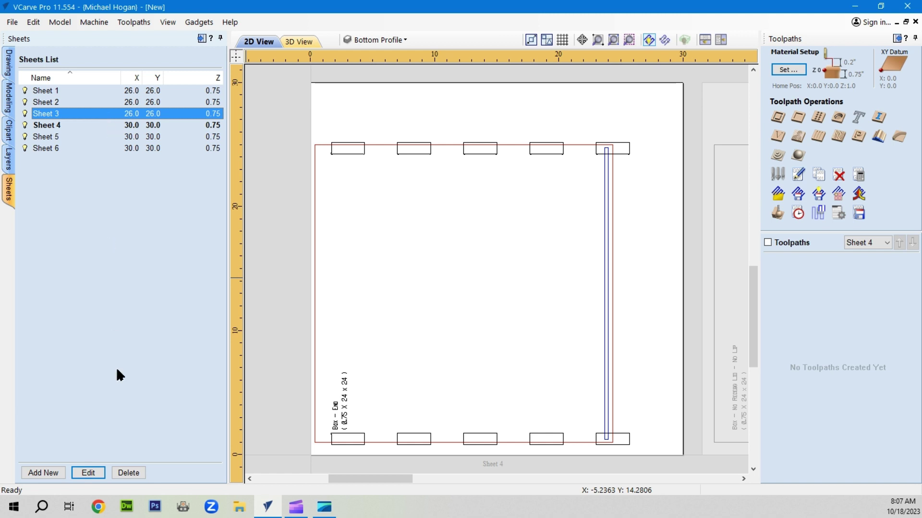
left_click(88, 472)
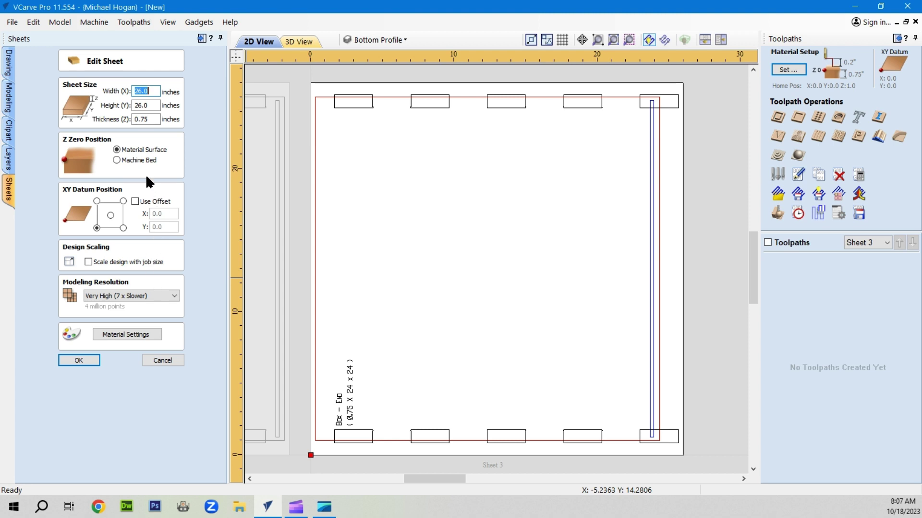
type("30.0")
key("Tab")
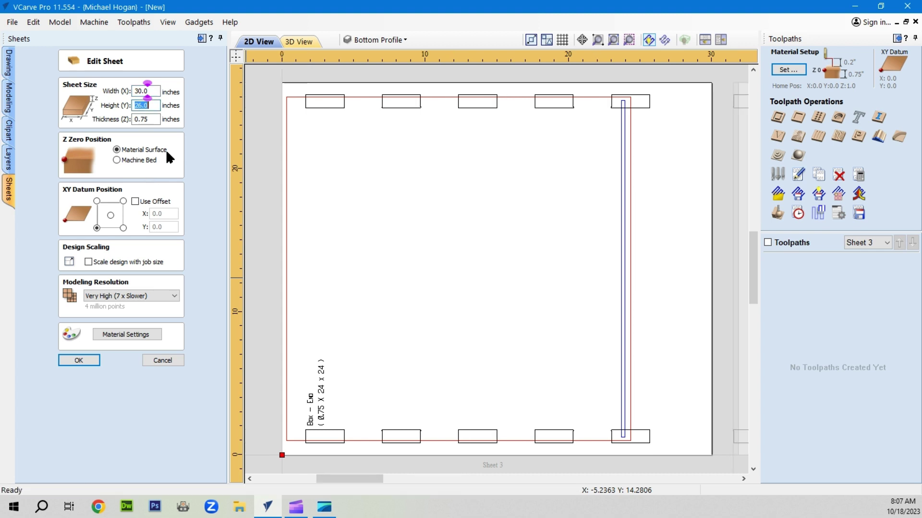
type("30.0")
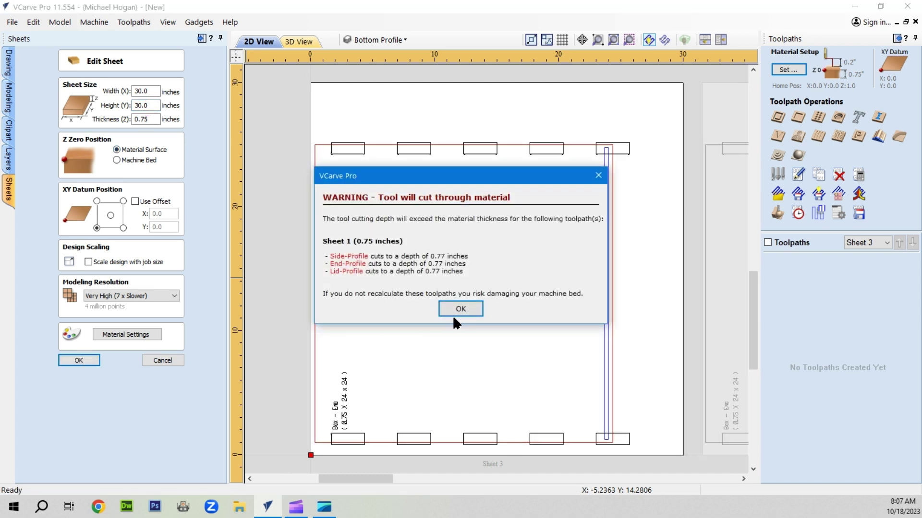
left_click(469, 315)
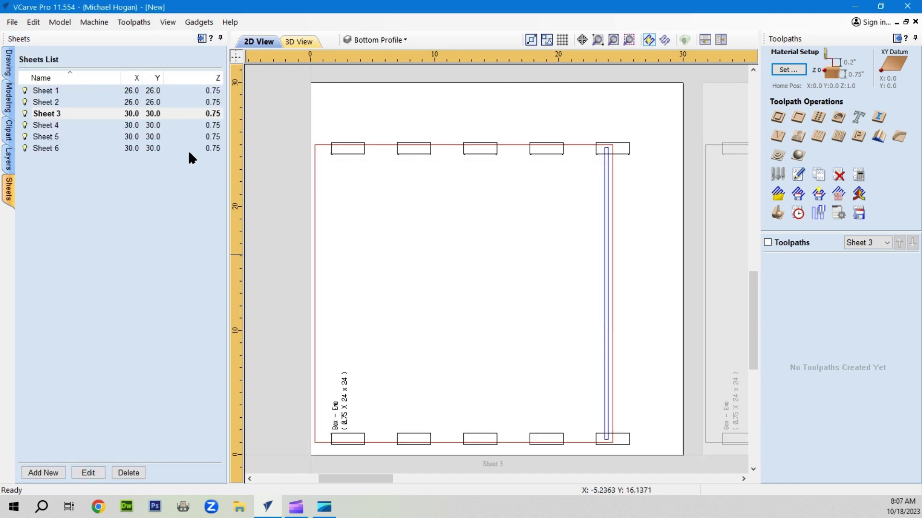
Step: Set the width and height of Sheet 2 to 30.0 inches each
left_click(151, 102)
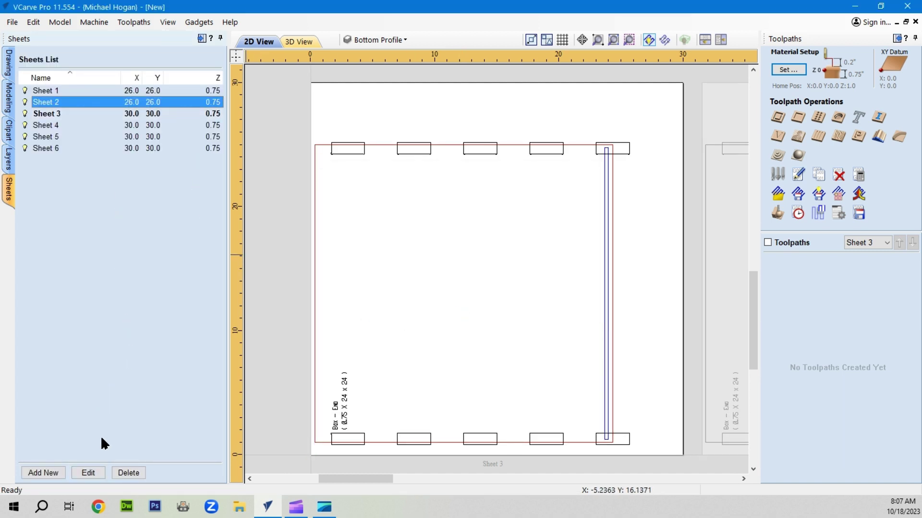
left_click(88, 474)
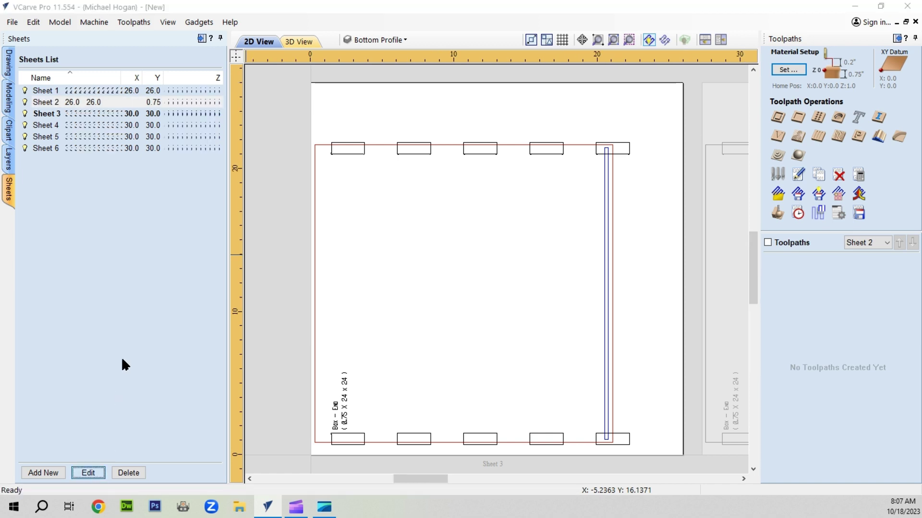
type("30.0")
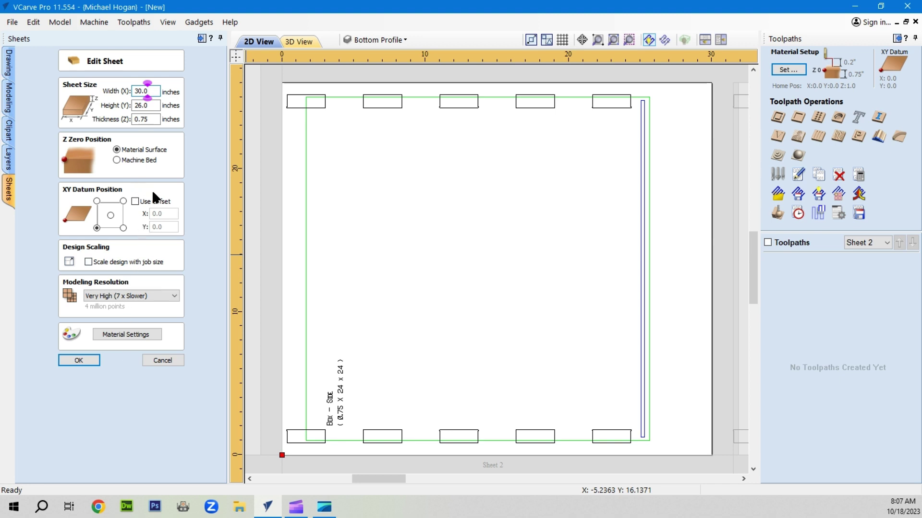
key("Tab")
type("30.0")
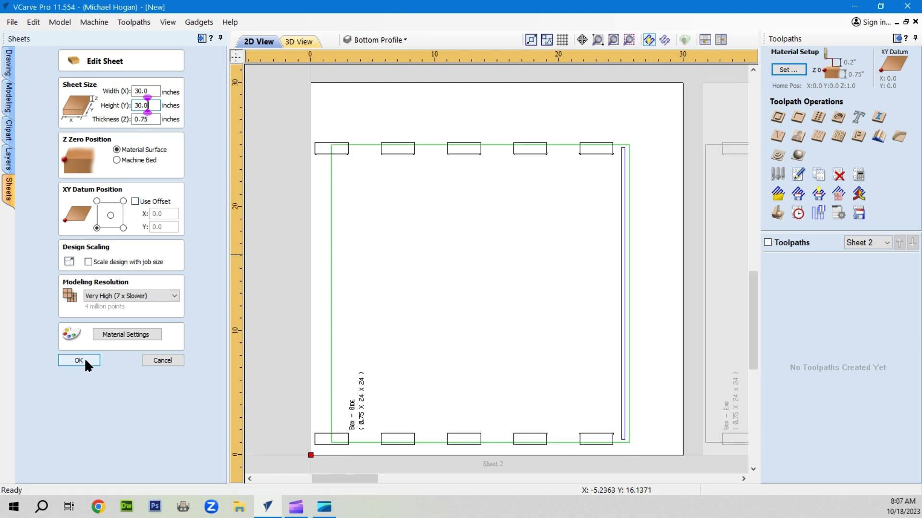
left_click(85, 360)
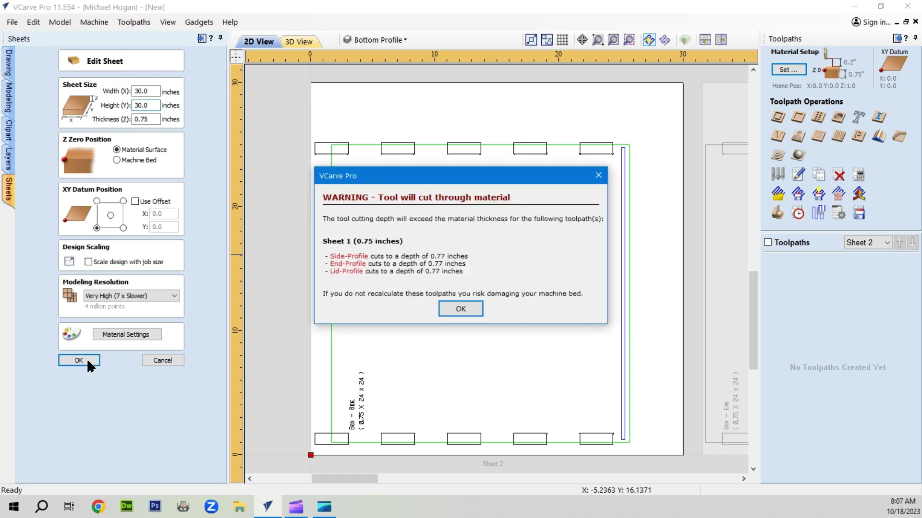
left_click(468, 308)
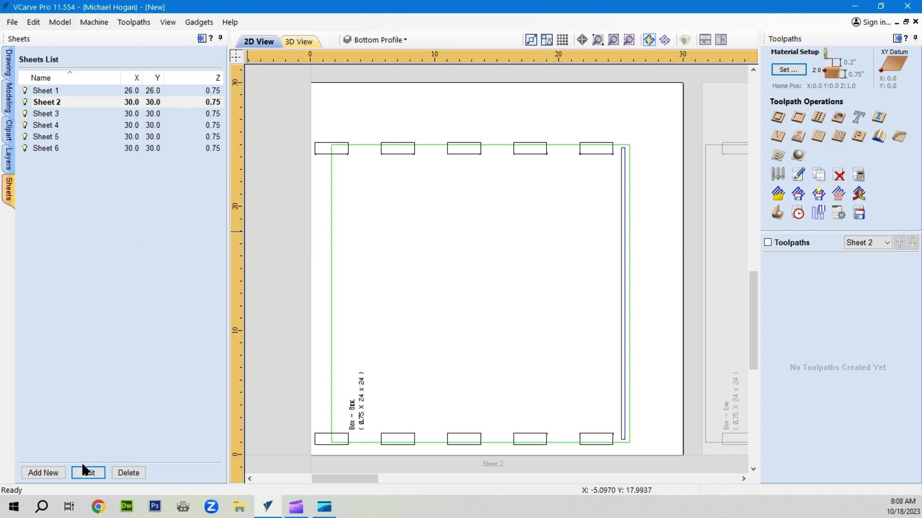
Step: Resize Sheet 1, which holds a box side, to 30.0 by 30.0 inches
left_click(142, 89)
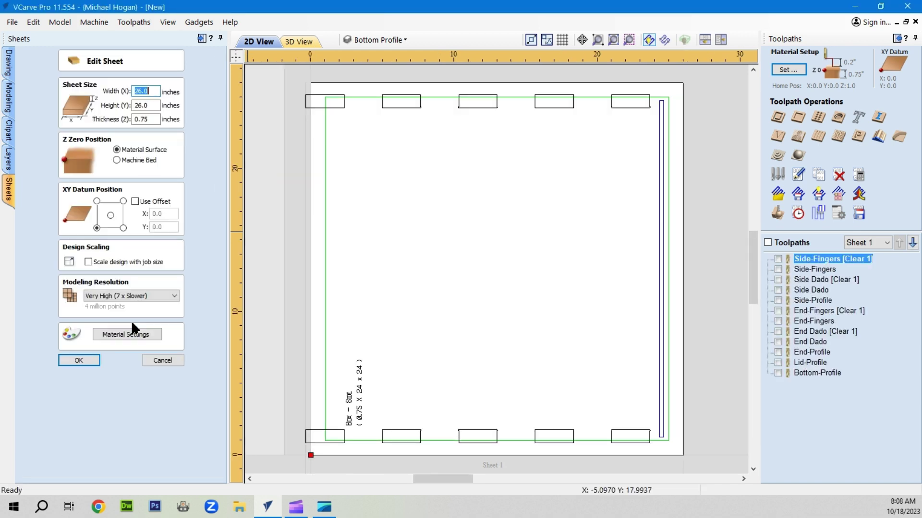
type("30.0")
key("Tab")
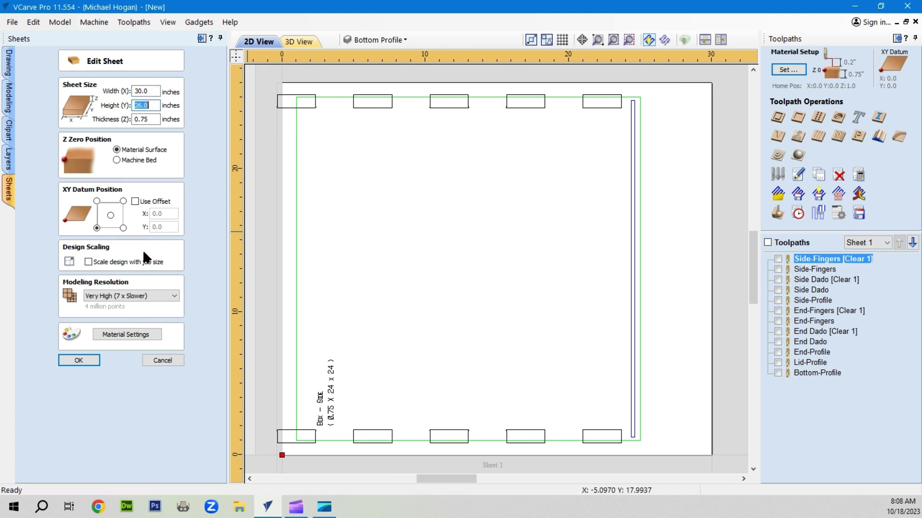
type("30.0")
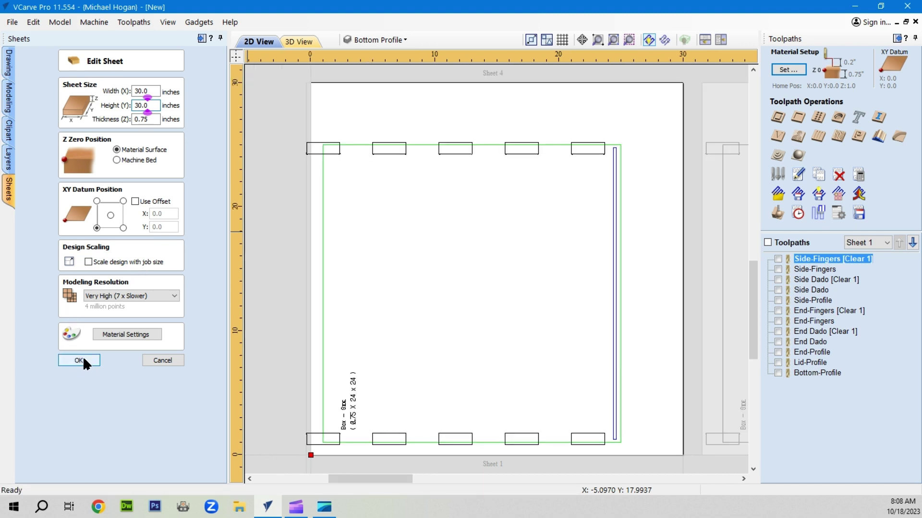
left_click(84, 360)
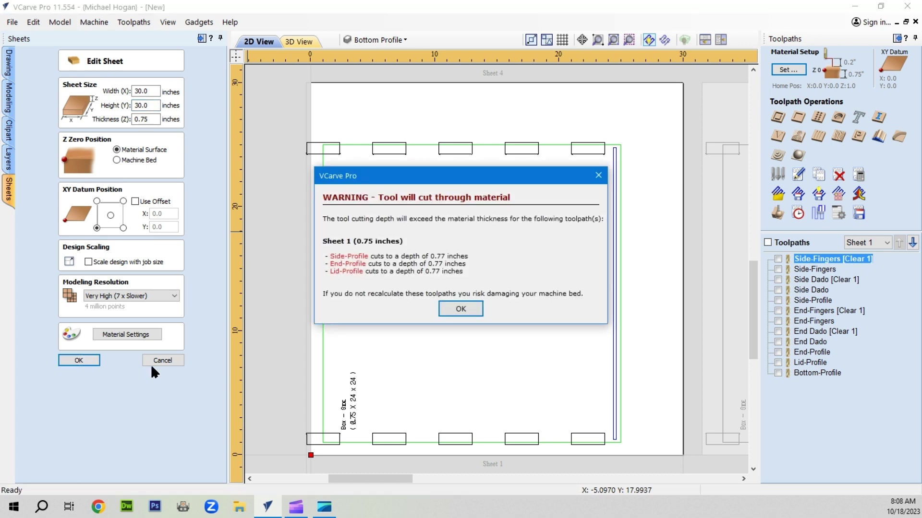
left_click(452, 310)
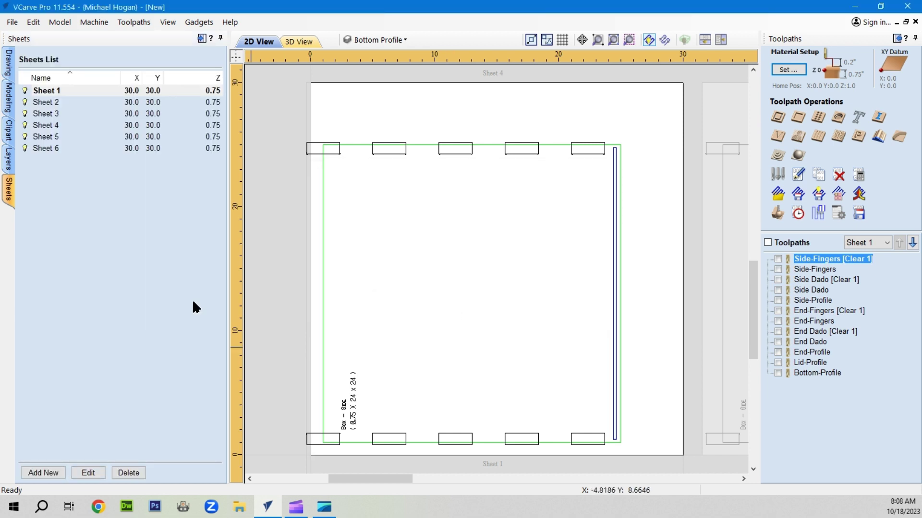
Step: Select all the box side vectors on Sheet 1 and center them in the material
scroll(395, 309, "down", 3)
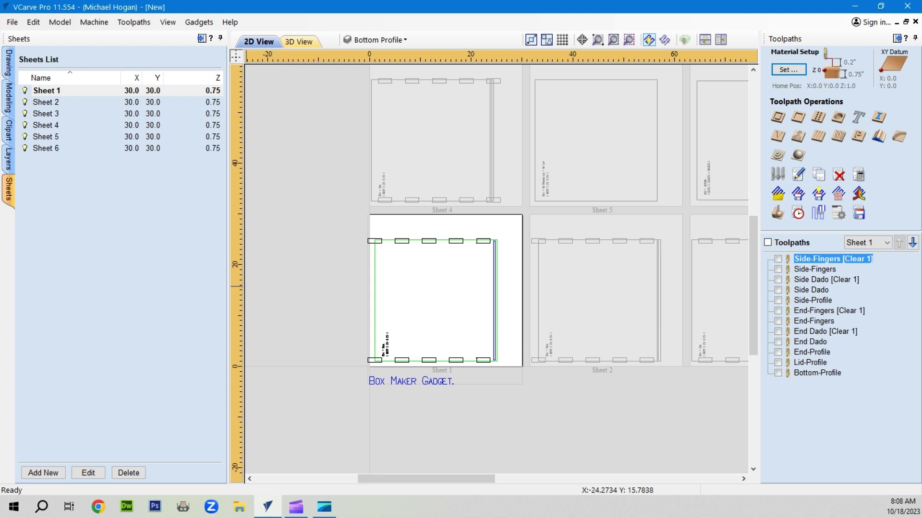
left_click(9, 62)
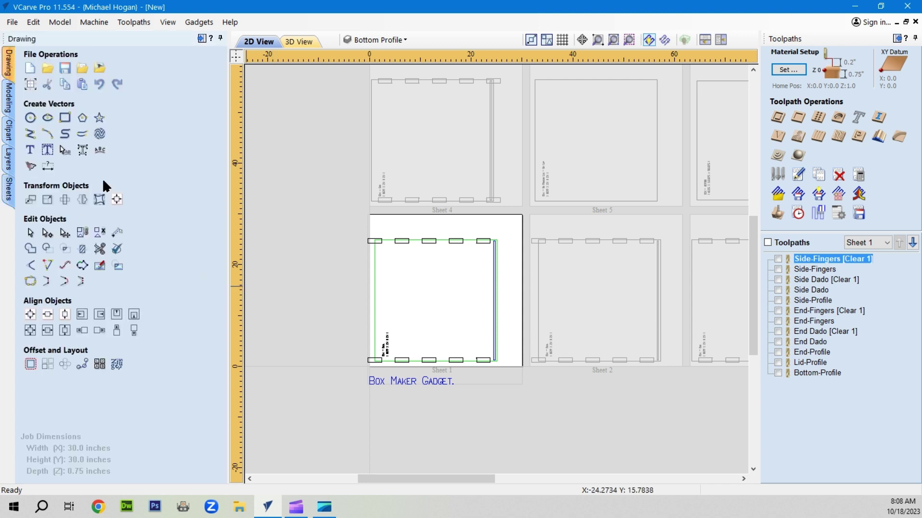
left_click_drag(355, 222, 516, 372)
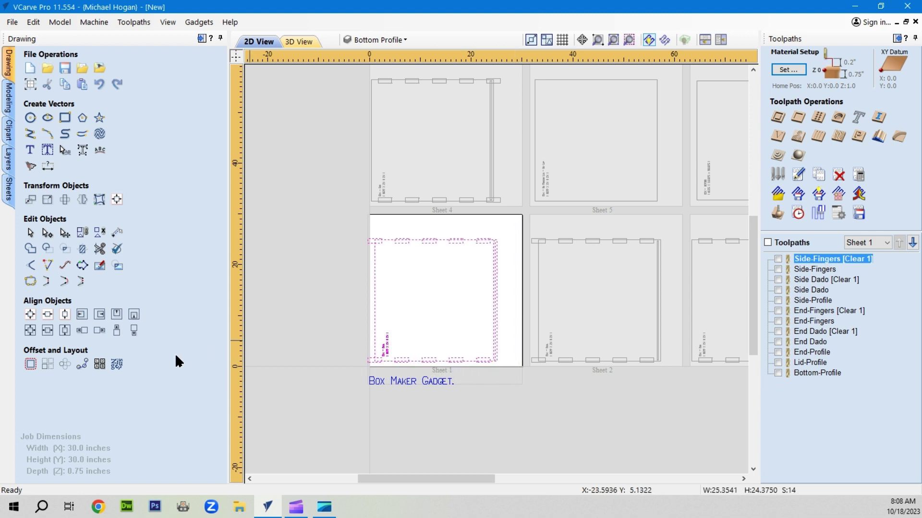
left_click(29, 314)
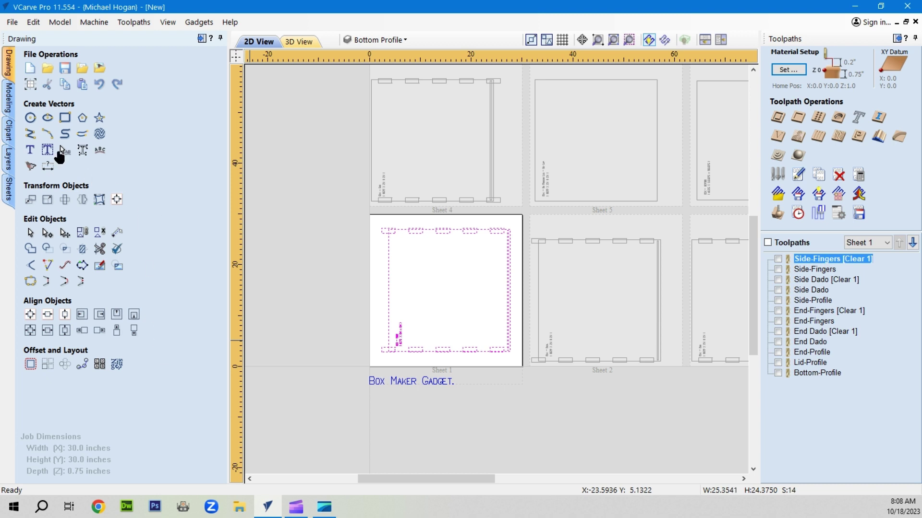
Step: Rename Sheet 1 as "Side 1" in the sheets list
left_click(8, 192)
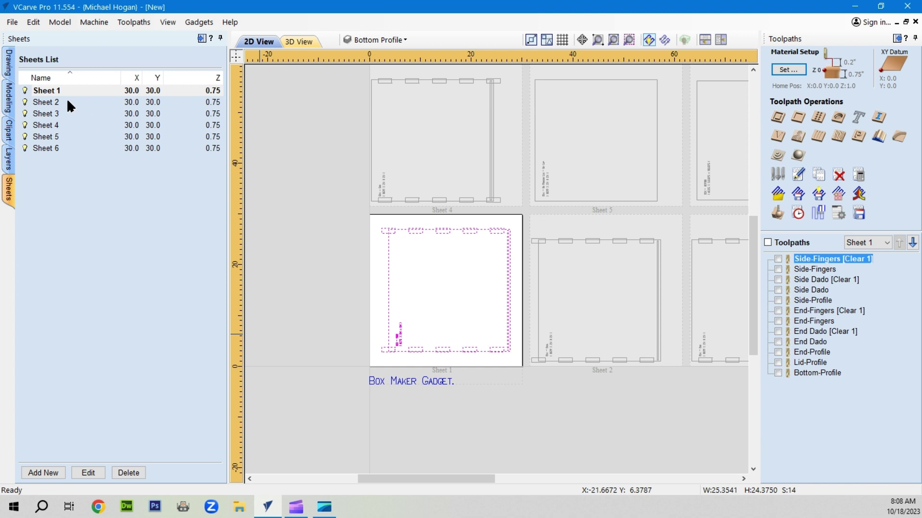
left_click(44, 92)
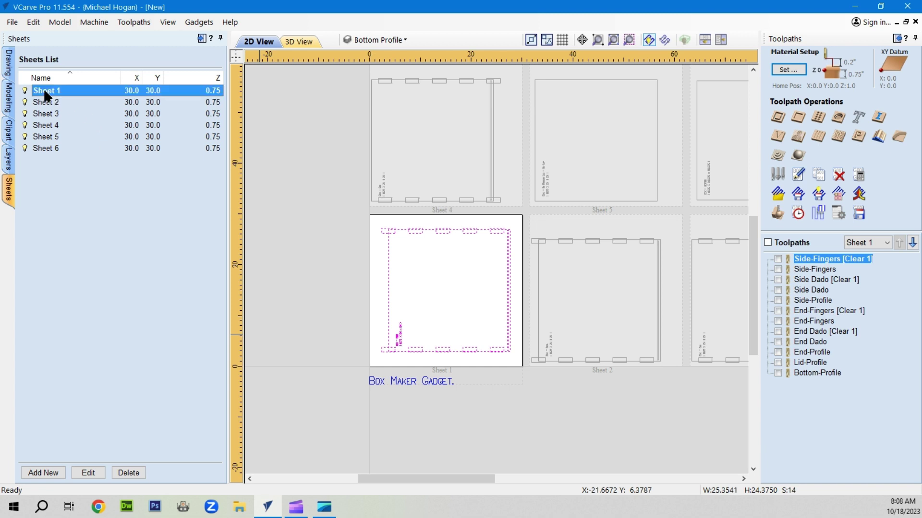
right_click(44, 91)
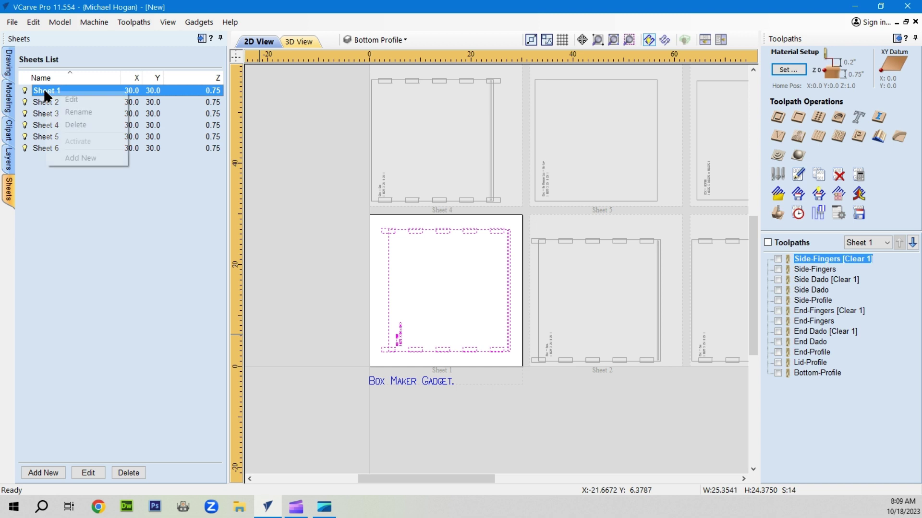
left_click(71, 114)
type("S")
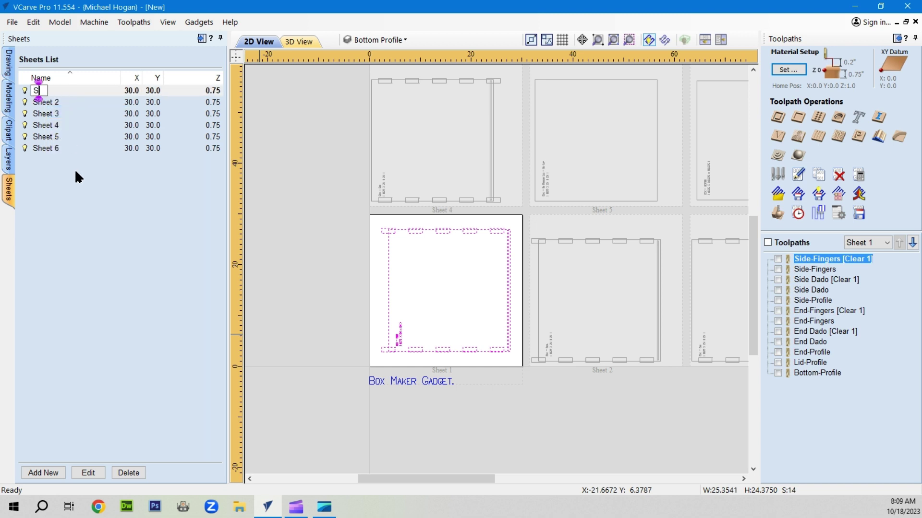
type("ide 1")
key("Return")
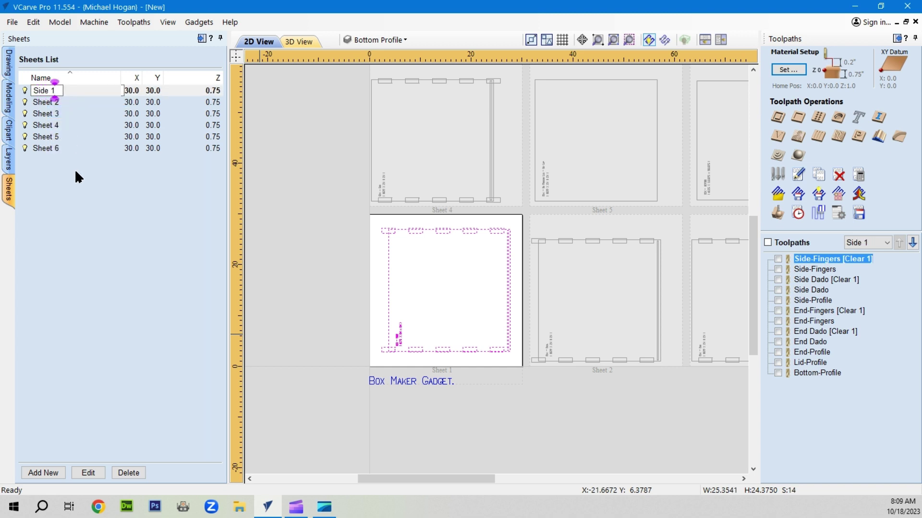
Step: Rename Sheet 2, which holds the second box side, as "Side 2"
left_click(52, 91)
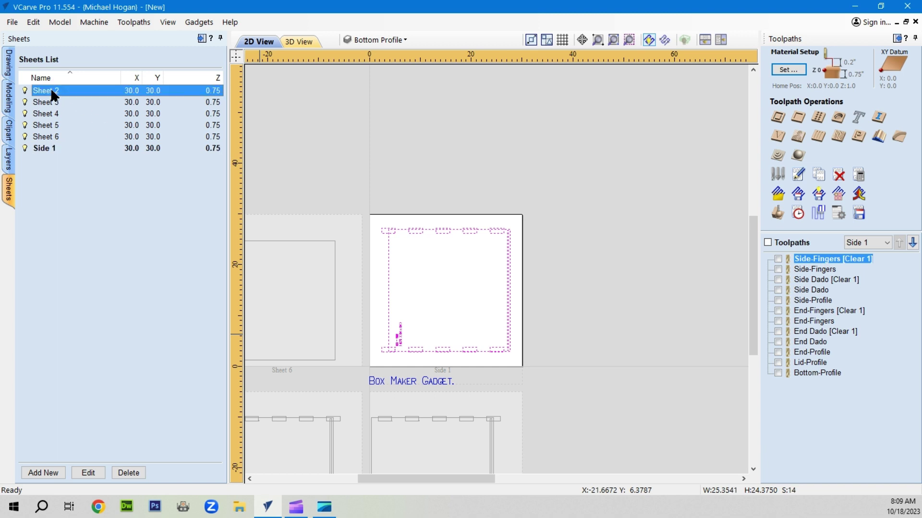
right_click(52, 90)
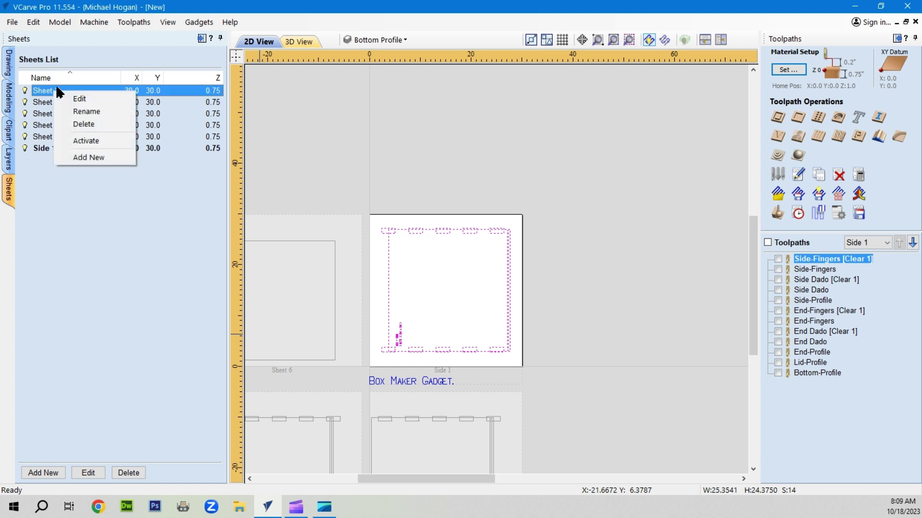
left_click(93, 113)
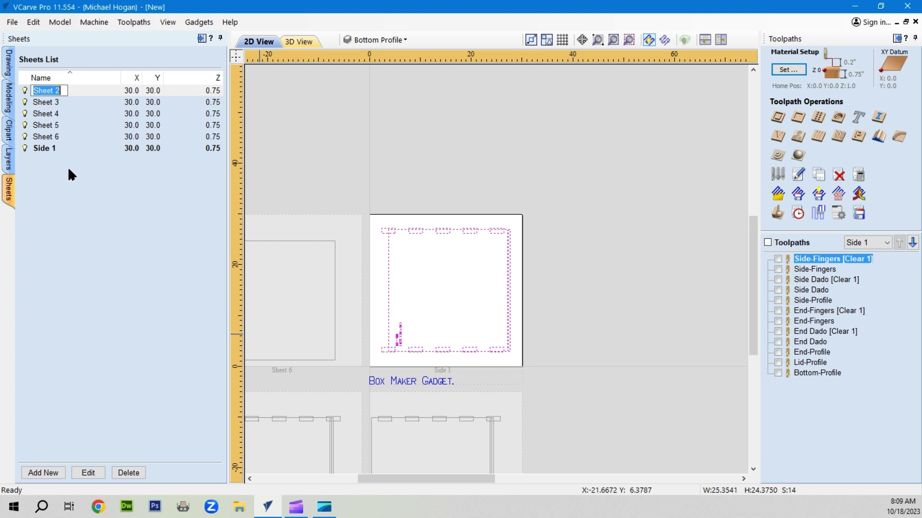
type("Side 2")
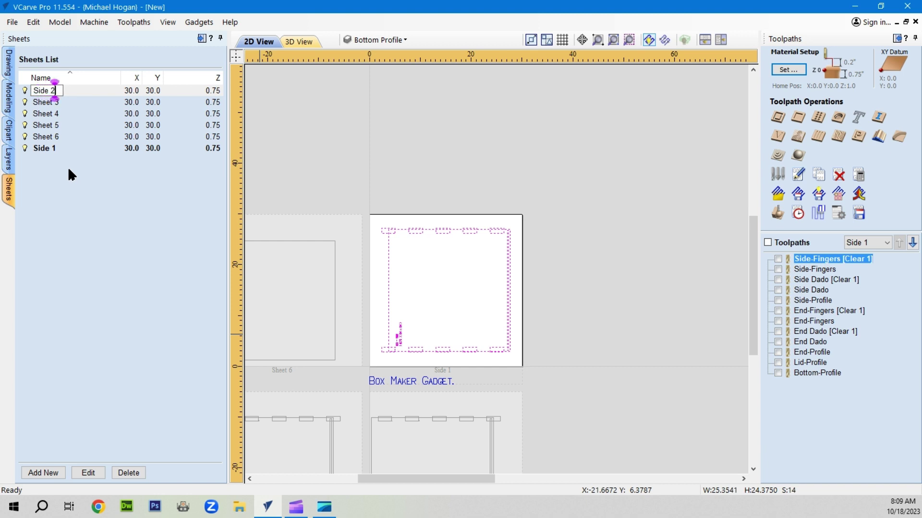
key("Return")
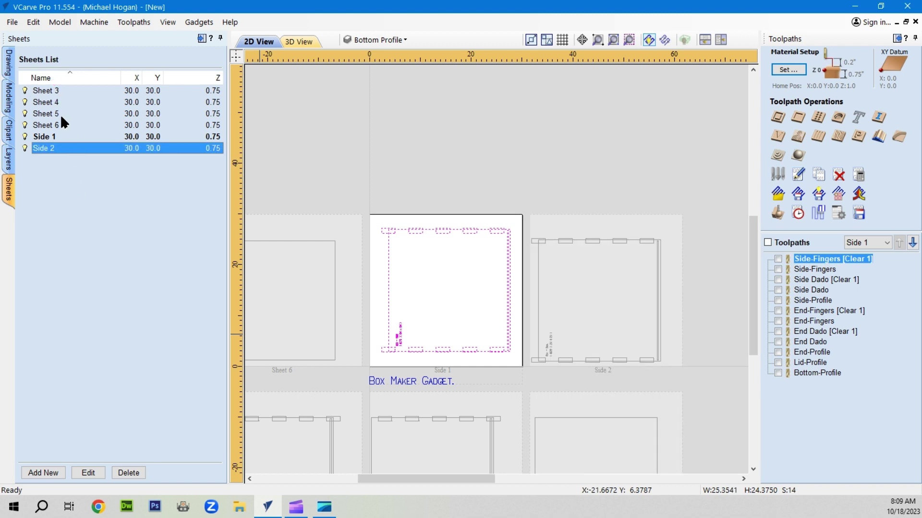
Step: Change the name of Sheet 3, which holds a box end, to "End 1"
left_click(46, 91)
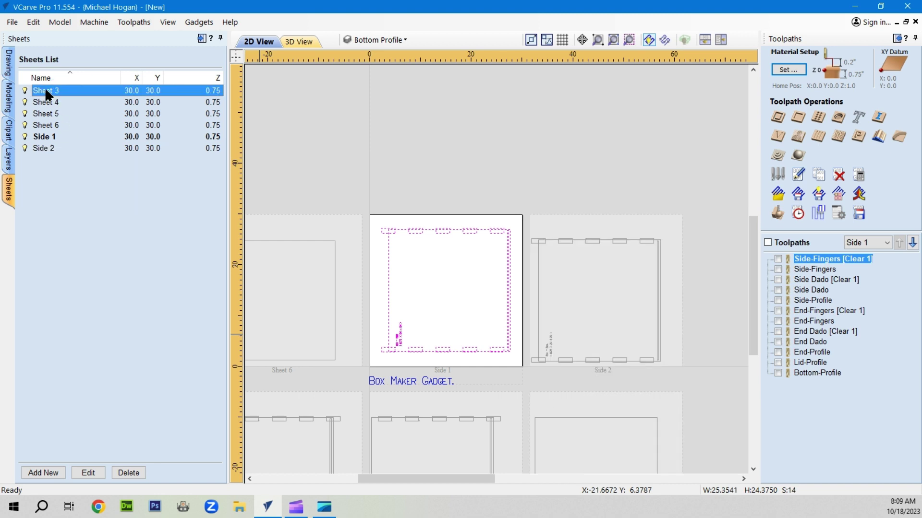
right_click(47, 91)
left_click(73, 110)
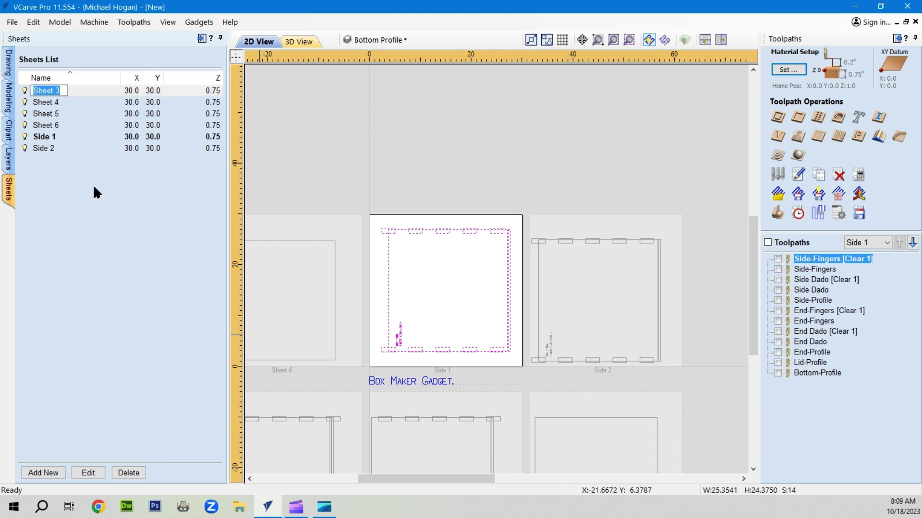
type("End 1")
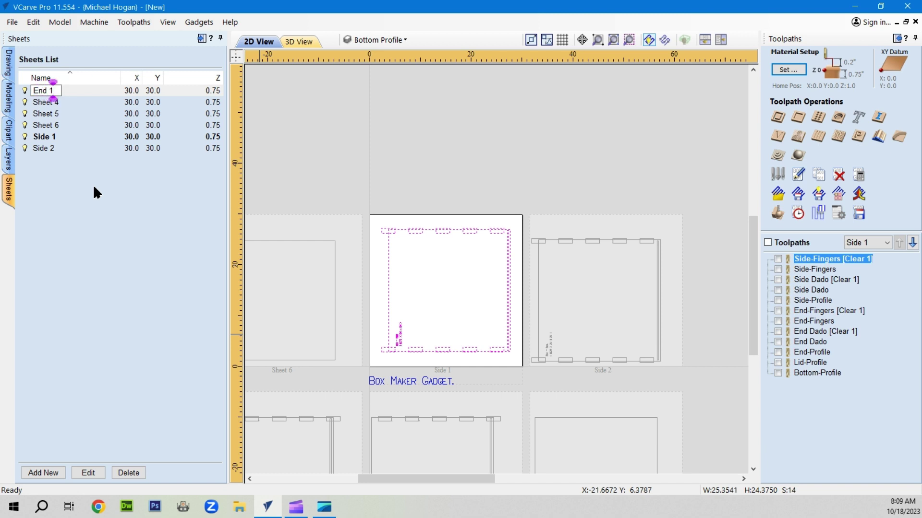
key("Return")
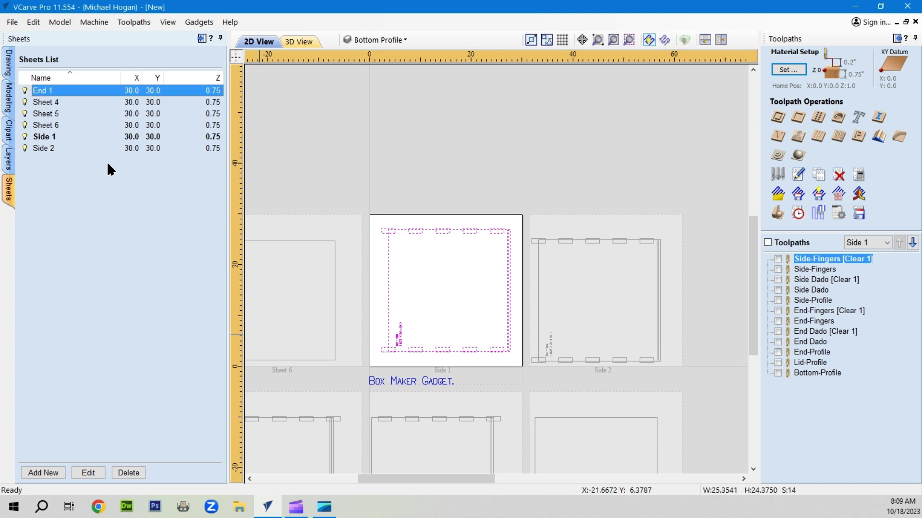
Step: Give Sheet 4, which holds the other box end, the name "End 2"
left_click(54, 101)
right_click(53, 101)
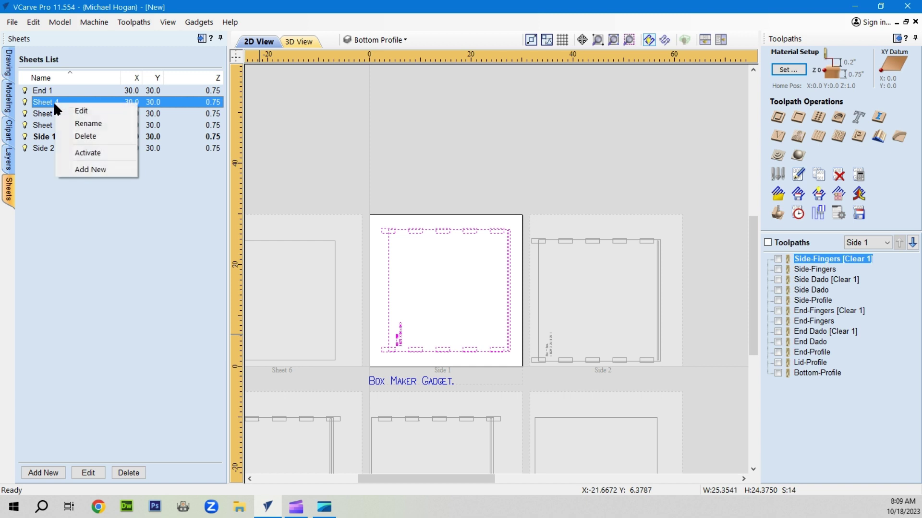
left_click(89, 124)
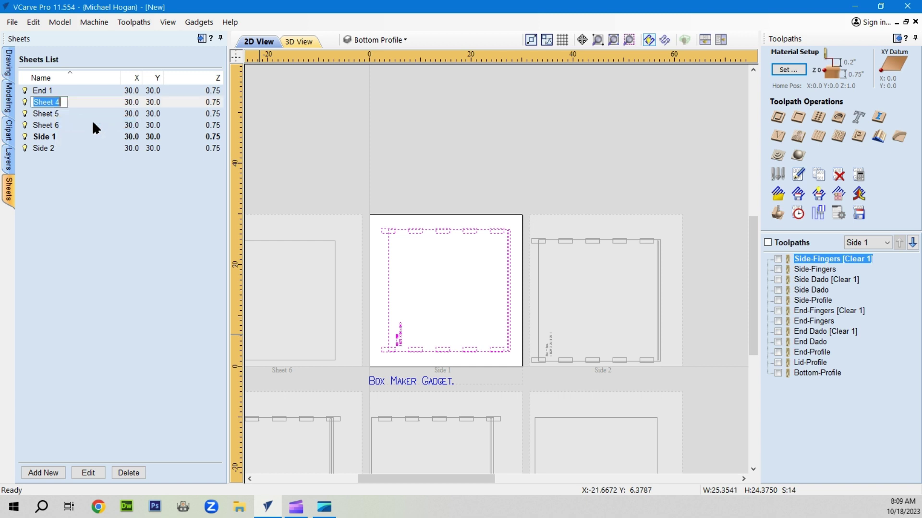
type("End")
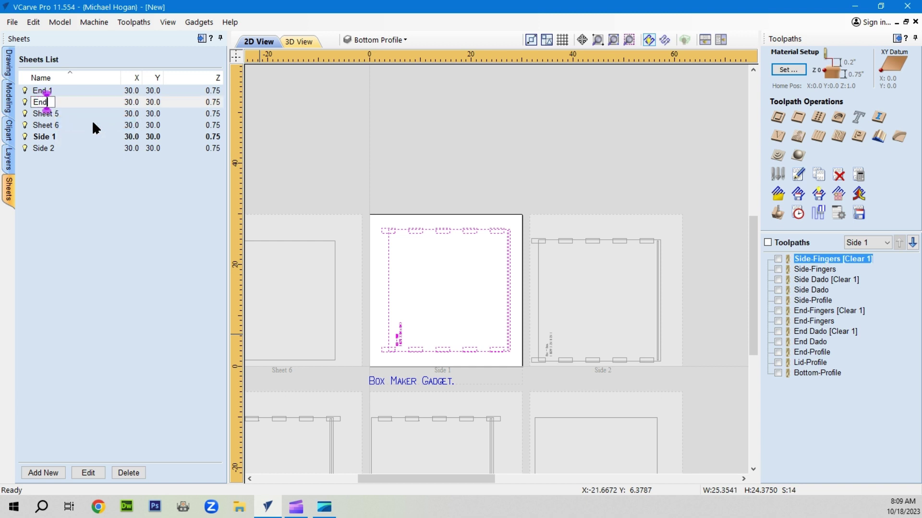
type(" 2")
key("Return")
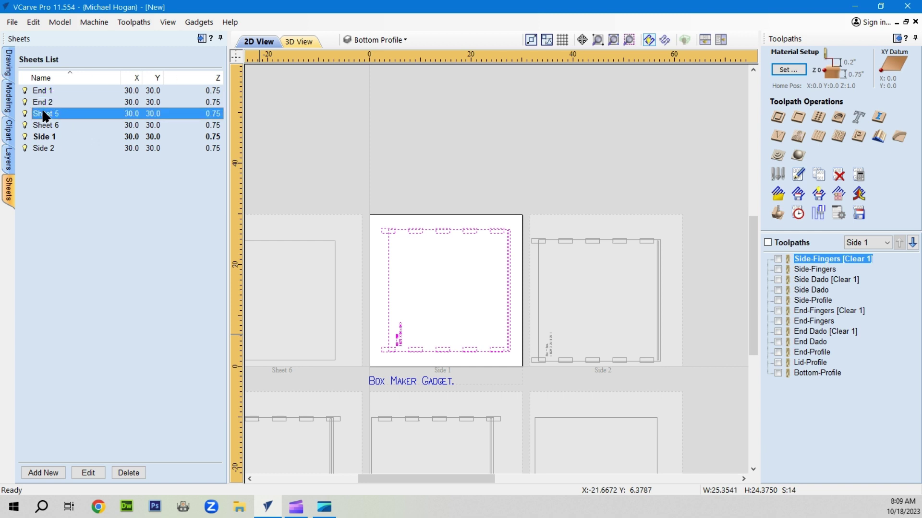
Step: Rename Sheet 5, which holds the lid without recess or lip, as "Lid" in the sheets list
right_click(44, 113)
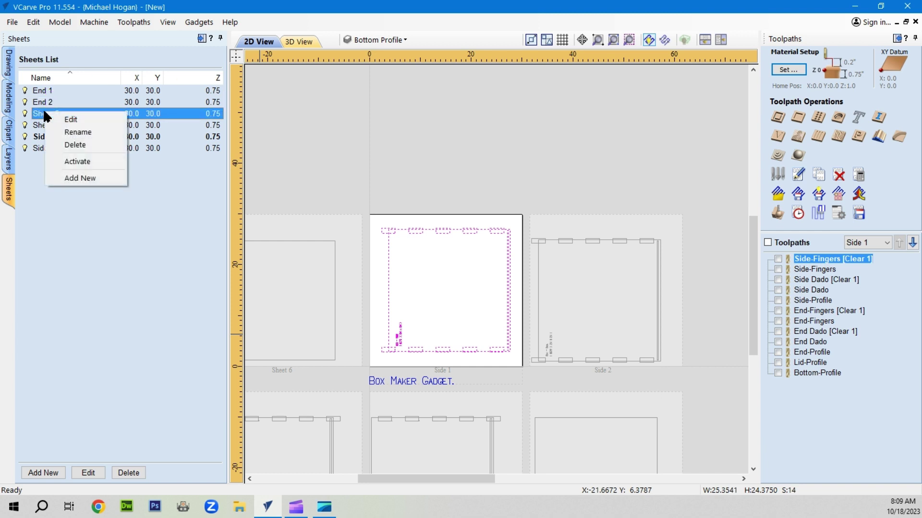
left_click(76, 132)
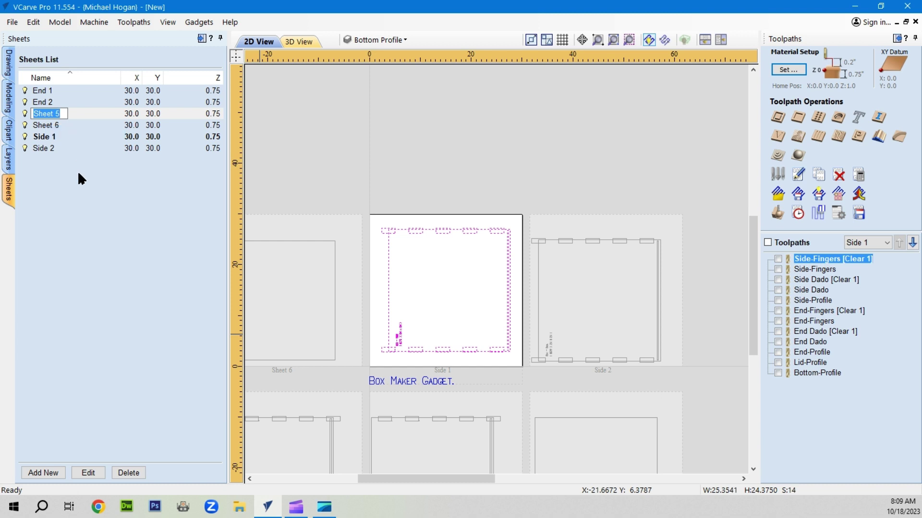
scroll(523, 383, "down", 3)
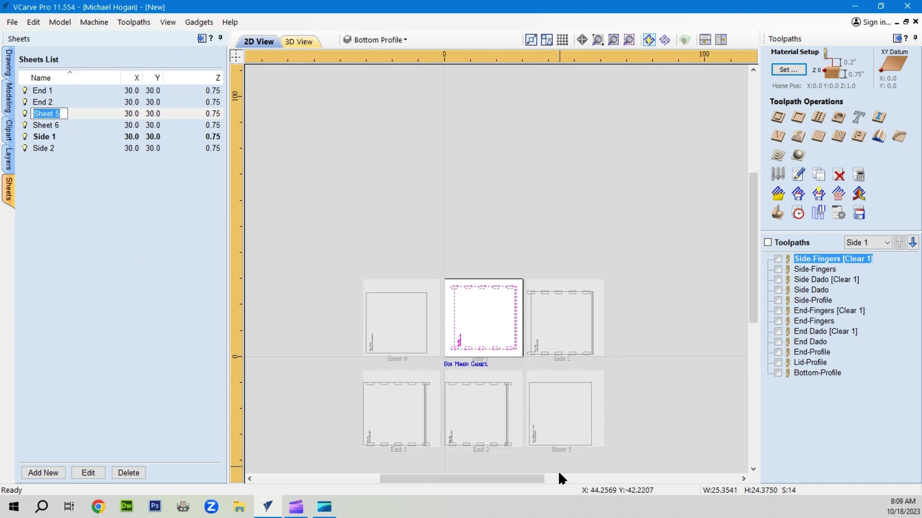
scroll(473, 473, "up", 2)
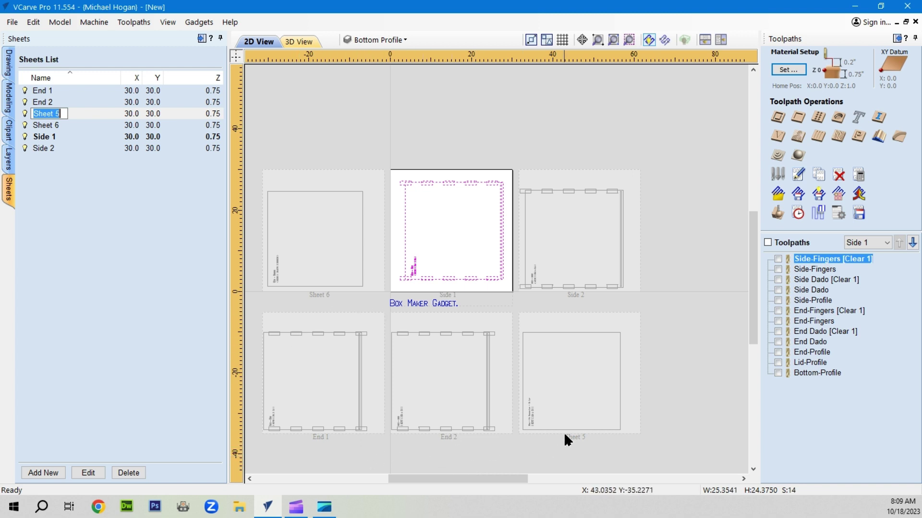
scroll(524, 449, "up", 2)
scroll(485, 427, "up", 4)
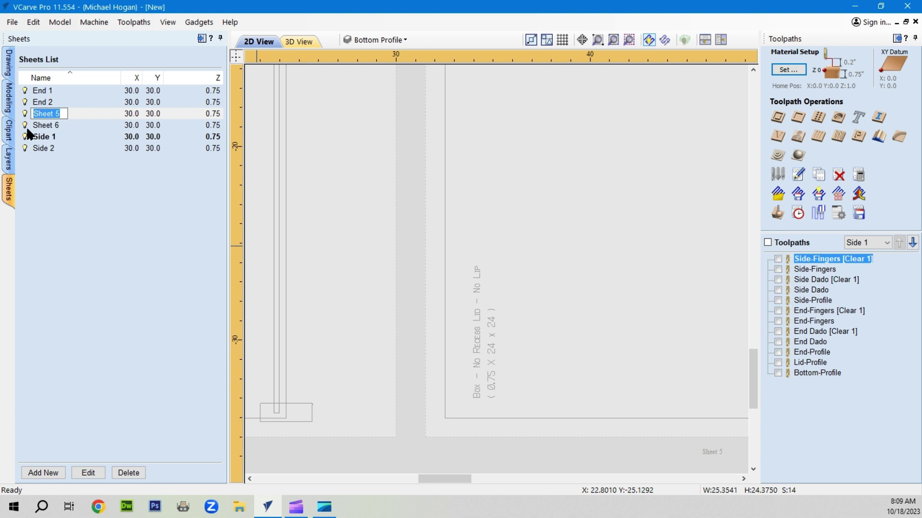
type("Lid")
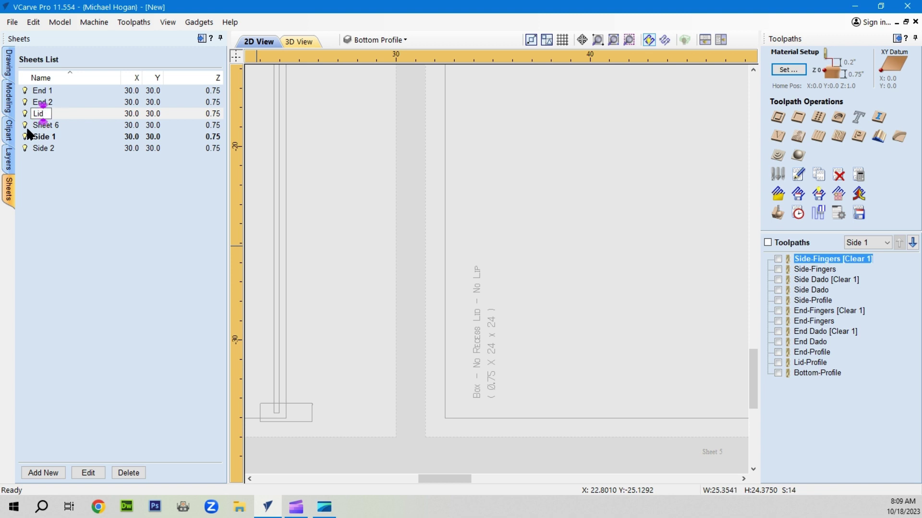
key("Return")
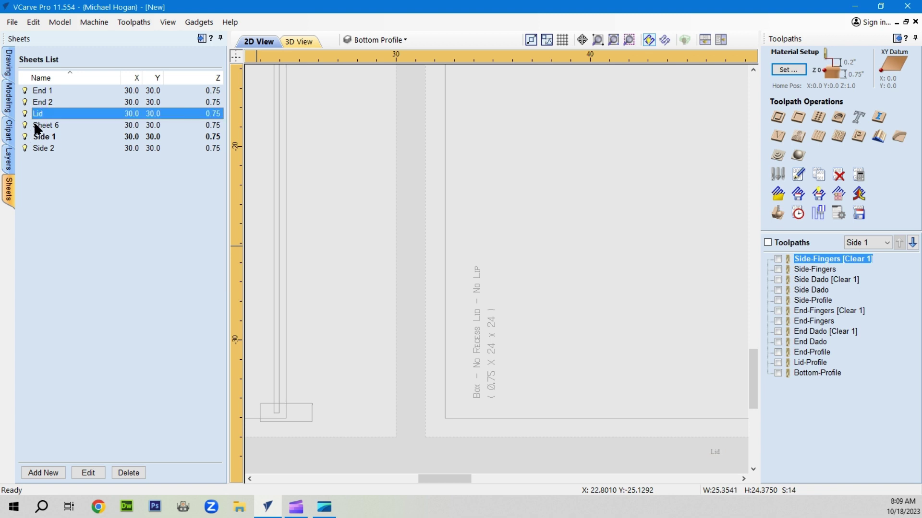
Step: Change the name of Sheet 6, the last sheet still carrying a default name, to "Bottom"
left_click(40, 126)
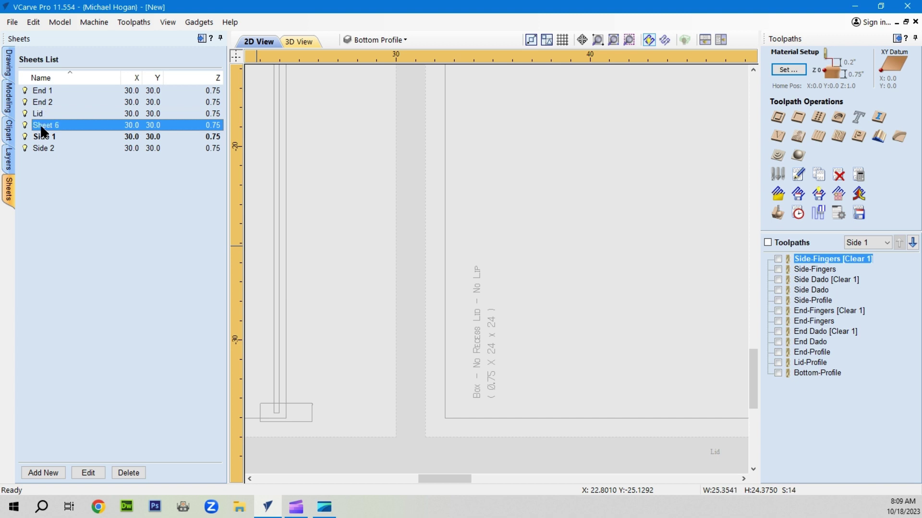
left_click(41, 125)
right_click(41, 127)
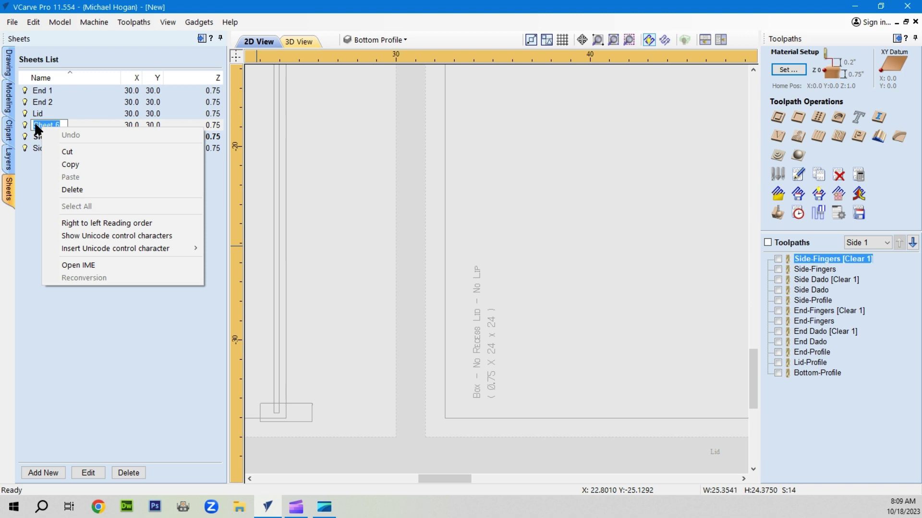
left_click(37, 127)
right_click(43, 126)
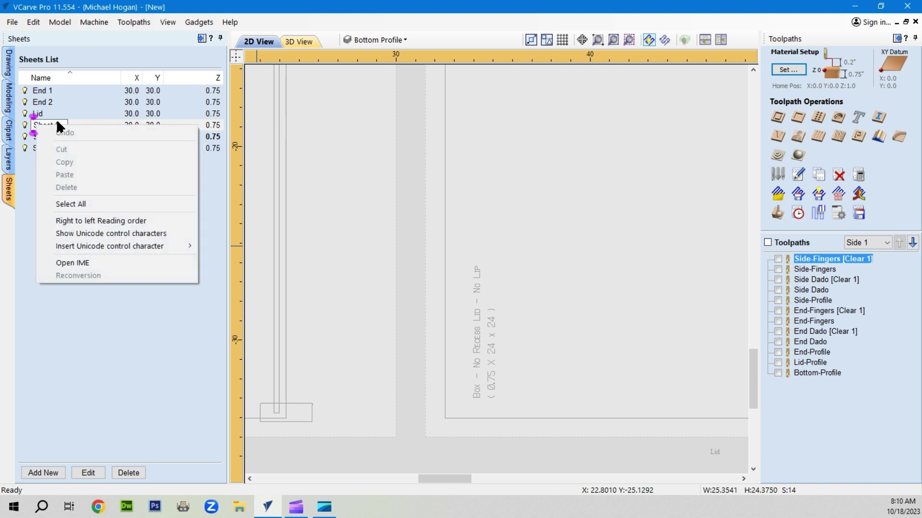
left_click(56, 122)
left_click_drag(64, 125, 24, 129)
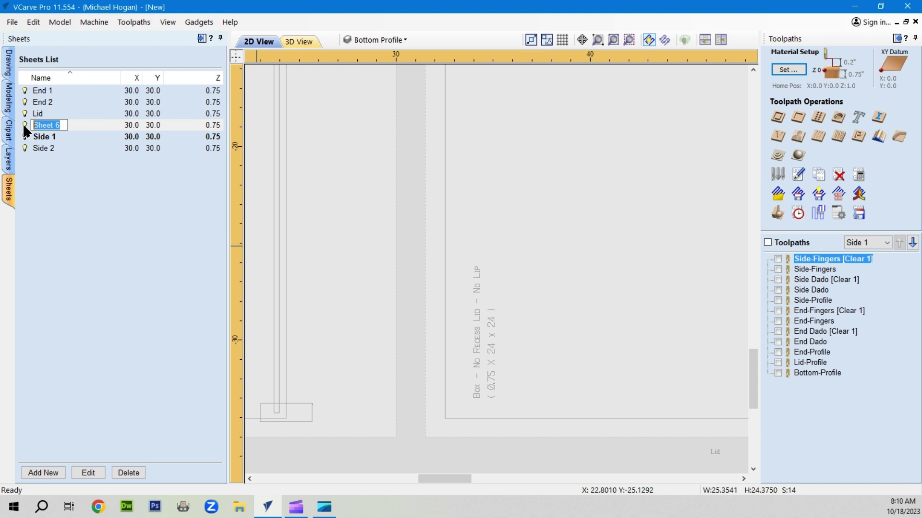
type("Bottom")
key("Return")
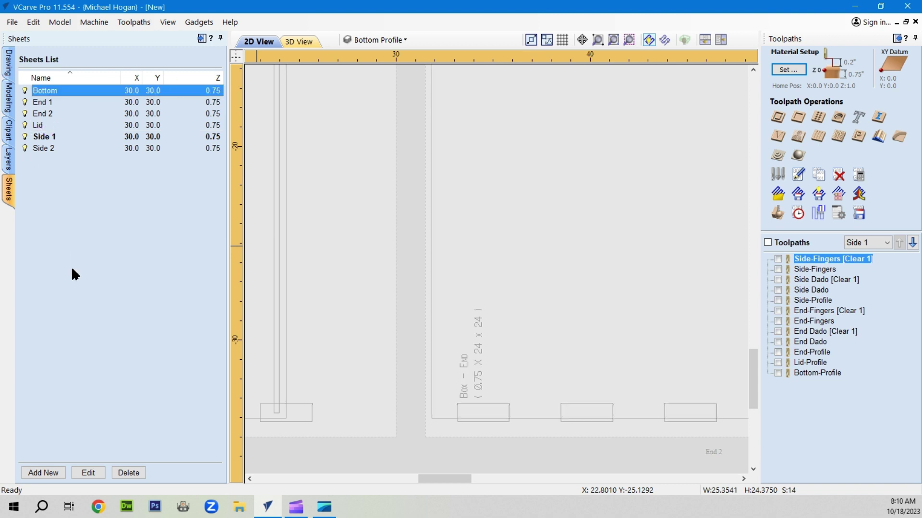
Step: Make Side 2 the active sheet
scroll(287, 224, "down", 2)
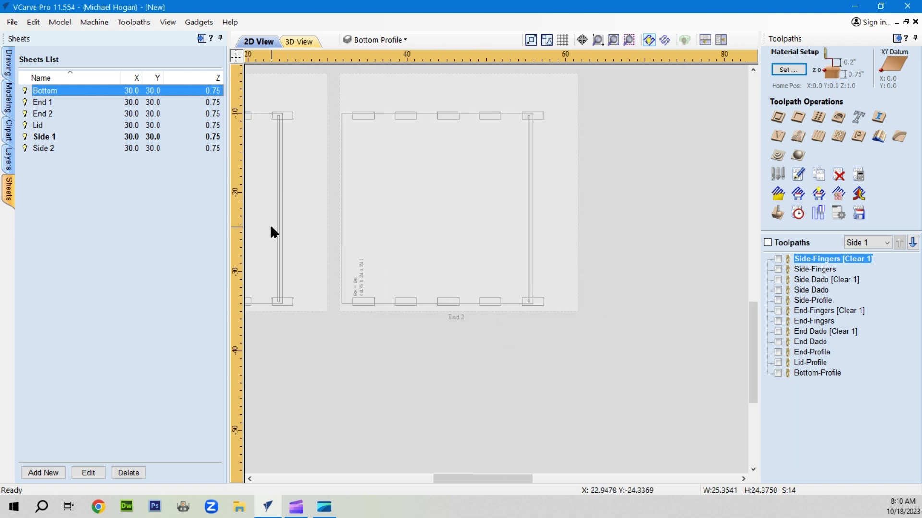
scroll(269, 224, "down", 1)
scroll(605, 216, "down", 1)
scroll(648, 236, "down", 1)
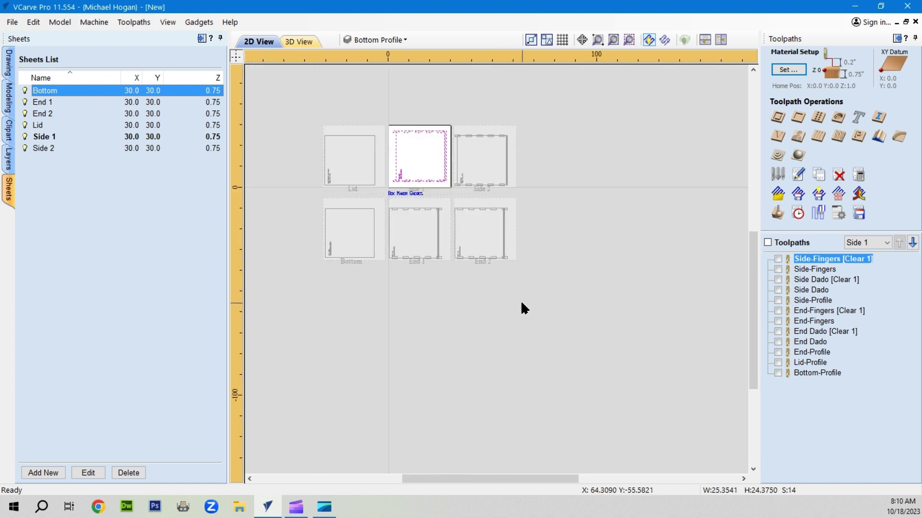
scroll(523, 303, "up", 1)
scroll(502, 307, "up", 1)
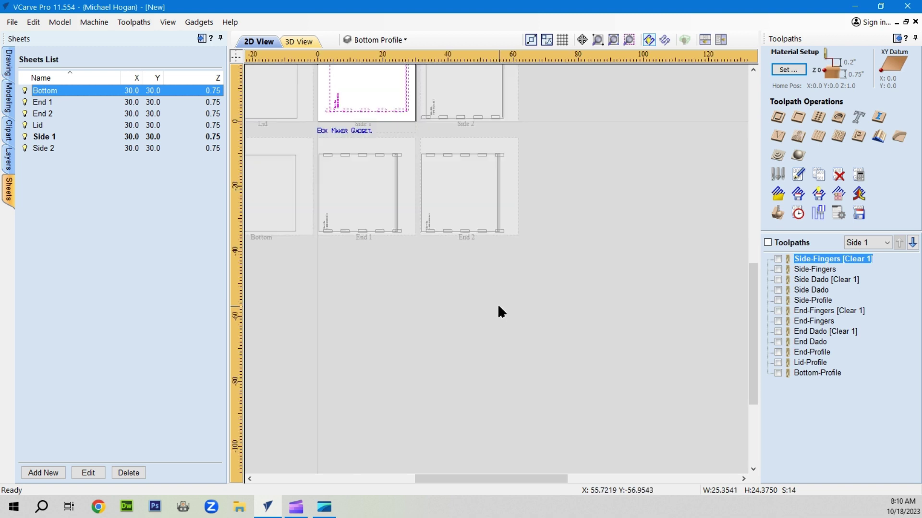
scroll(499, 307, "down", 1)
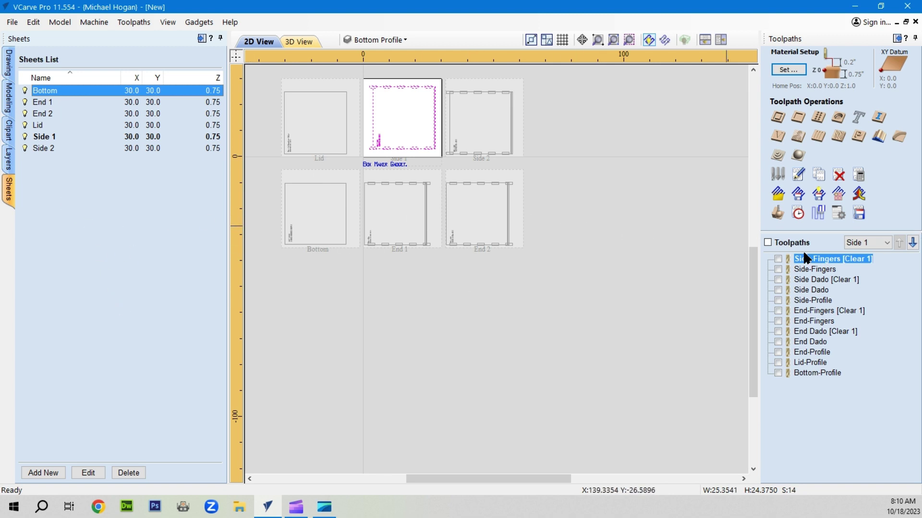
left_click(876, 238)
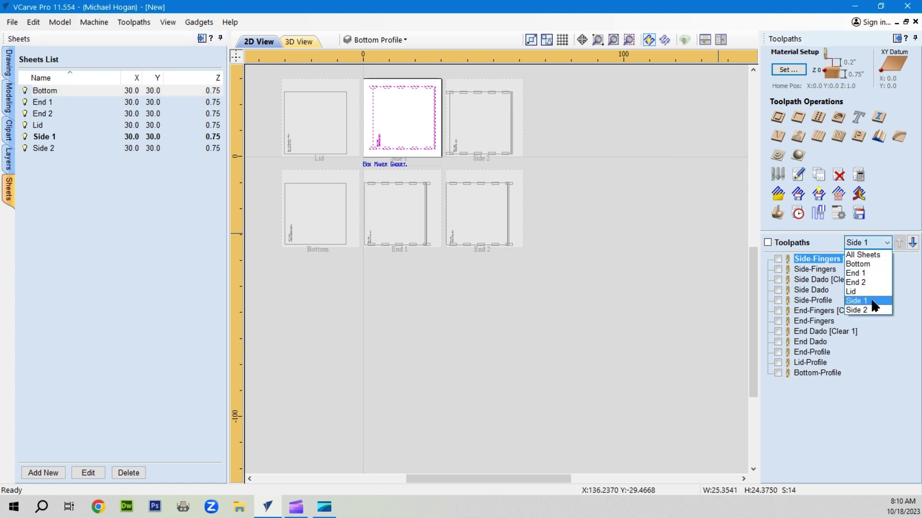
left_click(872, 310)
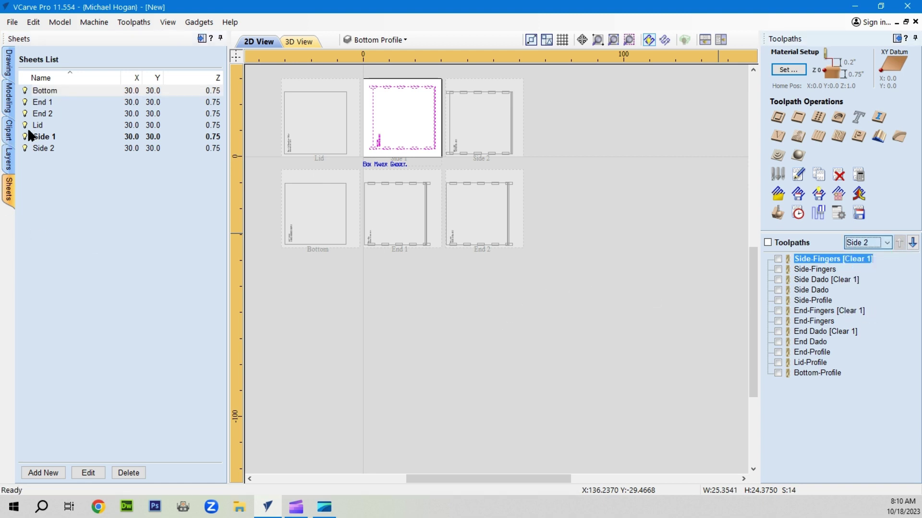
Step: Select all vectors of the box side on the Side 2 sheet and center them in the material
left_click(9, 64)
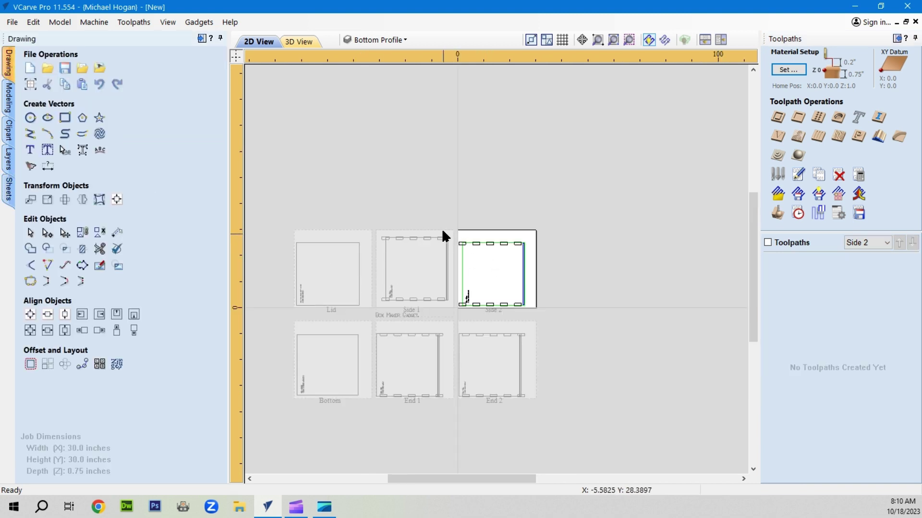
left_click_drag(451, 224, 532, 313)
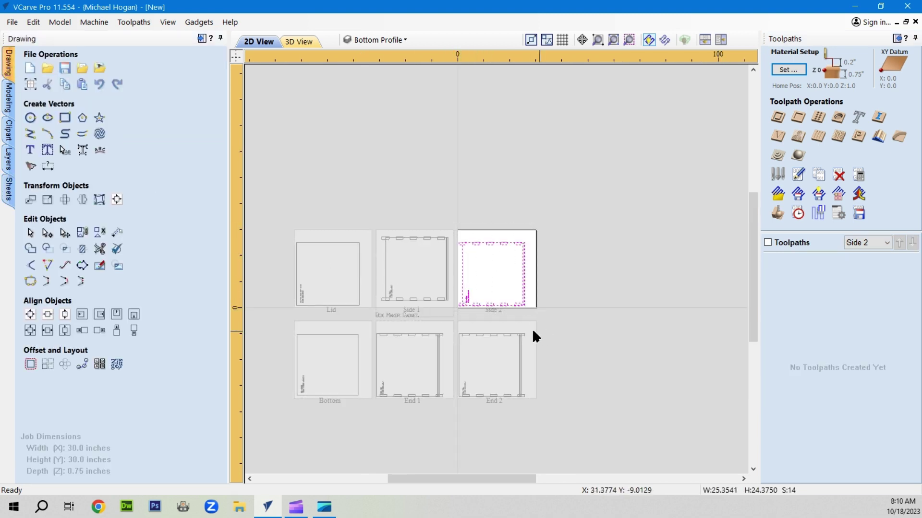
left_click(30, 314)
left_click(635, 278)
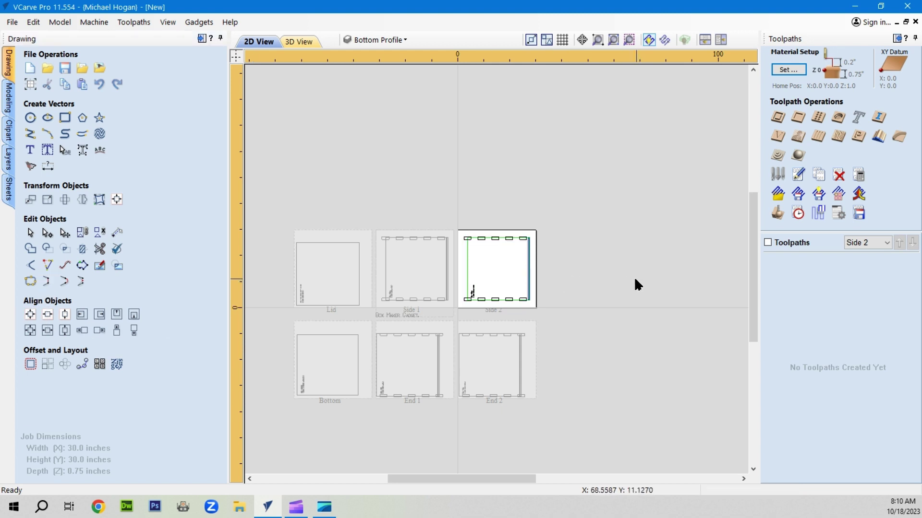
Step: Switch to the Bottom sheet and center all of its part vectors in the material
scroll(652, 323, "down", 2)
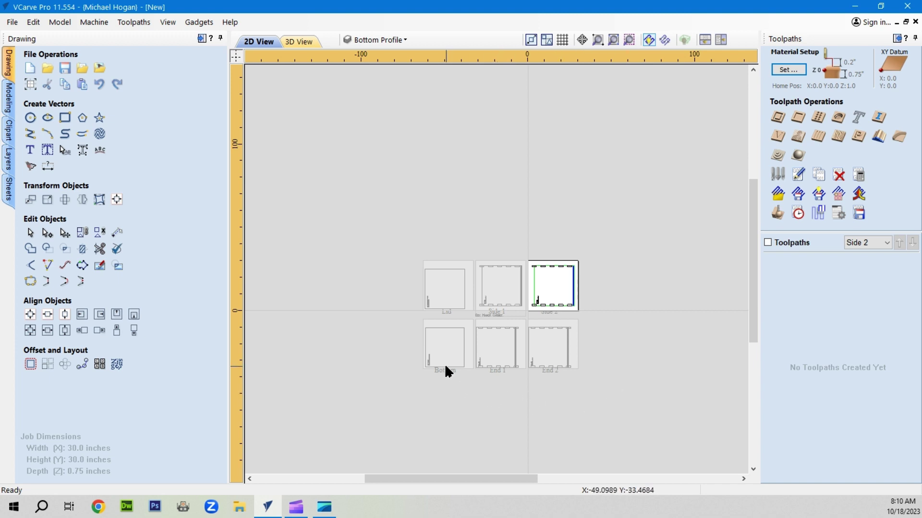
left_click(872, 239)
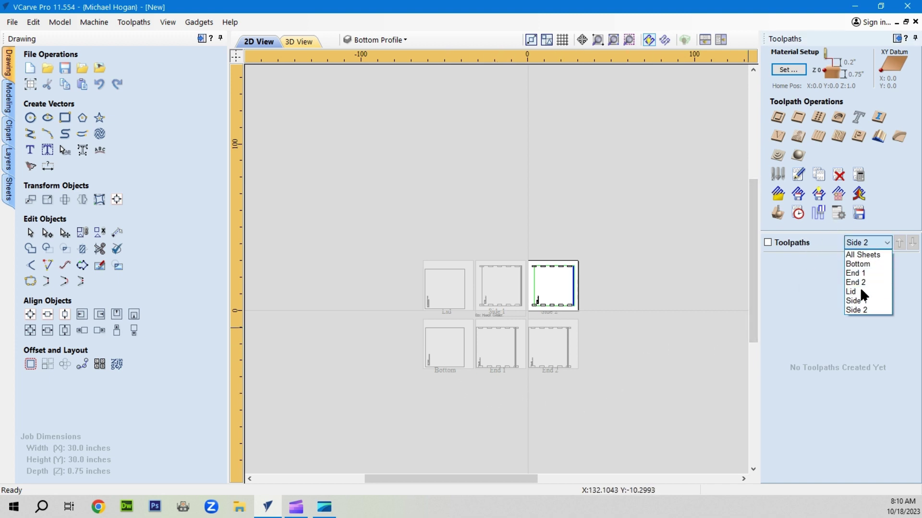
left_click(859, 260)
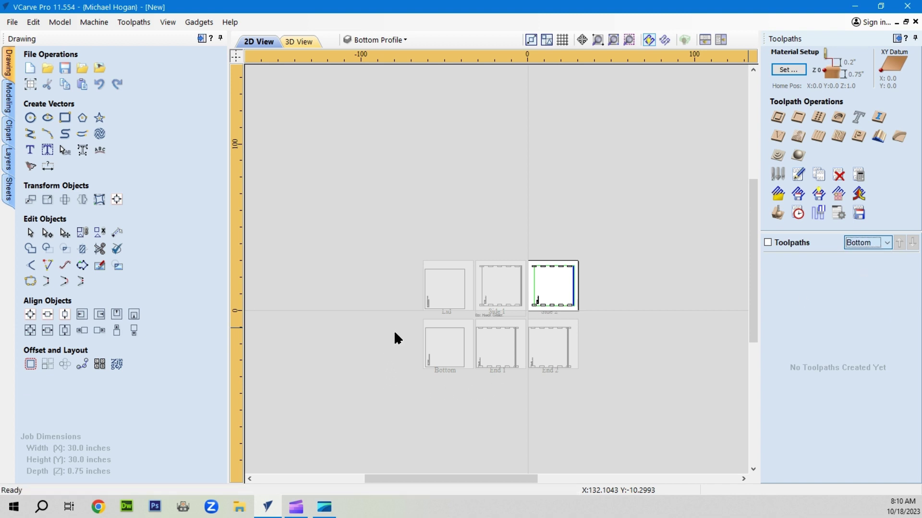
left_click_drag(460, 244, 509, 302)
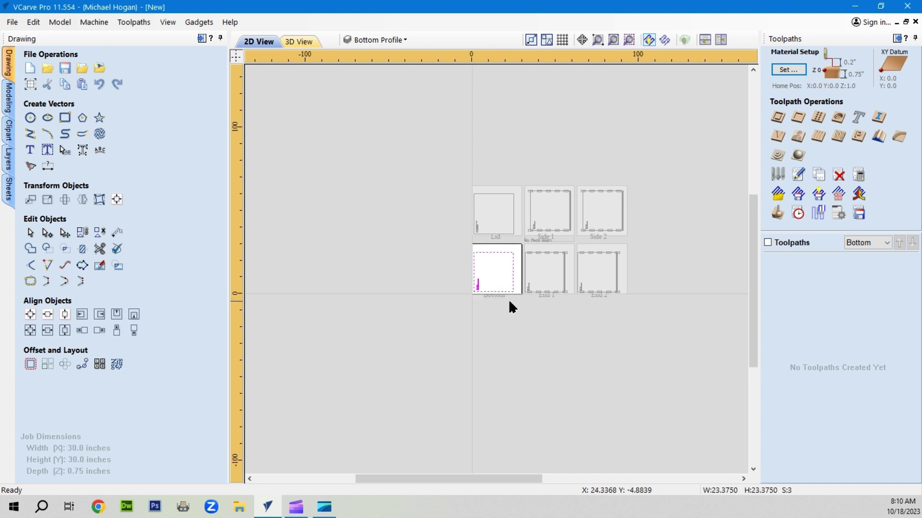
left_click(30, 315)
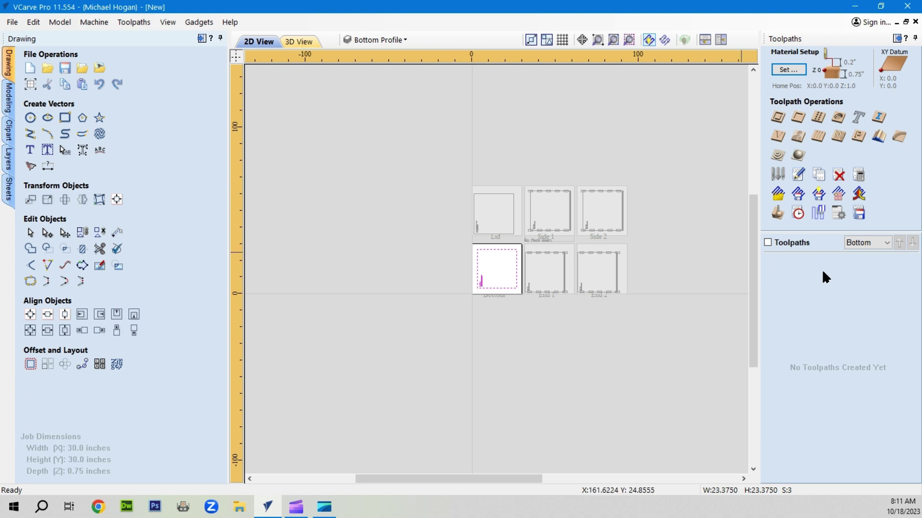
Step: Activate the Lid sheet and center the lid outline with its label text in the material
left_click(866, 243)
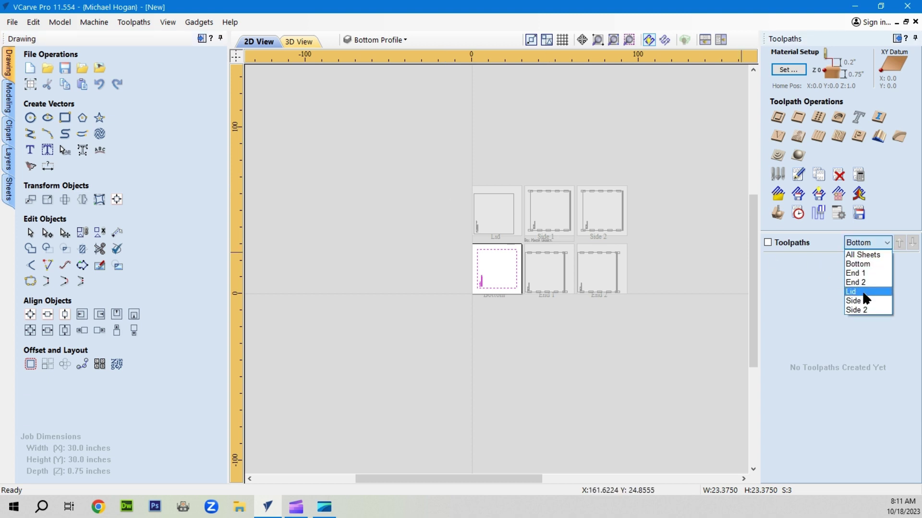
left_click(859, 290)
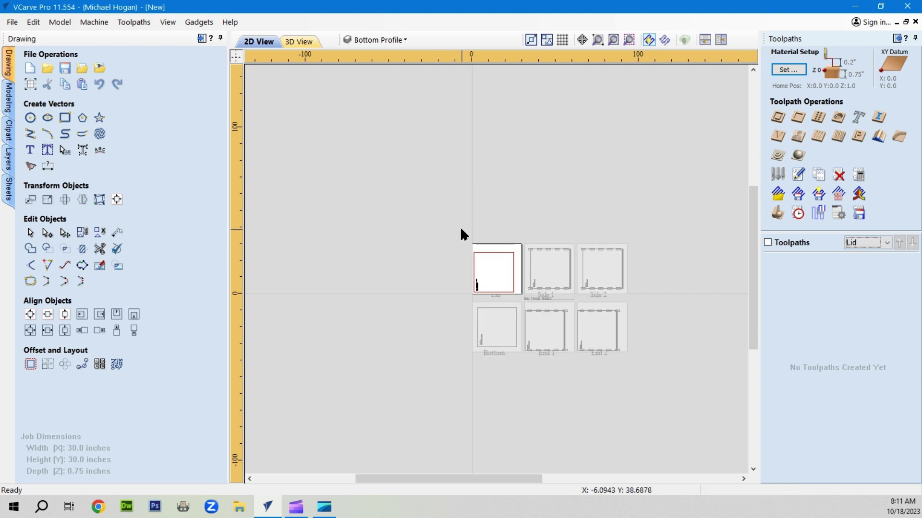
left_click_drag(459, 247, 522, 300)
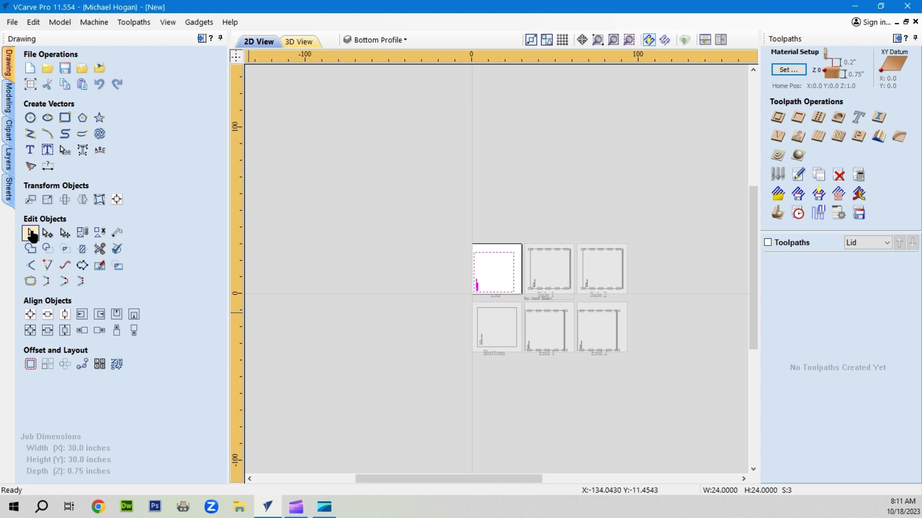
left_click(30, 315)
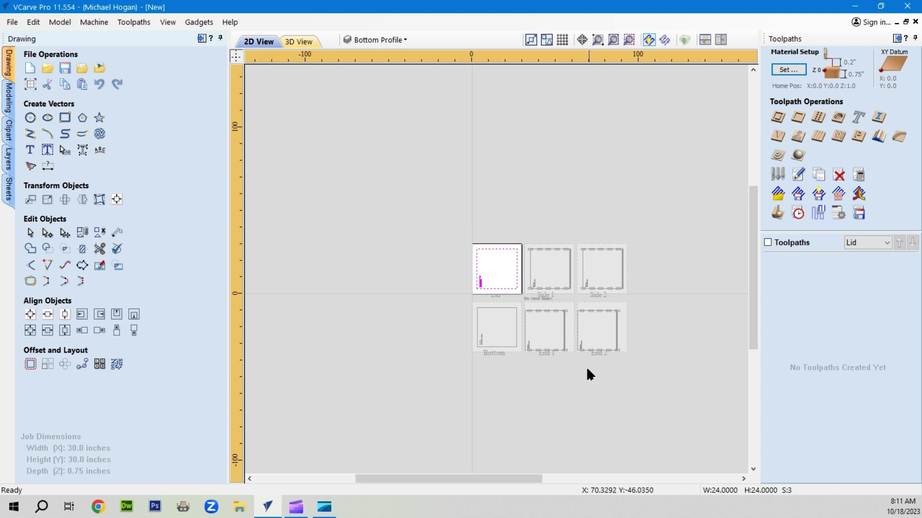
Step: Activate the End 2 sheet, center all vectors of the box end in the material, and clear the selection
scroll(586, 367, "down", 1)
scroll(589, 365, "up", 1)
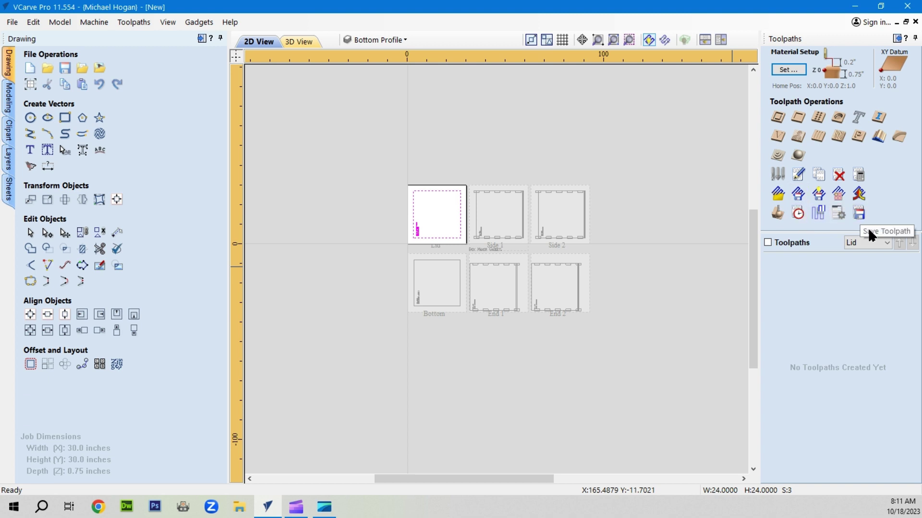
left_click(869, 243)
left_click(868, 283)
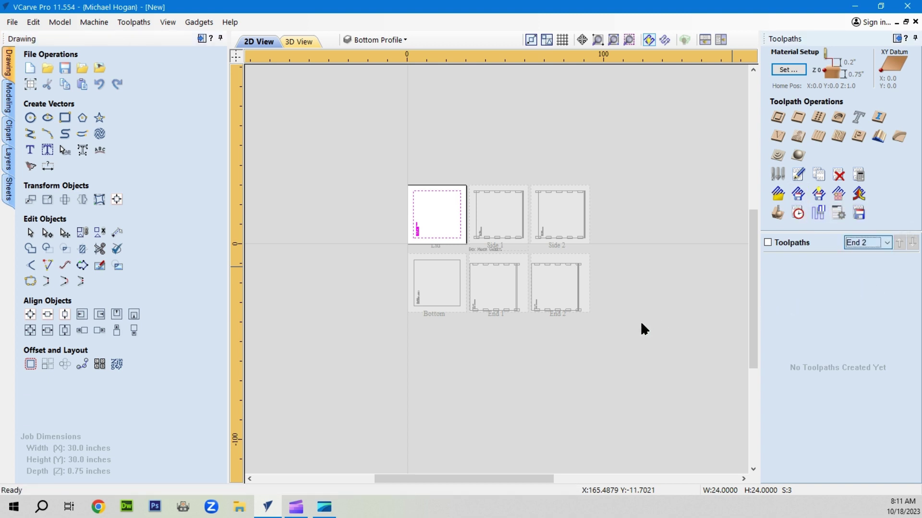
left_click_drag(462, 236, 542, 310)
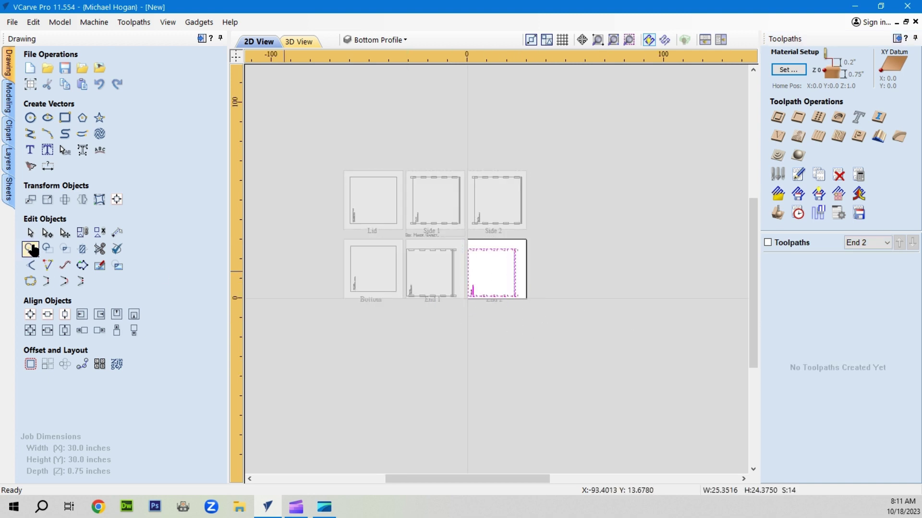
left_click(30, 315)
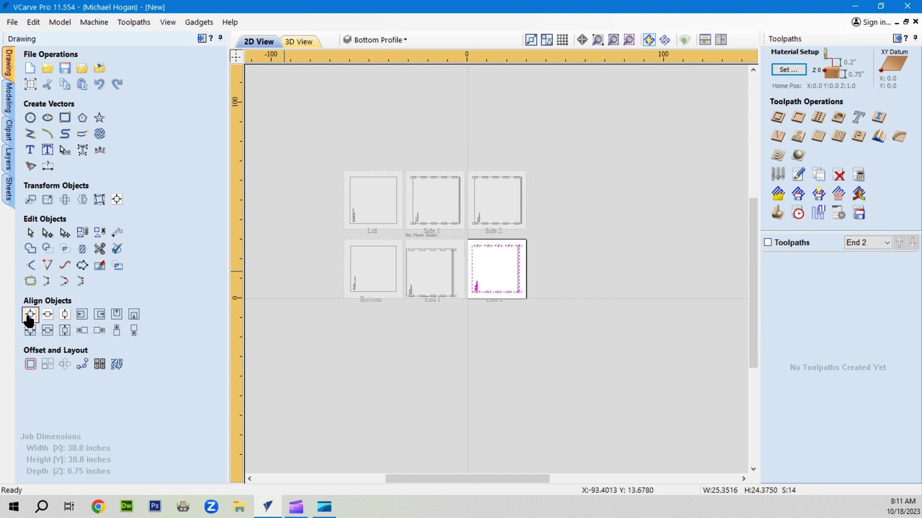
left_click(610, 307)
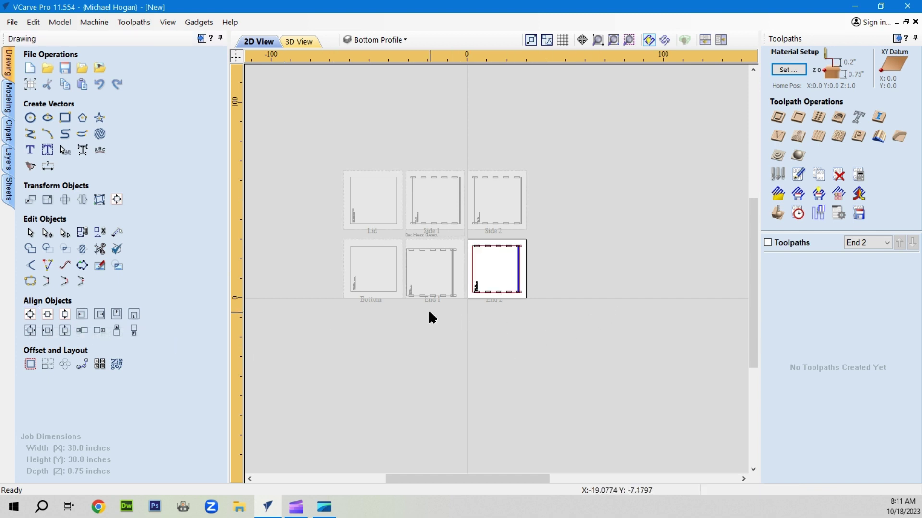
Step: Activate the End 1 sheet and center all vectors of the box end in the material
left_click(872, 242)
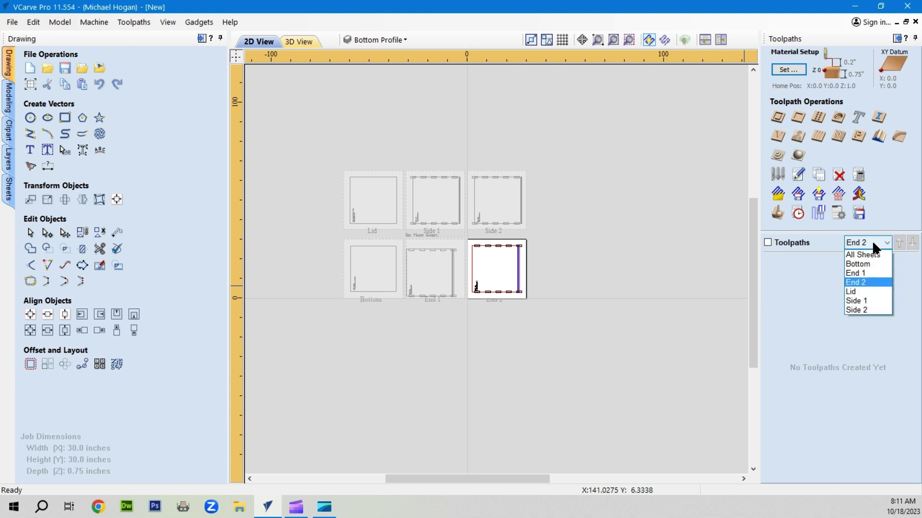
left_click(865, 275)
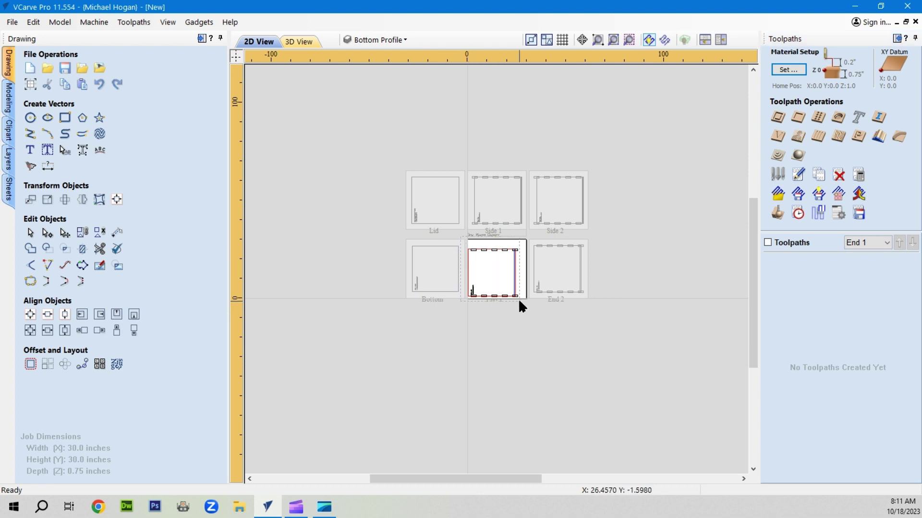
key("ctrl+a")
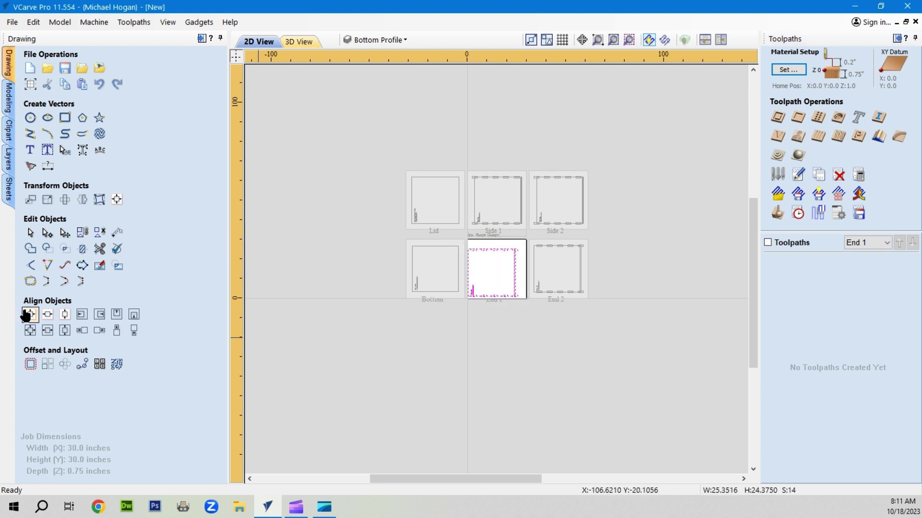
left_click(30, 314)
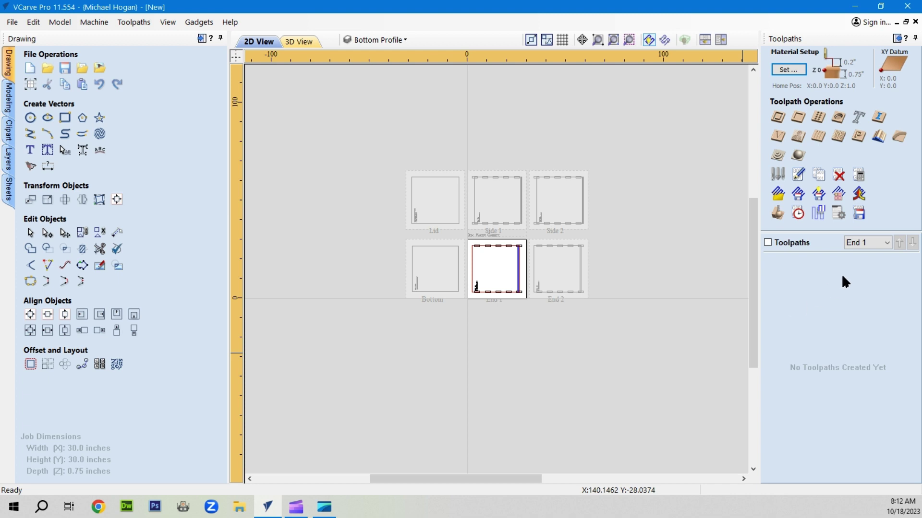
Step: Switch to the Bottom sheet and load Bottom.ToolpathTemplate, applying it to that sheet only
left_click(886, 243)
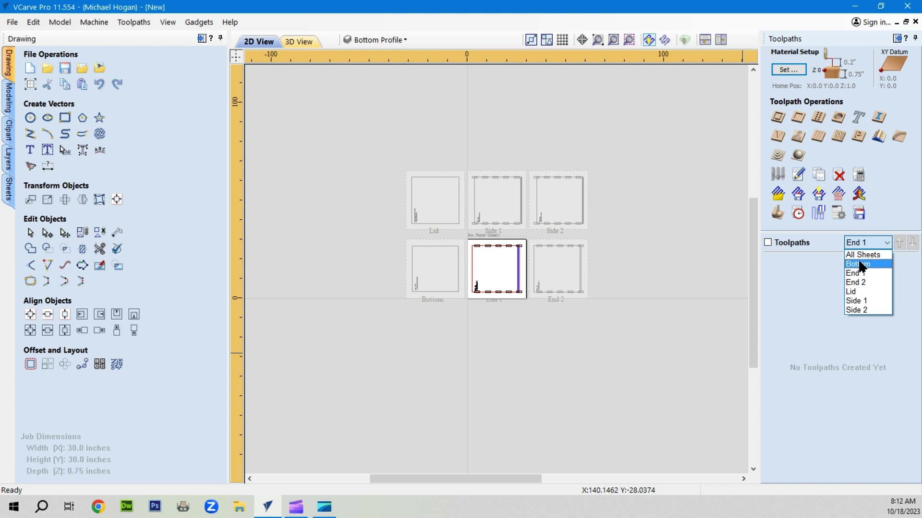
left_click(857, 262)
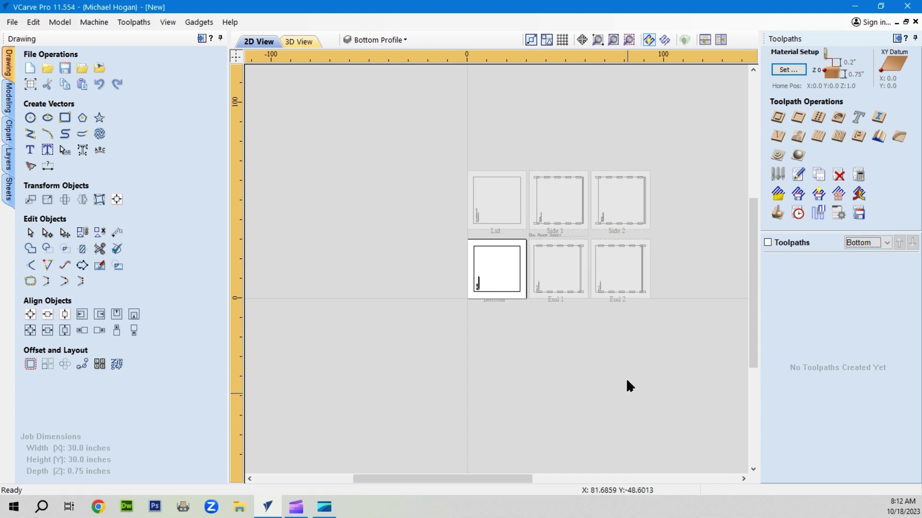
scroll(652, 224, "up", 2)
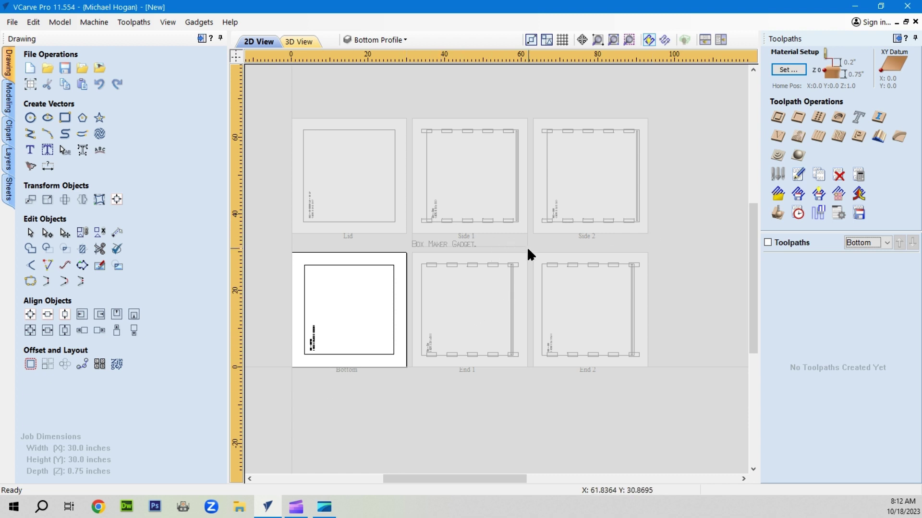
left_click(779, 195)
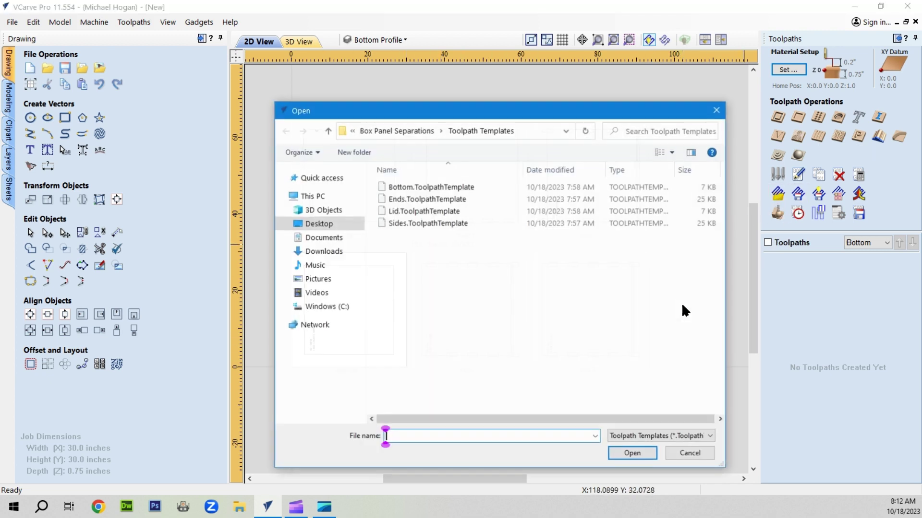
left_click(431, 187)
left_click(630, 455)
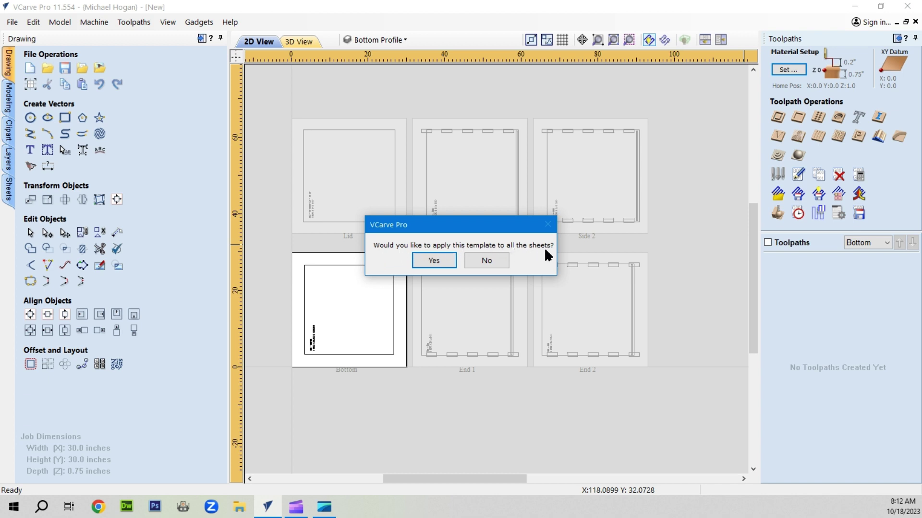
left_click(491, 261)
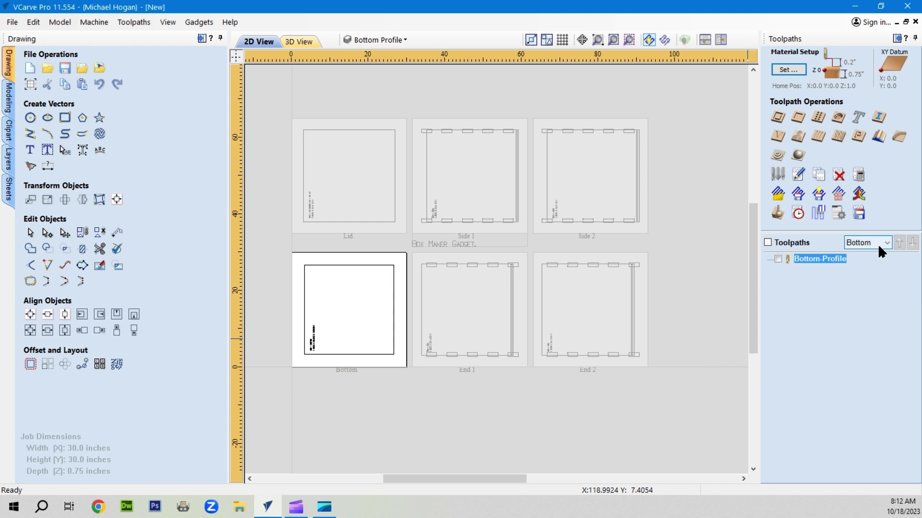
Step: Open the Bottom-Profile toolpath for editing and calculate it with its template settings
double_click(820, 257)
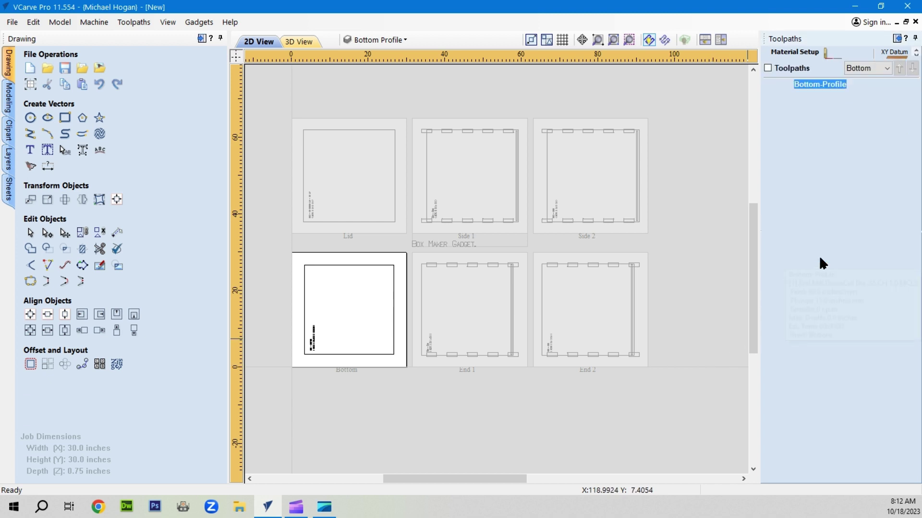
scroll(707, 422, "down", 2)
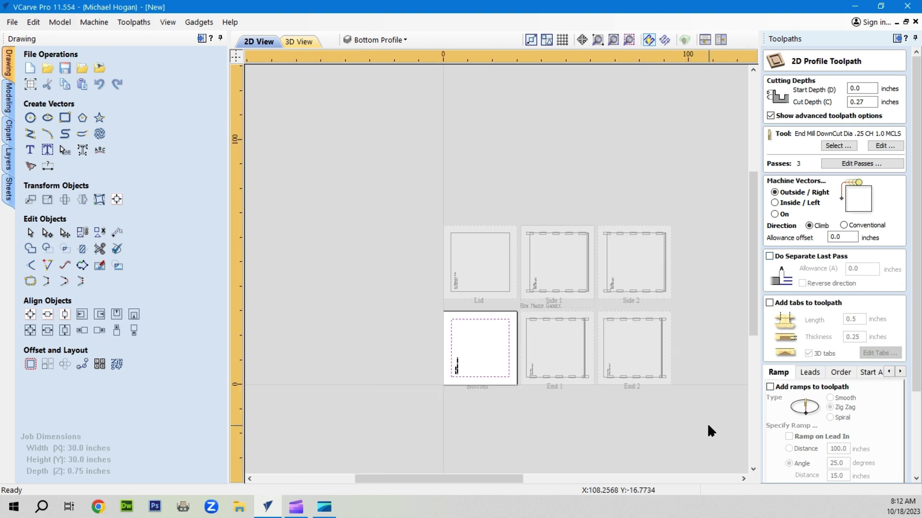
scroll(708, 421, "down", 2)
scroll(788, 434, "down", 1)
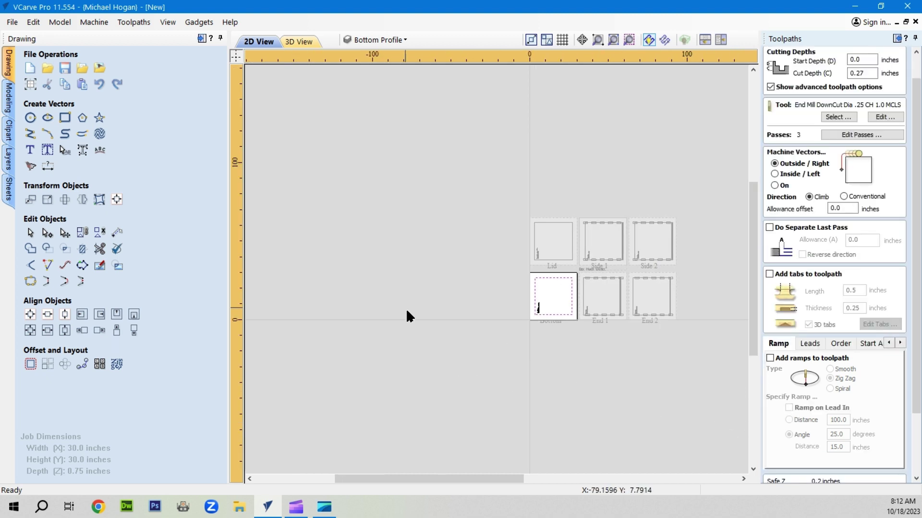
scroll(552, 326, "up", 3)
scroll(810, 425, "down", 1)
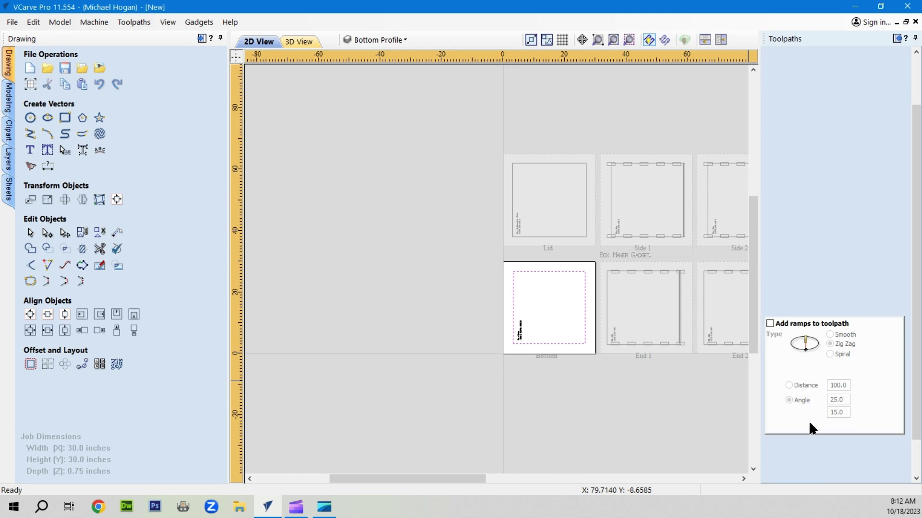
scroll(807, 432, "down", 2)
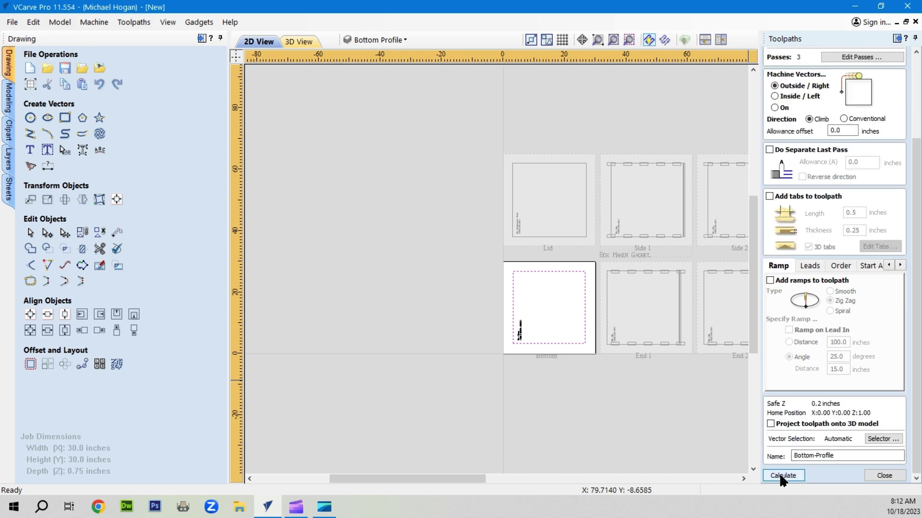
left_click(782, 475)
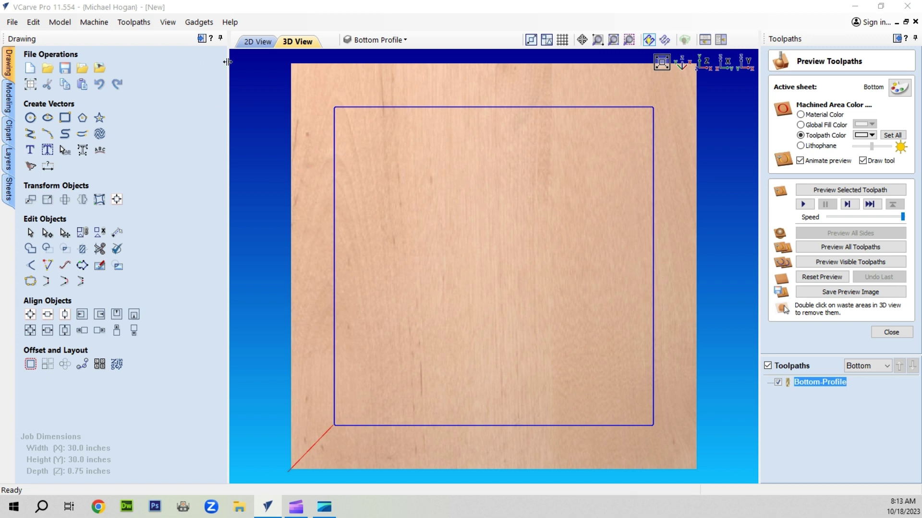
Step: Return to the 2D view, toggle the Bottom-Profile toolpath's display to check it around the part, and leave it hidden
left_click(257, 41)
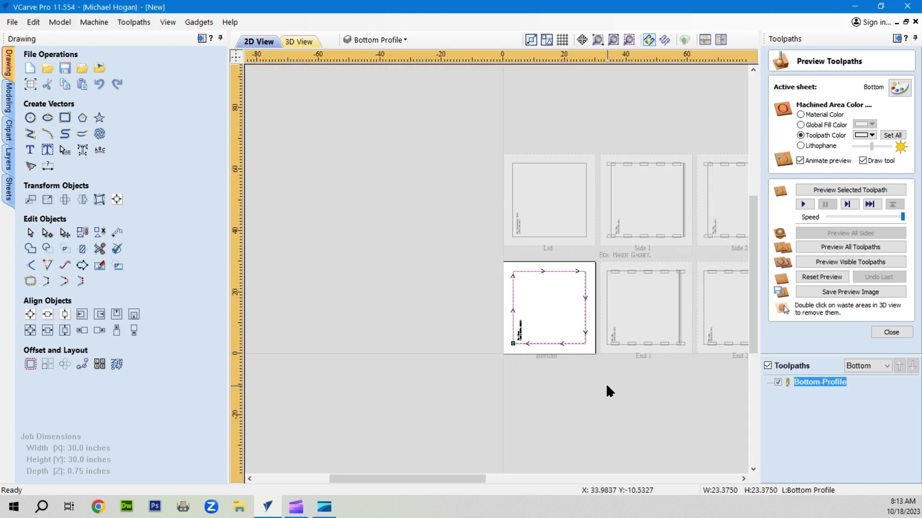
left_click(766, 365)
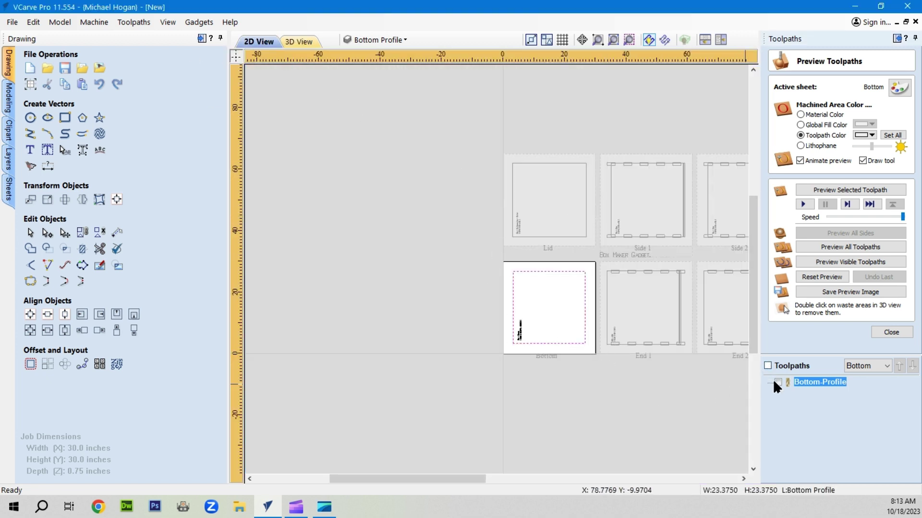
left_click(777, 381)
scroll(528, 408, "down", 1)
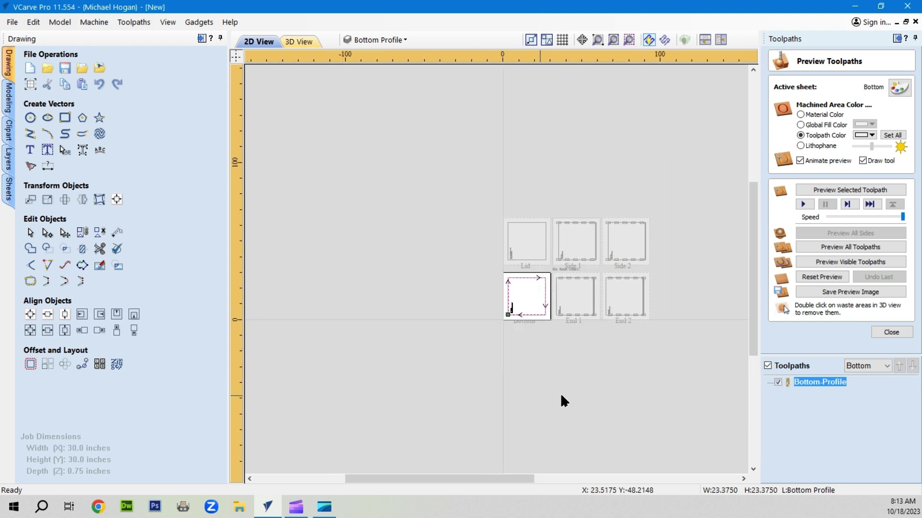
scroll(664, 356, "down", 1)
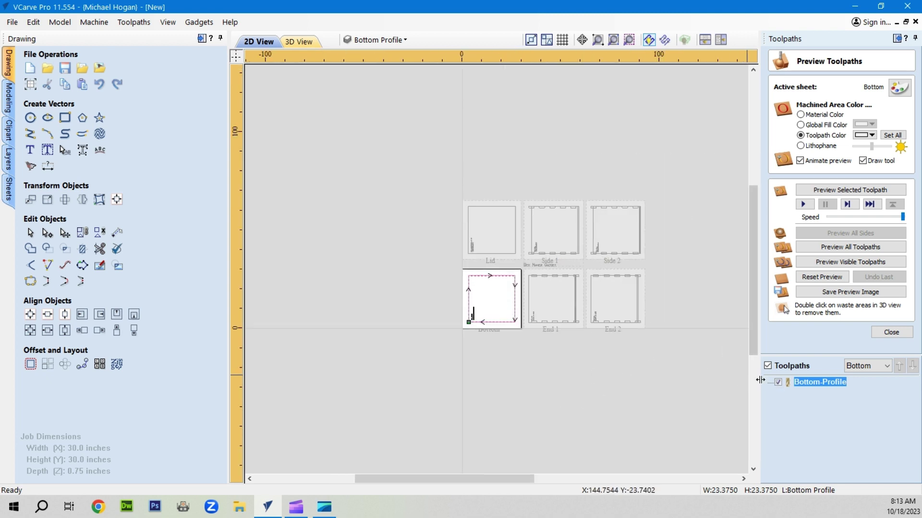
left_click(767, 366)
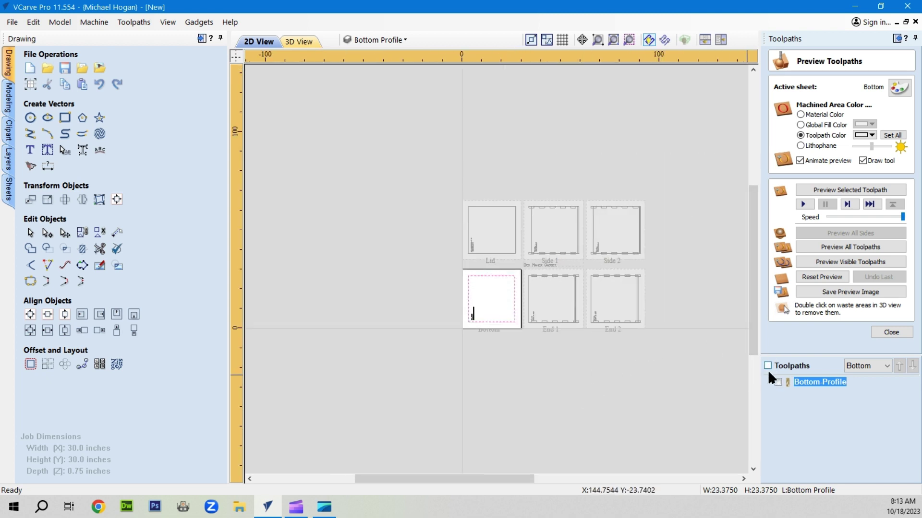
Step: Reopen the Bottom-Profile toolpath, examine its vector selection filters and layer association, and close it without recalculating
double_click(812, 383)
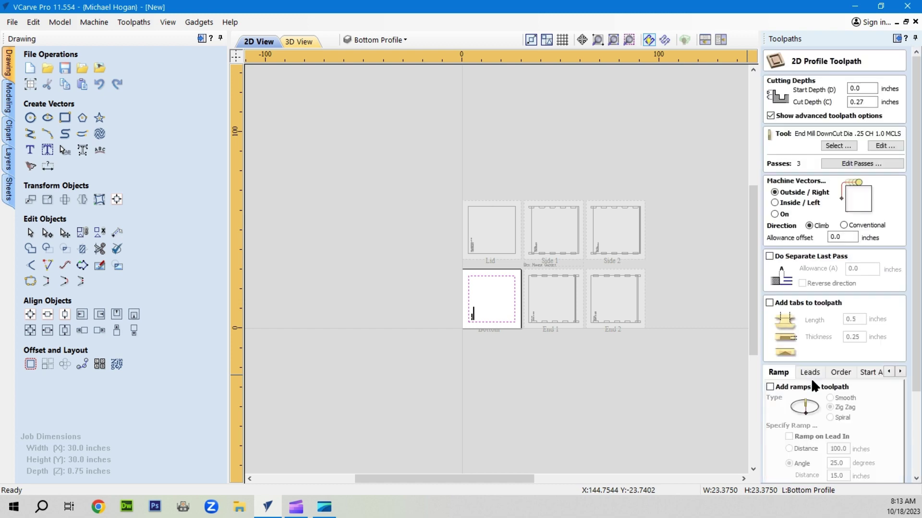
scroll(816, 413, "down", 3)
scroll(854, 439, "down", 1)
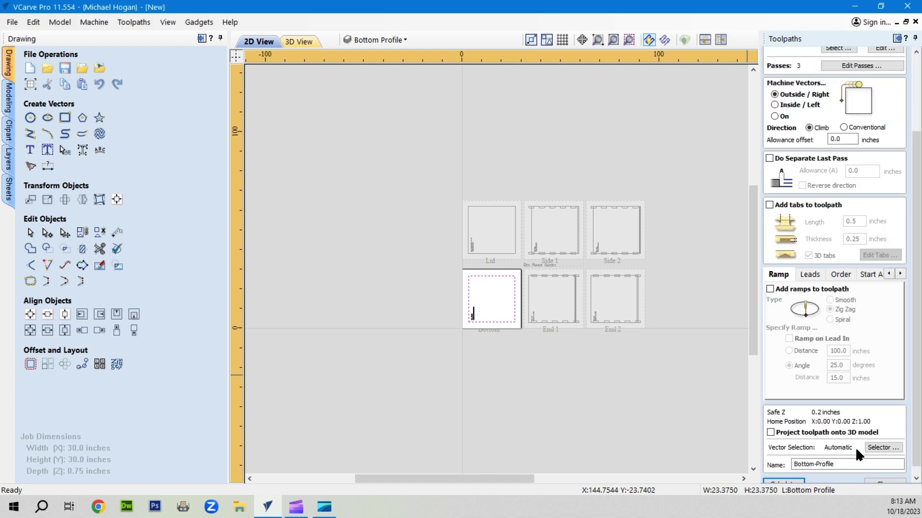
left_click(878, 448)
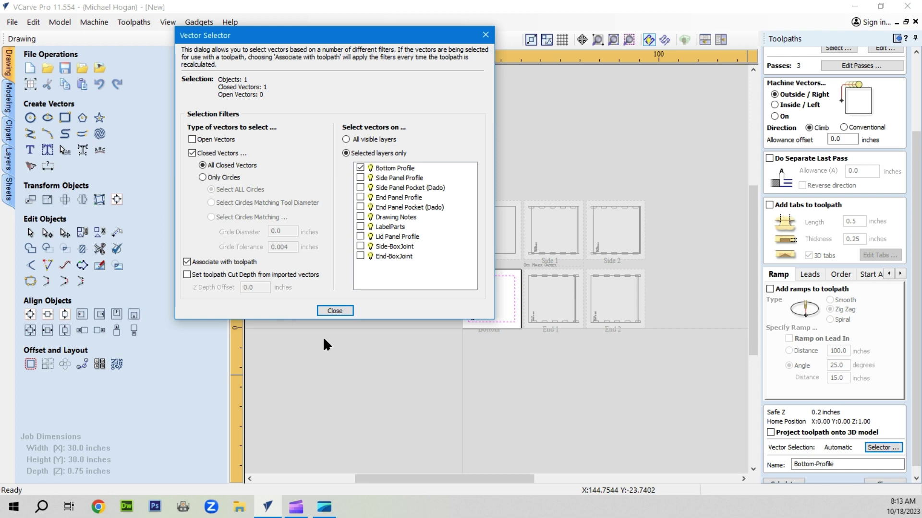
left_click(335, 311)
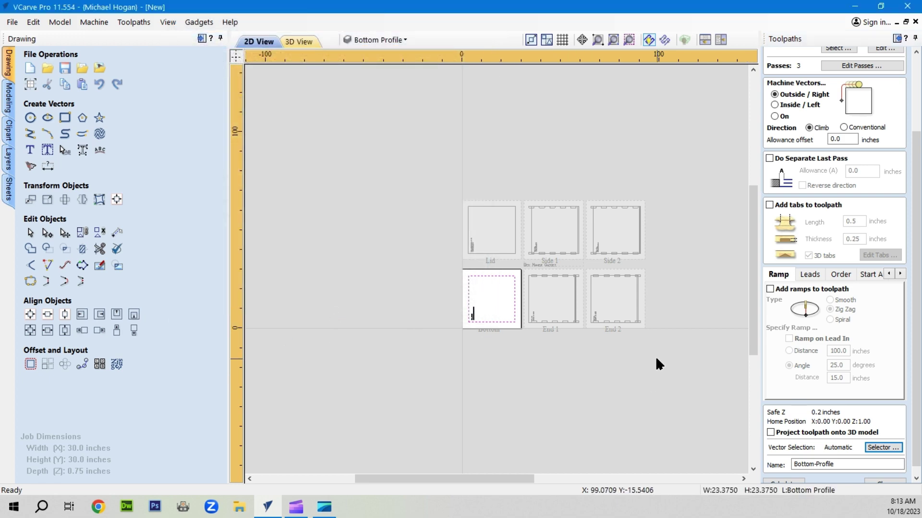
scroll(673, 378, "down", 1)
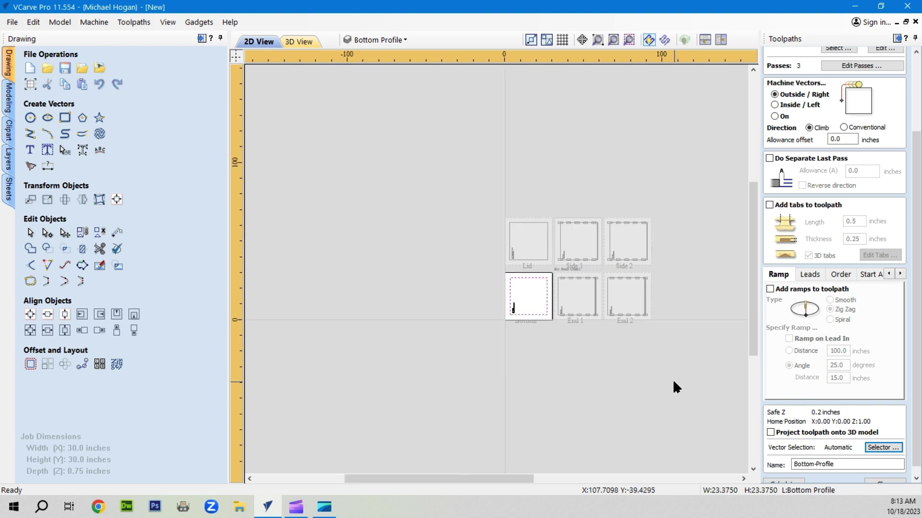
scroll(852, 459, "down", 1)
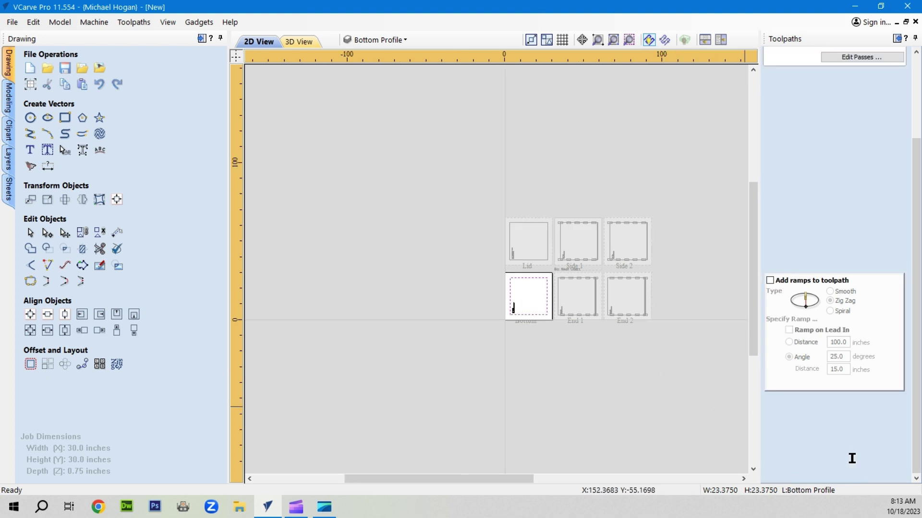
left_click(875, 472)
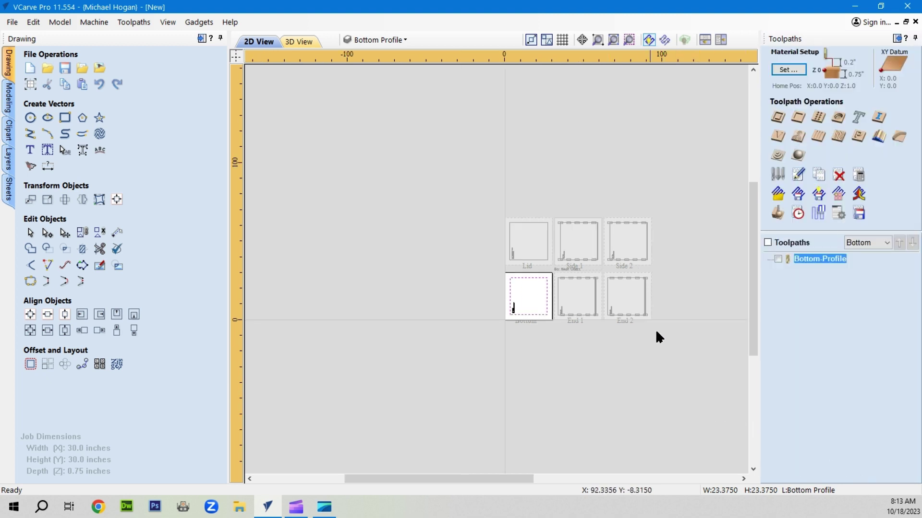
Step: Switch to the End 1 sheet and load Ends.ToolpathTemplate, applying it to that sheet only
left_click(863, 242)
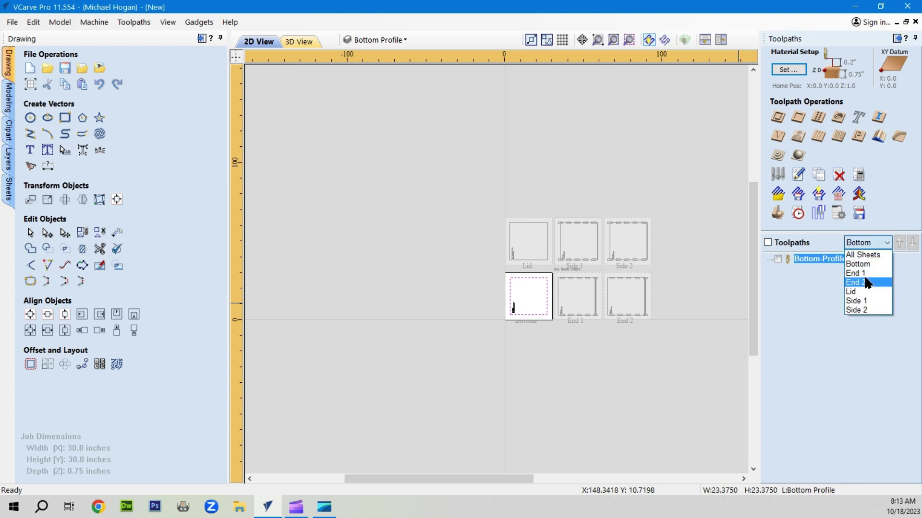
left_click(857, 272)
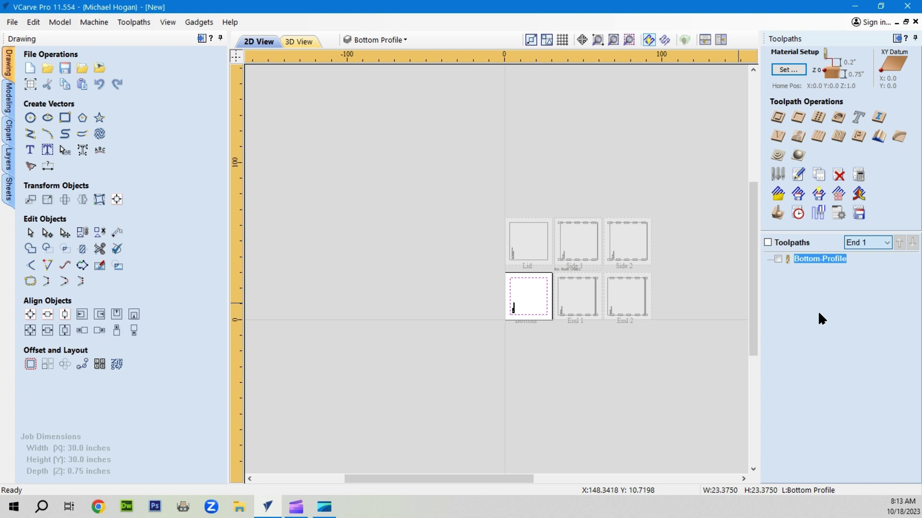
scroll(400, 255, "up", 2)
scroll(684, 271, "up", 2)
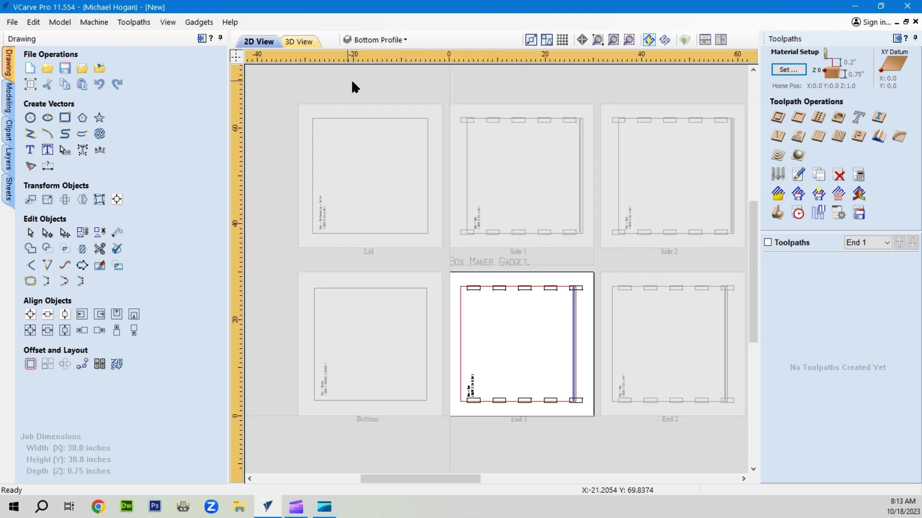
left_click(778, 194)
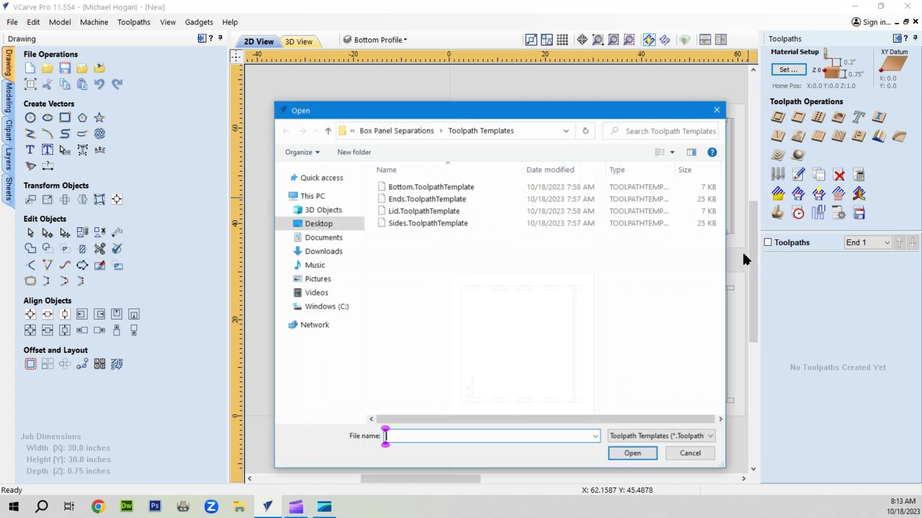
left_click(408, 198)
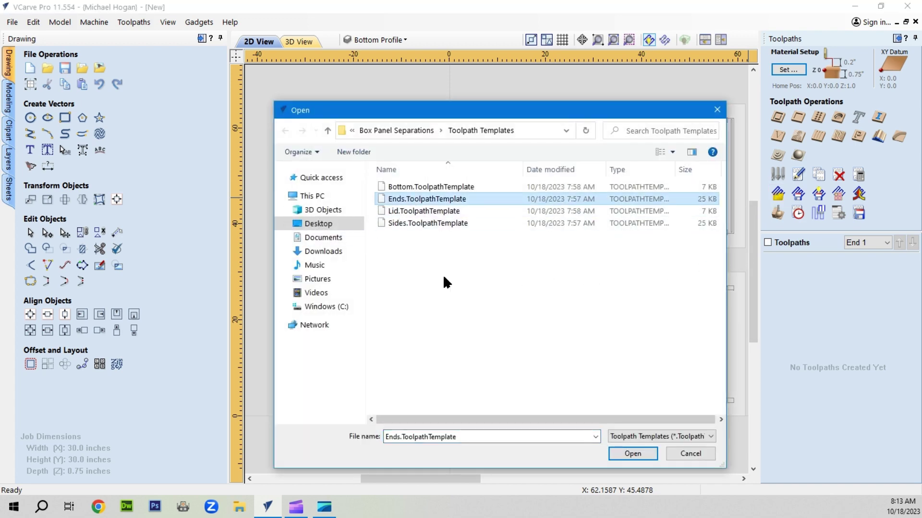
left_click(630, 454)
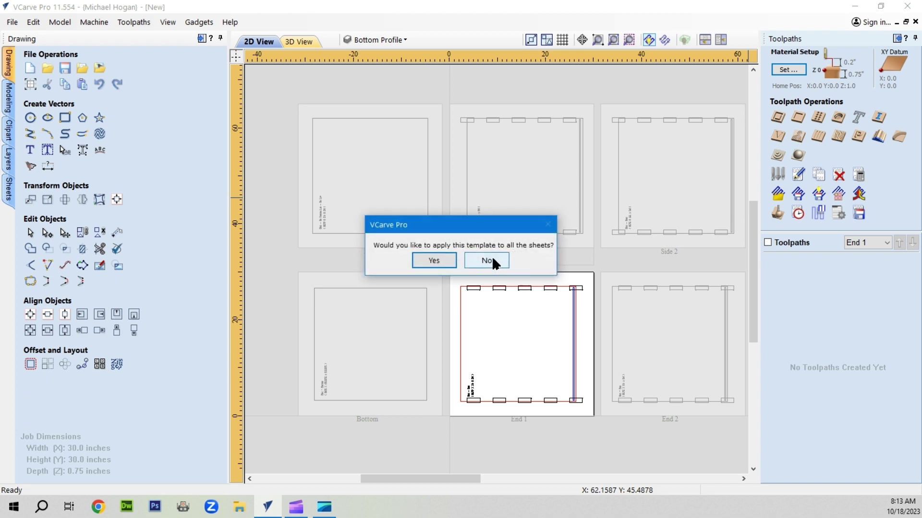
left_click(487, 260)
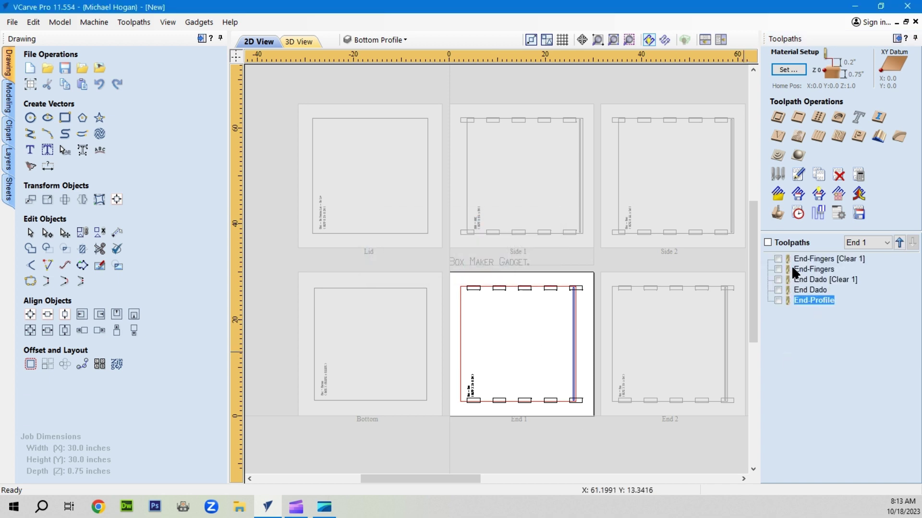
Step: Open the End-Fingers pocket toolpath on the End 1 sheet, calculate it with its template settings, and return to the 2D view
left_click(767, 243)
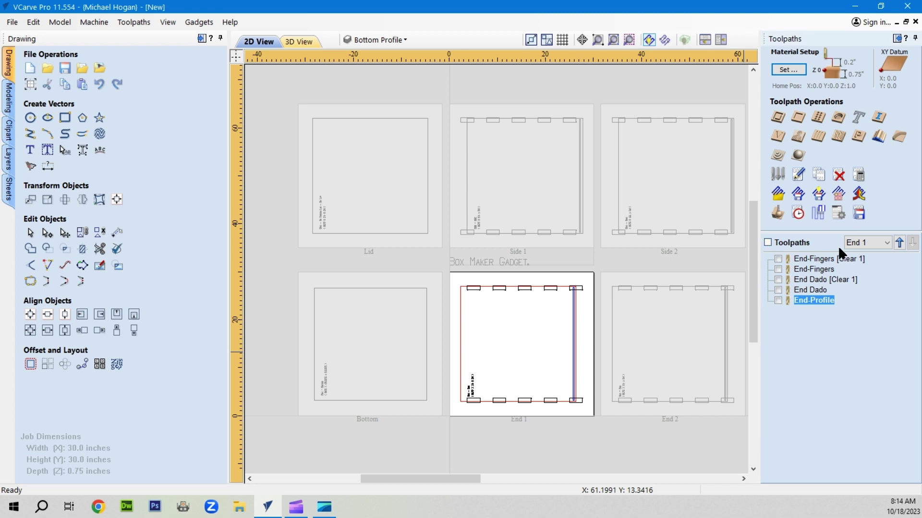
double_click(826, 258)
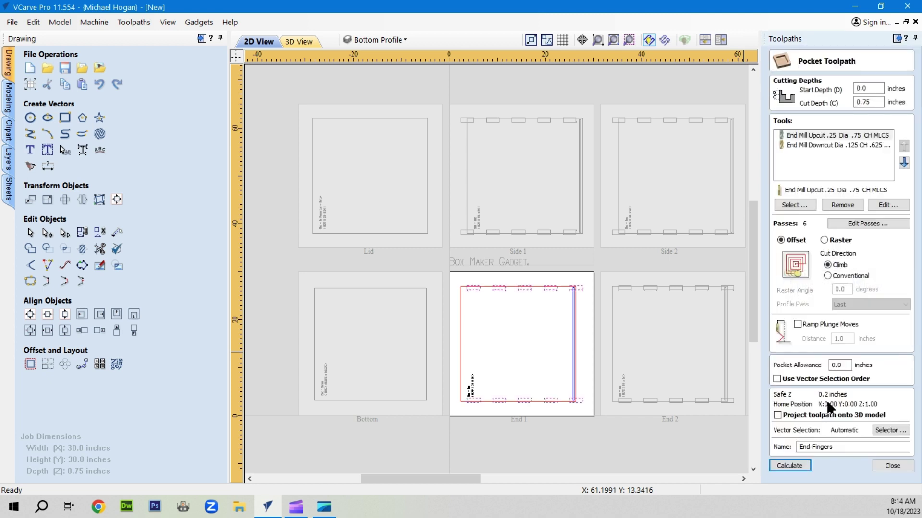
left_click(788, 466)
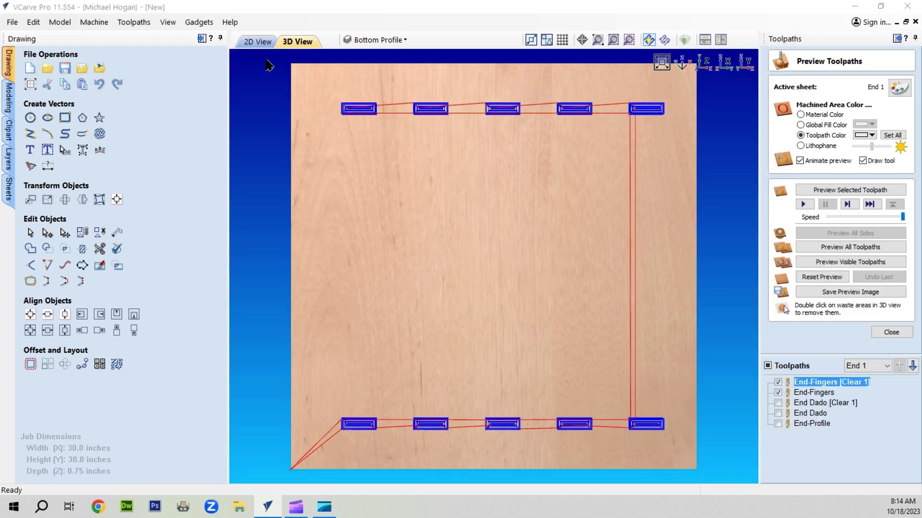
left_click(259, 43)
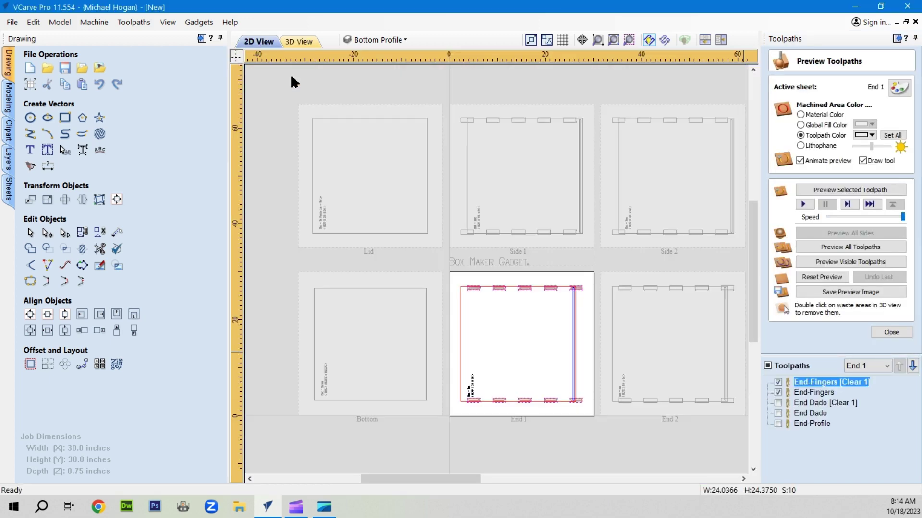
Step: Open the End Dado pocket toolpath on the End 1 sheet, calculate it with its template settings, and return to the 2D view
left_click(810, 402)
double_click(811, 404)
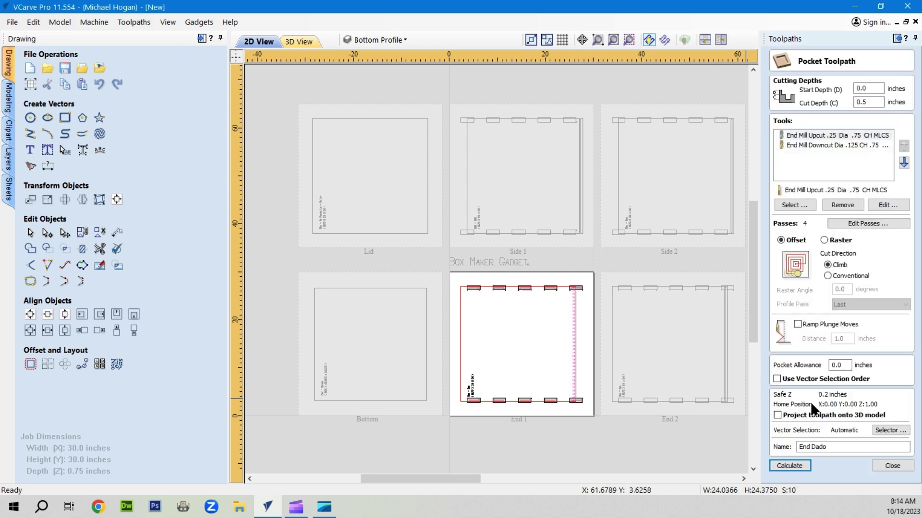
left_click(790, 465)
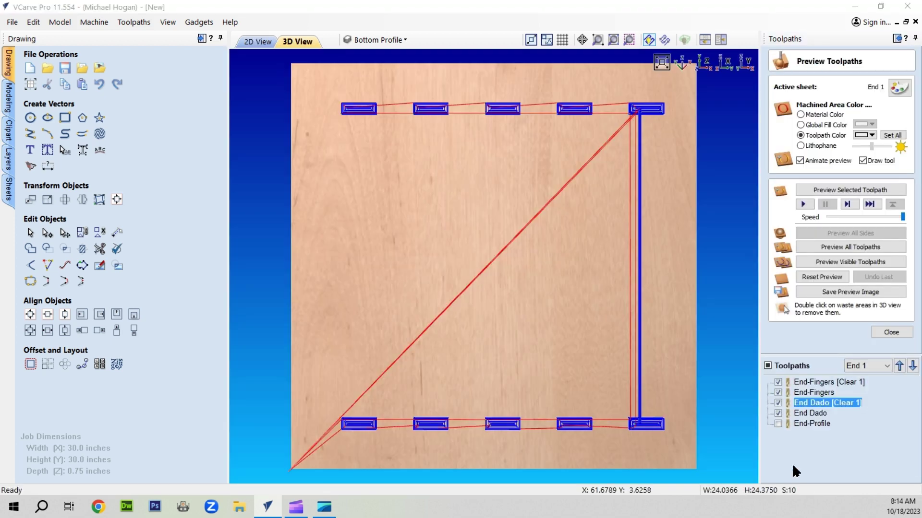
left_click(256, 42)
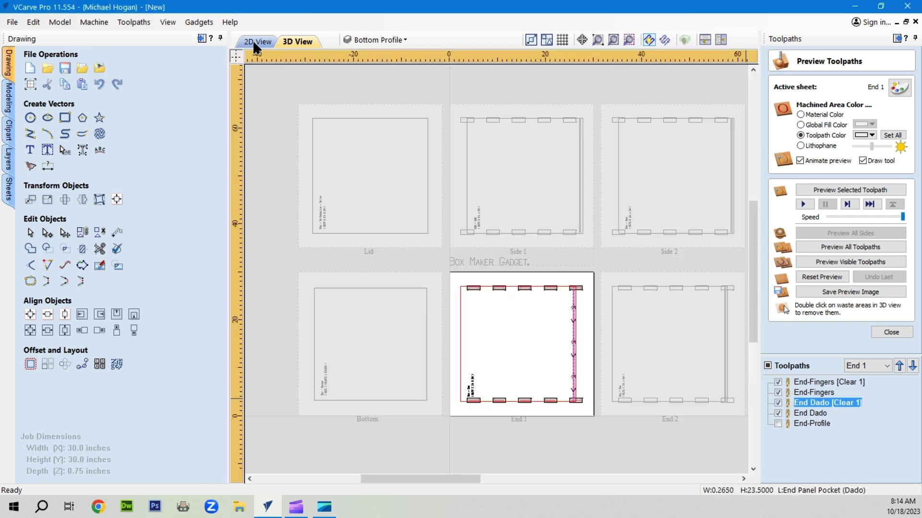
Step: Calculate the End-Profile toolpath on the End 1 sheet, accepting the cut through the material, and hide all of the sheet's toolpaths
left_click(797, 423)
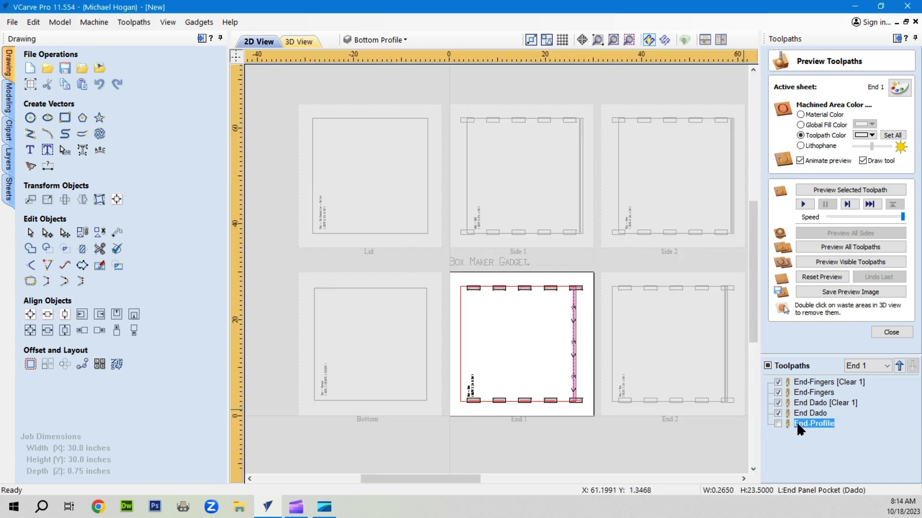
double_click(796, 423)
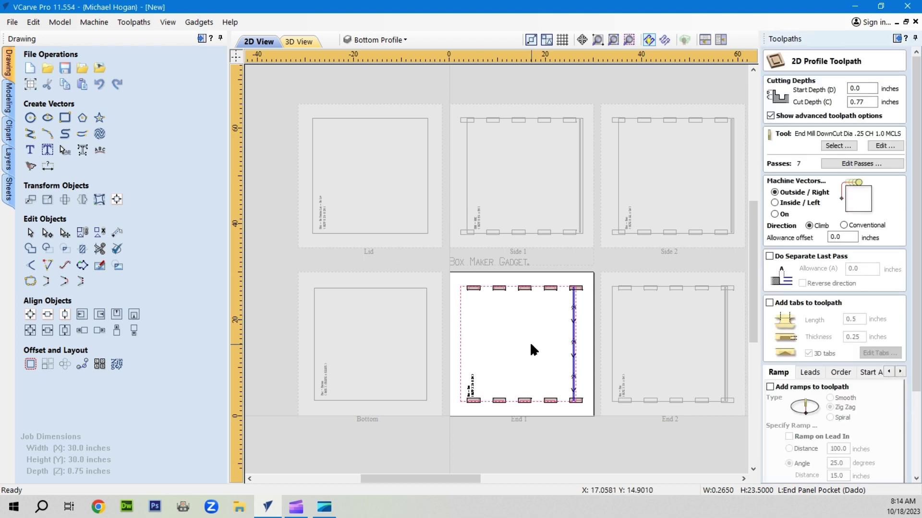
scroll(837, 379, "down", 3)
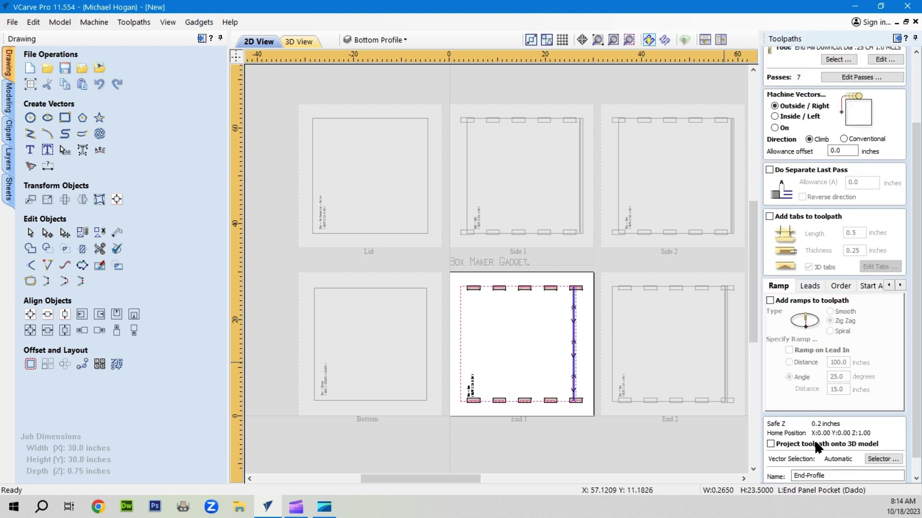
scroll(811, 456, "down", 2)
left_click(782, 474)
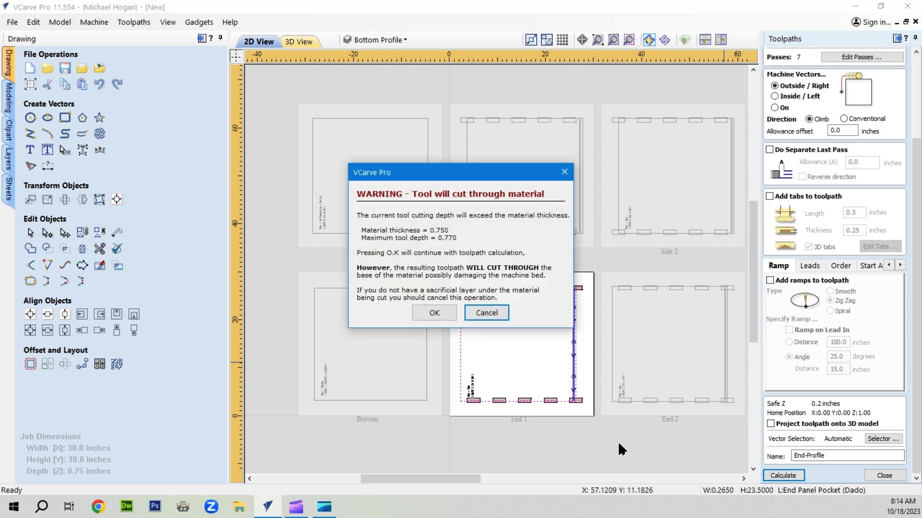
left_click(427, 312)
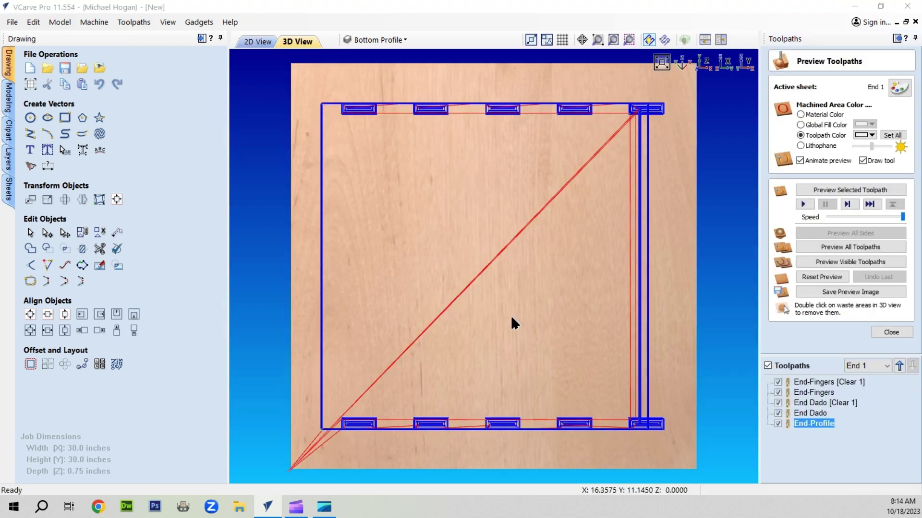
left_click(767, 366)
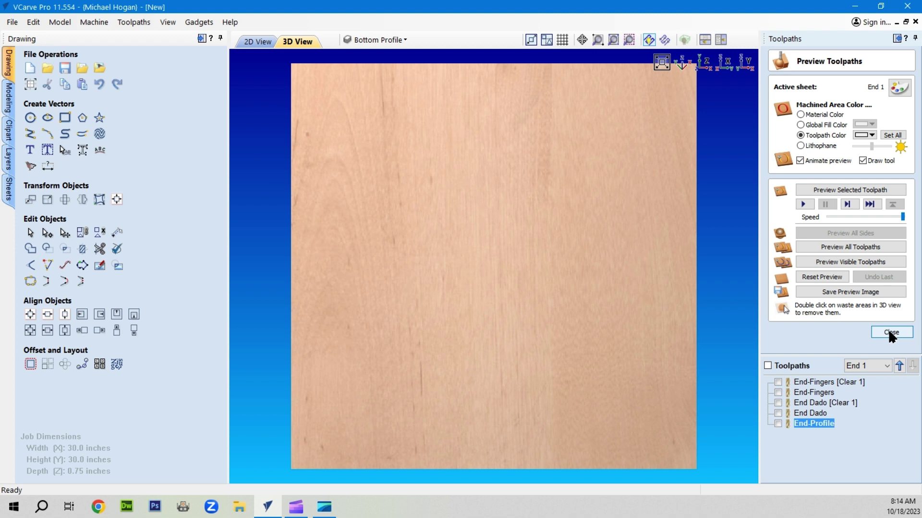
Step: Switch to the End 2 sheet in the 2D view and load Ends.ToolpathTemplate onto it
left_click(867, 367)
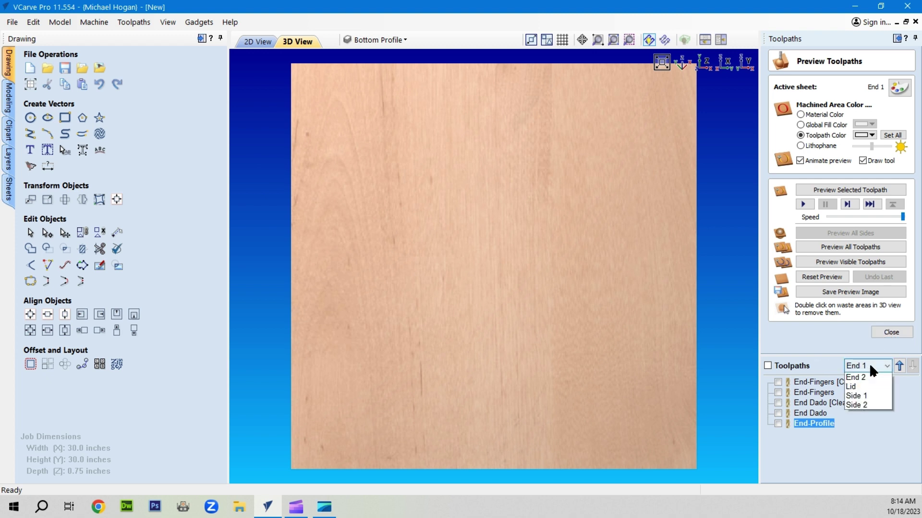
left_click(862, 405)
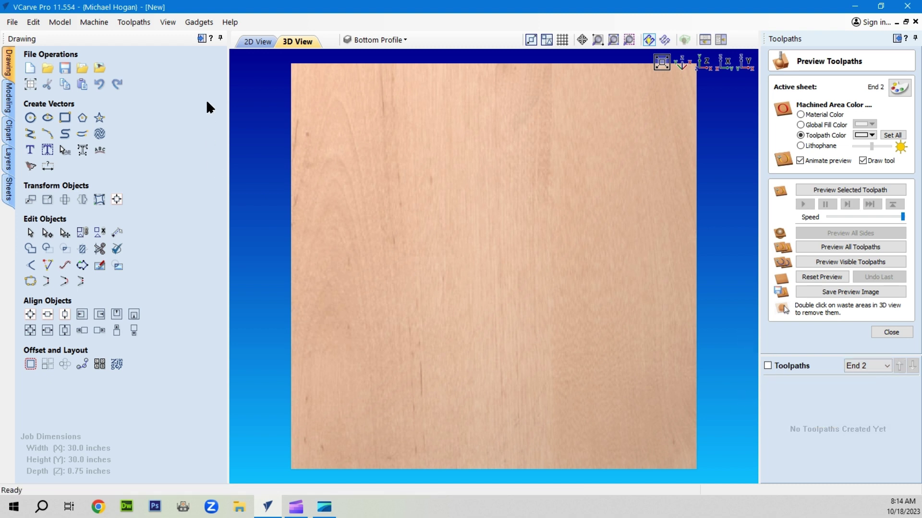
left_click(255, 46)
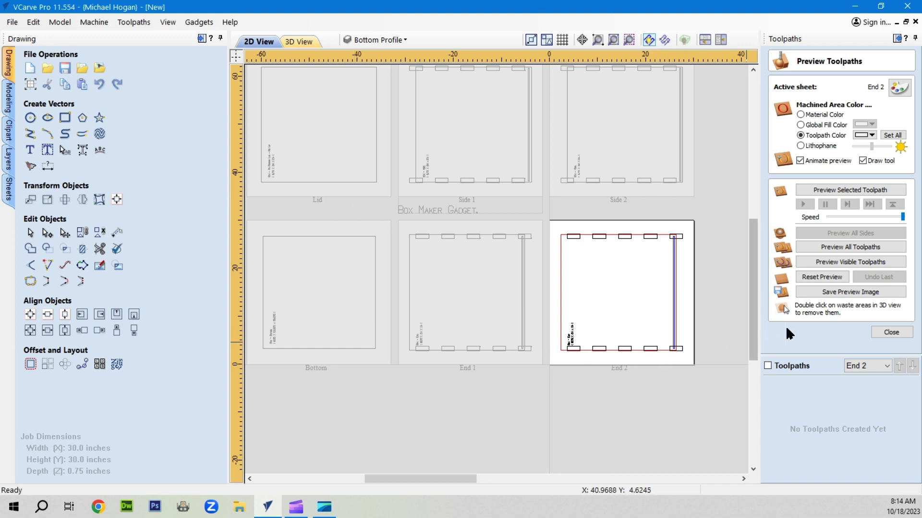
left_click(891, 332)
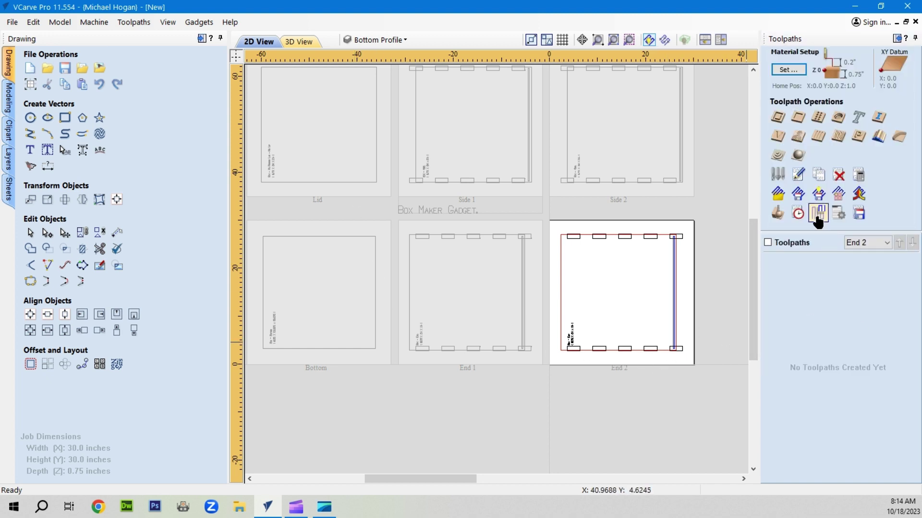
left_click(779, 194)
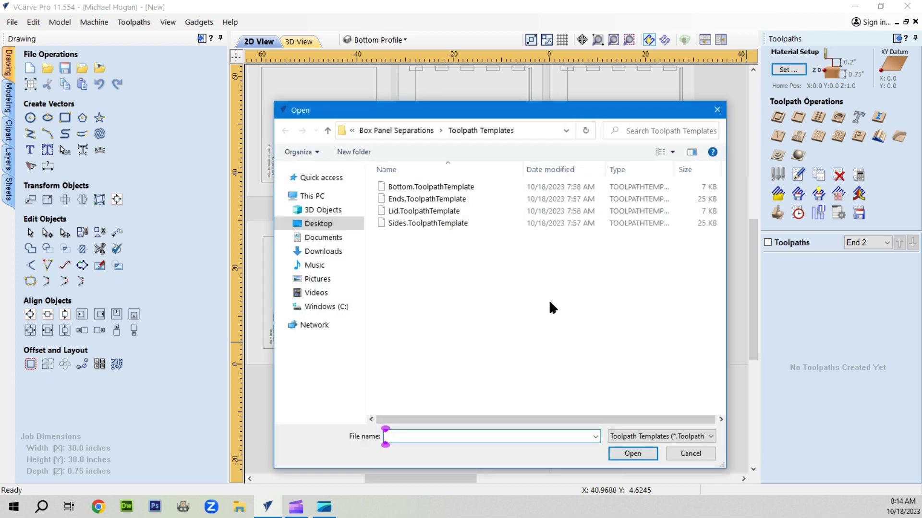
left_click(411, 198)
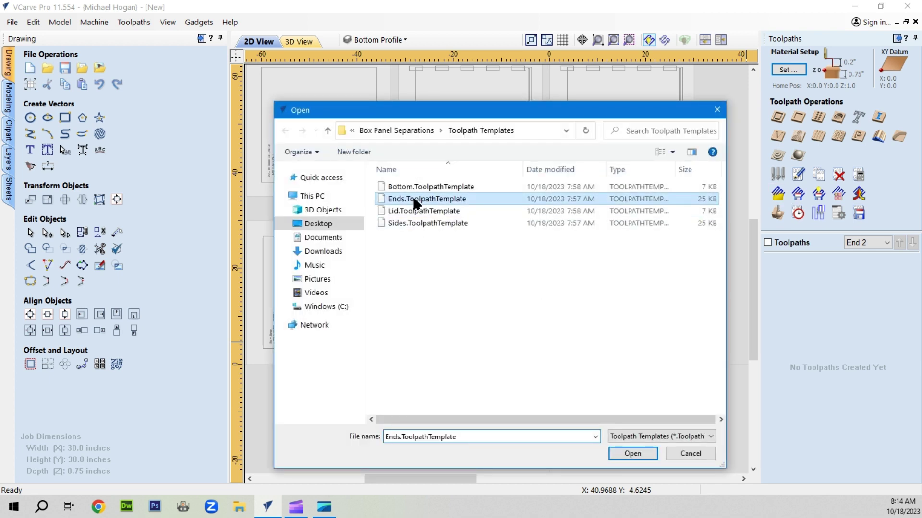
left_click(632, 454)
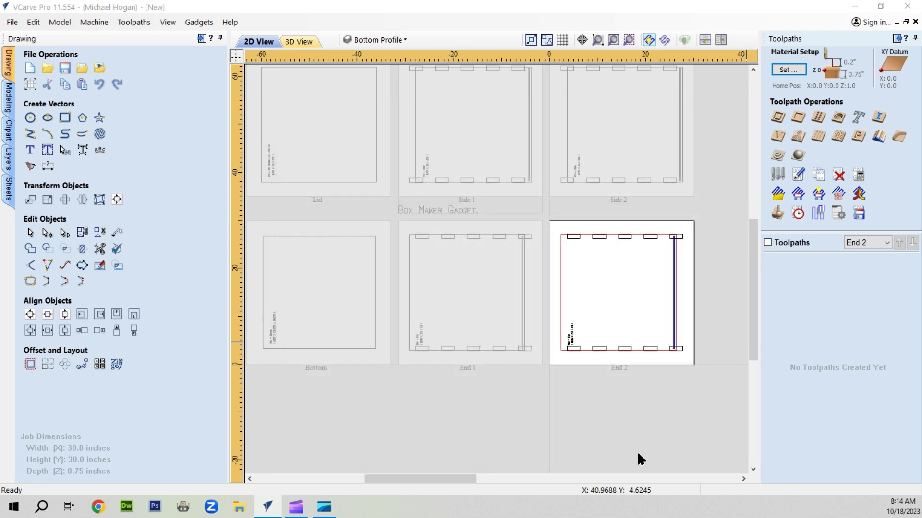
left_click(487, 261)
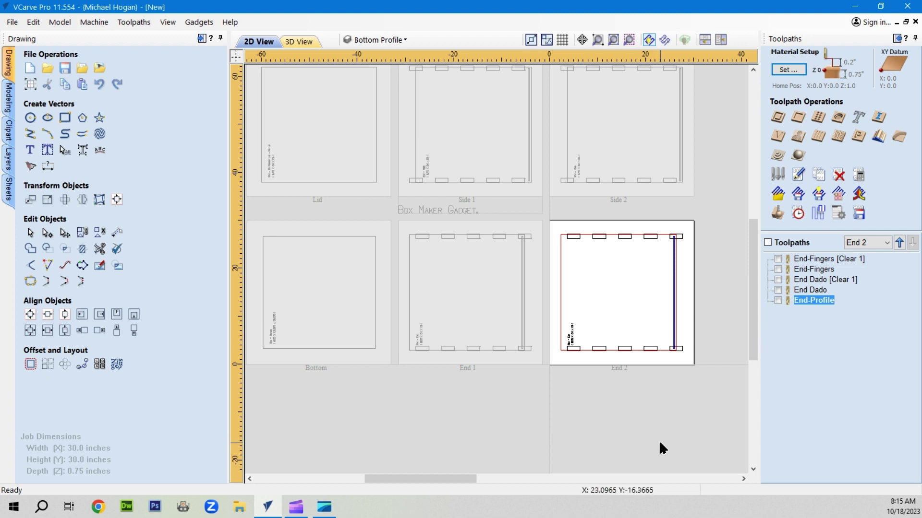
Step: Open the End-Fingers pocket toolpath on the End 2 sheet, calculate it with its template settings, and return to the 2D view
double_click(815, 256)
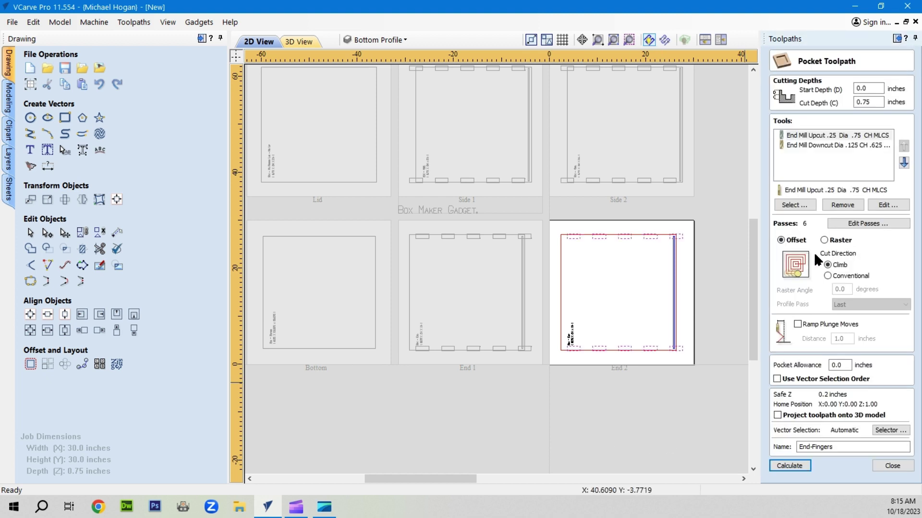
left_click(790, 466)
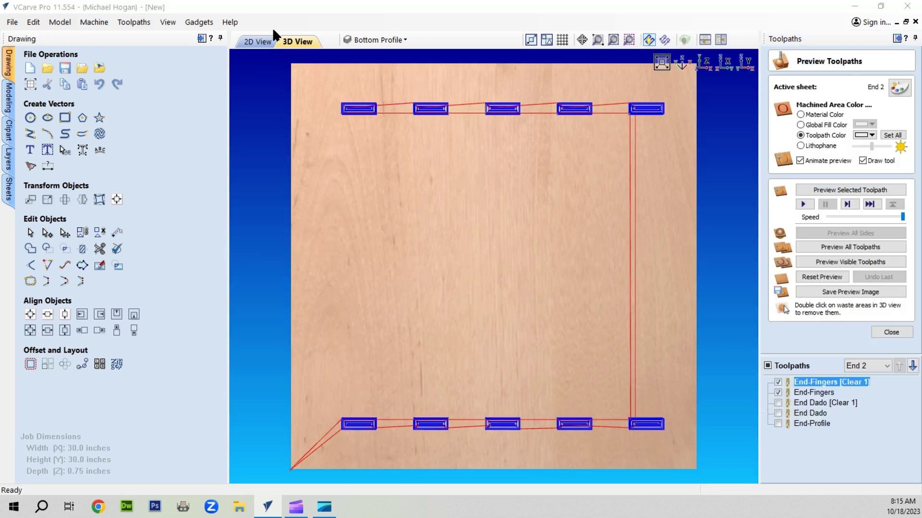
left_click(259, 41)
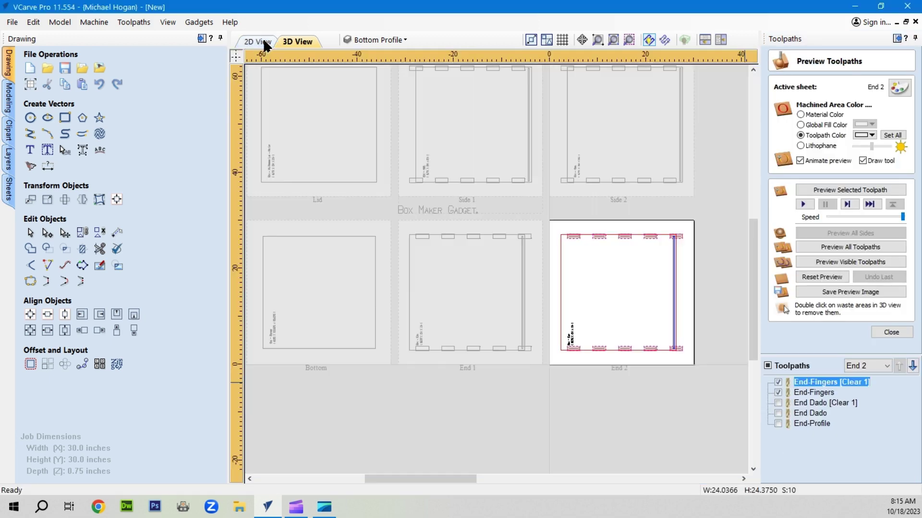
Step: Open the End Dado pocket toolpath on the End 2 sheet, calculate it with its template settings, and return to the 2D view
double_click(815, 403)
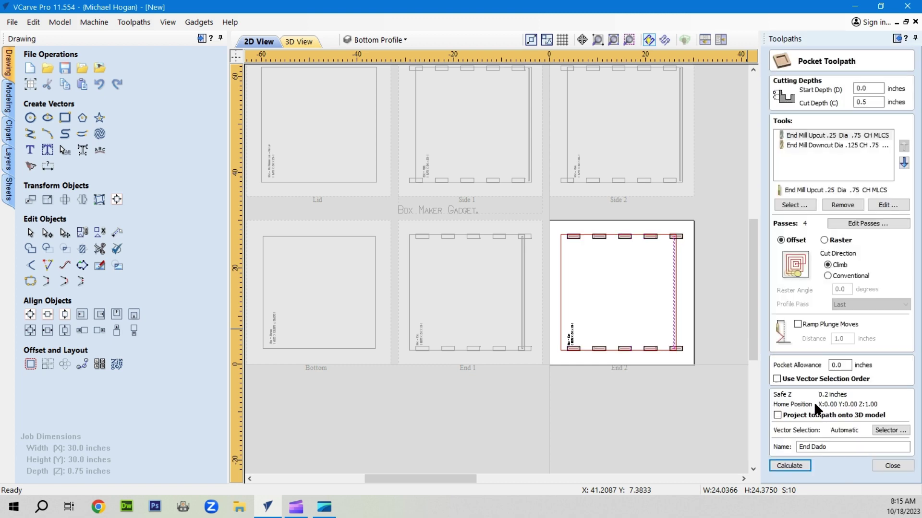
left_click(788, 465)
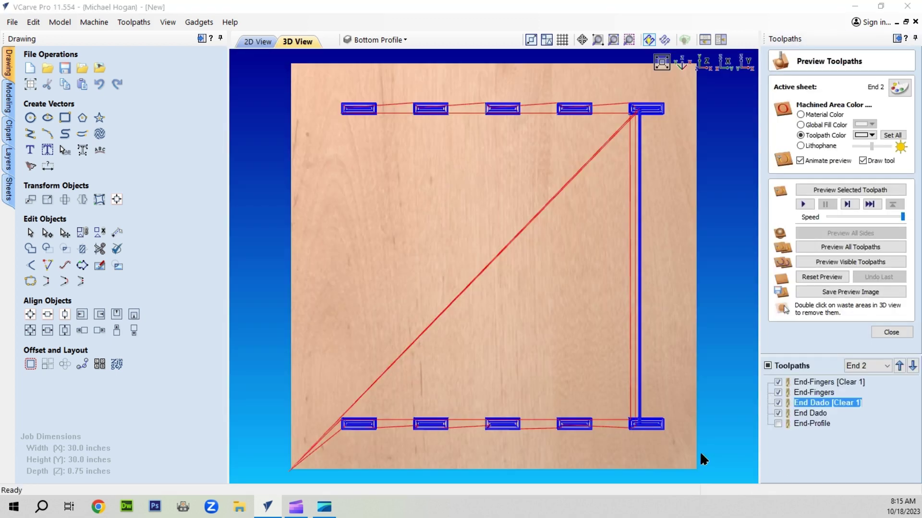
left_click(253, 42)
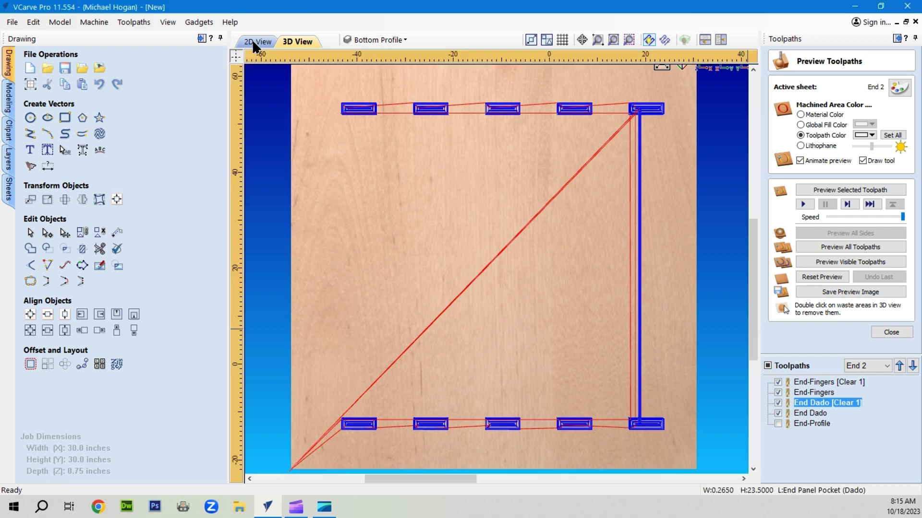
Step: Calculate the End-Profile toolpath on the End 2 sheet, accepting the cut through the material, and hide all toolpaths in the 2D view
double_click(806, 421)
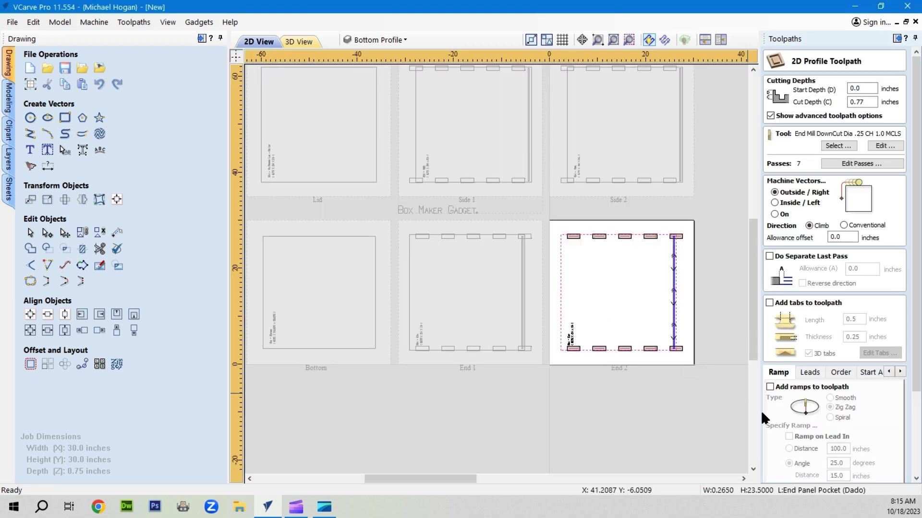
scroll(792, 432, "down", 3)
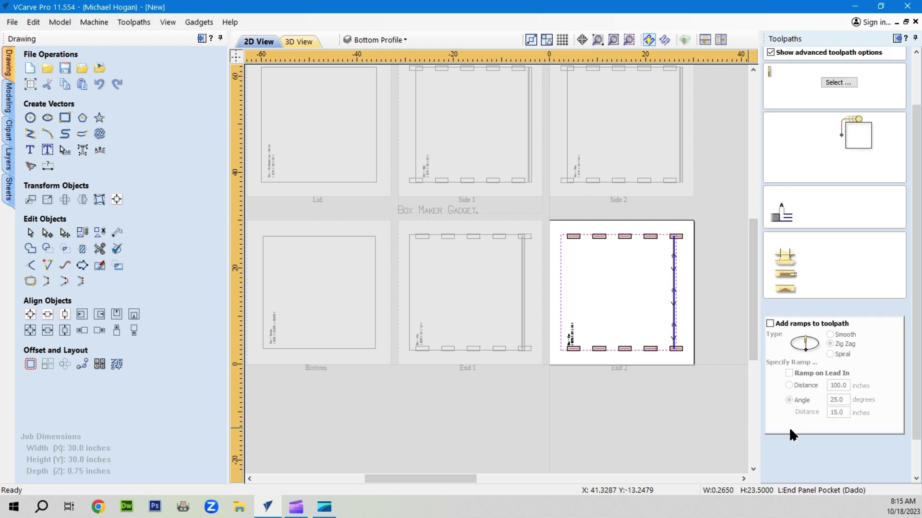
scroll(790, 431, "down", 2)
left_click(781, 475)
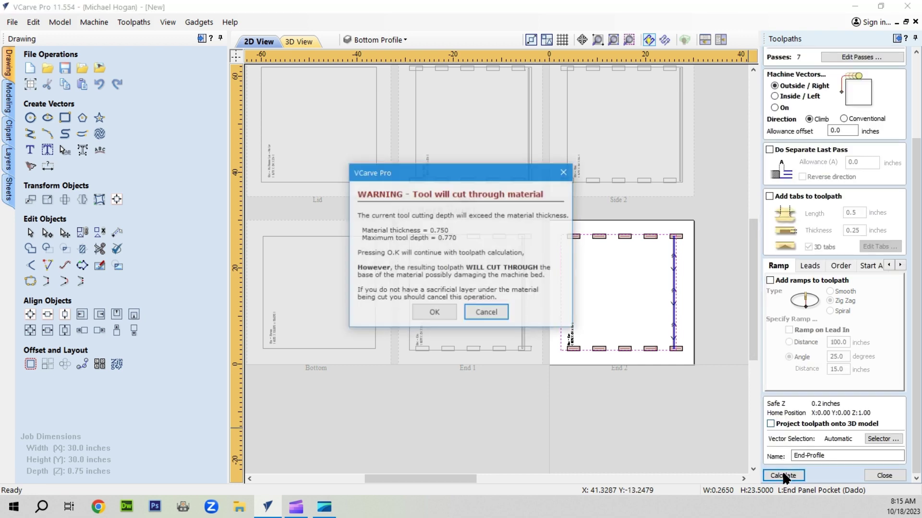
left_click(426, 313)
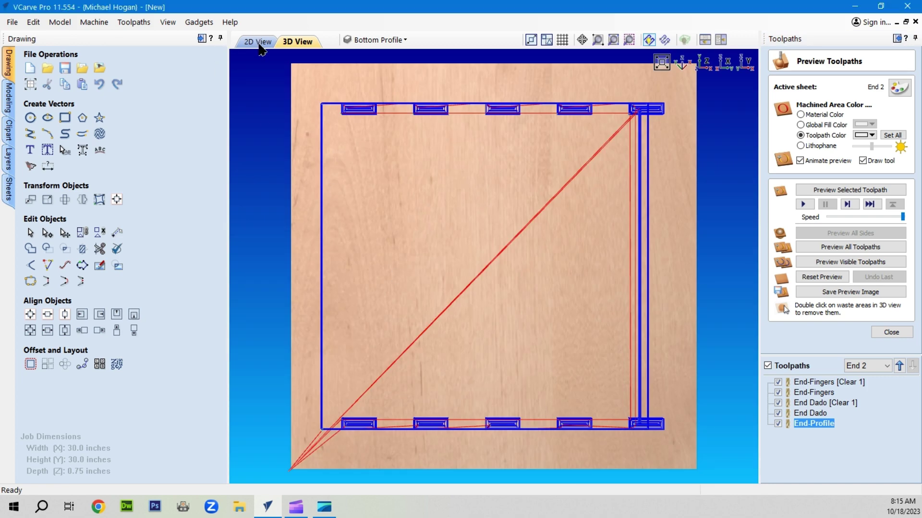
left_click(259, 41)
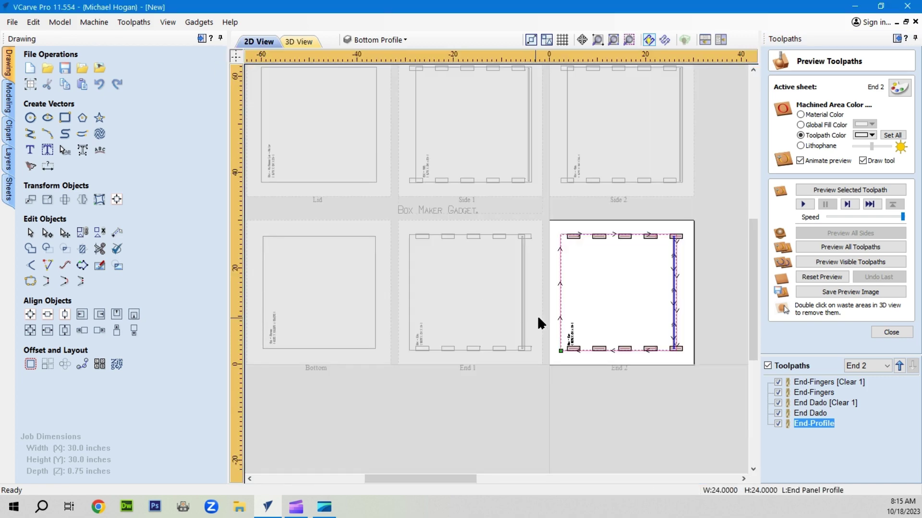
left_click(768, 366)
Step: Make the Lid sheet active and close the toolpath preview
left_click(887, 366)
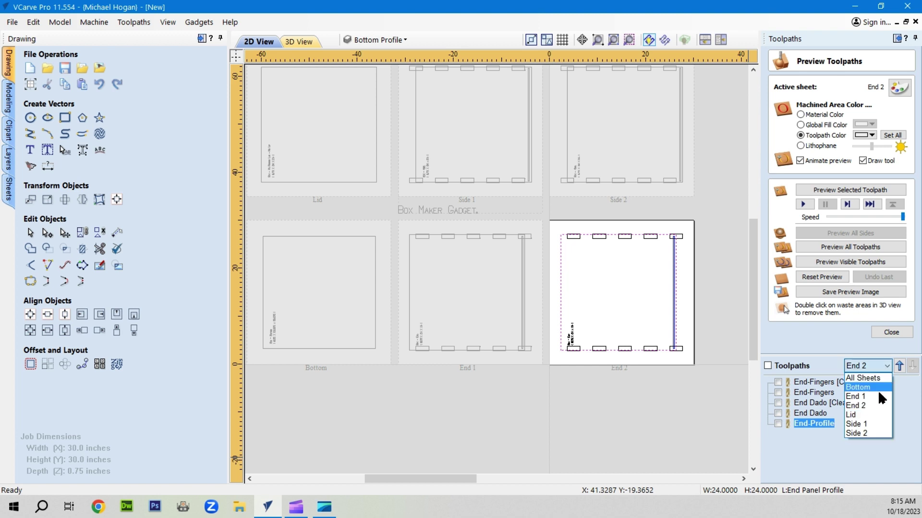
left_click(873, 414)
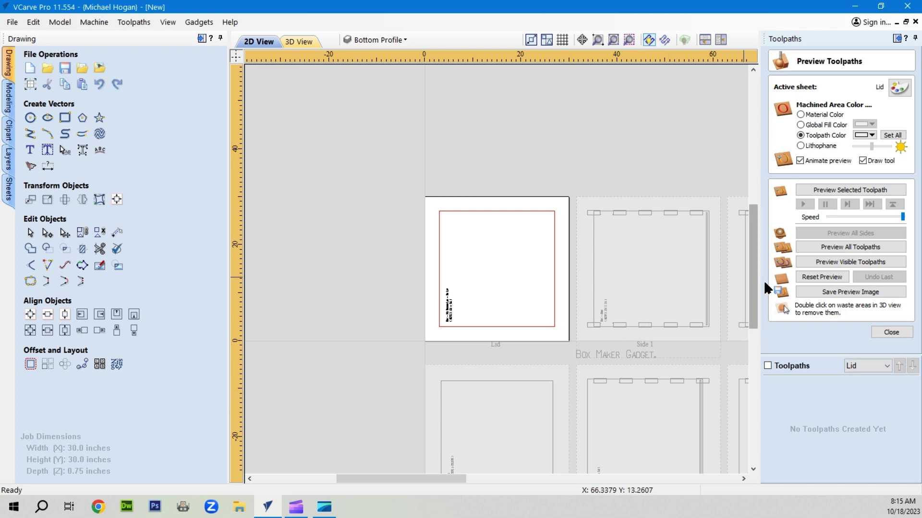
left_click(891, 332)
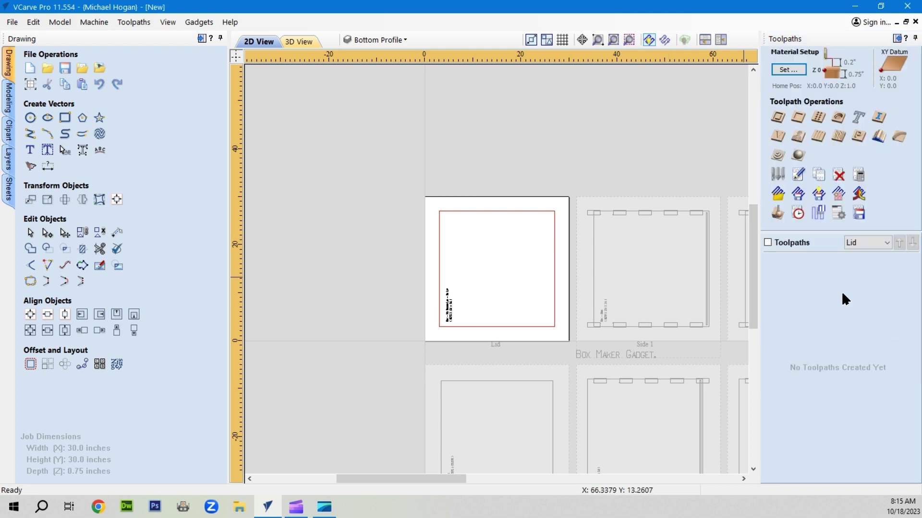
Step: Load Lid.ToolpathTemplate onto the Lid sheet without applying it to all sheets
left_click(777, 198)
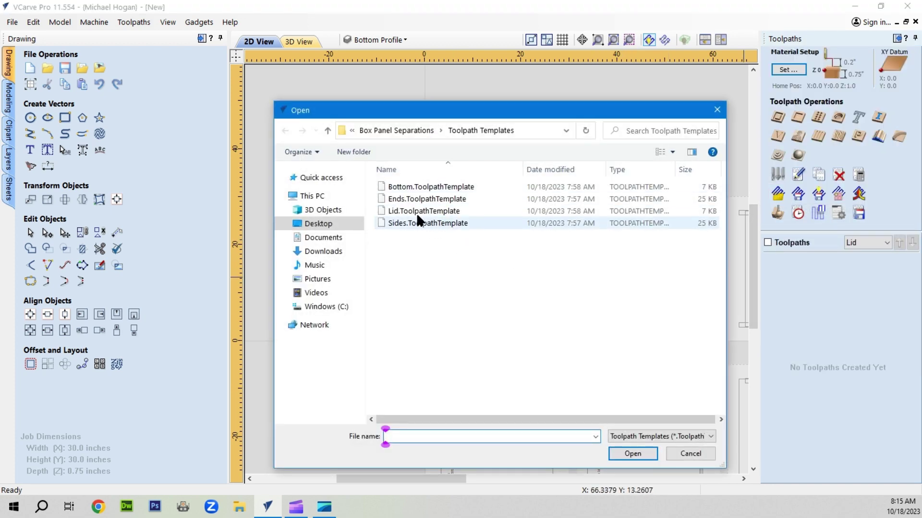
left_click(408, 212)
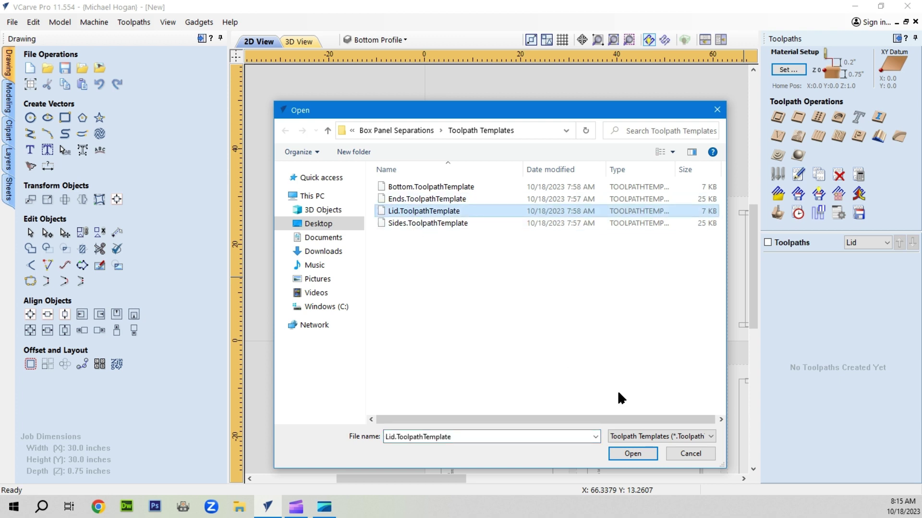
left_click(630, 450)
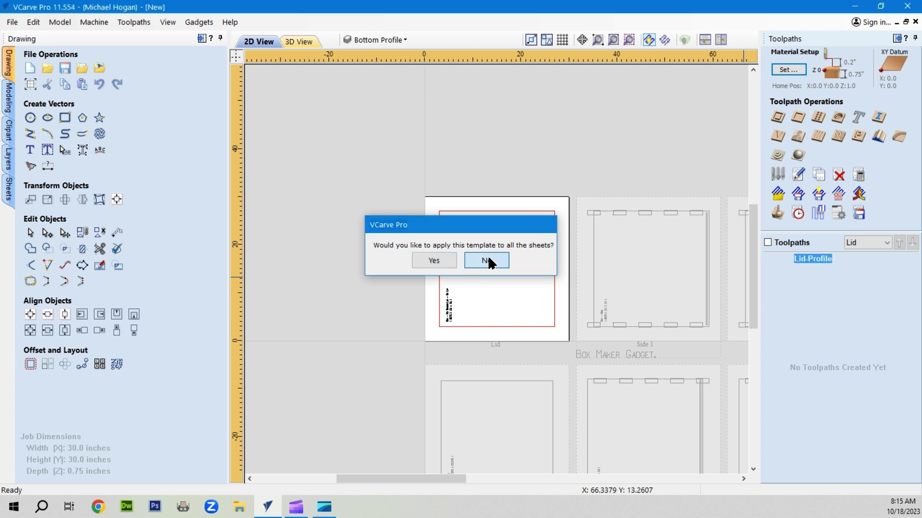
left_click(487, 258)
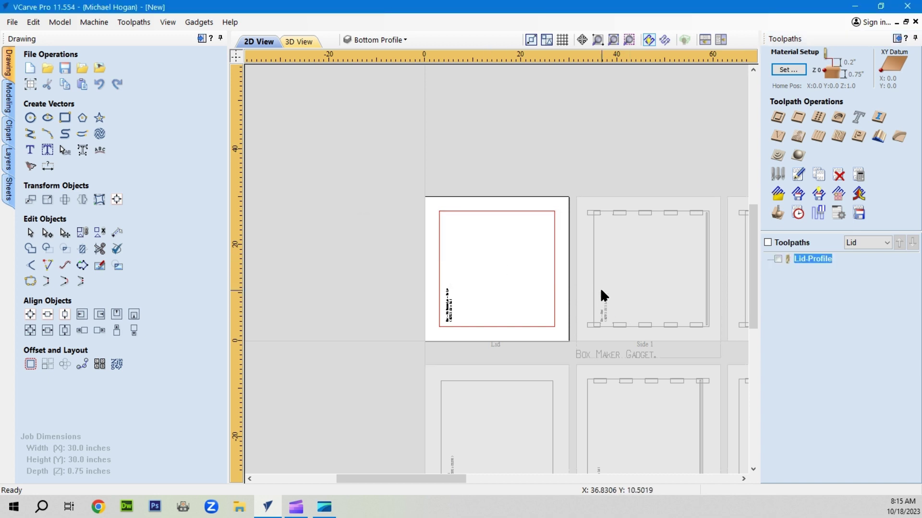
Step: Calculate the Lid-Profile toolpath with its template settings, accepting the cut through the material, and return to the 2D view
double_click(816, 259)
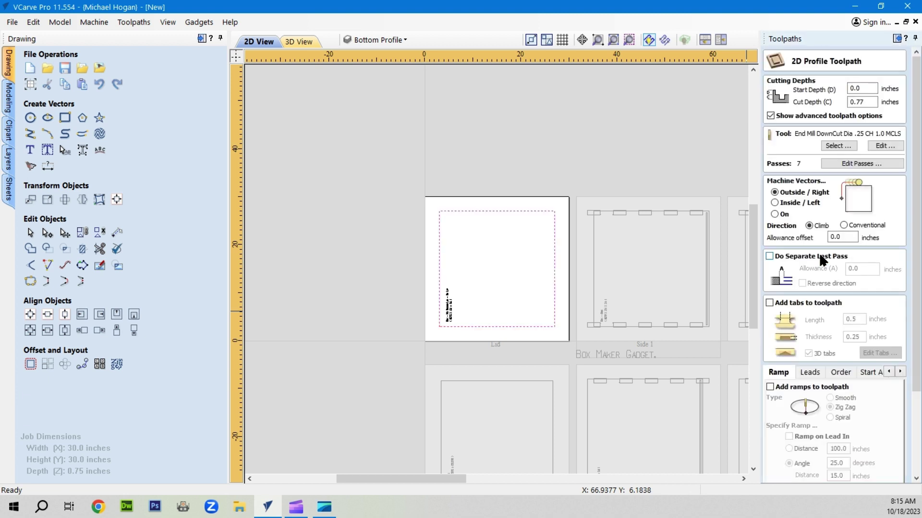
scroll(829, 445, "down", 4)
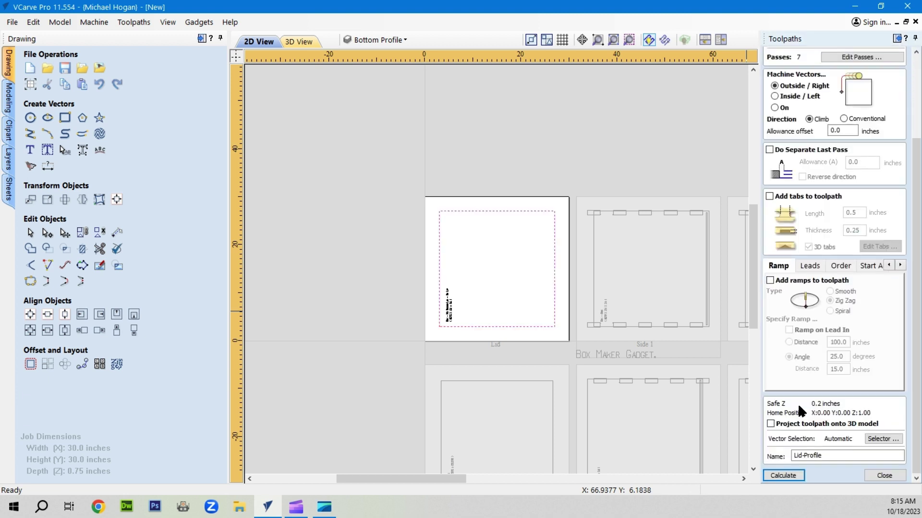
left_click(783, 476)
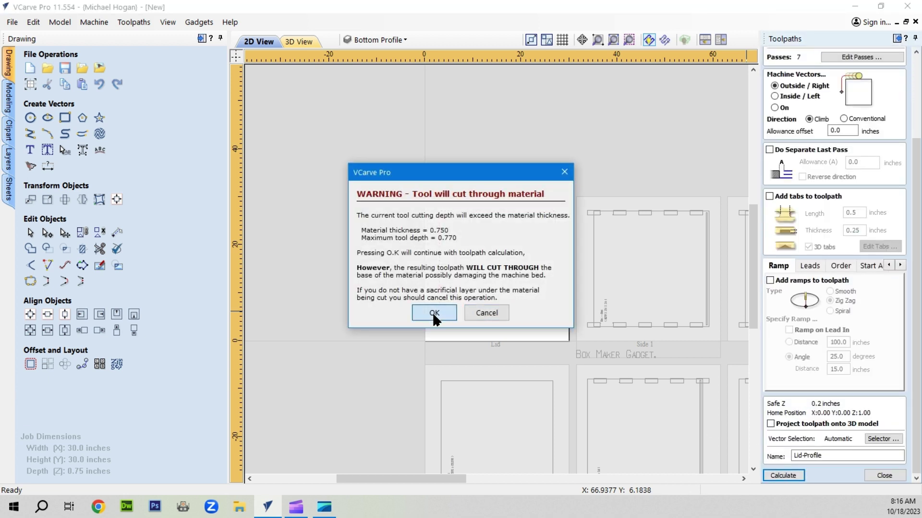
left_click(433, 313)
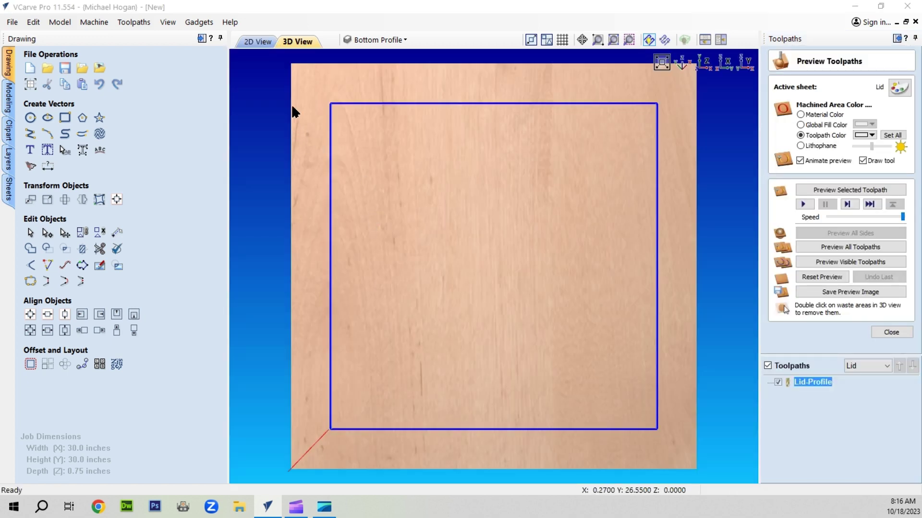
left_click(258, 42)
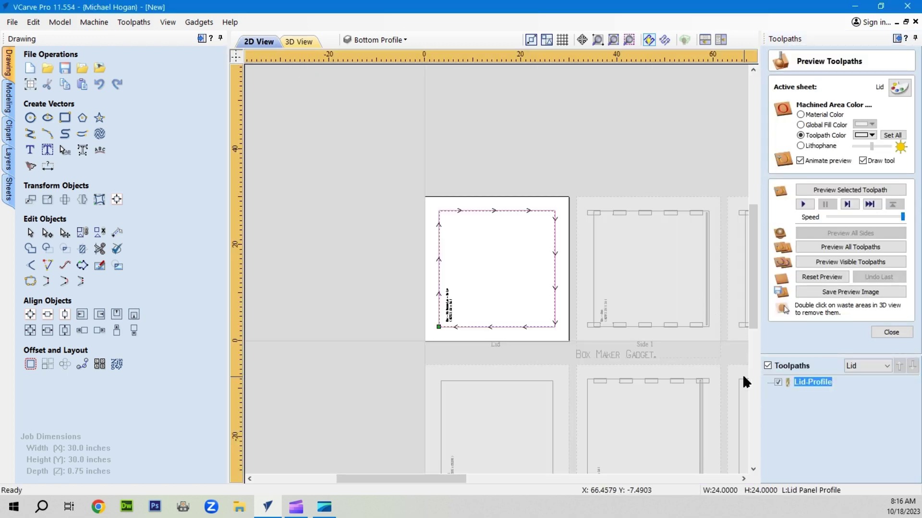
Step: Close the toolpath preview and make the Side 1 sheet active
left_click(891, 332)
left_click(874, 240)
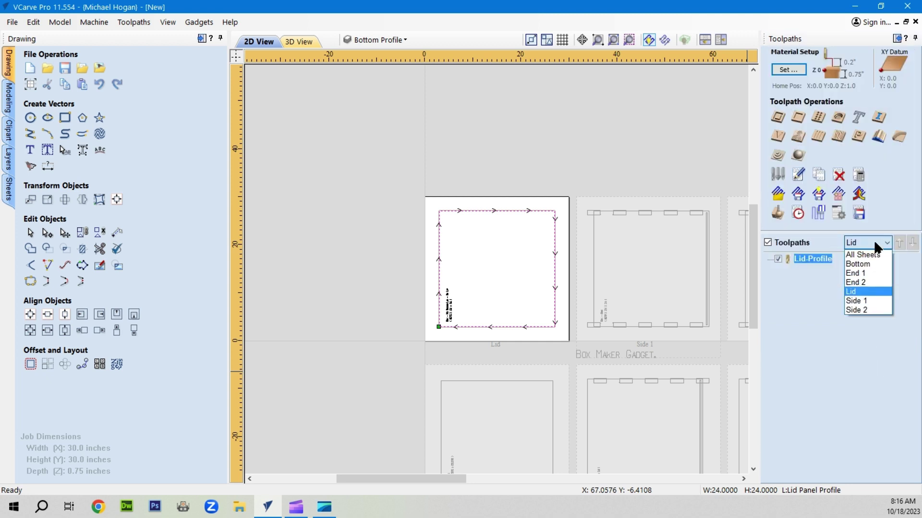
left_click(870, 302)
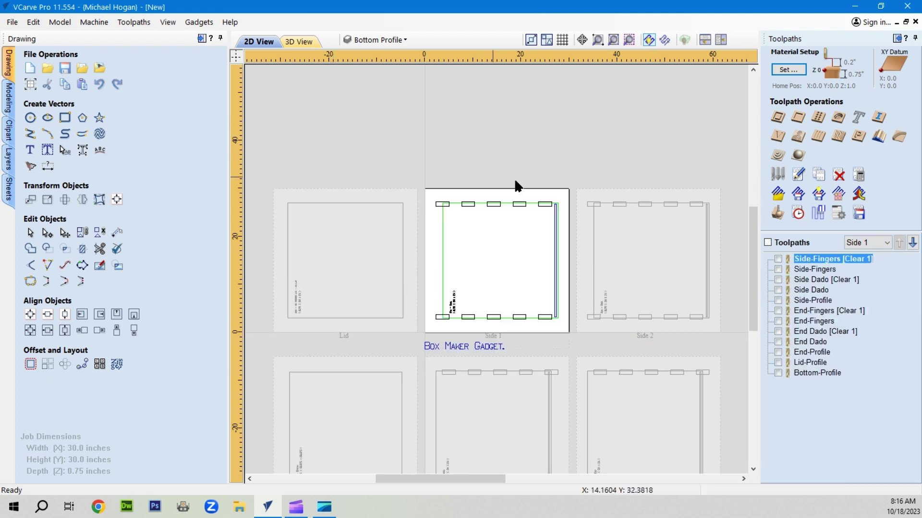
Step: Try adding Sides.ToolpathTemplate to the existing toolpaths on the Side 1 sheet, without applying it to all sheets
left_click(778, 195)
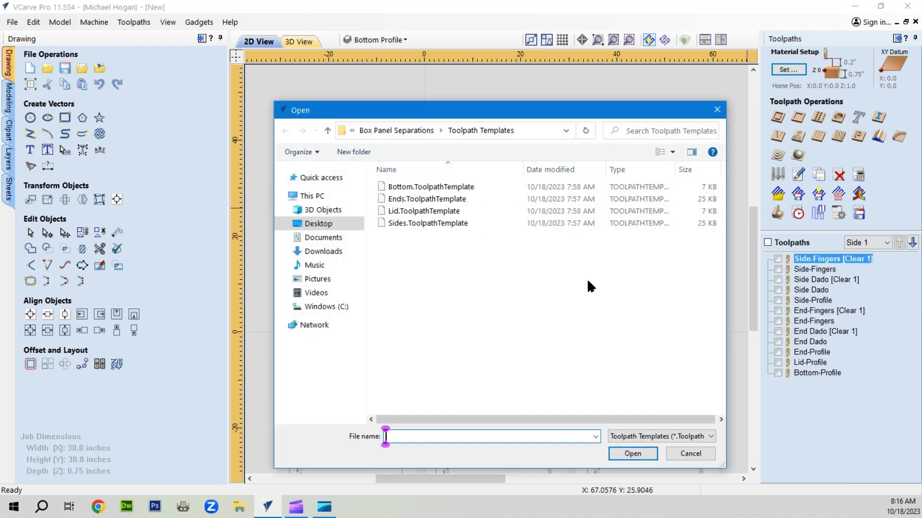
left_click(411, 223)
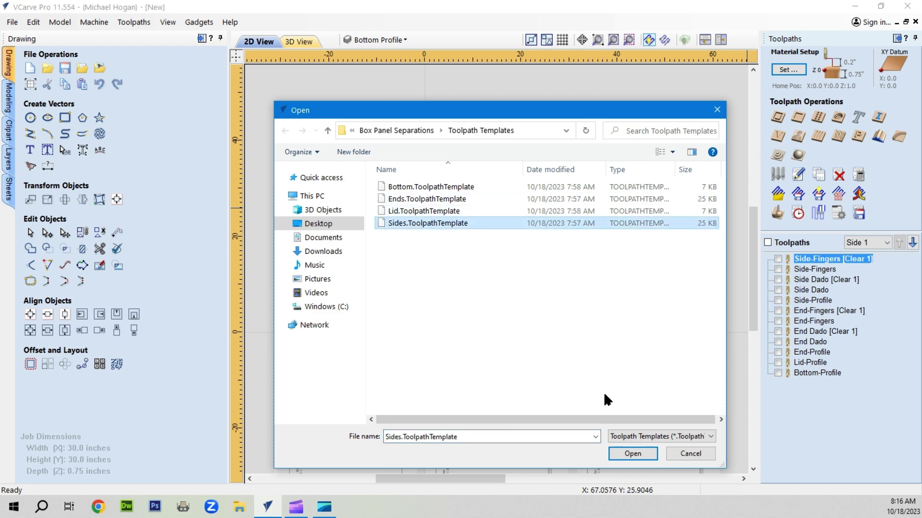
left_click(637, 453)
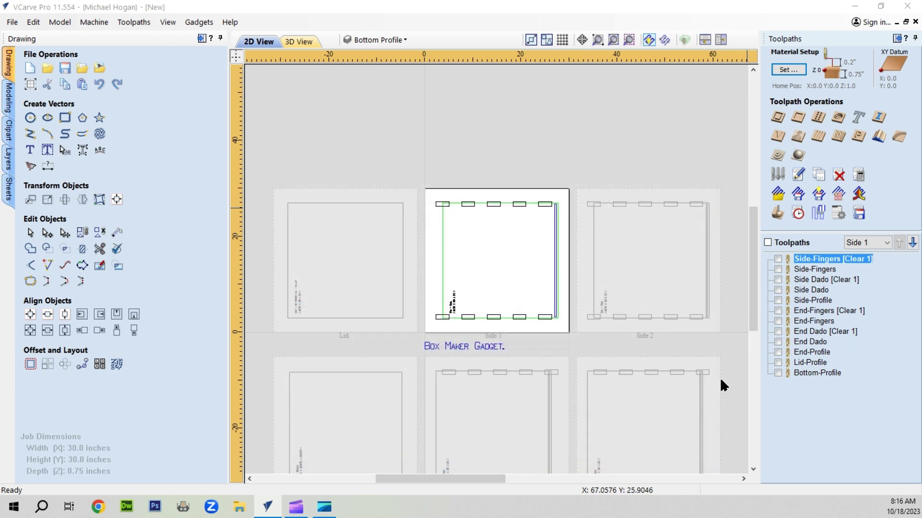
left_click(487, 260)
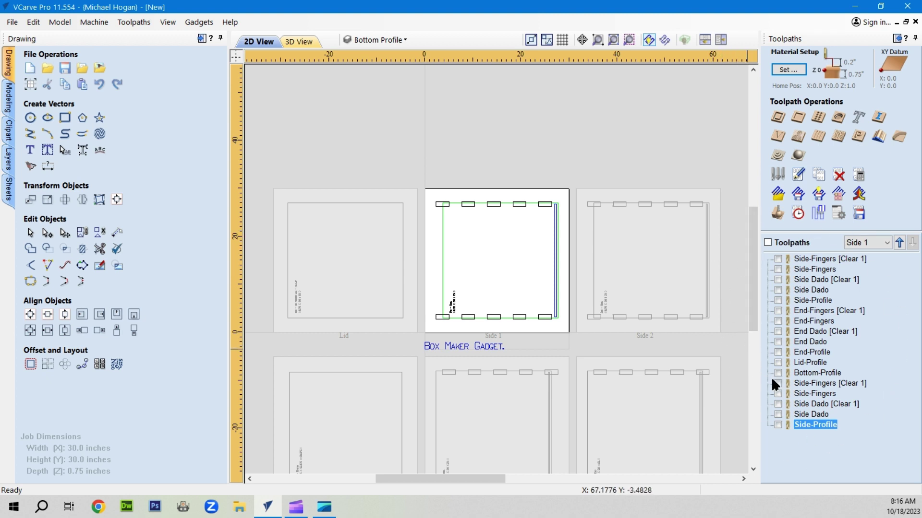
Step: Show all toolpaths on the Side 1 sheet and delete every one of them
left_click(767, 242)
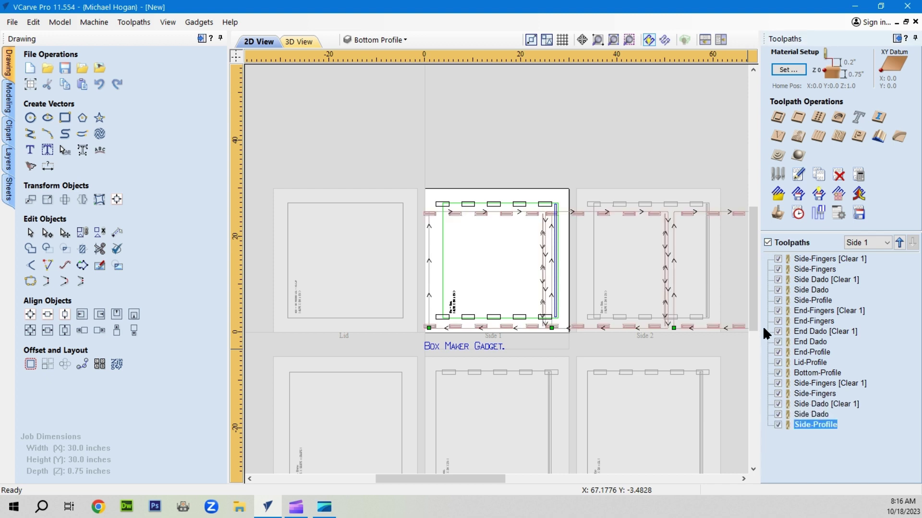
right_click(800, 263)
mouse_move(823, 411)
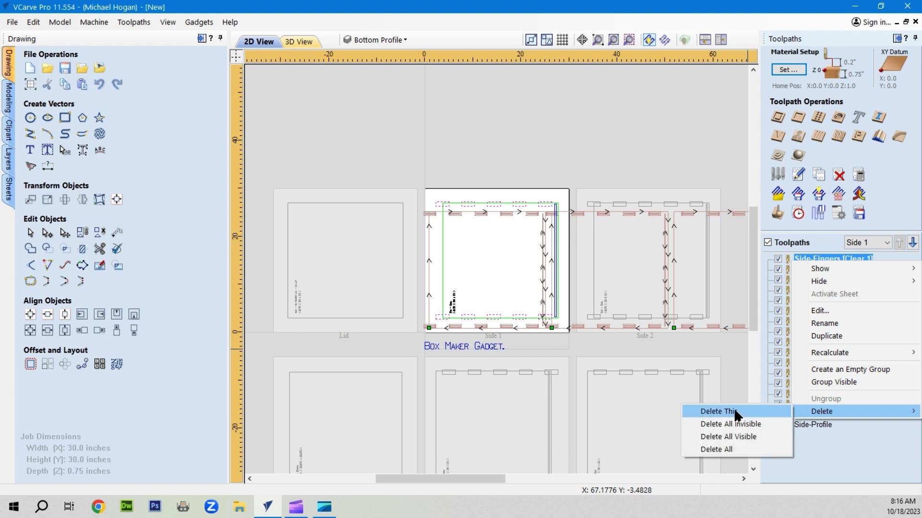
left_click(716, 449)
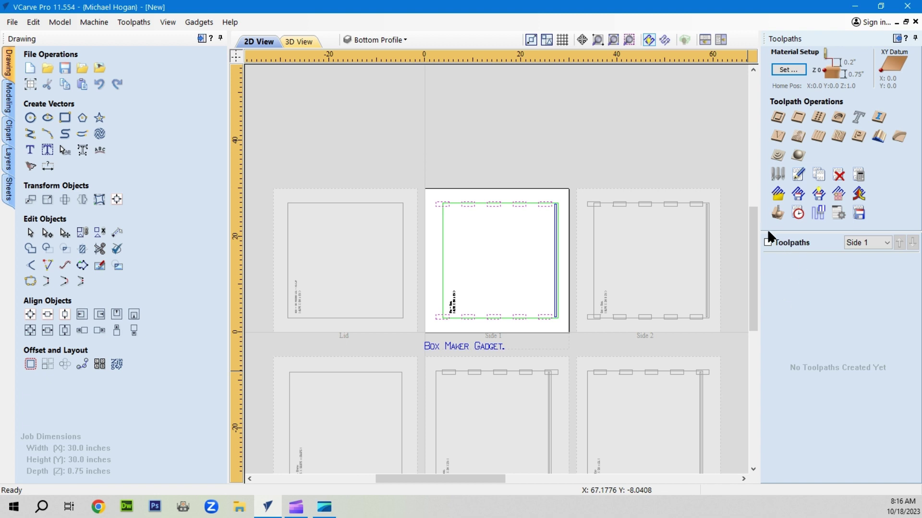
Step: Load Sides.ToolpathTemplate onto the emptied Side 1 sheet without applying it to all sheets
left_click(778, 212)
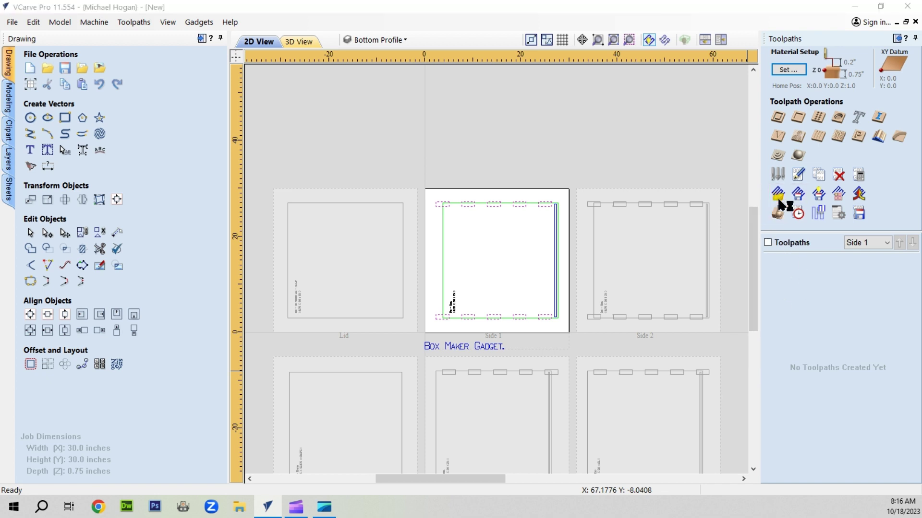
left_click(423, 223)
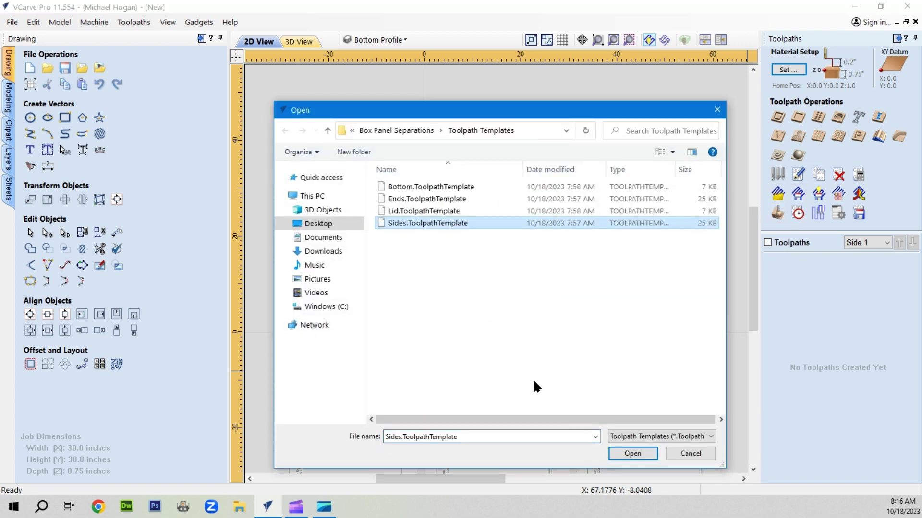
left_click(632, 454)
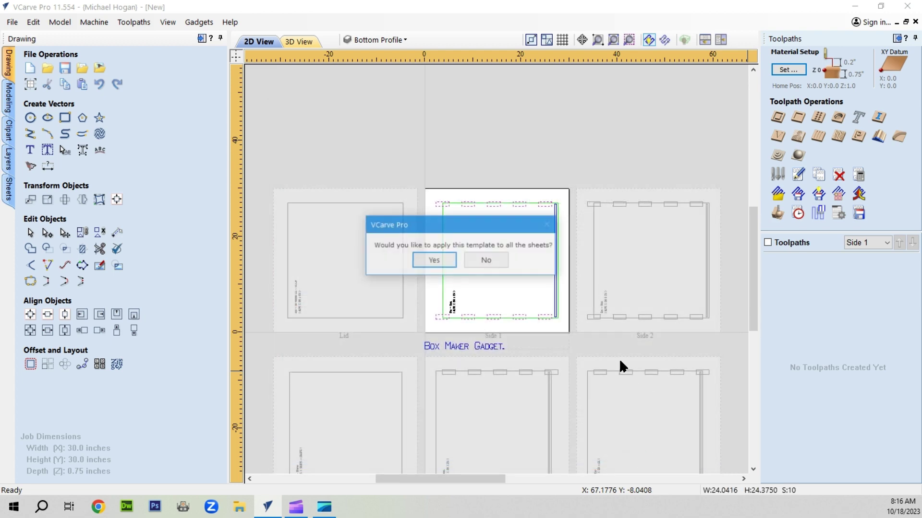
left_click(496, 261)
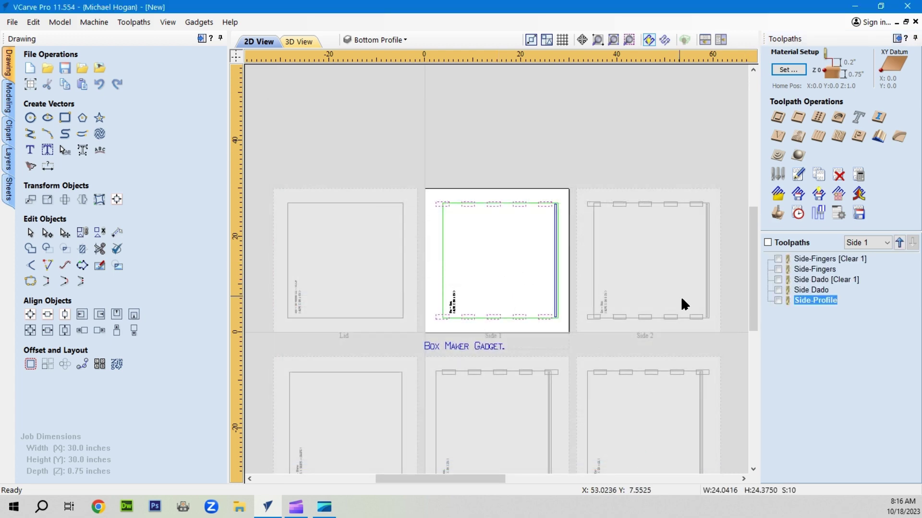
Step: Calculate the Side-Fingers and Side Dado pocket toolpaths on the Side 1 sheet with their template settings
double_click(811, 259)
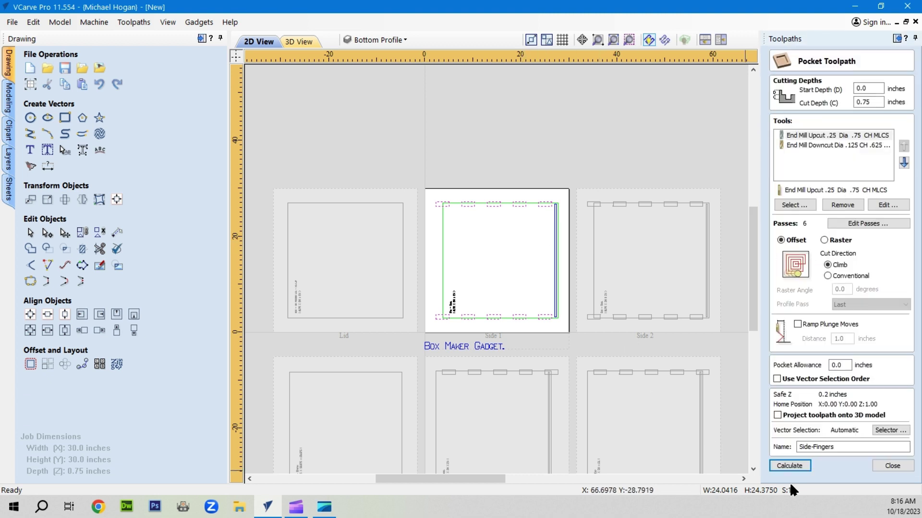
left_click(779, 459)
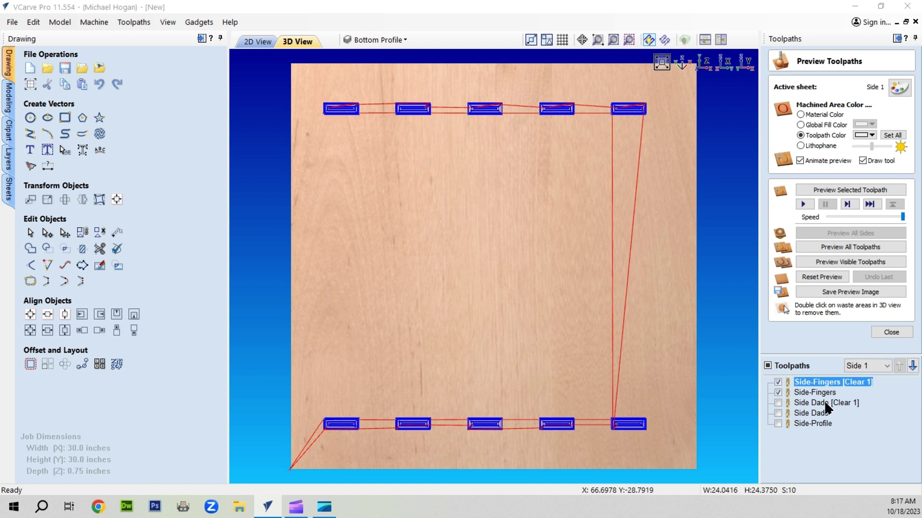
double_click(825, 402)
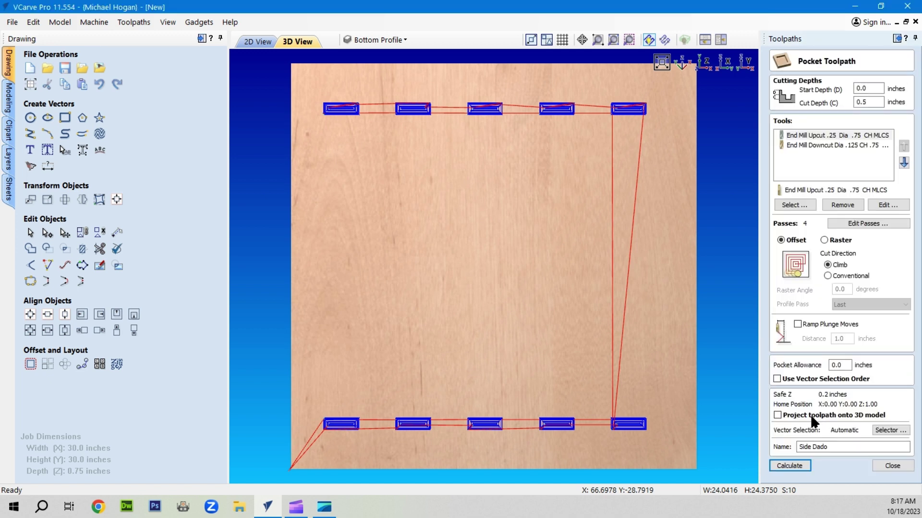
left_click(790, 464)
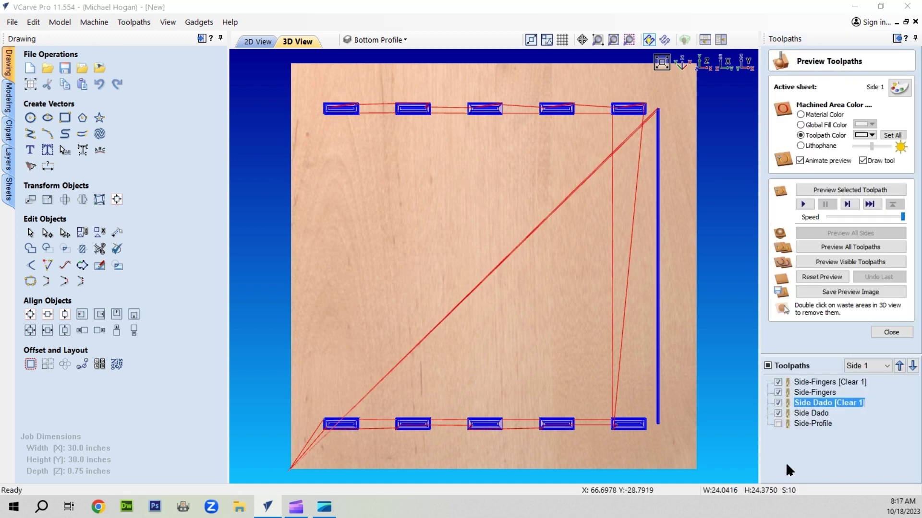
Step: Calculate the Side-Profile toolpath on the Side 1 sheet, accepting the cut through the material, and hide all toolpaths
double_click(795, 424)
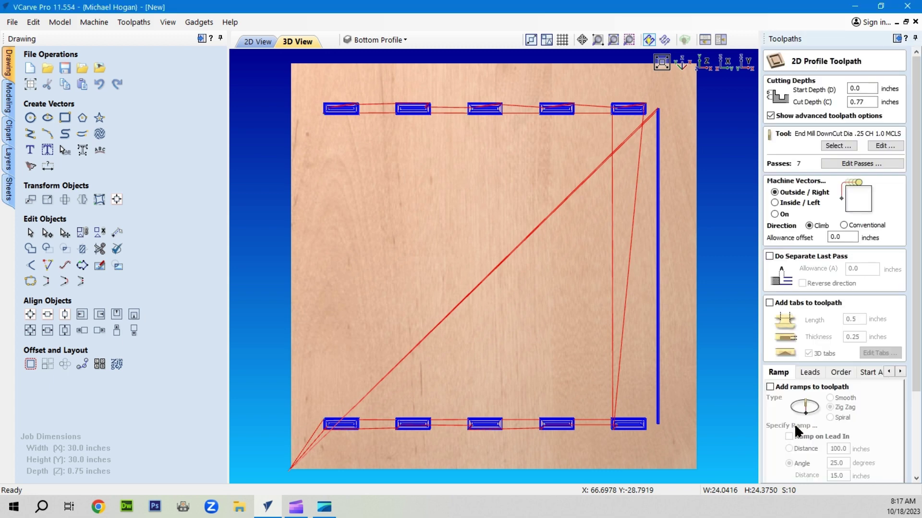
scroll(773, 447, "down", 3)
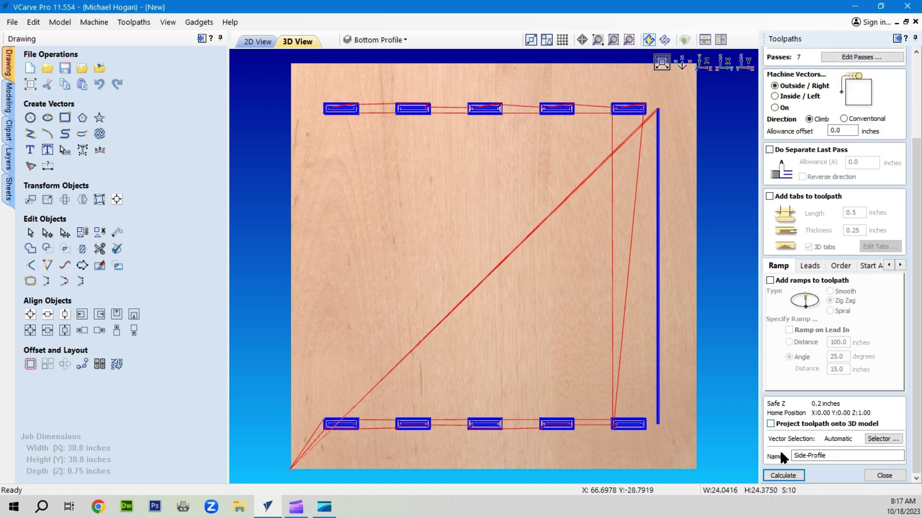
left_click(781, 476)
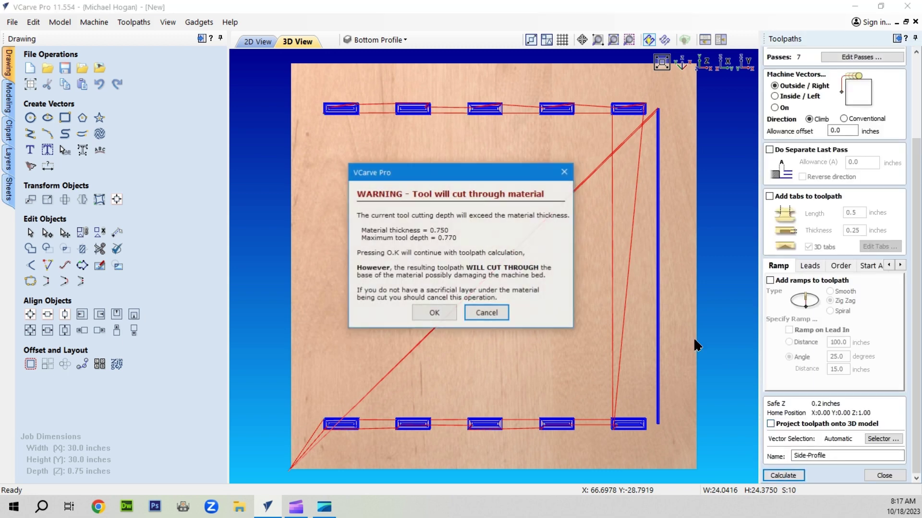
left_click(433, 313)
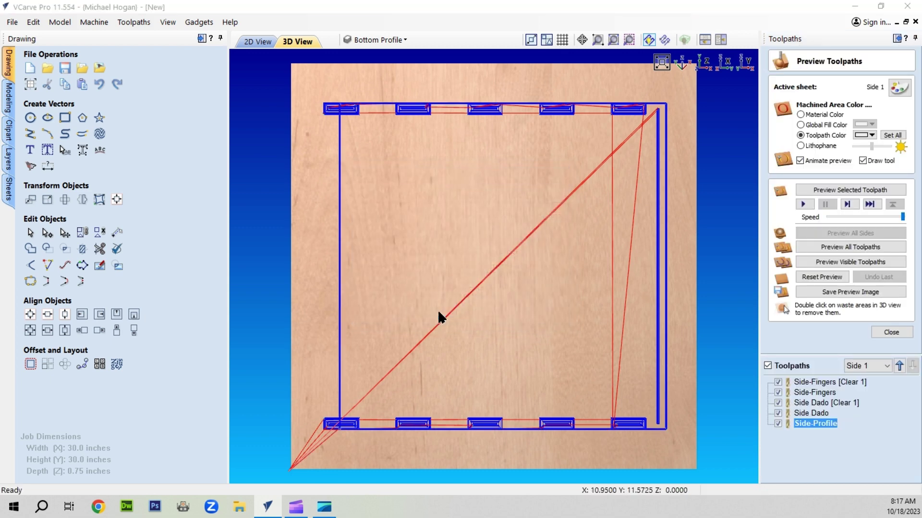
left_click(767, 366)
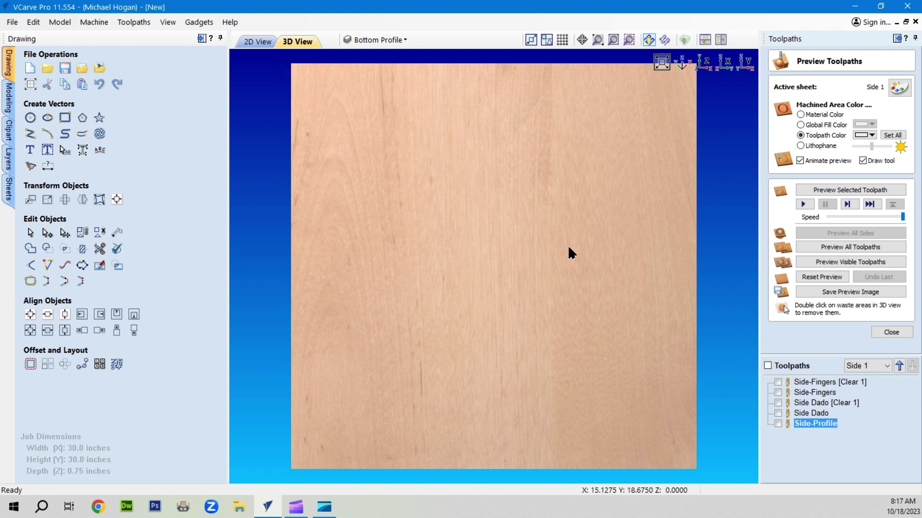
Step: Make the Side 2 sheet active, return to the 2D view and close the toolpath preview
left_click(878, 365)
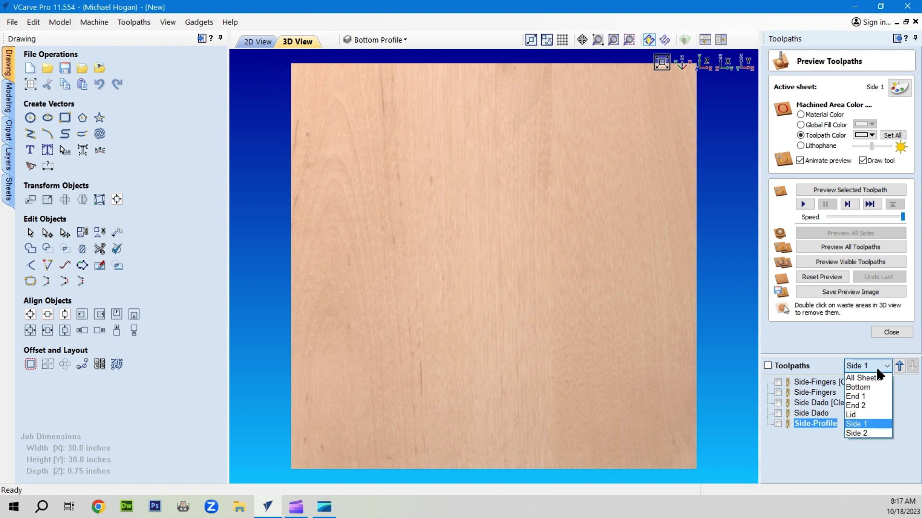
left_click(868, 433)
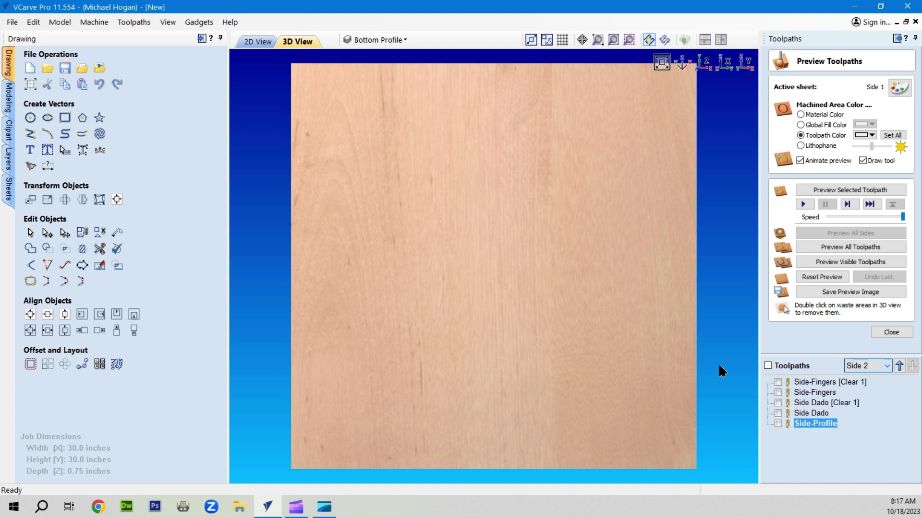
left_click(258, 41)
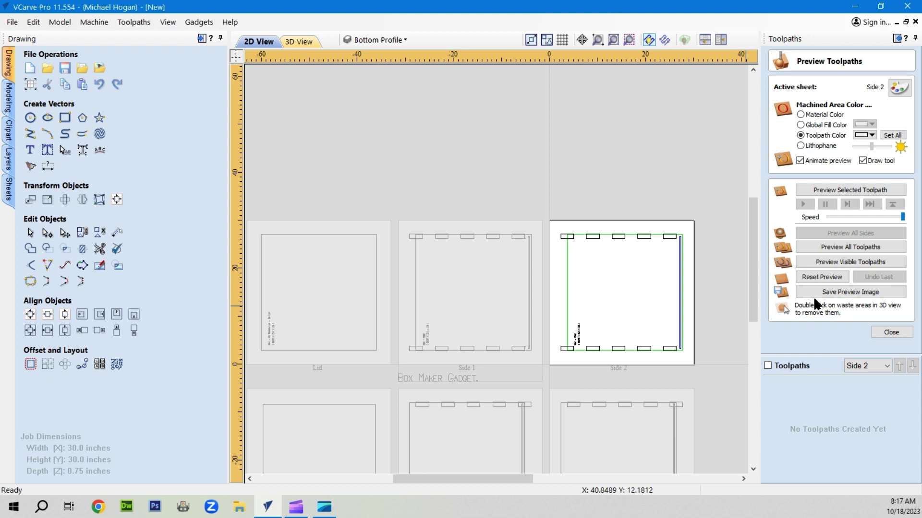
left_click(897, 334)
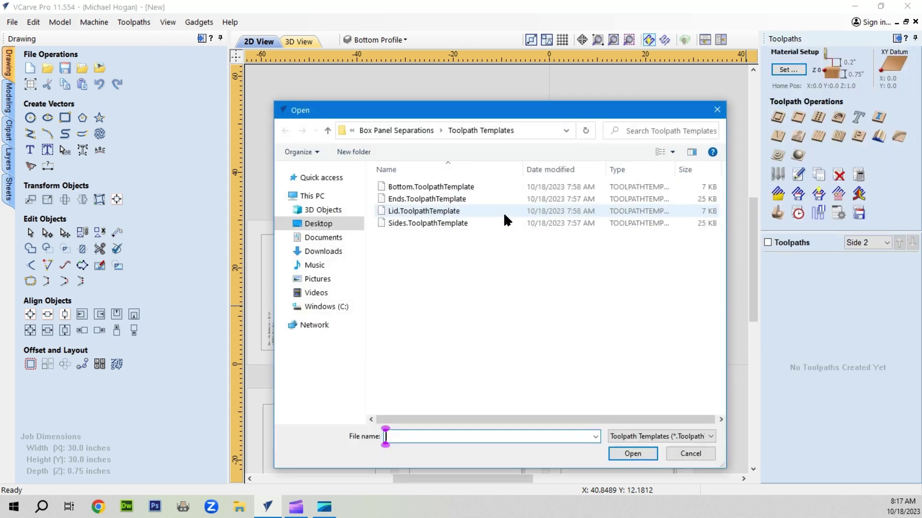
Step: Load Sides.ToolpathTemplate onto the Side 2 sheet without applying it to all sheets
left_click(409, 222)
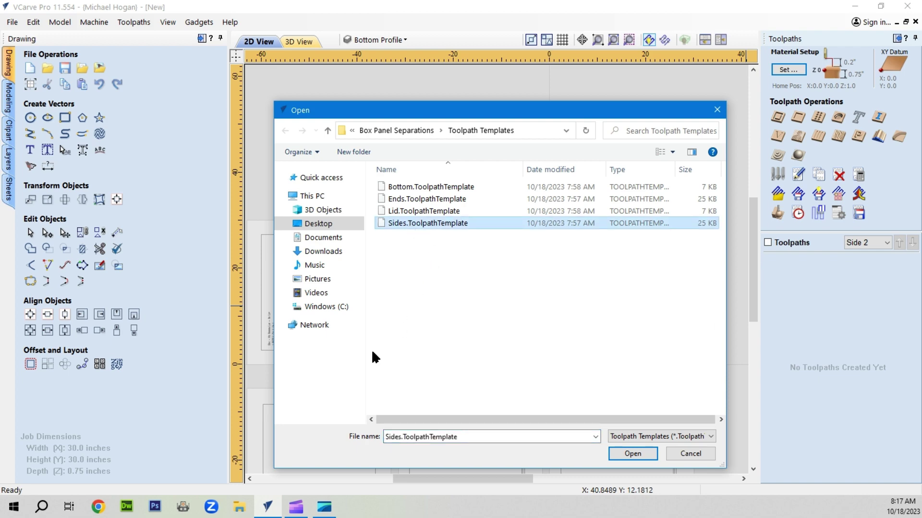
left_click(639, 453)
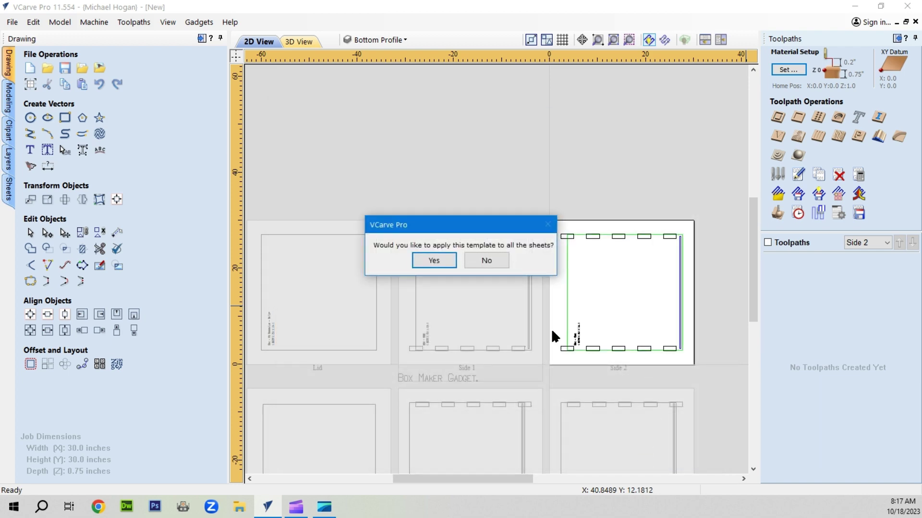
left_click(486, 262)
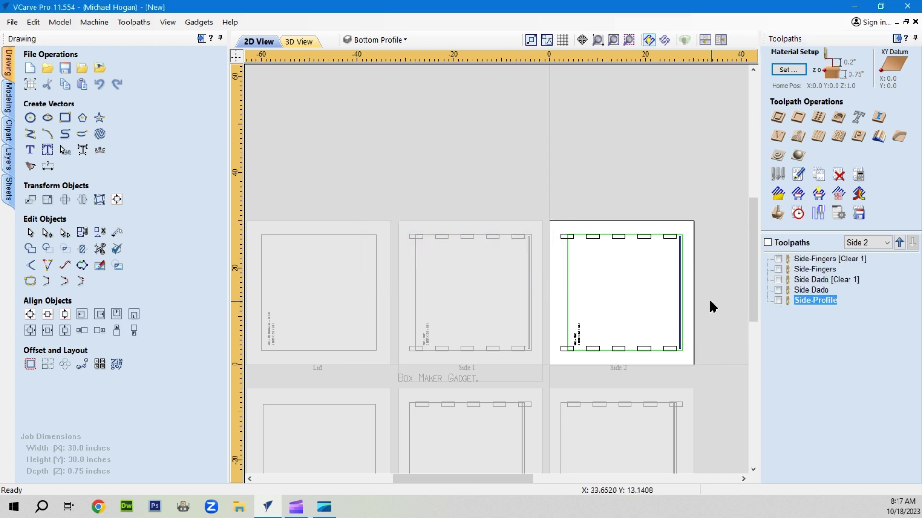
Step: Calculate the Side-Fingers and Side Dado pocket toolpaths on the Side 2 sheet with their template settings
left_click(818, 260)
double_click(819, 260)
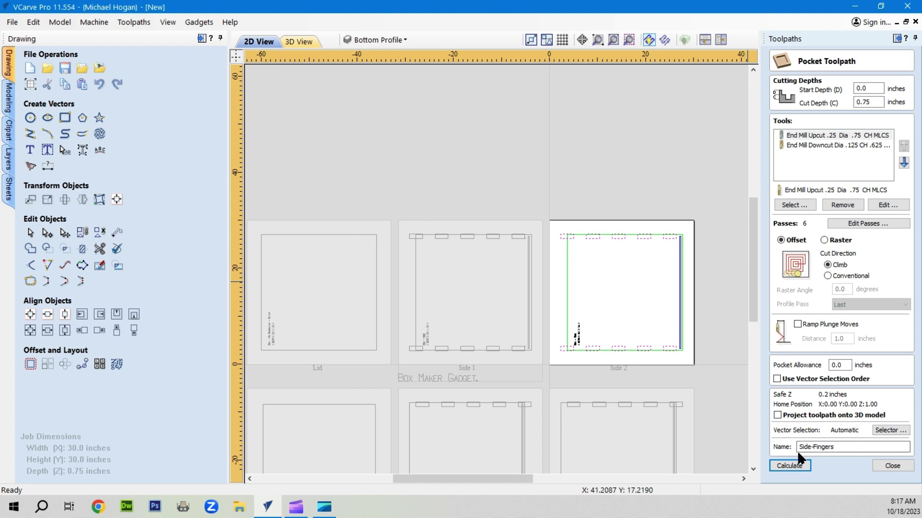
left_click(789, 466)
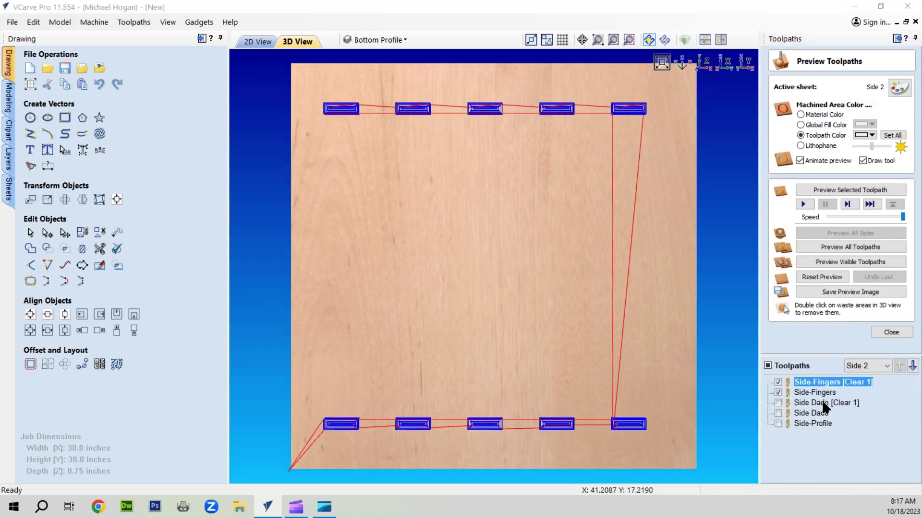
double_click(823, 404)
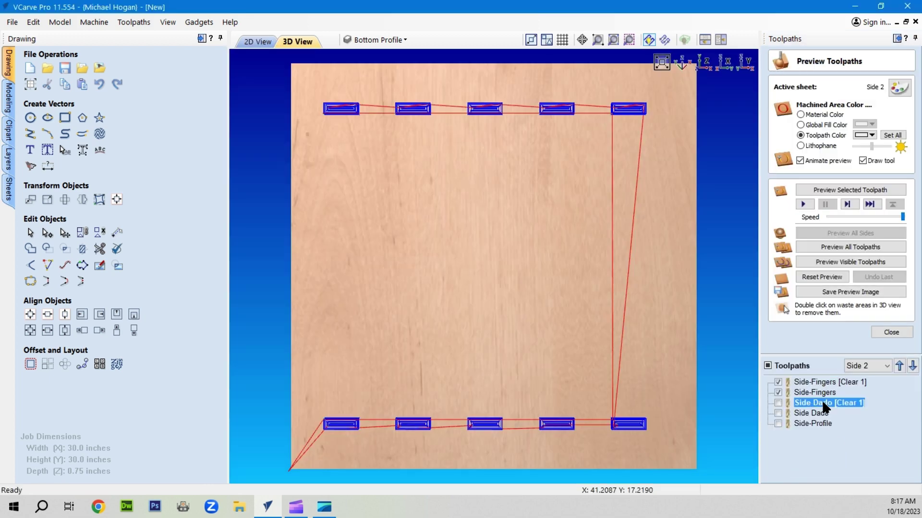
left_click(791, 464)
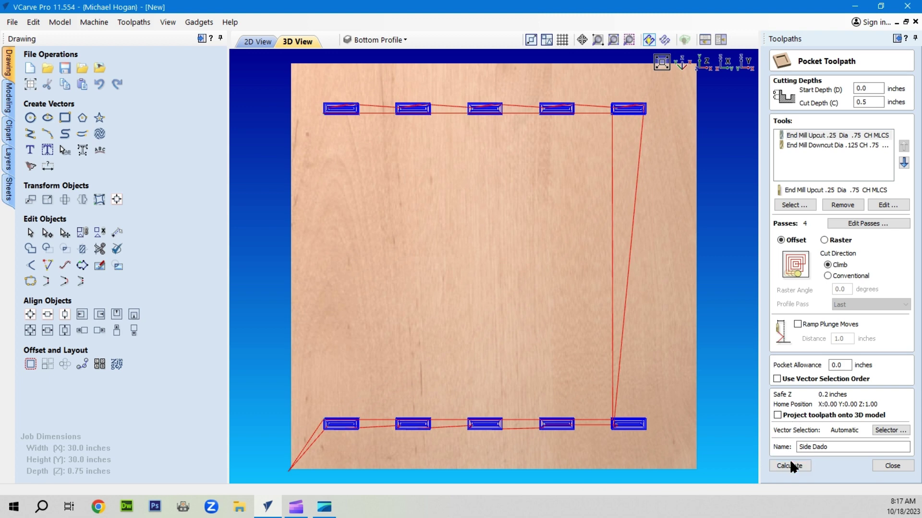
Step: Calculate the Side-Profile toolpath on the Side 2 sheet, accepting the cut through the material
double_click(809, 423)
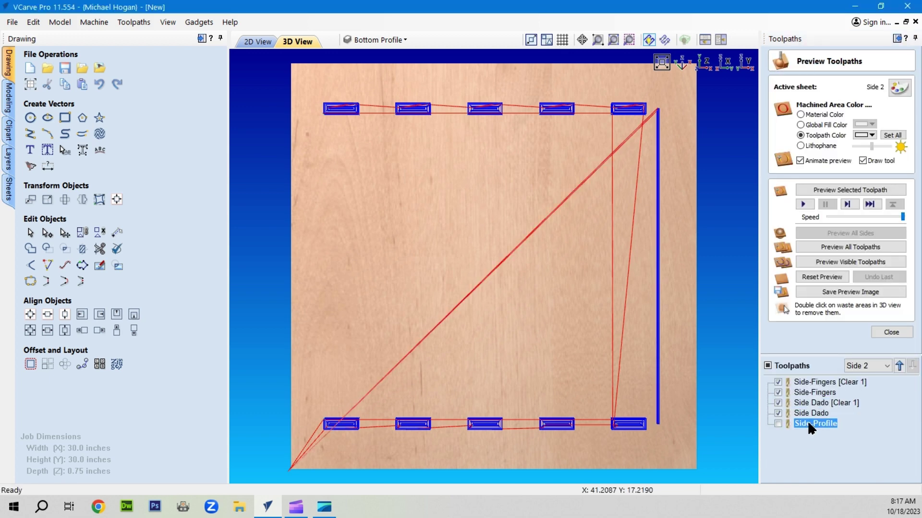
scroll(793, 428, "down", 3)
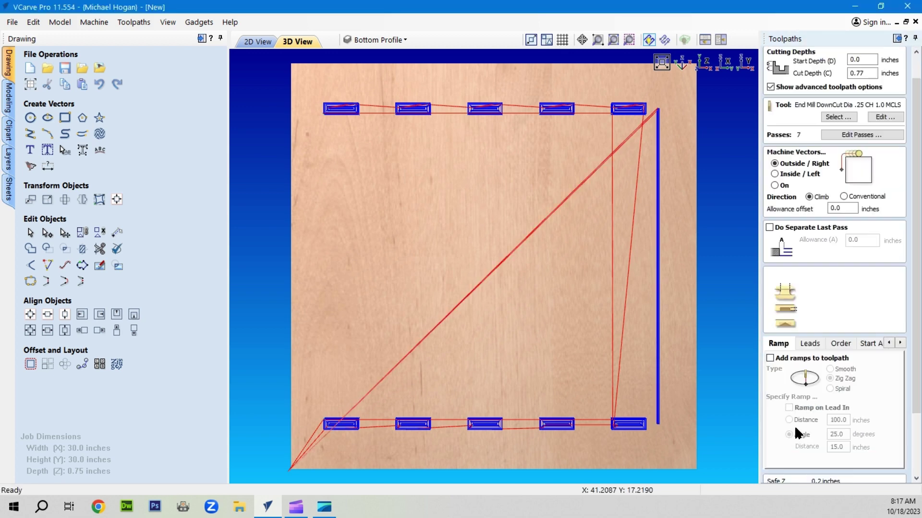
left_click(787, 474)
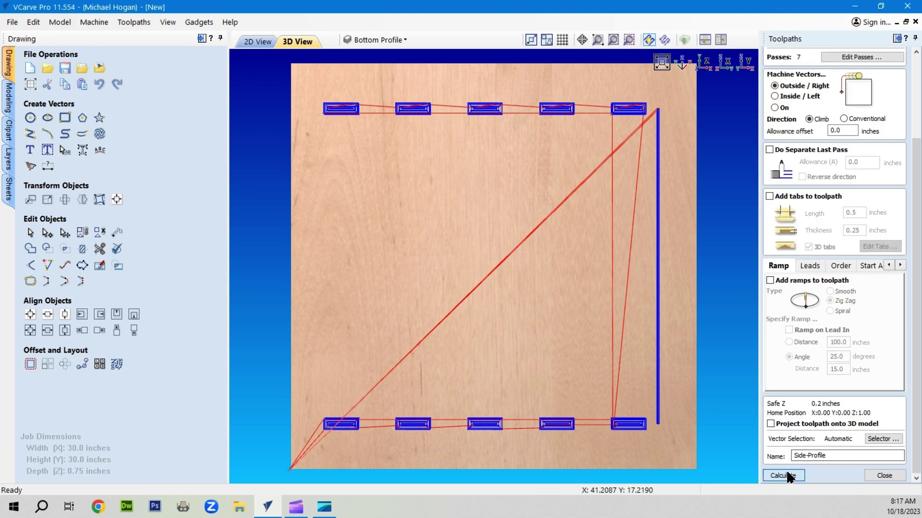
left_click(436, 312)
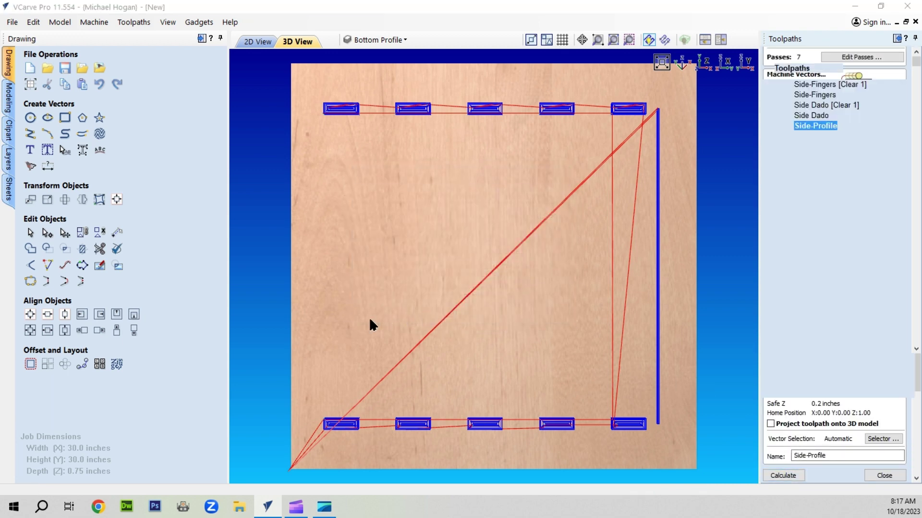
Step: Return to the 2D view with all six sheets in sight, clear the vector selection and hide all Side 2 toolpaths
left_click(257, 42)
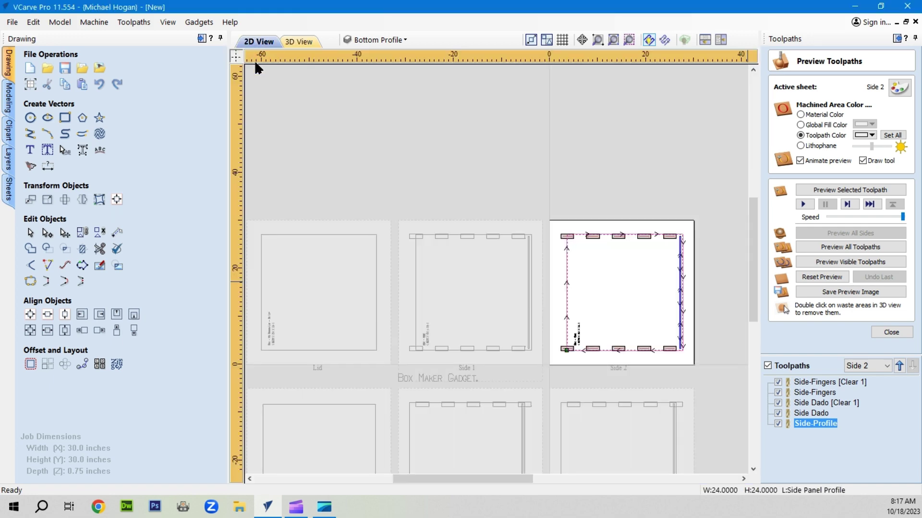
scroll(505, 313, "down", 3)
scroll(507, 314, "down", 1)
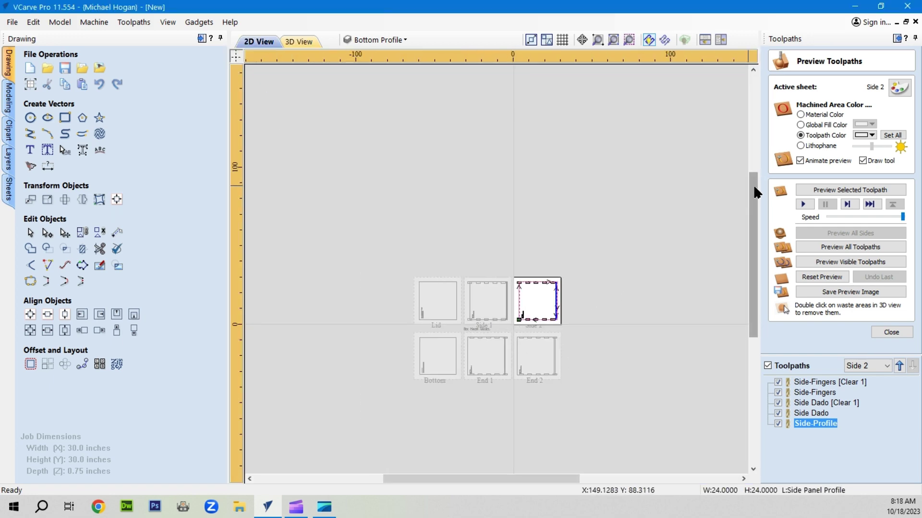
left_click_drag(753, 186, 739, 220)
scroll(479, 231, "up", 3)
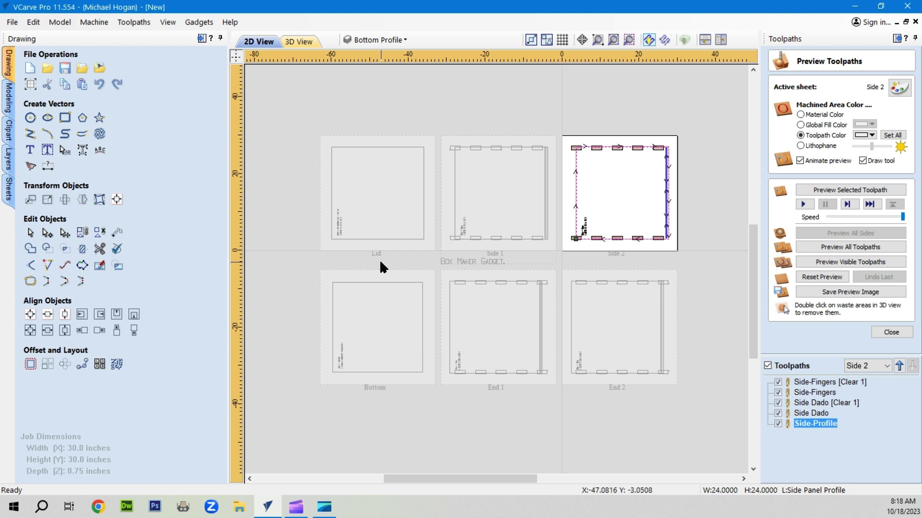
left_click(372, 116)
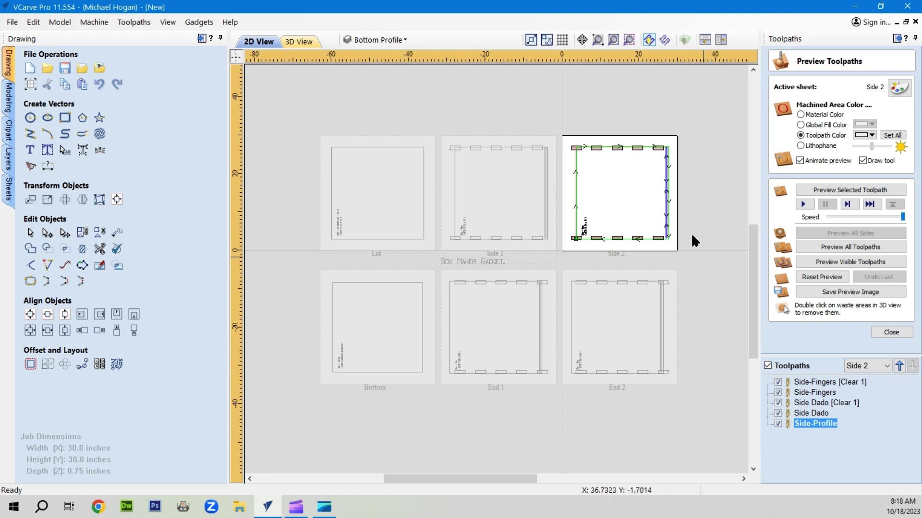
left_click(767, 366)
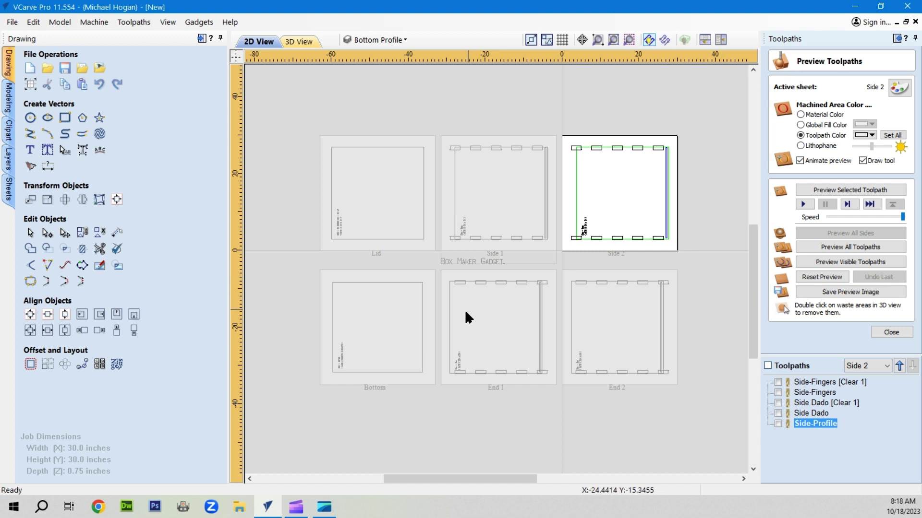